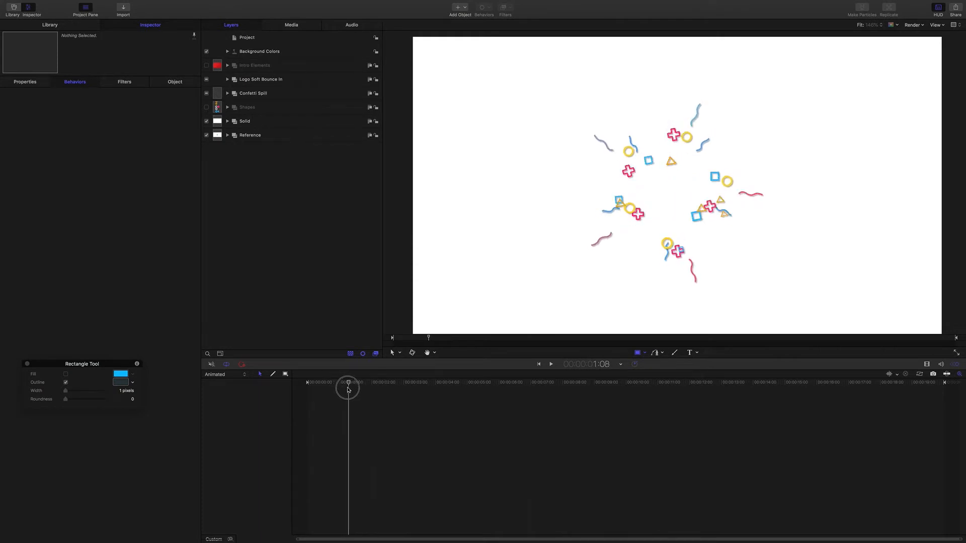
# Step: Hide the Confetti Spill and Solid groups, and play the reference animation from the start
pyautogui.click(206, 94)
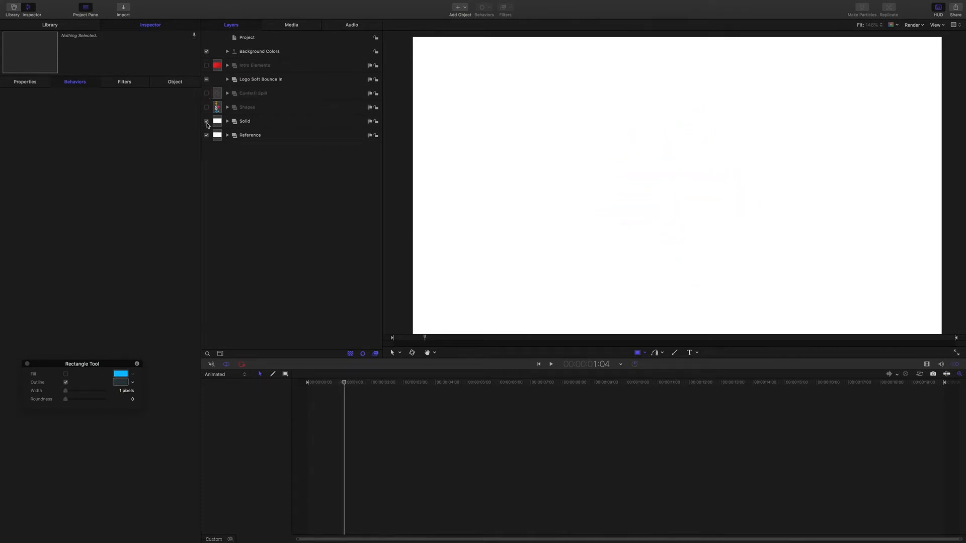
pyautogui.click(206, 121)
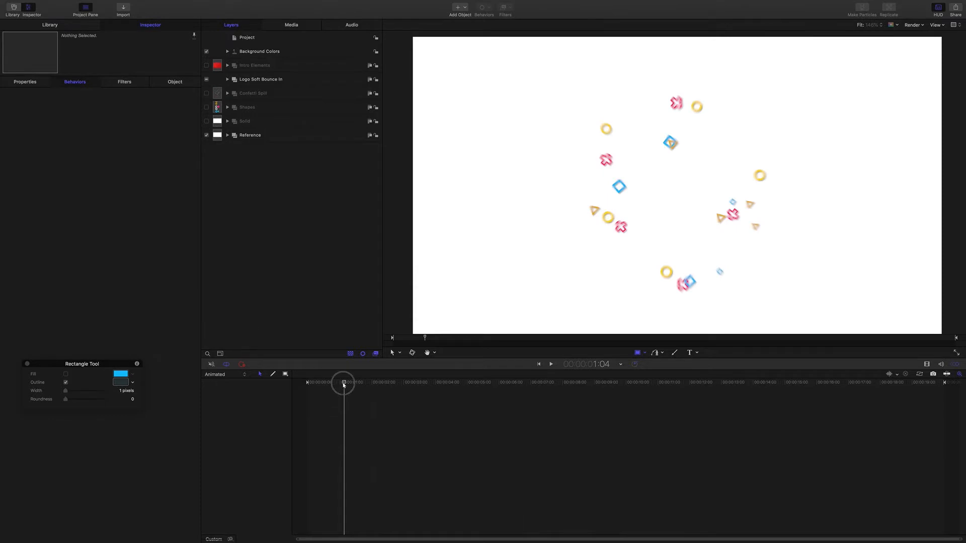
pyautogui.press('Home')
pyautogui.press('space')
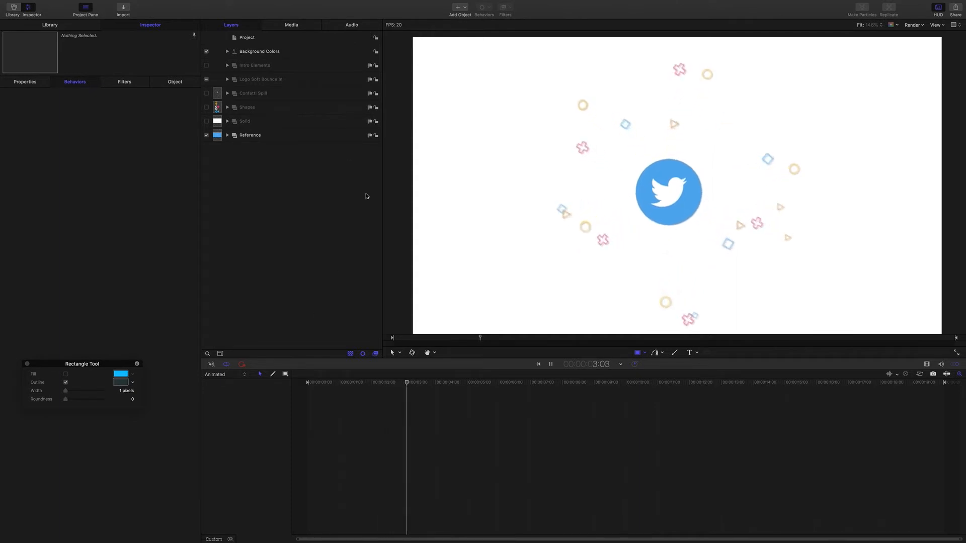
# Step: Expand the Shapes, Intro Elements and Logo Soft Bounce In groups to examine their contents, and return playback to the start
pyautogui.click(228, 108)
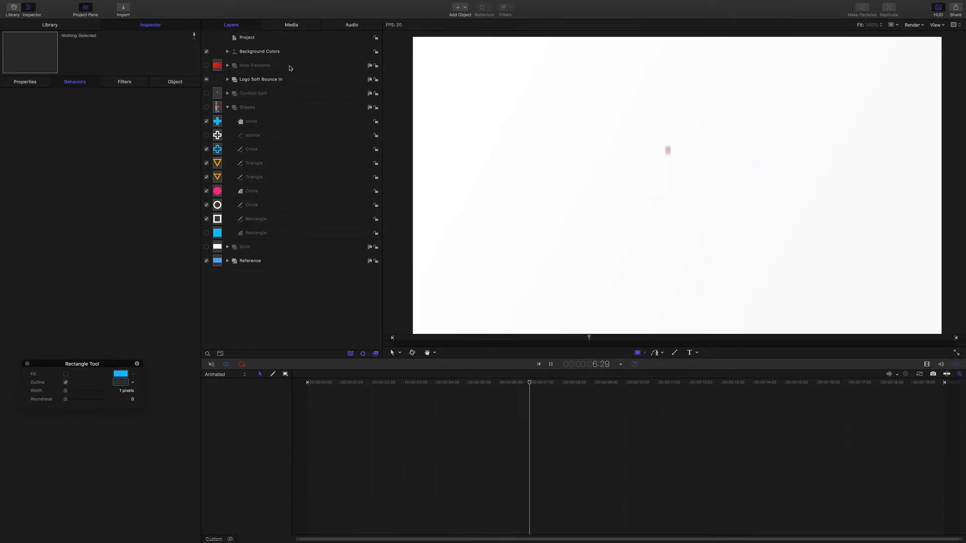
pyautogui.click(227, 65)
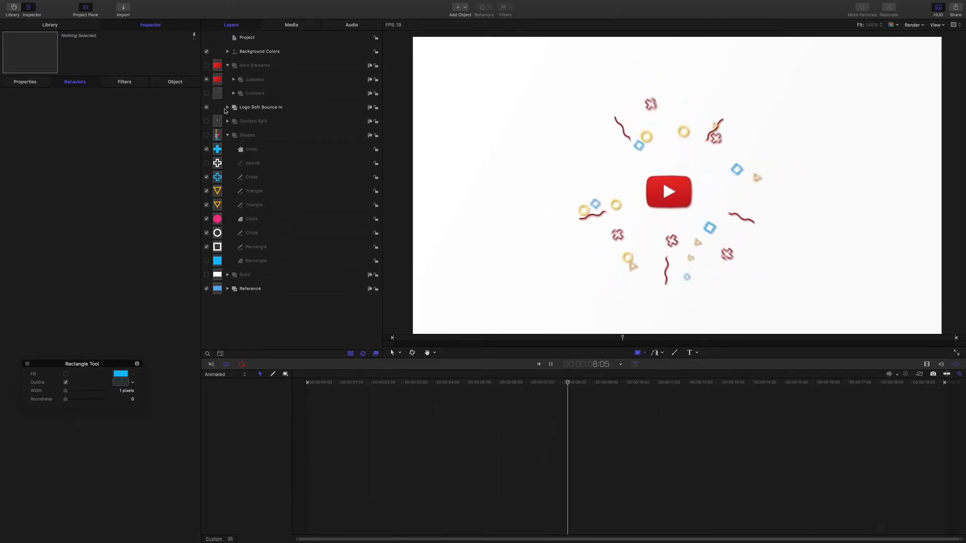
pyautogui.click(227, 108)
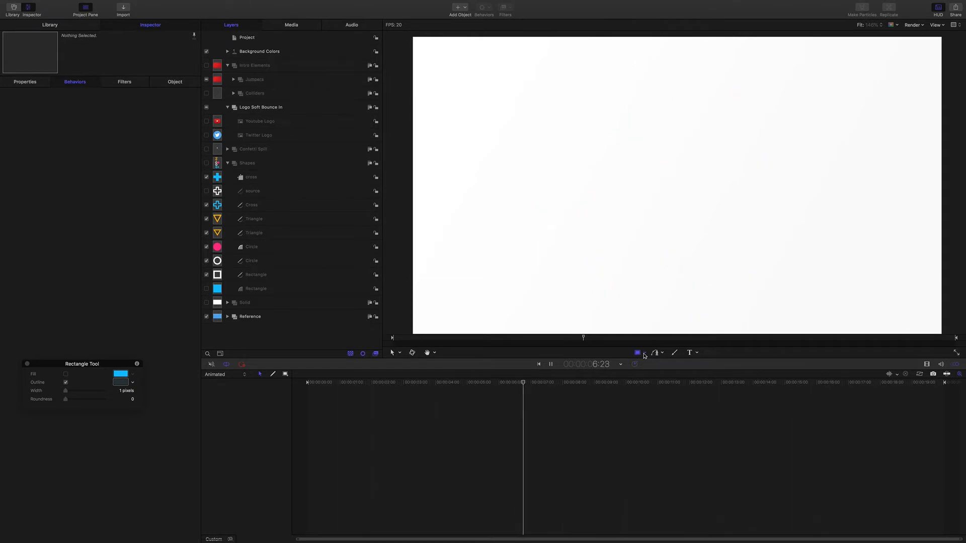
pyautogui.press('space')
pyautogui.press('Home')
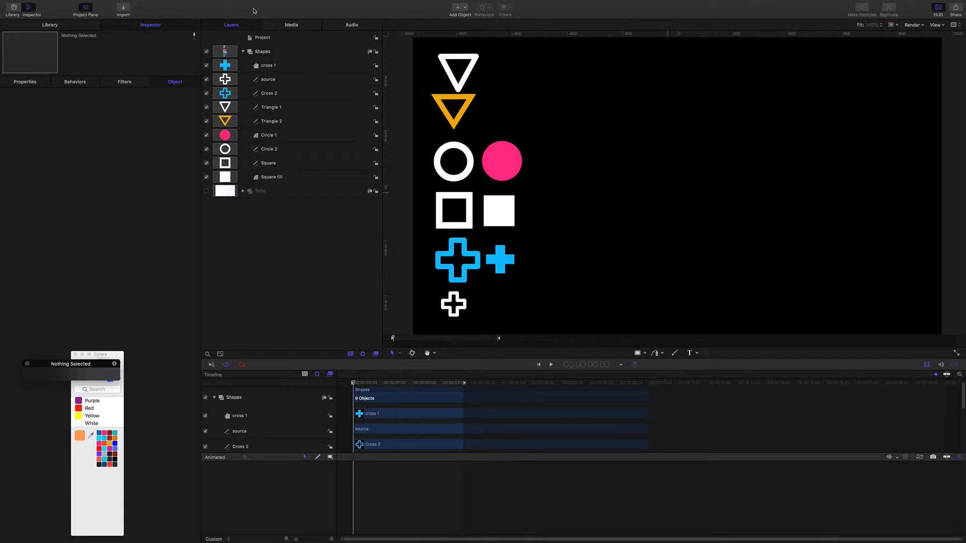
# Step: Examine the cross, triangle, circle and square shapes in the Shapes group and their outline and fill settings
pyautogui.click(270, 95)
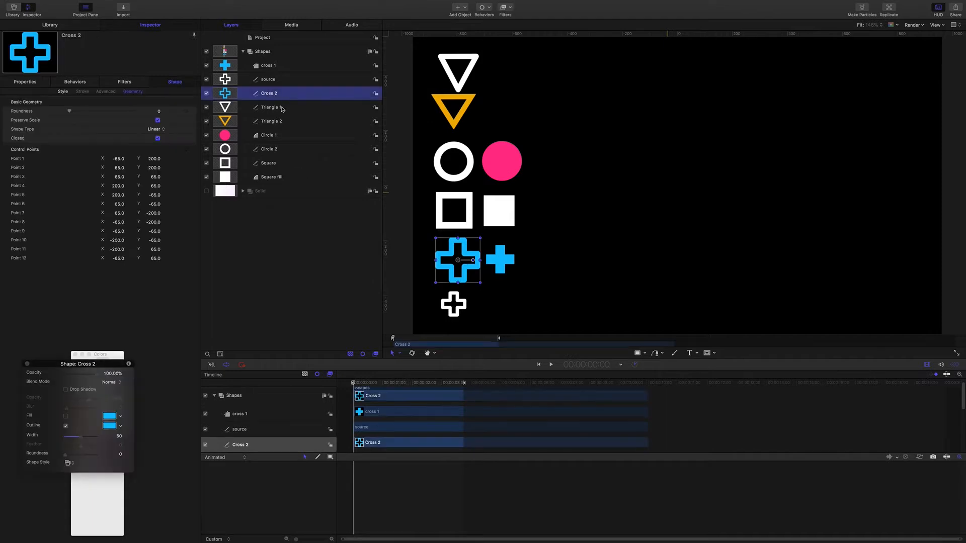
pyautogui.click(280, 108)
pyautogui.click(279, 122)
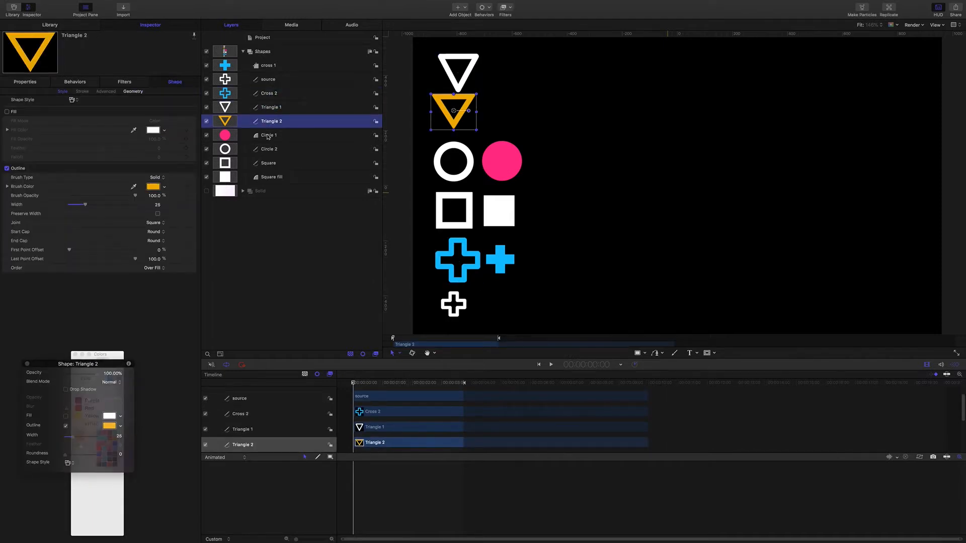
pyautogui.click(269, 137)
pyautogui.click(273, 151)
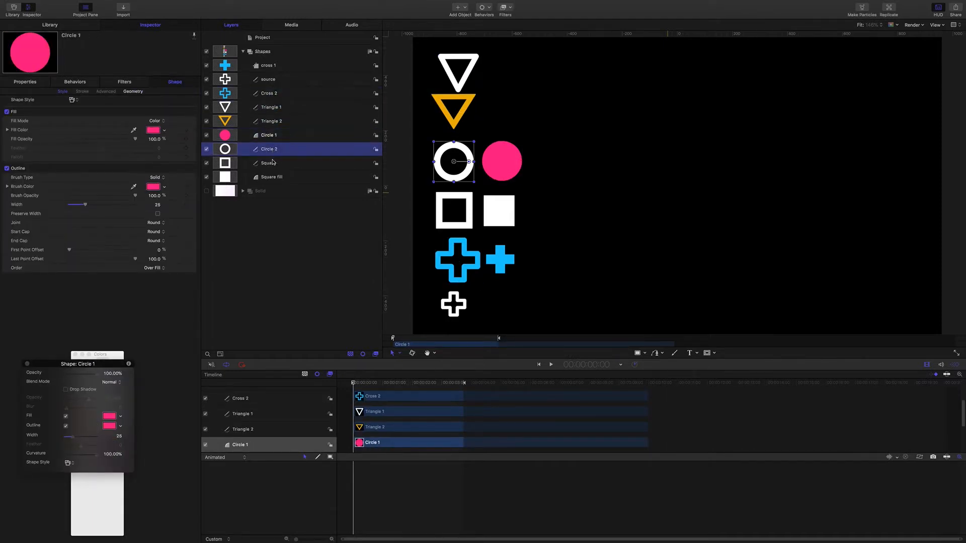
pyautogui.click(275, 164)
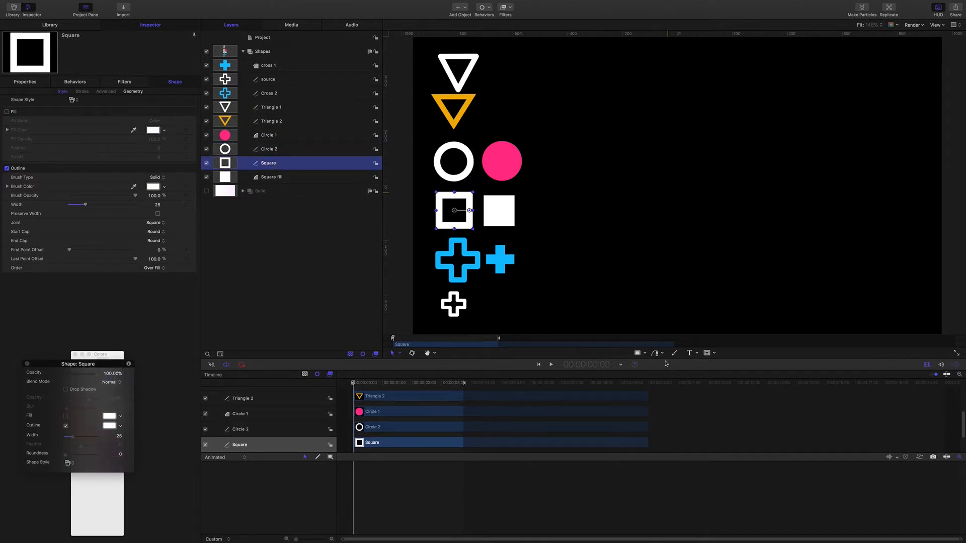
pyautogui.click(272, 66)
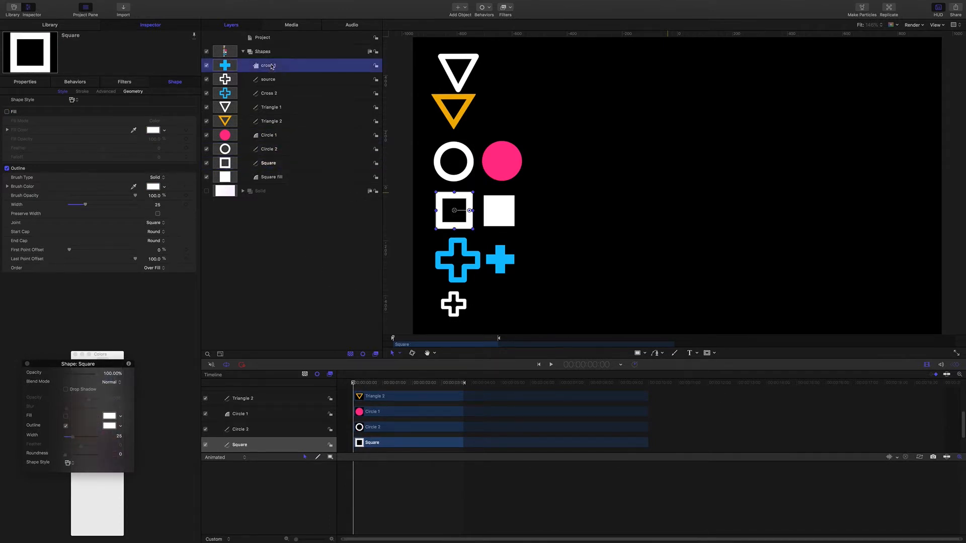
pyautogui.click(270, 80)
pyautogui.click(268, 94)
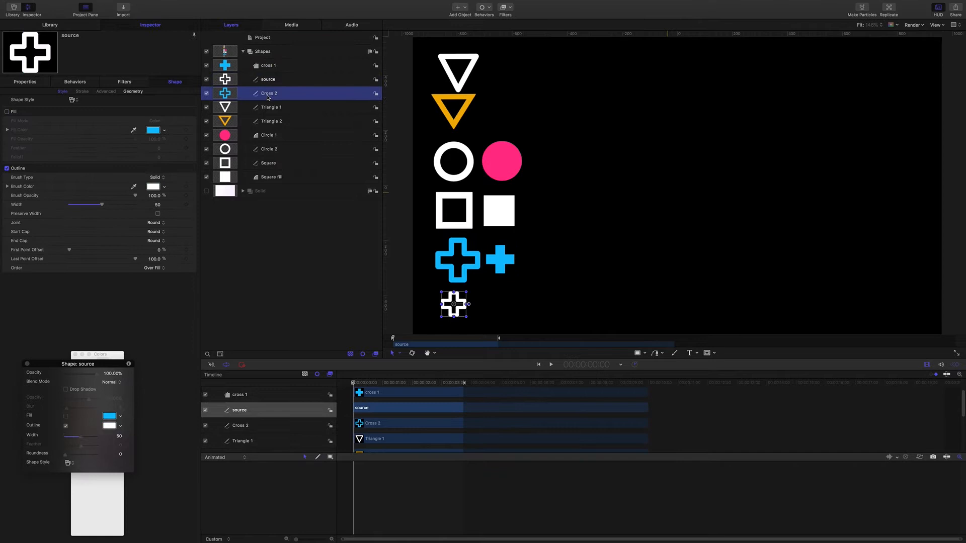
pyautogui.click(270, 108)
pyautogui.click(271, 122)
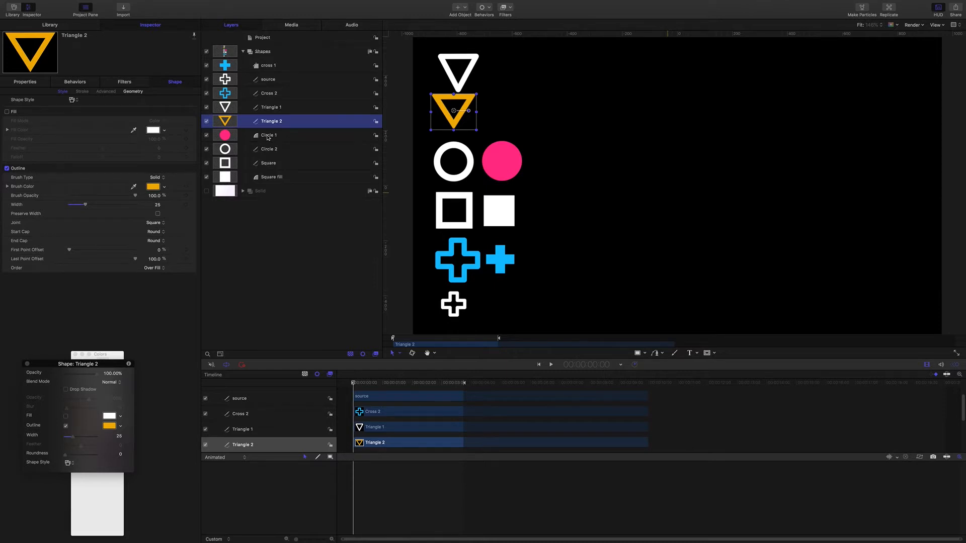
pyautogui.click(268, 66)
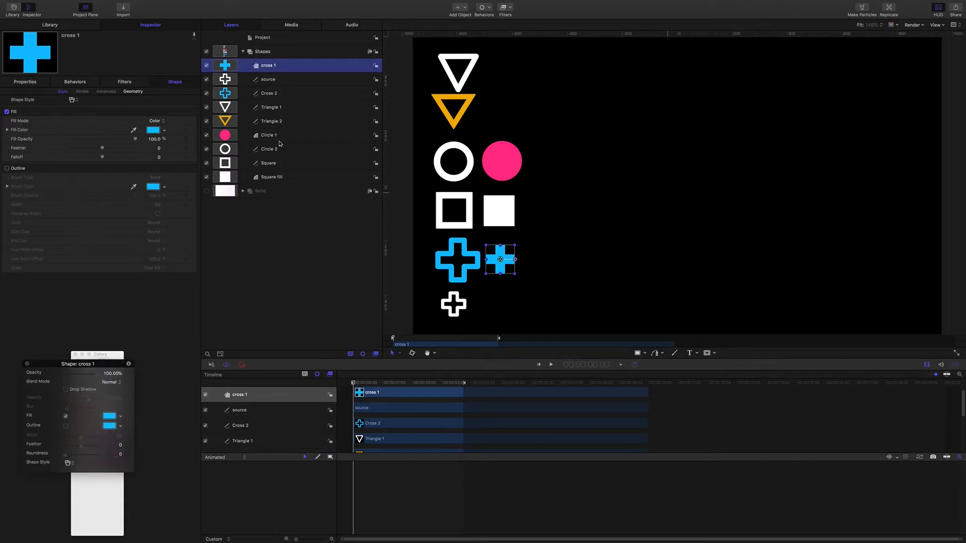
# Step: Hide every shape in the Shapes group except the Square outline, and make a particle emitter from the Square
pyautogui.click(269, 163)
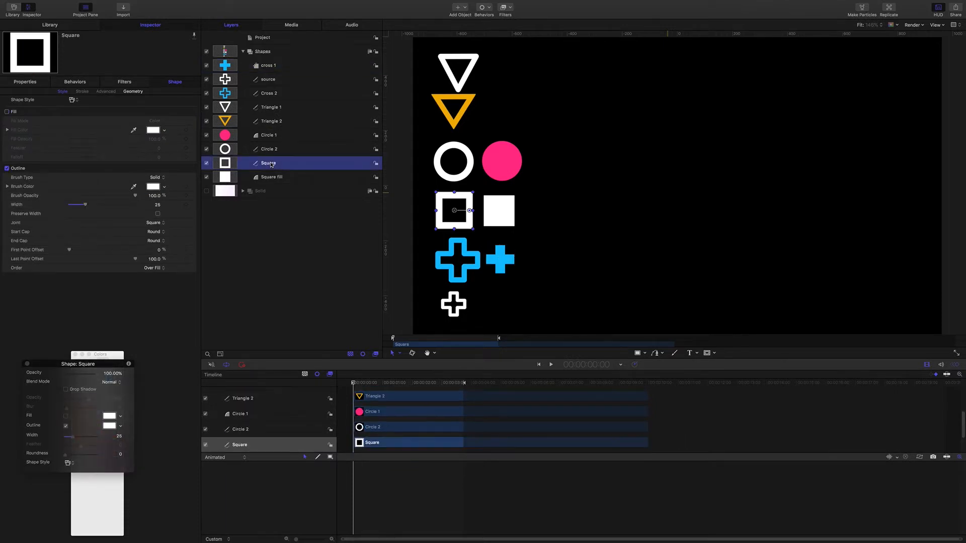
pyautogui.click(206, 177)
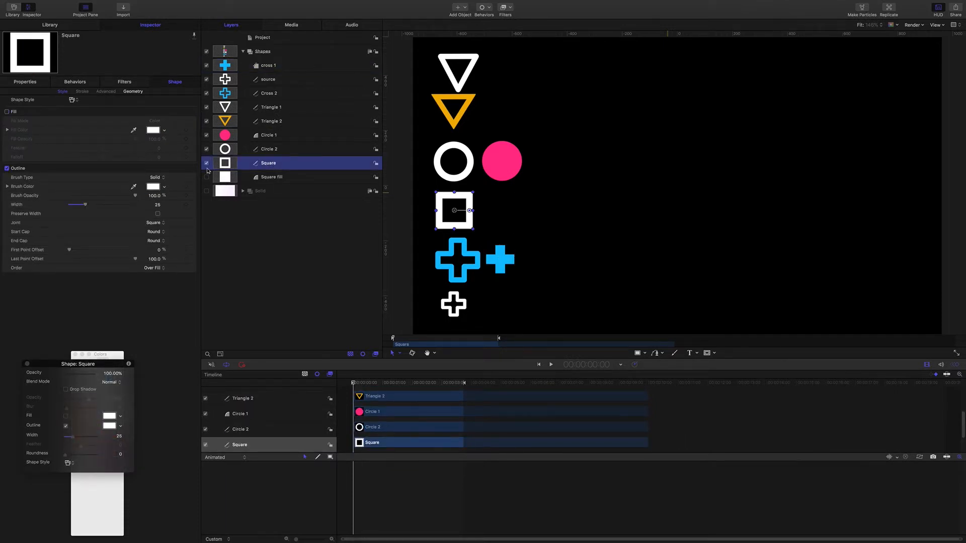
pyautogui.click(206, 149)
pyautogui.click(206, 135)
pyautogui.click(207, 121)
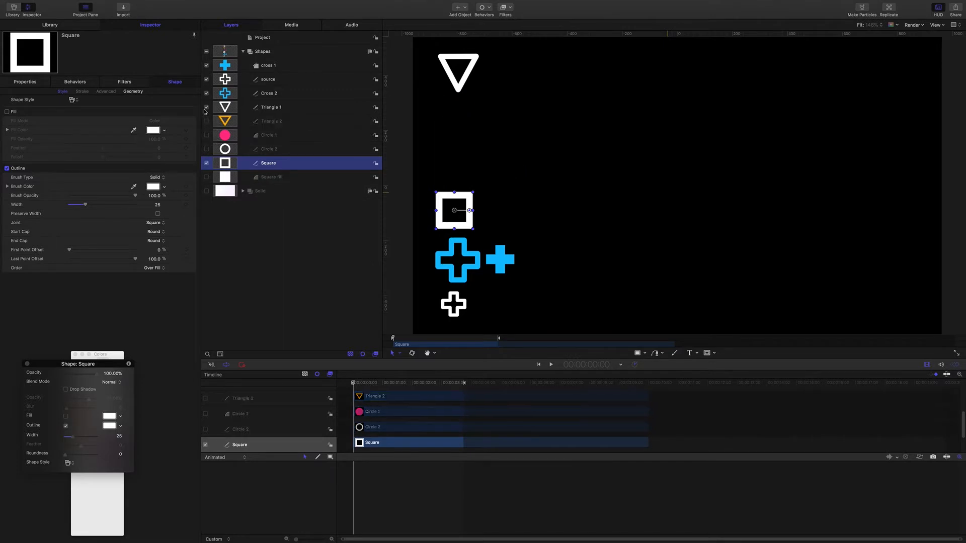
pyautogui.click(206, 108)
pyautogui.click(206, 93)
pyautogui.click(206, 79)
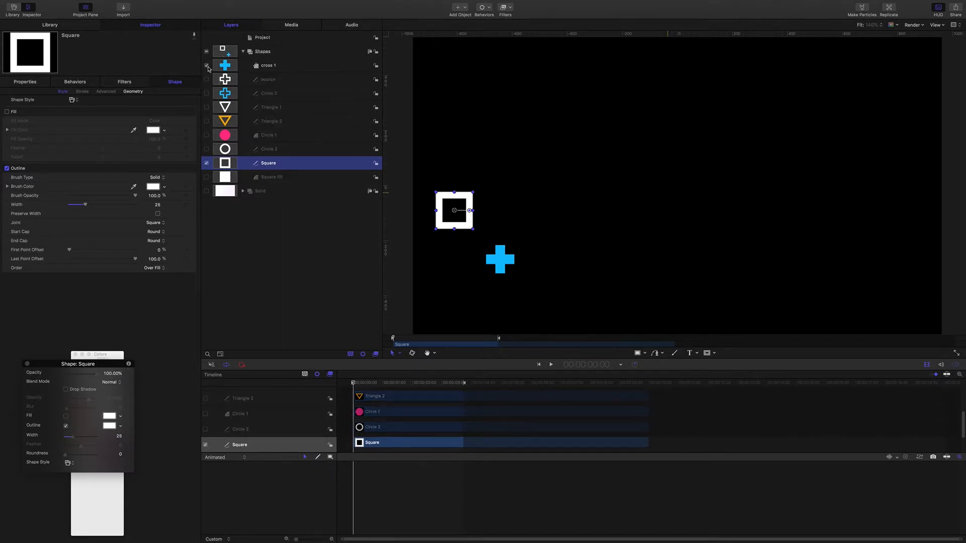
pyautogui.click(206, 65)
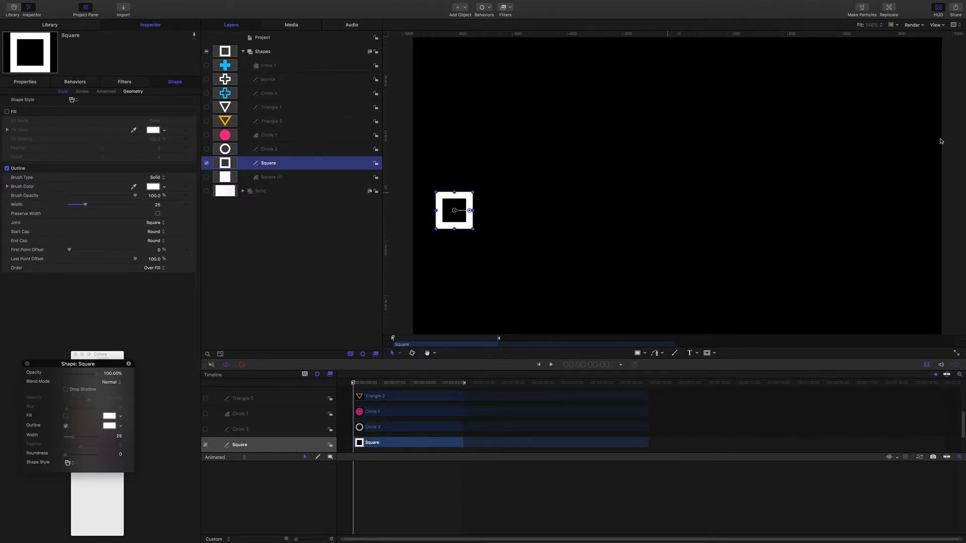
pyautogui.press('e')
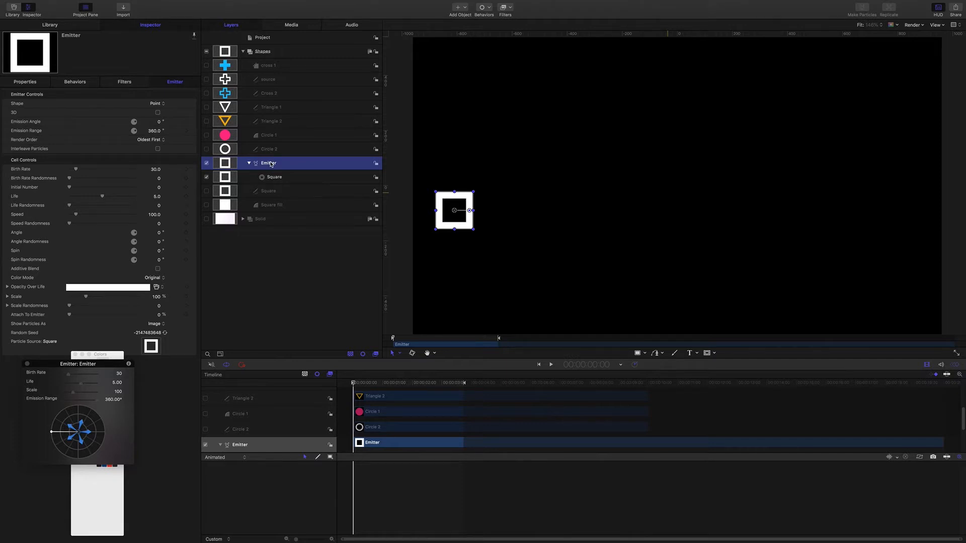
# Step: Create a new group named Confetti above the Shapes group and move the Emitter into it
pyautogui.click(266, 53)
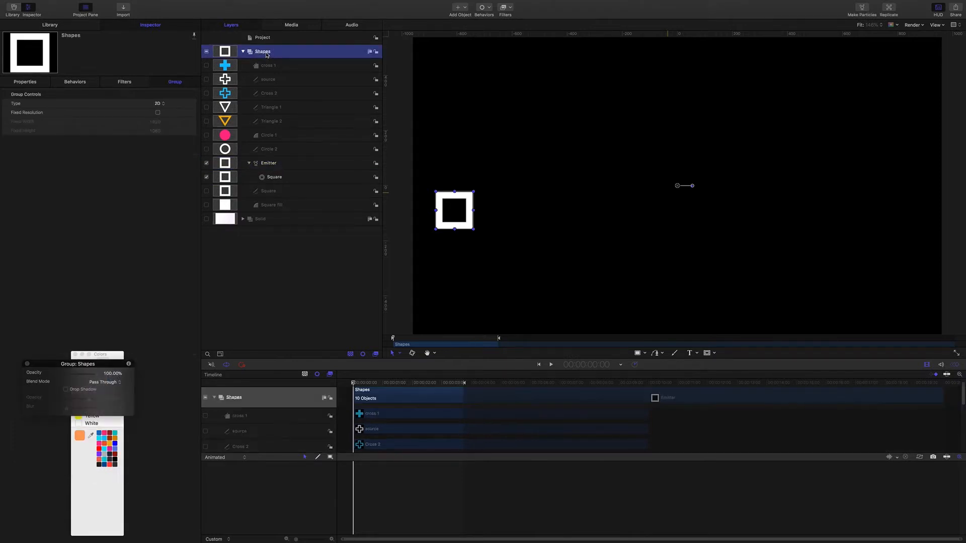
pyautogui.press('super+shift+n')
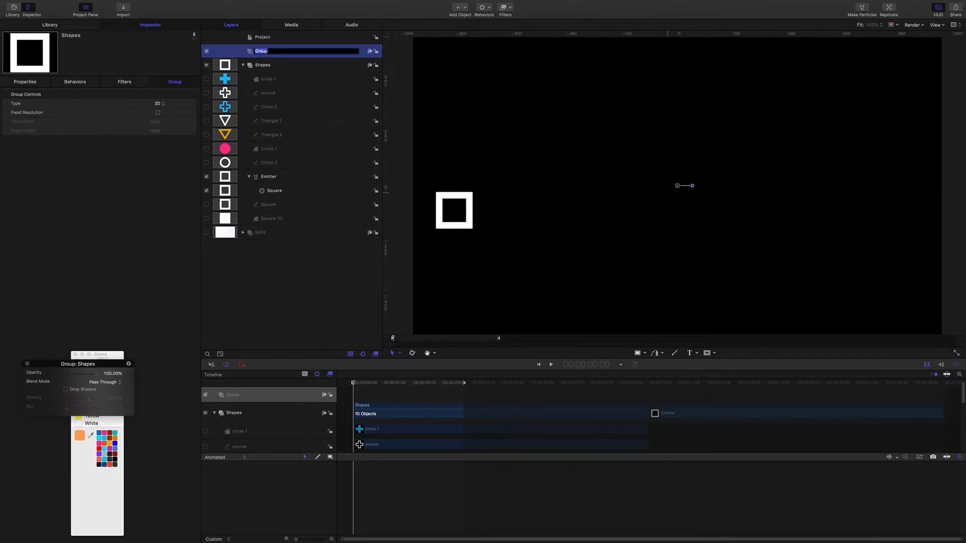
pyautogui.write('Confetti')
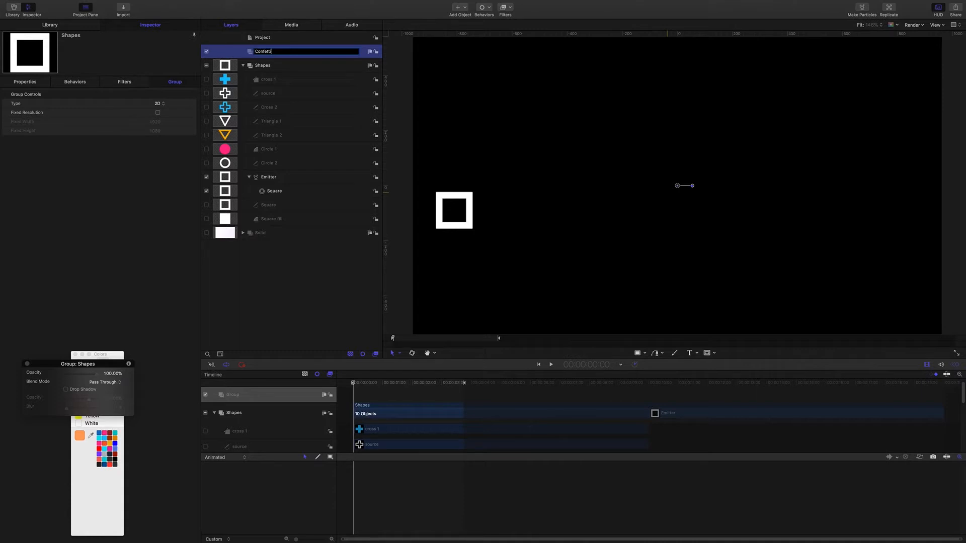
pyautogui.press('Return')
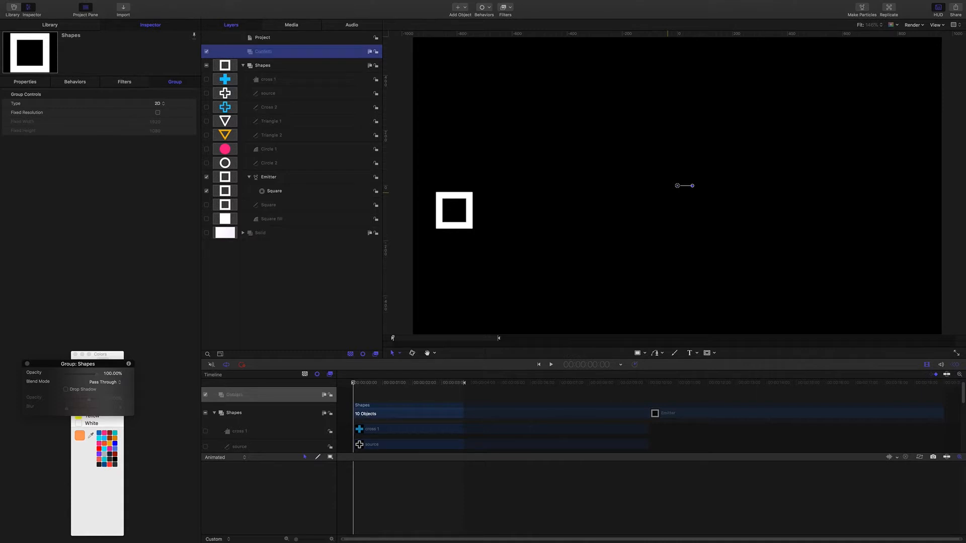
pyautogui.click(269, 180)
pyautogui.moveTo(269, 180); pyautogui.dragTo(266, 51)
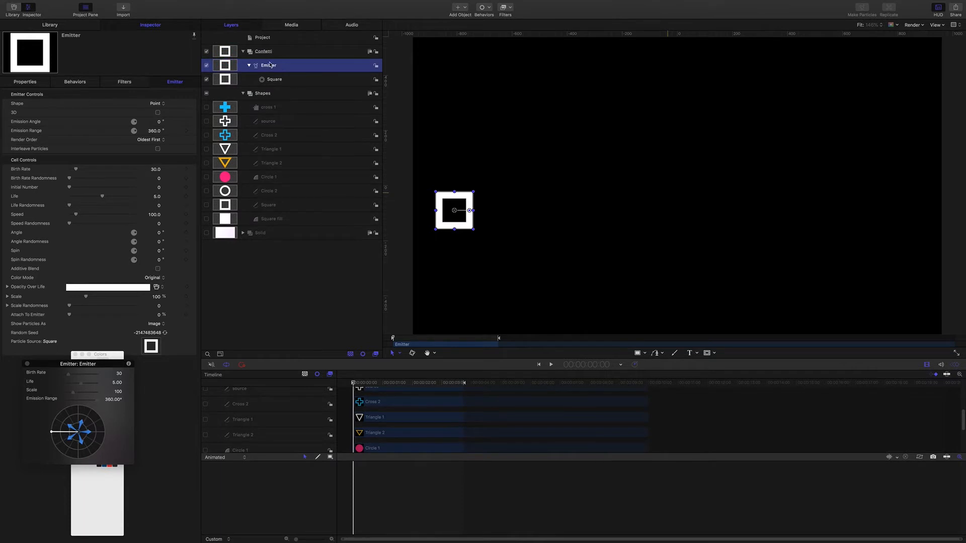
# Step: Reset the emitter's Position to its default and move the playhead to 1:19 to preview the particles
pyautogui.click(25, 81)
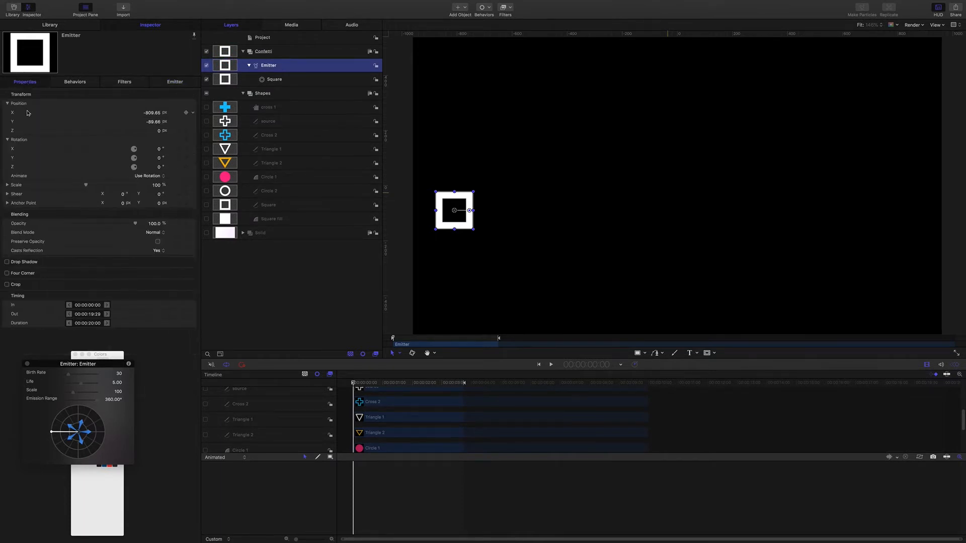
pyautogui.click(194, 105)
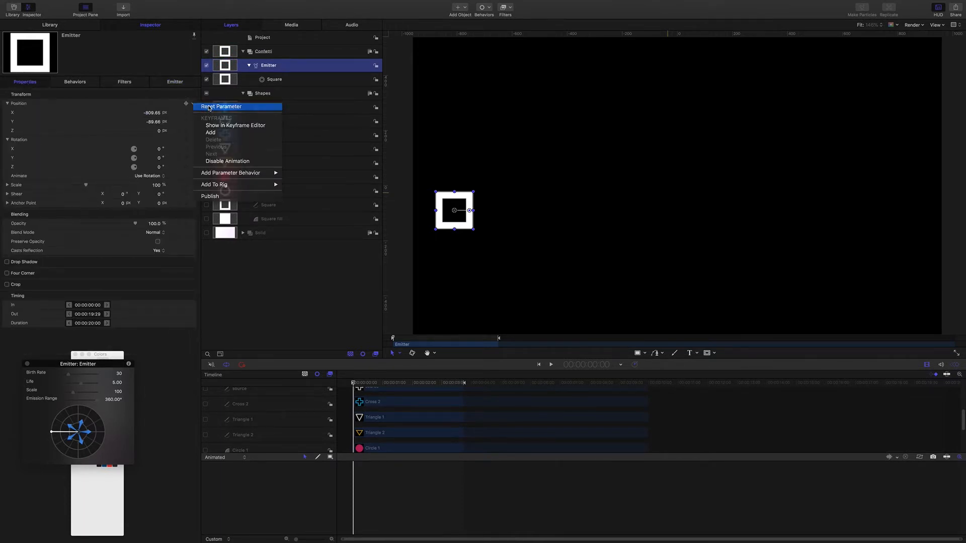
pyautogui.click(212, 106)
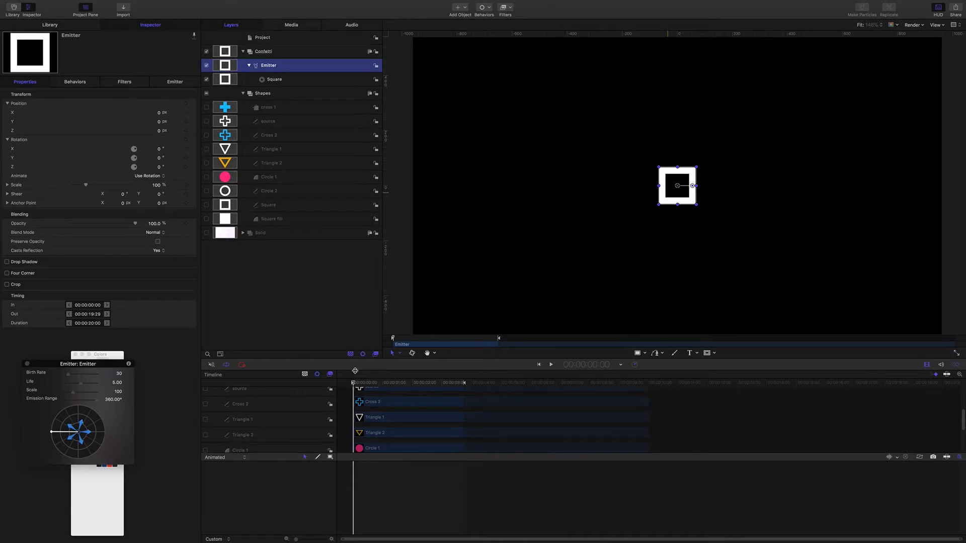
pyautogui.moveTo(354, 382); pyautogui.dragTo(401, 382)
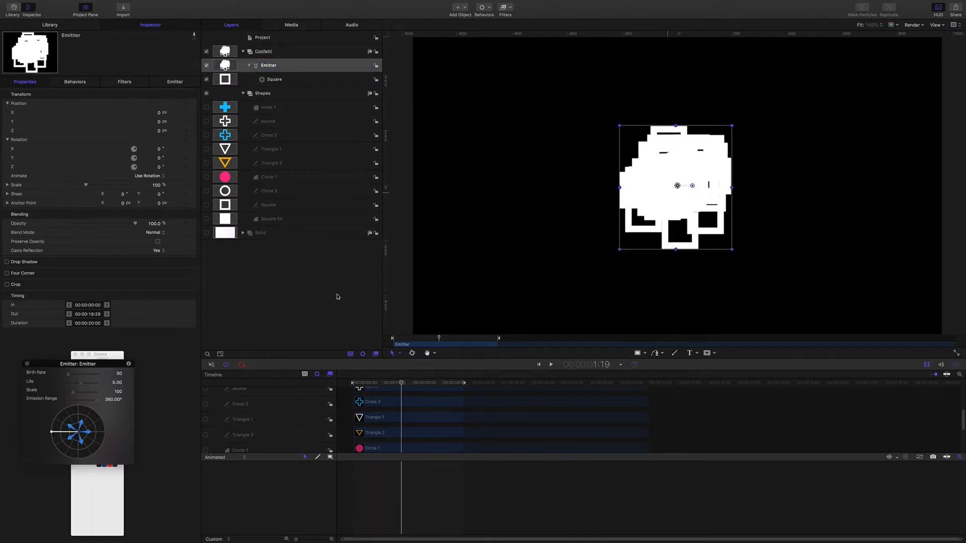
# Step: Set the emitter's Birth Rate to 0 and its Initial Number to 5
pyautogui.click(175, 82)
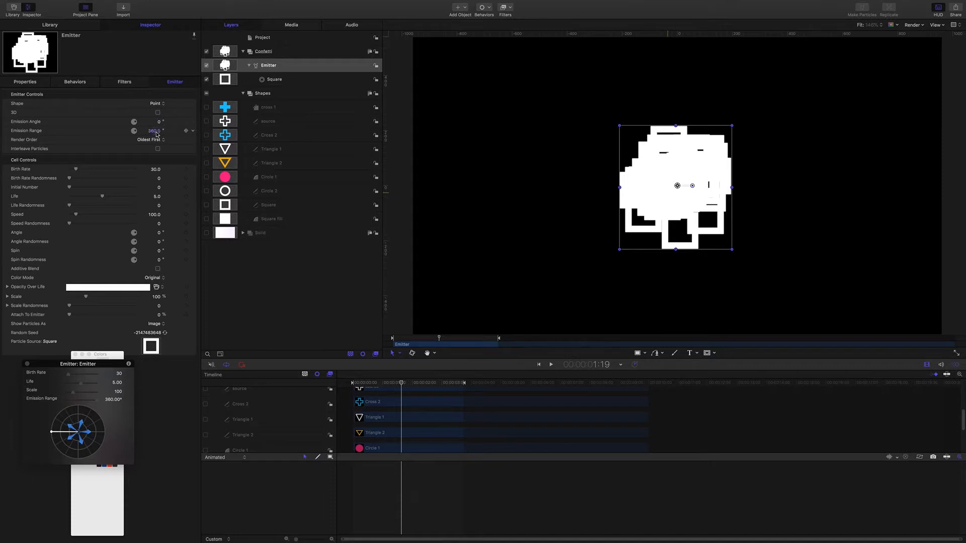
pyautogui.click(157, 169)
pyautogui.write('0')
pyautogui.press('Return')
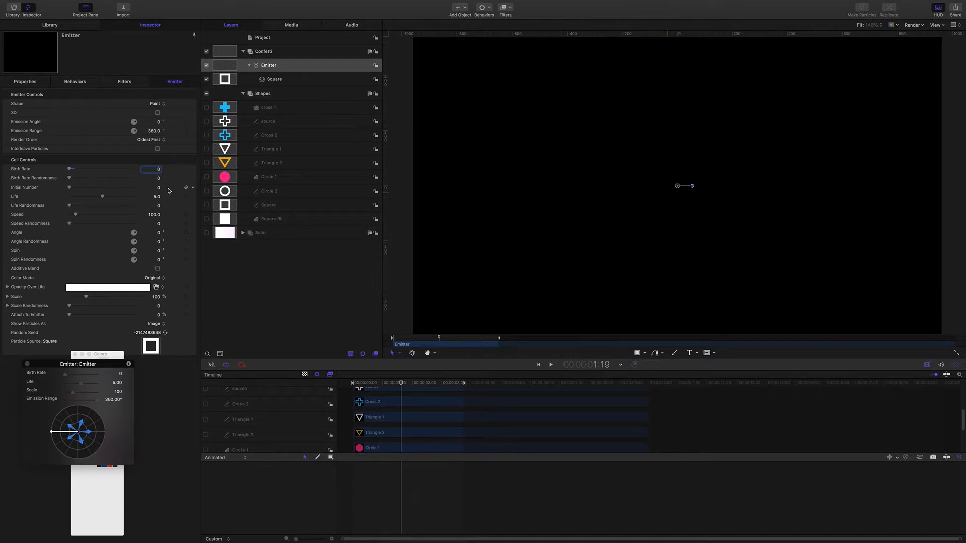
pyautogui.press('Return')
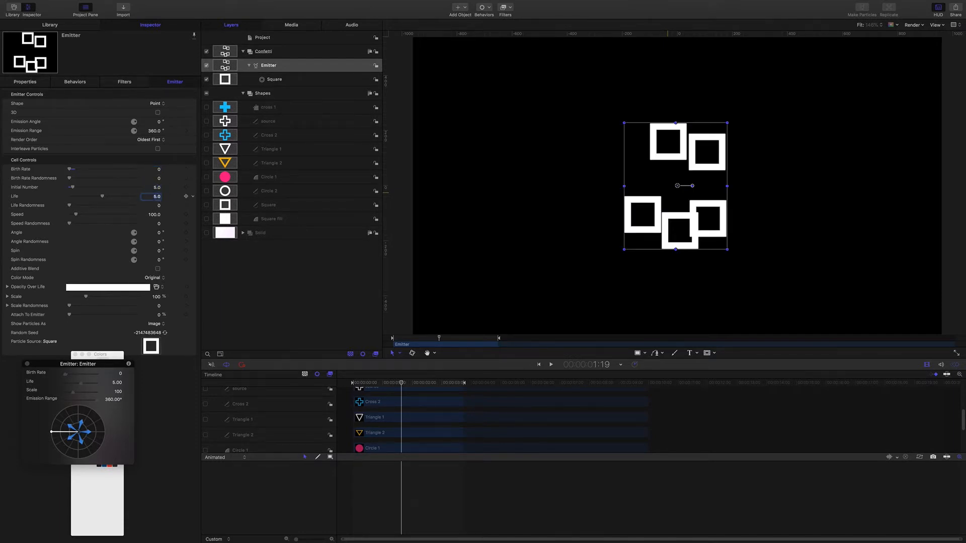
# Step: Set the emitter's Life to 3, Speed to 500 and Speed Randomness to 350
pyautogui.click(154, 215)
pyautogui.write('500')
pyautogui.press('Return')
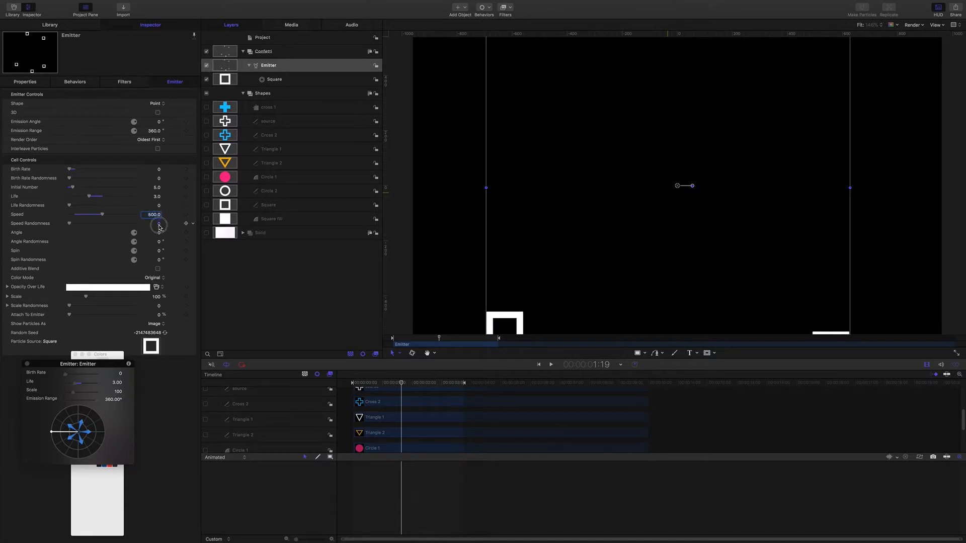
pyautogui.click(159, 226)
pyautogui.write('350')
pyautogui.press('Return')
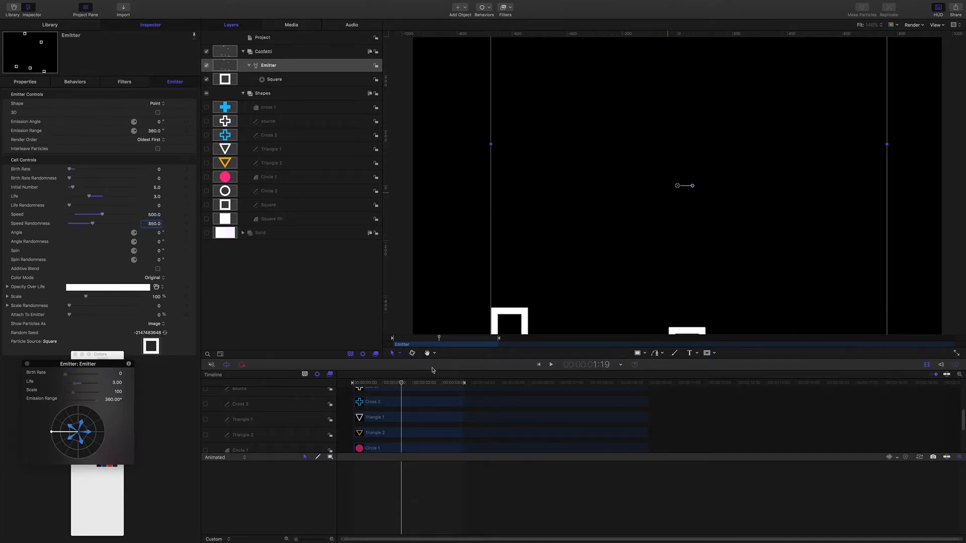
# Step: Move the playhead to frame 21 and set the emitter's Angle to 45° and Angle Randomness to 20°
pyautogui.moveTo(406, 384); pyautogui.dragTo(373, 382)
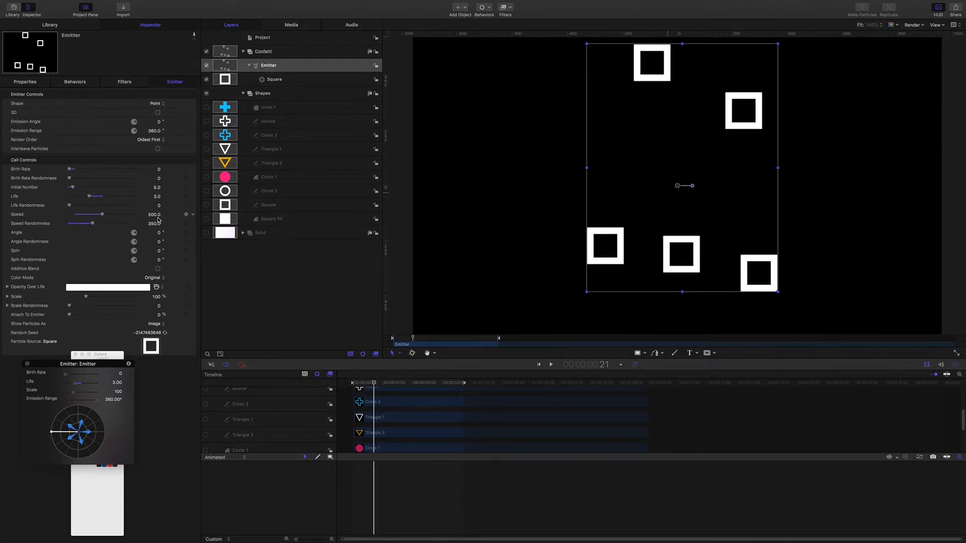
pyautogui.click(155, 232)
pyautogui.write('45')
pyautogui.press('Return')
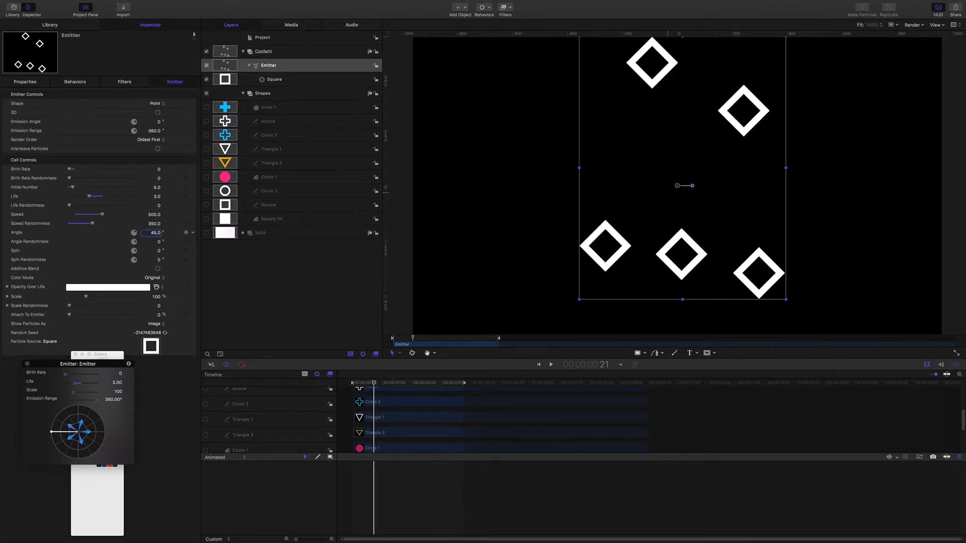
pyautogui.click(159, 244)
pyautogui.press('Return')
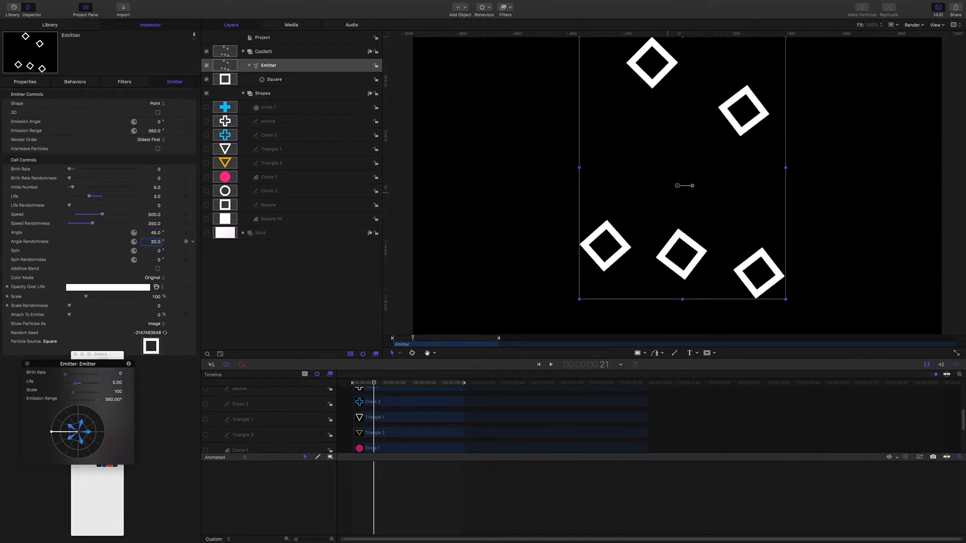
# Step: Set the emitter's Scale to 20% and Scale Randomness to 10
pyautogui.click(157, 297)
pyautogui.write('20')
pyautogui.press('Return')
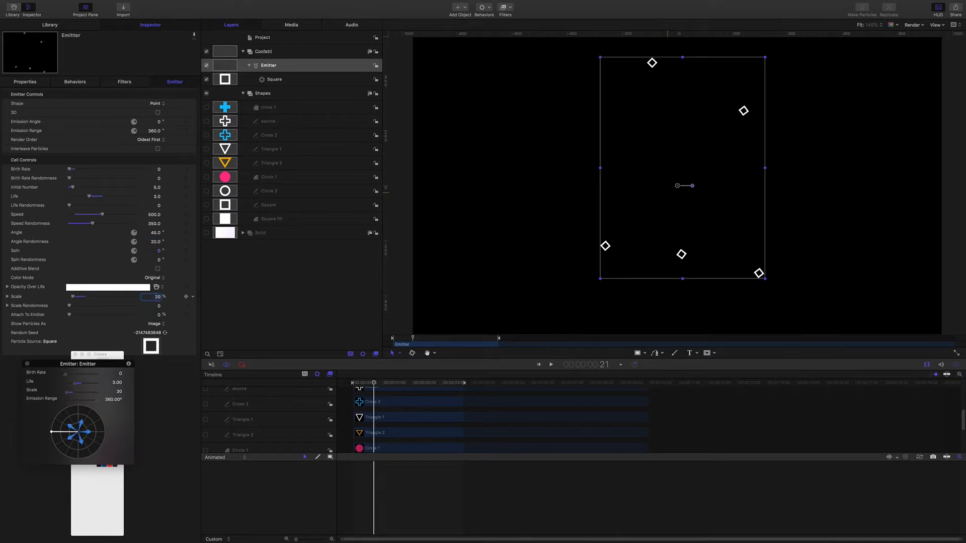
pyautogui.click(159, 307)
pyautogui.press('Return')
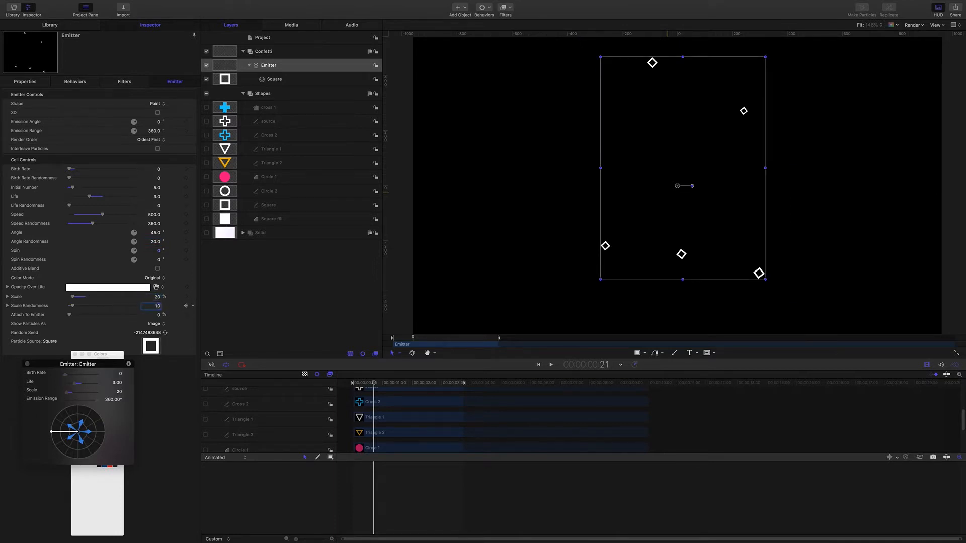
# Step: Deselect everything, play the particle burst from the start, and park the playhead at frame 12
pyautogui.click(309, 313)
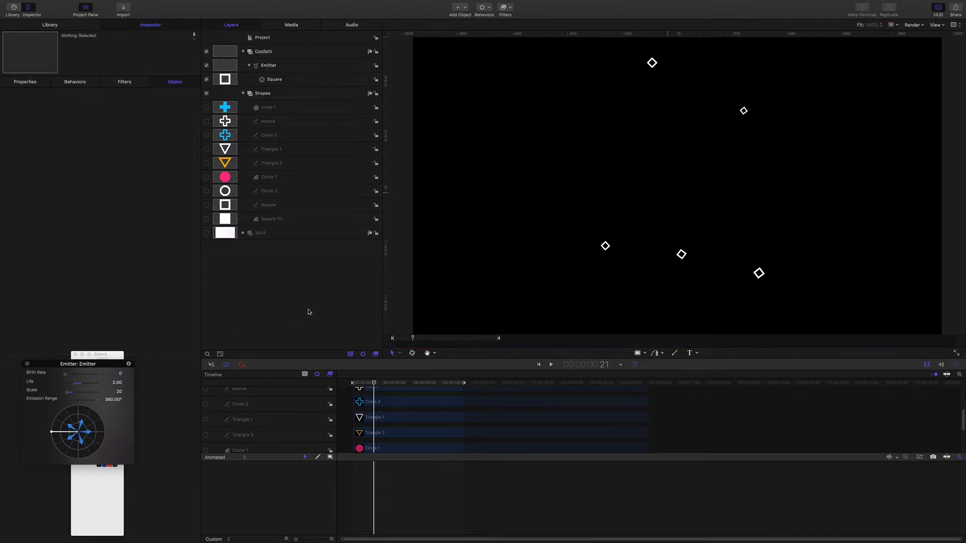
pyautogui.press('space')
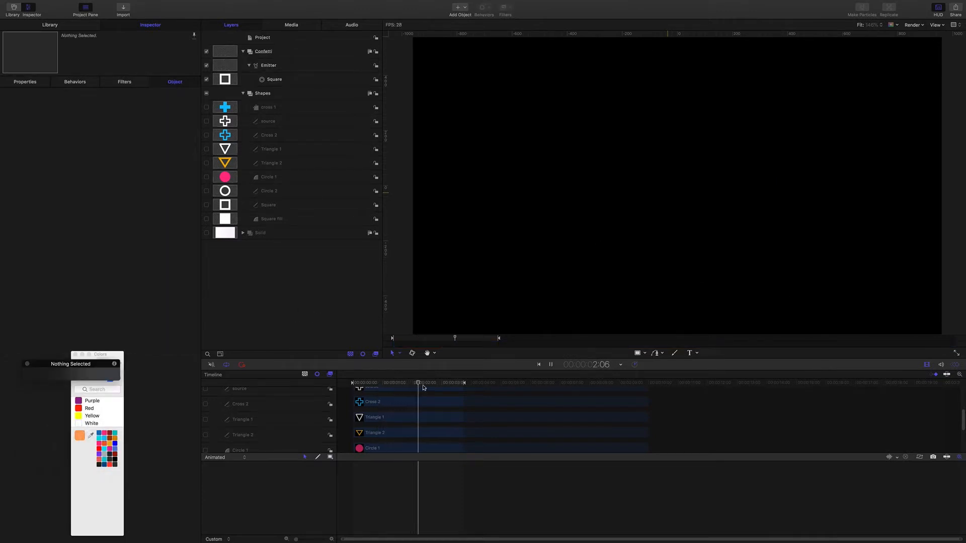
pyautogui.moveTo(427, 384); pyautogui.dragTo(313, 382)
pyautogui.press('Right')
pyautogui.press('Right')
pyautogui.press('Right')
pyautogui.press('Right')
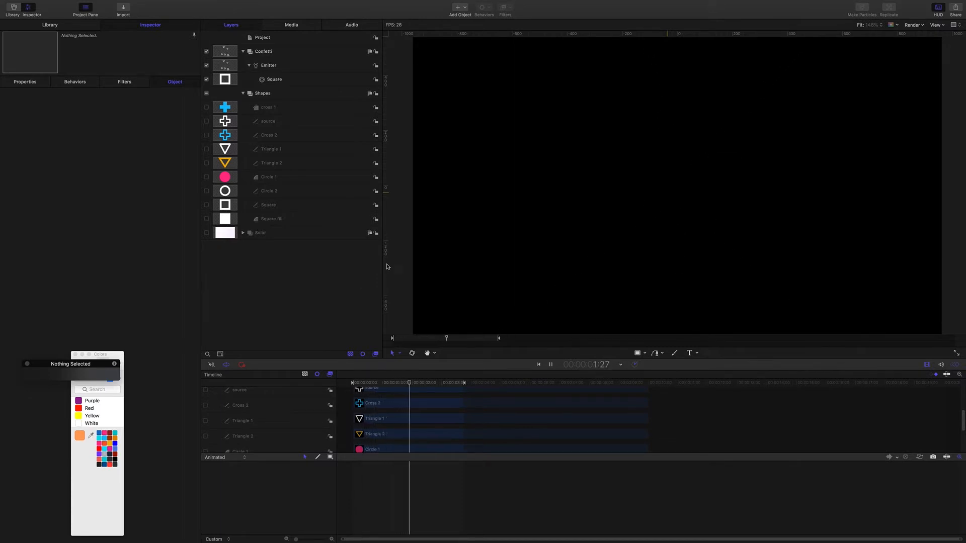
pyautogui.press('space')
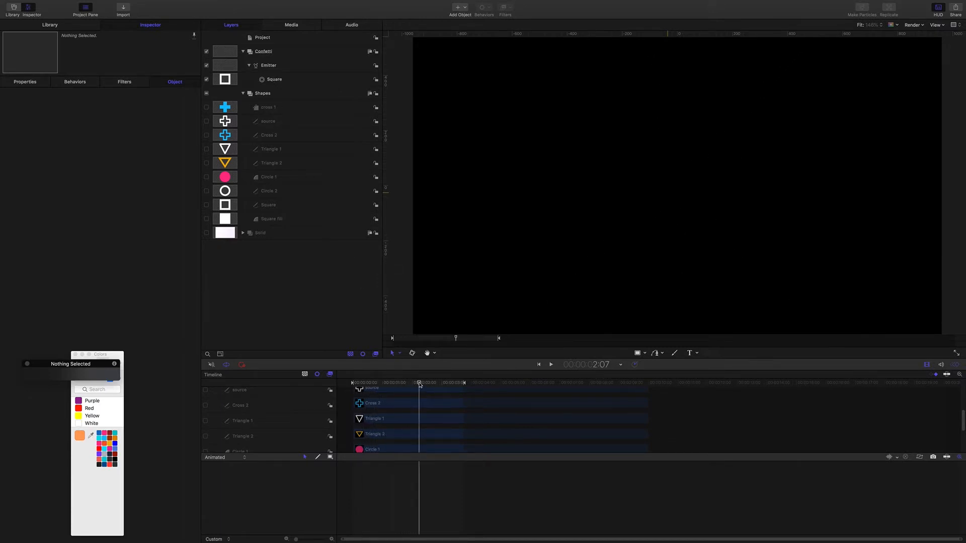
pyautogui.moveTo(419, 384); pyautogui.dragTo(365, 382)
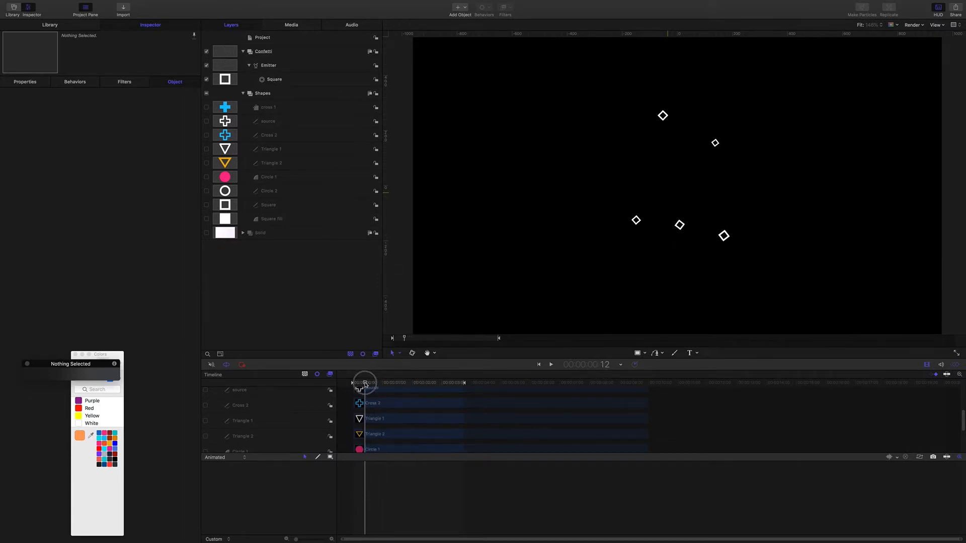
# Step: Add a Drag simulation behavior to the Emitter and set its Amount to 2, keeping Affect Subobjects enabled
pyautogui.click(274, 66)
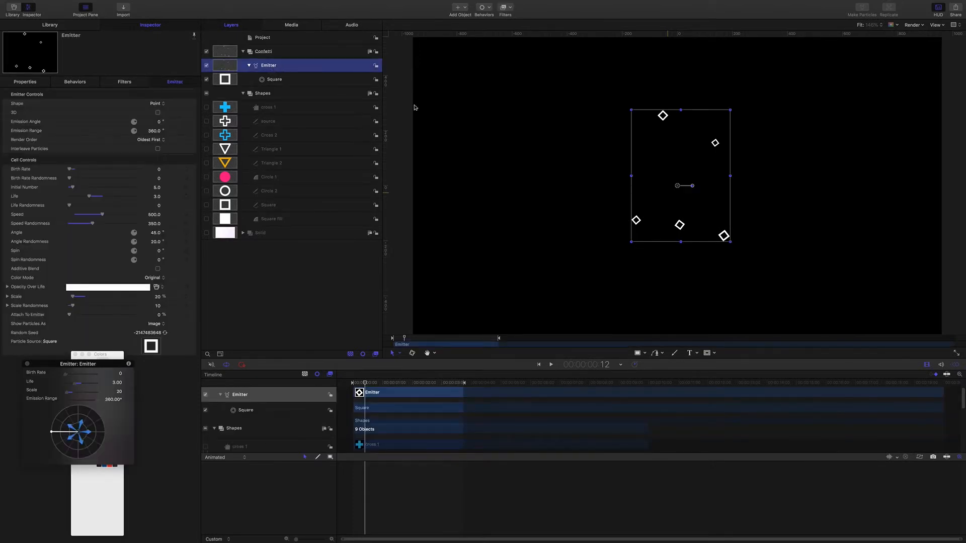
pyautogui.click(486, 8)
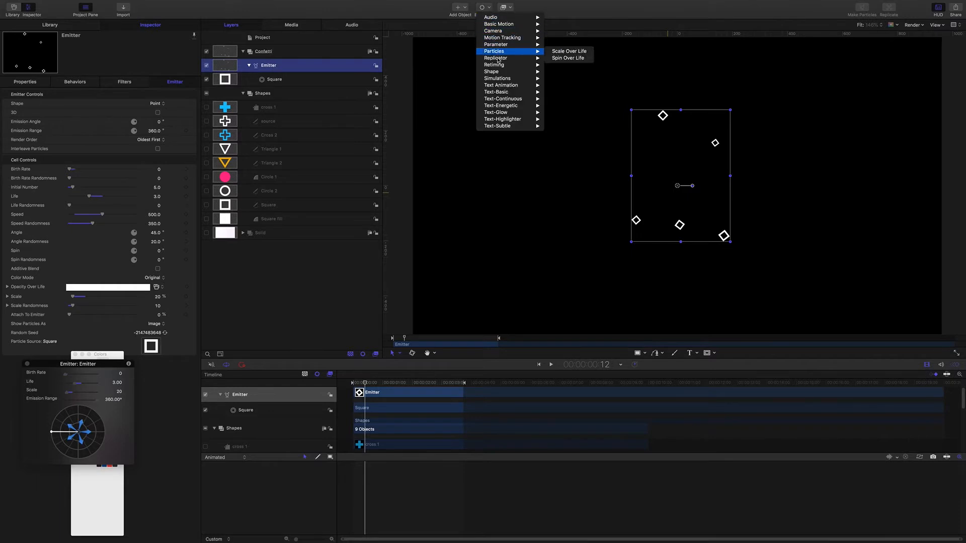
pyautogui.moveTo(500, 61)
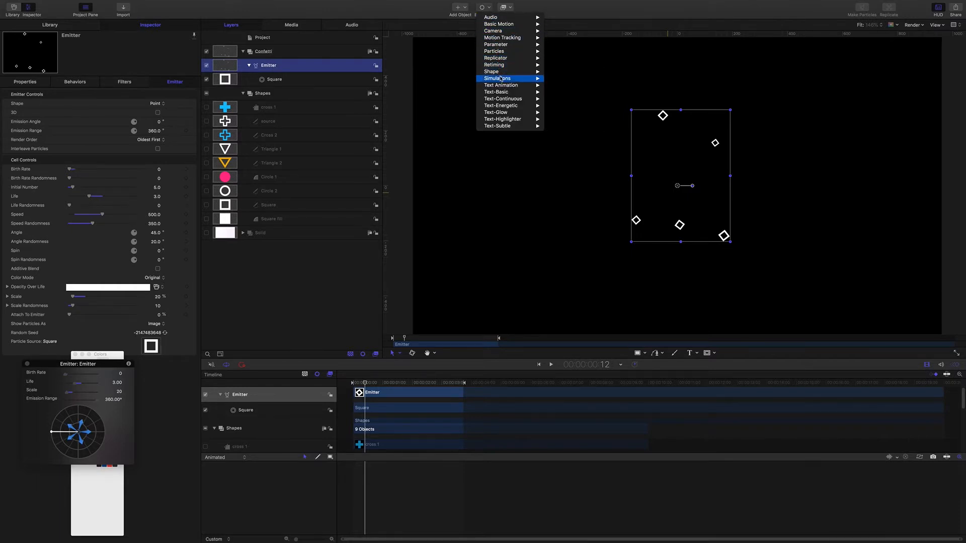
pyautogui.moveTo(498, 78)
pyautogui.click(557, 99)
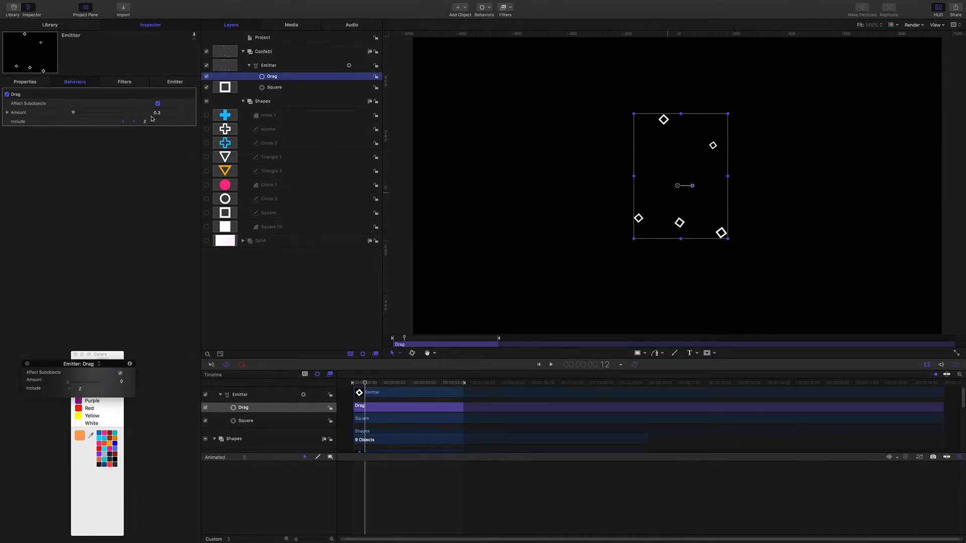
pyautogui.click(158, 113)
pyautogui.write('2')
pyautogui.press('Return')
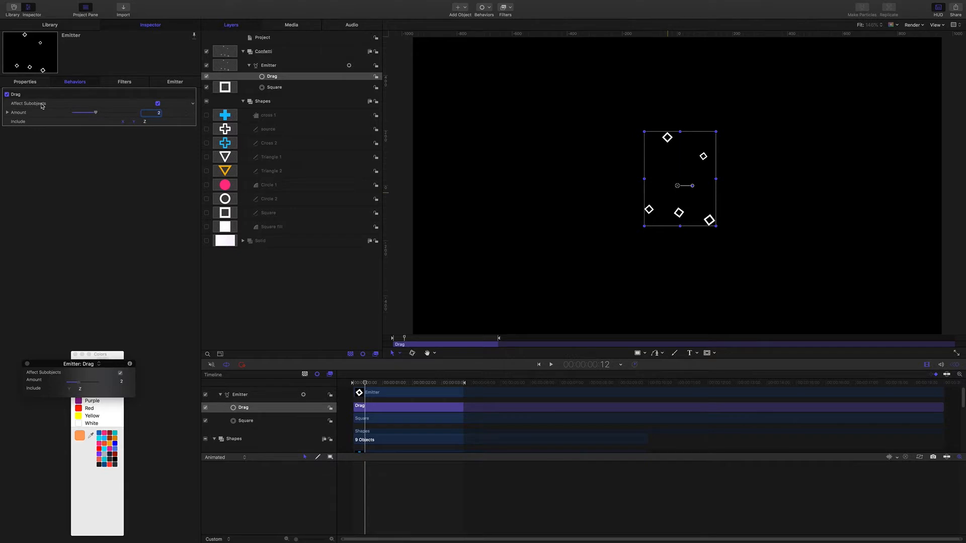
pyautogui.click(158, 103)
# Step: Play the animation from the first frame to check how the Drag behavior slows the particles
pyautogui.moveTo(365, 383); pyautogui.dragTo(296, 319)
pyautogui.click(296, 319)
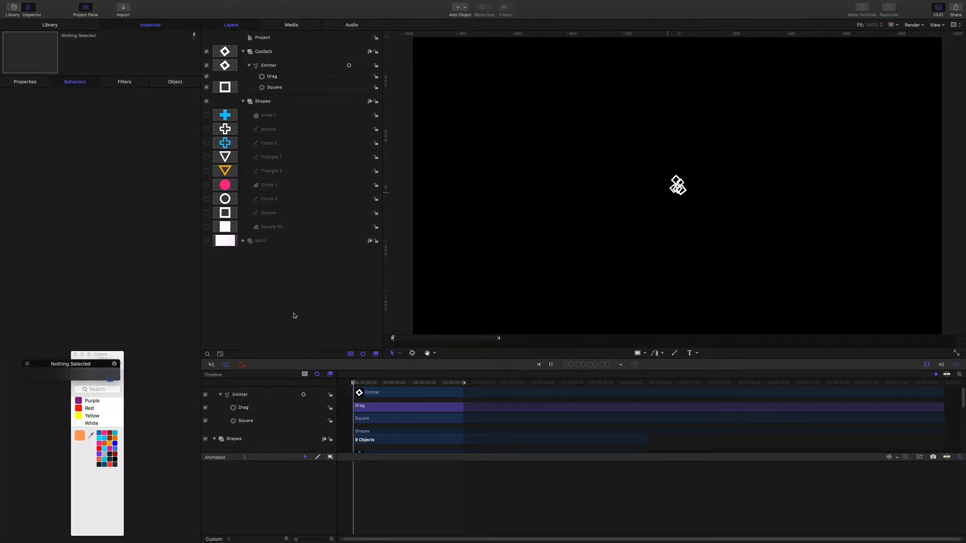
pyautogui.press('space')
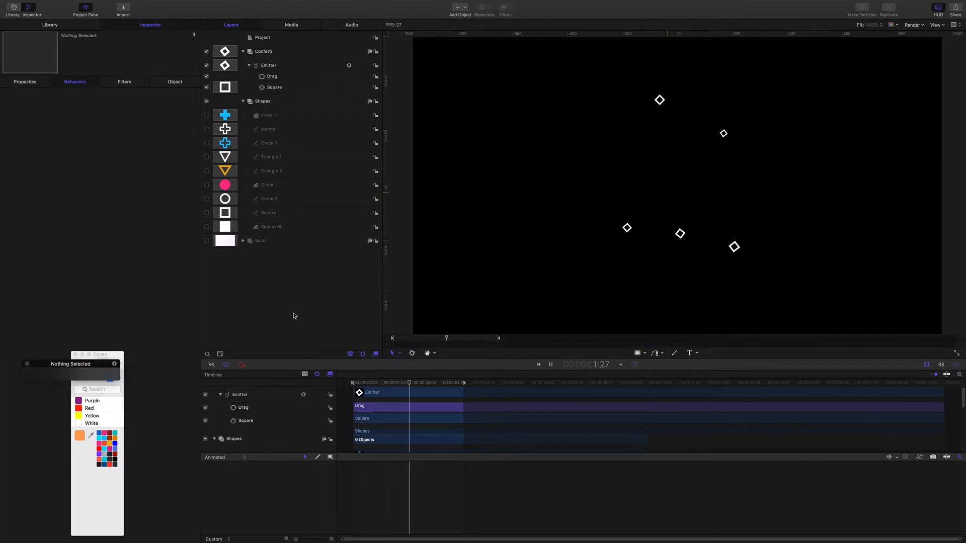
pyautogui.press('space')
pyautogui.moveTo(411, 382); pyautogui.dragTo(308, 366)
pyautogui.press('space')
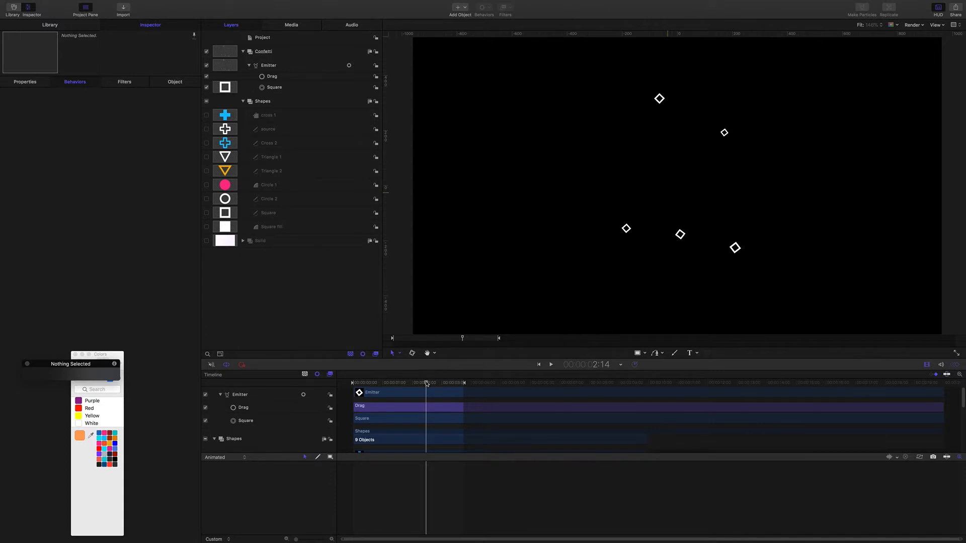
# Step: Trim the Drag behavior's end to 3:00 in the timeline and move the playhead to 2:29
pyautogui.click(428, 382)
pyautogui.moveTo(430, 384); pyautogui.dragTo(442, 384)
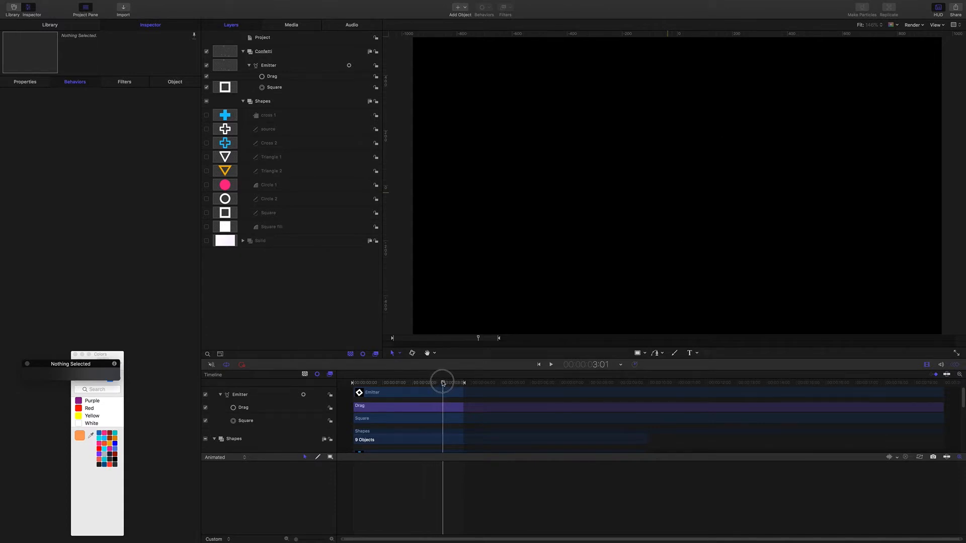
pyautogui.click(428, 407)
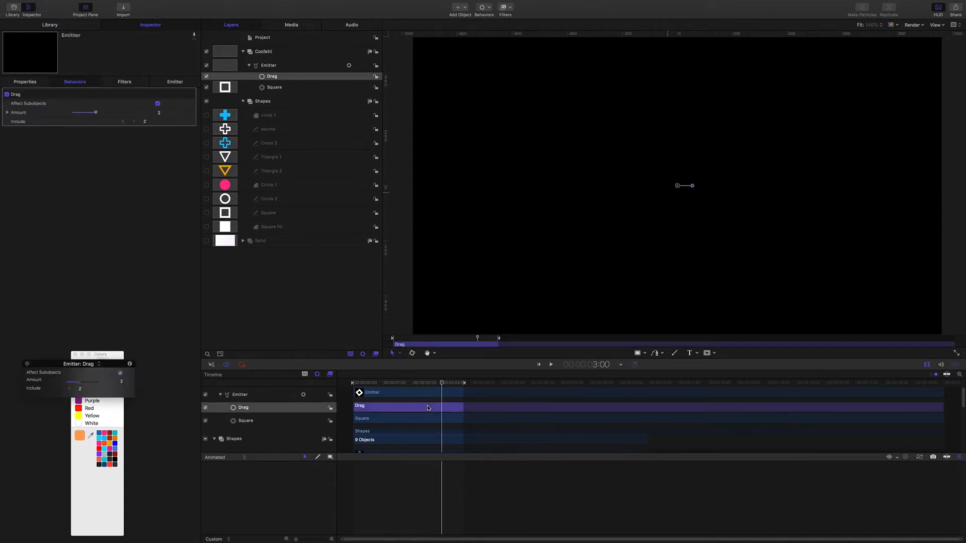
pyautogui.hotkey('alt', ']')
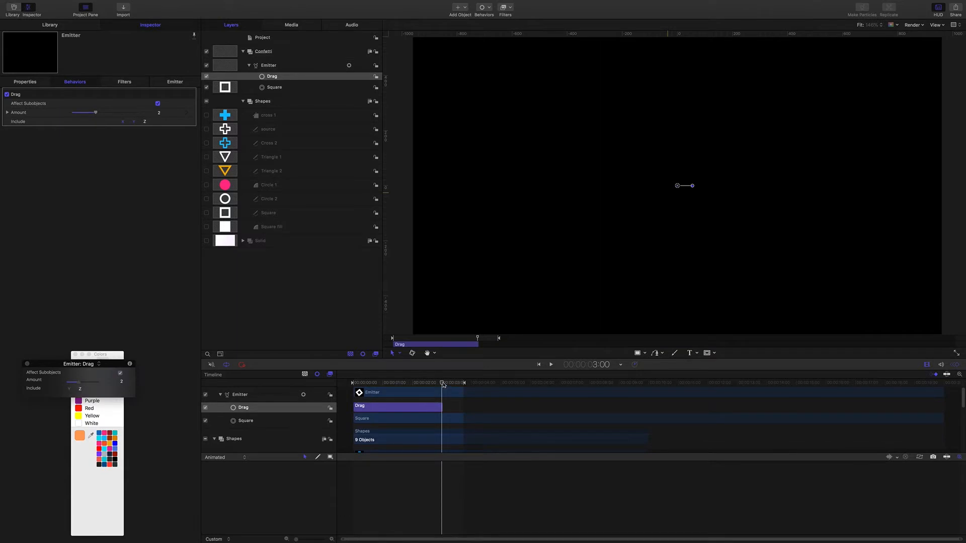
pyautogui.moveTo(445, 384)
pyautogui.mouseDown()
pyautogui.moveTo(430, 382)
pyautogui.moveTo(441, 383)
pyautogui.mouseUp()
pyautogui.press('space')
pyautogui.press('space')
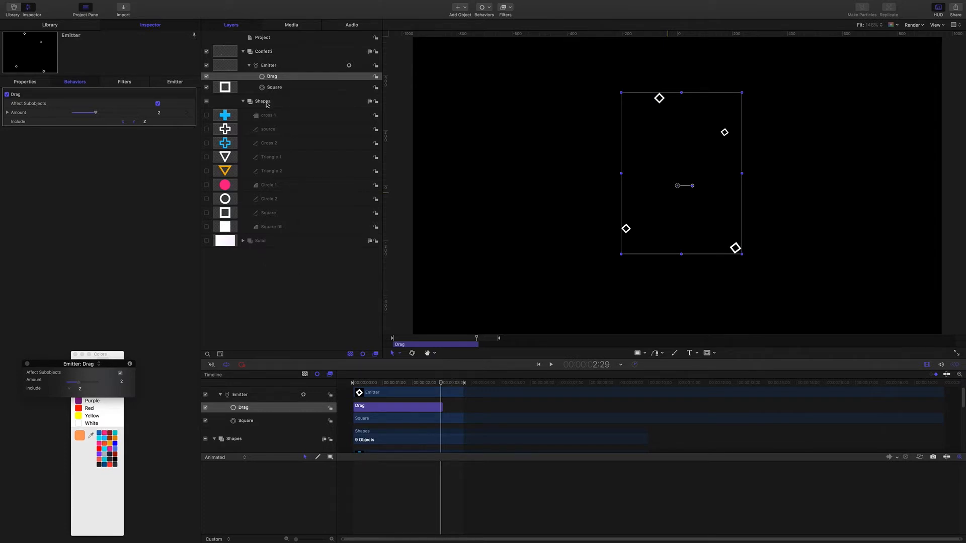
# Step: Fade the Square cell's Opacity Over Life to transparent at the end, with the gradient's Middle at 90.91%
pyautogui.click(276, 89)
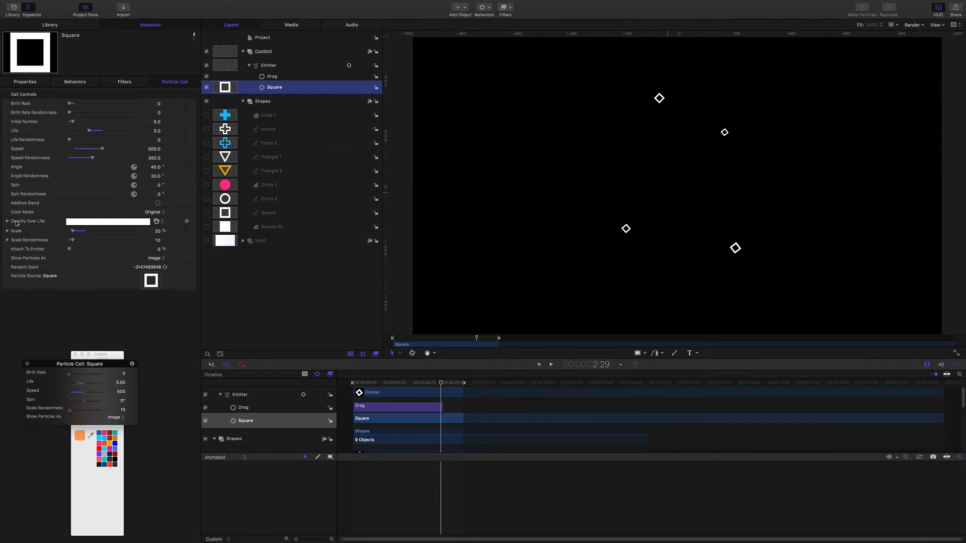
pyautogui.click(7, 222)
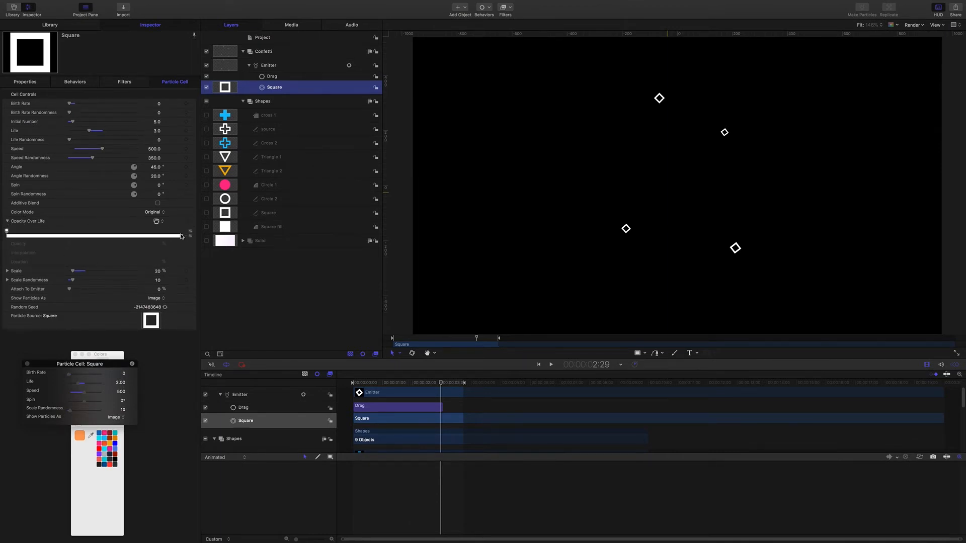
pyautogui.click(182, 234)
pyautogui.moveTo(135, 245)
pyautogui.mouseDown()
pyautogui.moveTo(46, 243)
pyautogui.moveTo(167, 235)
pyautogui.mouseUp()
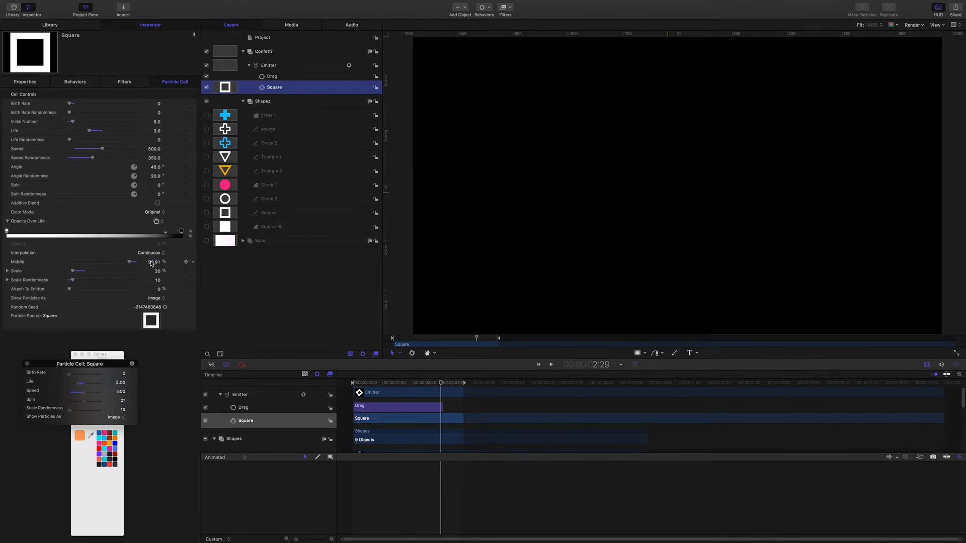
# Step: Play the animation from the start to check the opacity fade, leaving the playhead at 2:04
pyautogui.moveTo(441, 385); pyautogui.dragTo(315, 378)
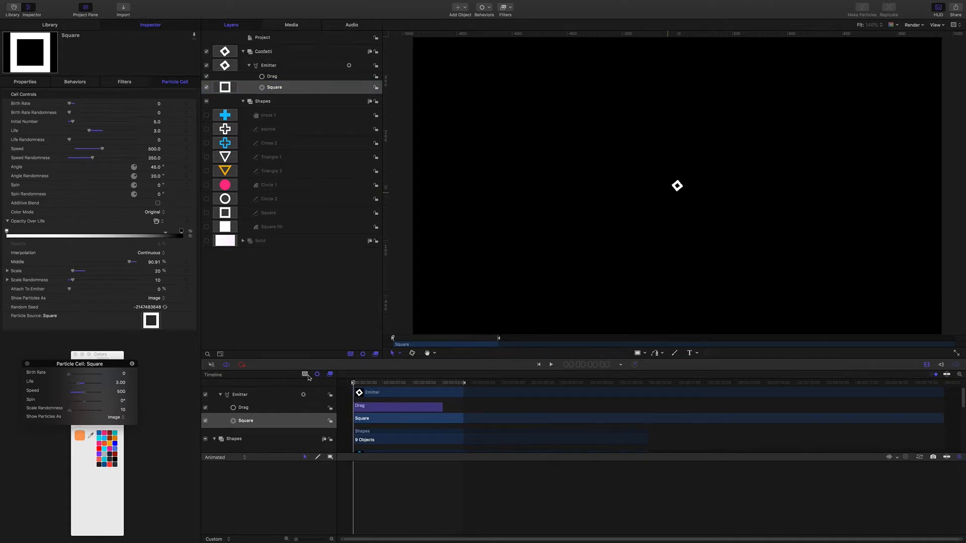
pyautogui.press('space')
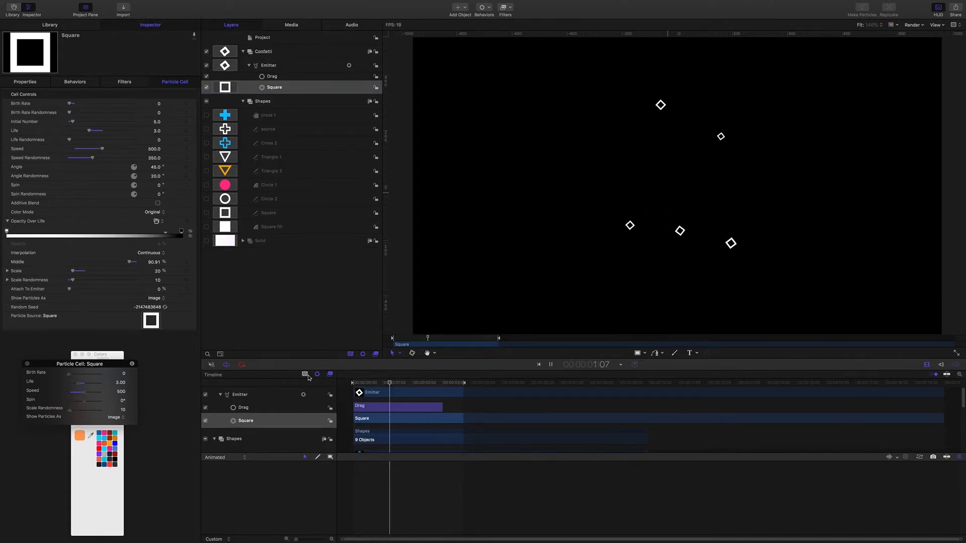
pyautogui.press('space')
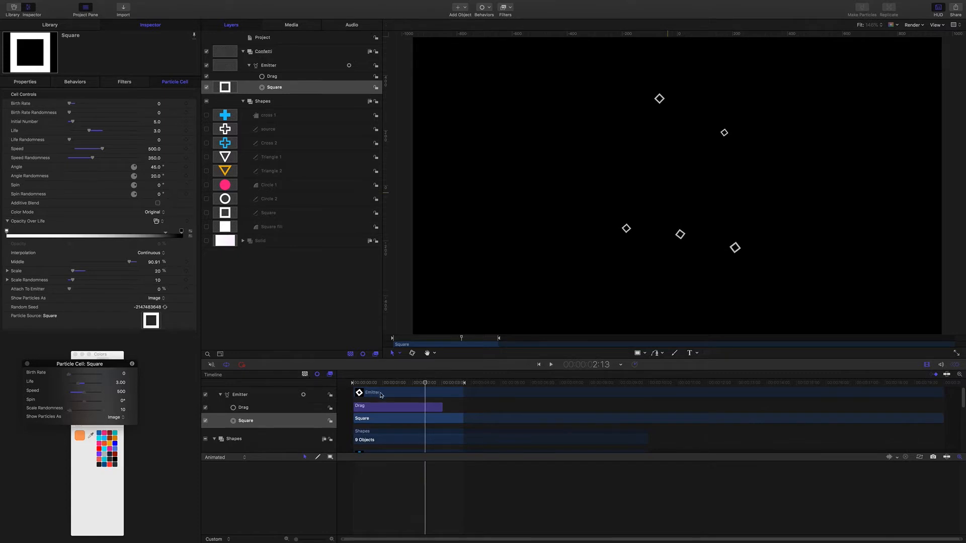
pyautogui.moveTo(426, 383)
pyautogui.mouseDown()
pyautogui.moveTo(442, 383)
pyautogui.moveTo(417, 383)
pyautogui.mouseUp()
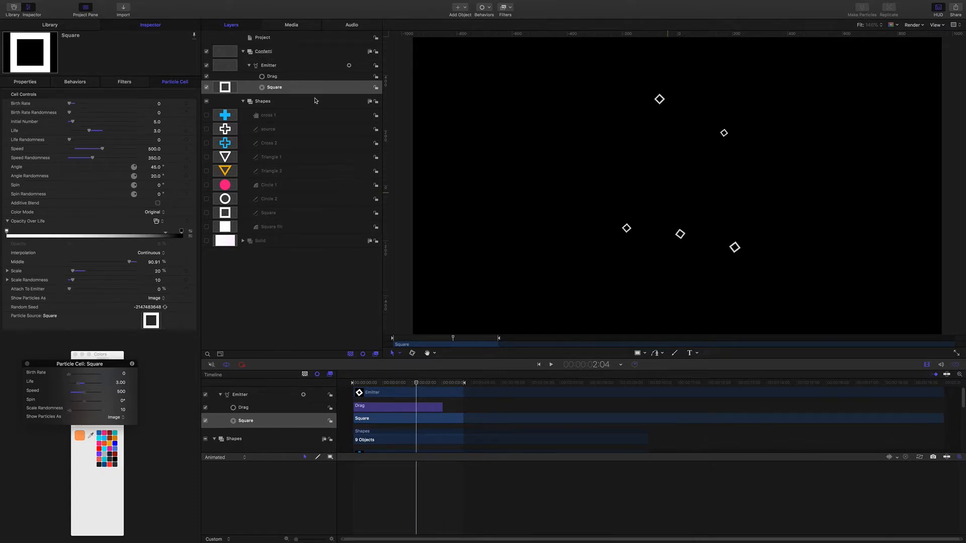
# Step: Add a Spin Over Life particle behavior to the Emitter
pyautogui.click(273, 67)
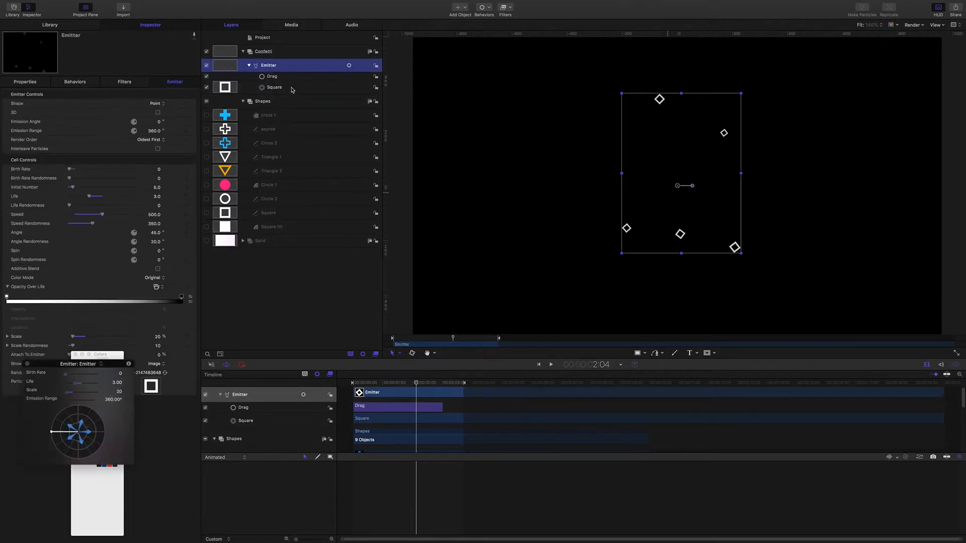
pyautogui.click(491, 9)
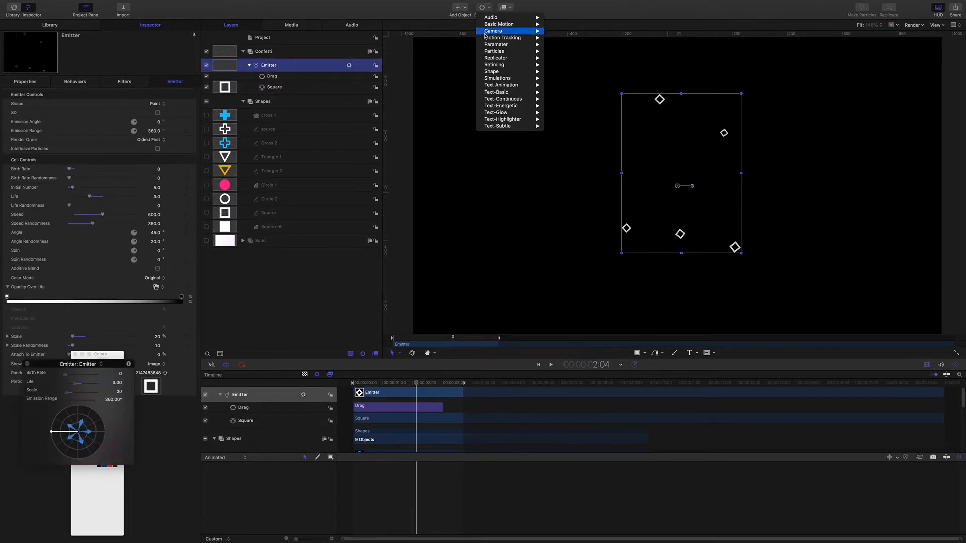
pyautogui.moveTo(488, 52)
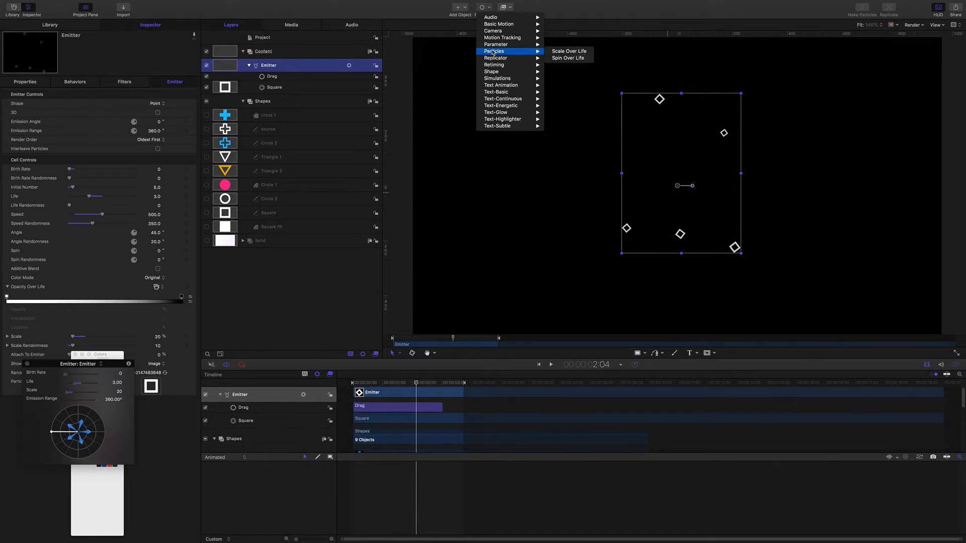
pyautogui.click(581, 59)
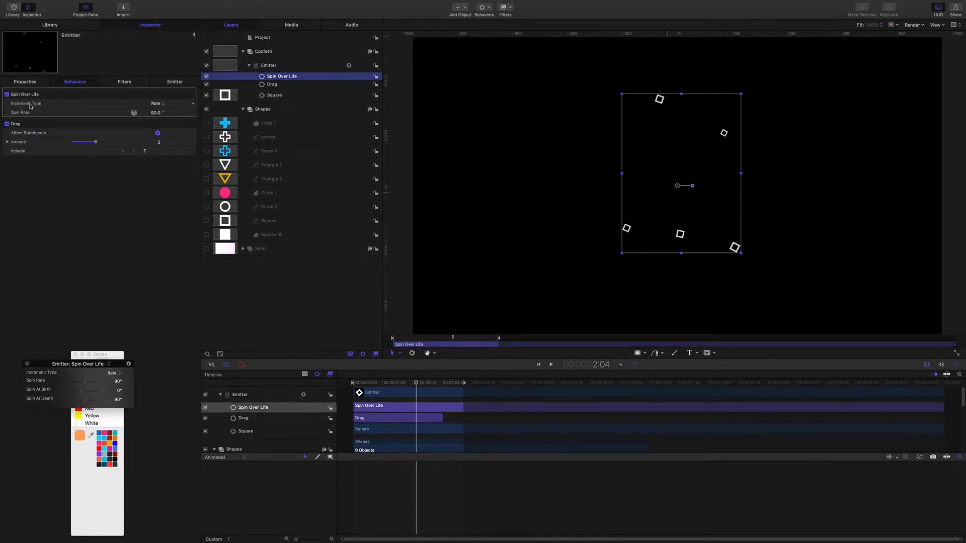
# Step: Set Spin Over Life's Increment Type to Birth and Death Values, with Spin At Birth 900° and Spin At Death 0°
pyautogui.click(157, 105)
pyautogui.click(163, 112)
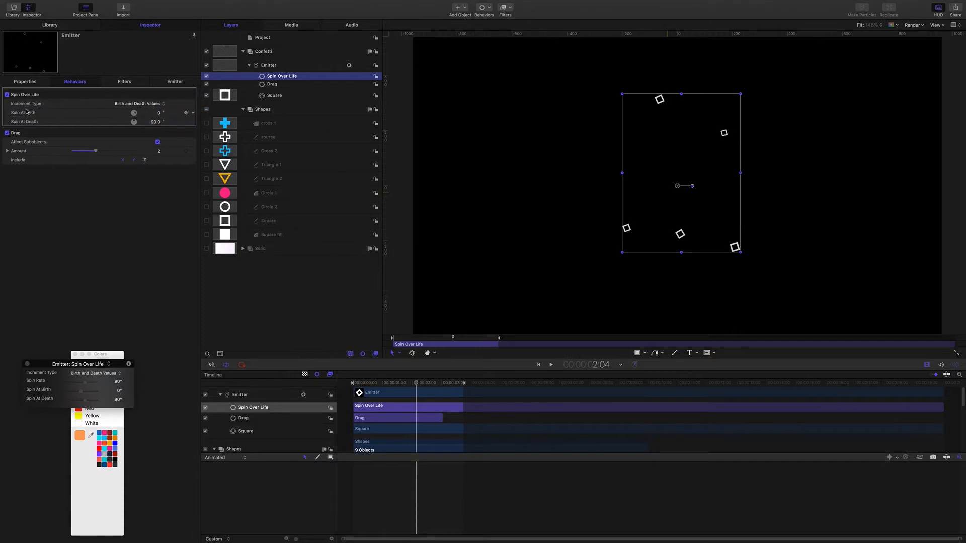
pyautogui.click(158, 113)
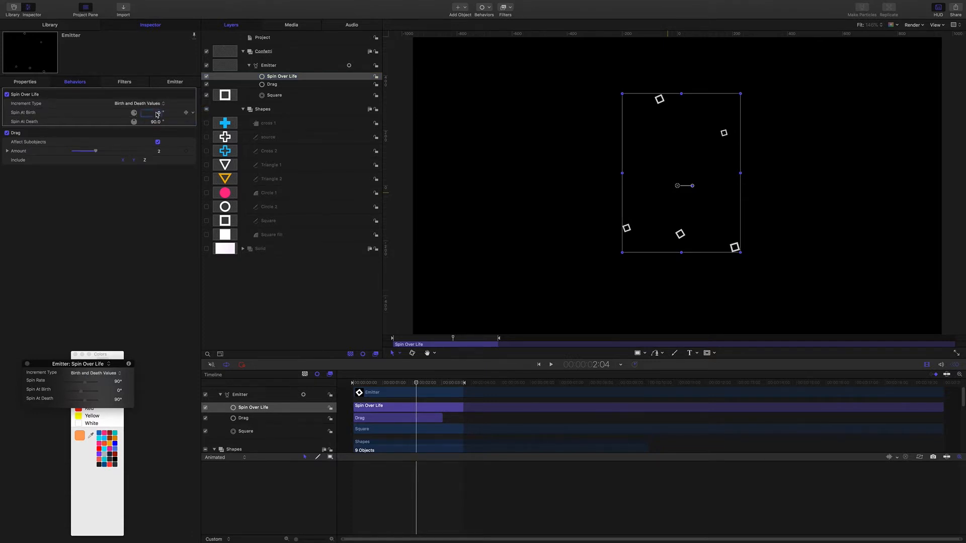
pyautogui.write('900')
pyautogui.press('Return')
pyautogui.click(158, 122)
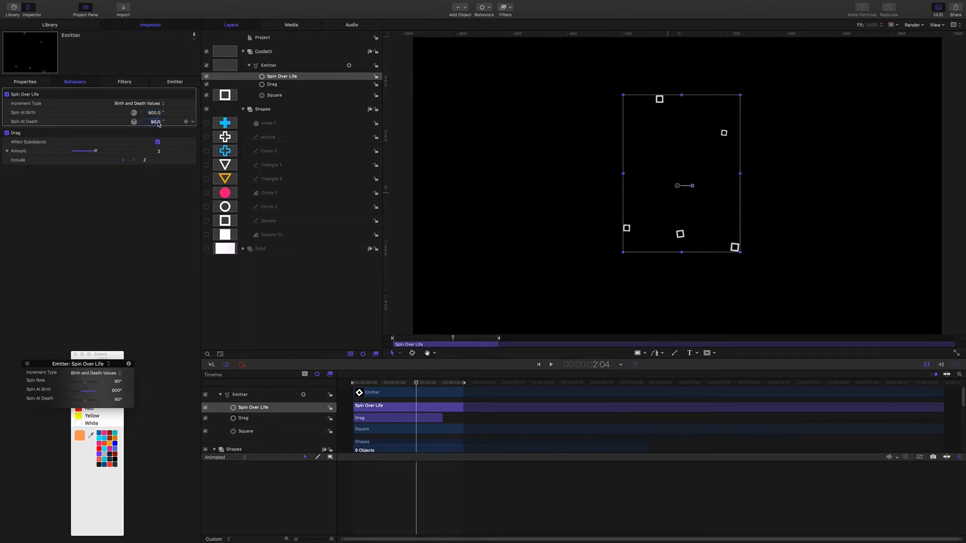
pyautogui.write('0')
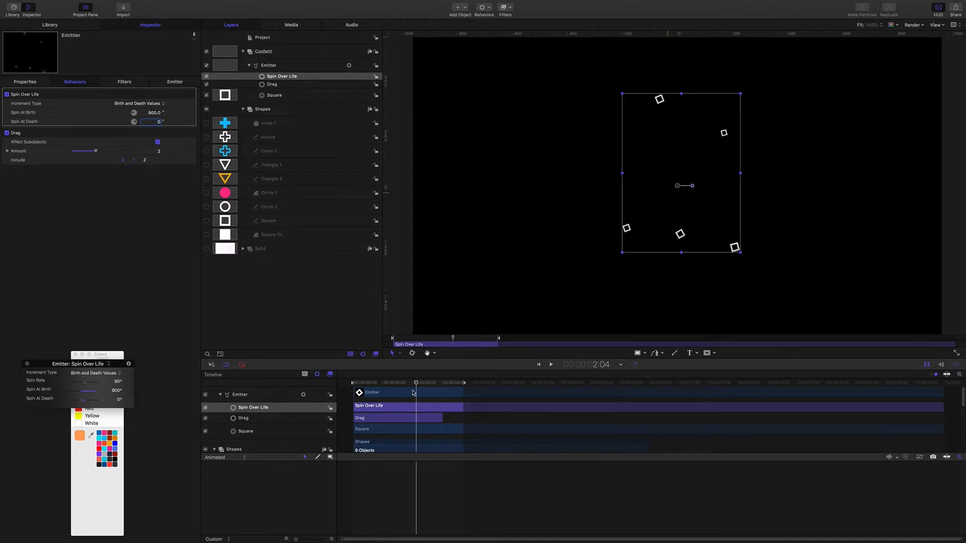
# Step: Preview the spin, move the playhead to 3:00 and trim the Spin Over Life behavior's end there
pyautogui.press('space')
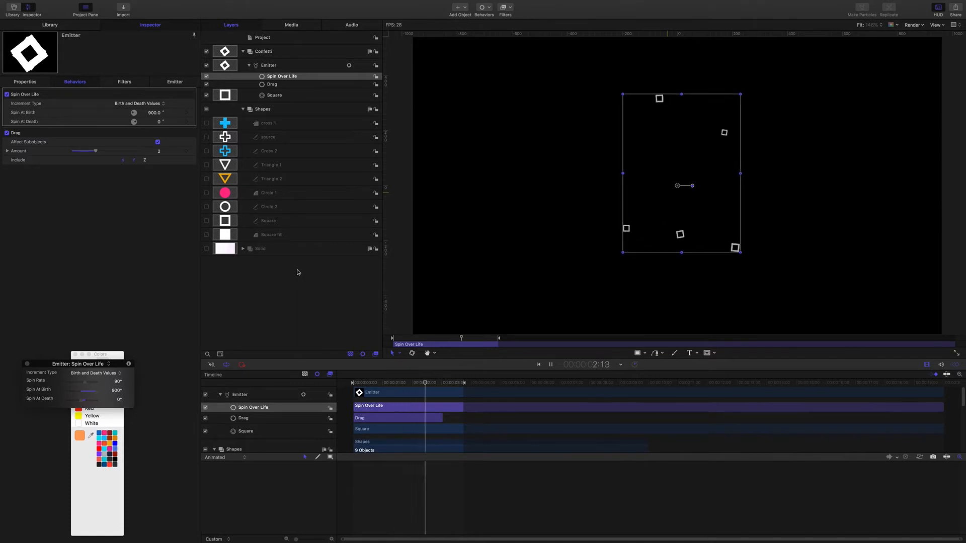
pyautogui.press('space')
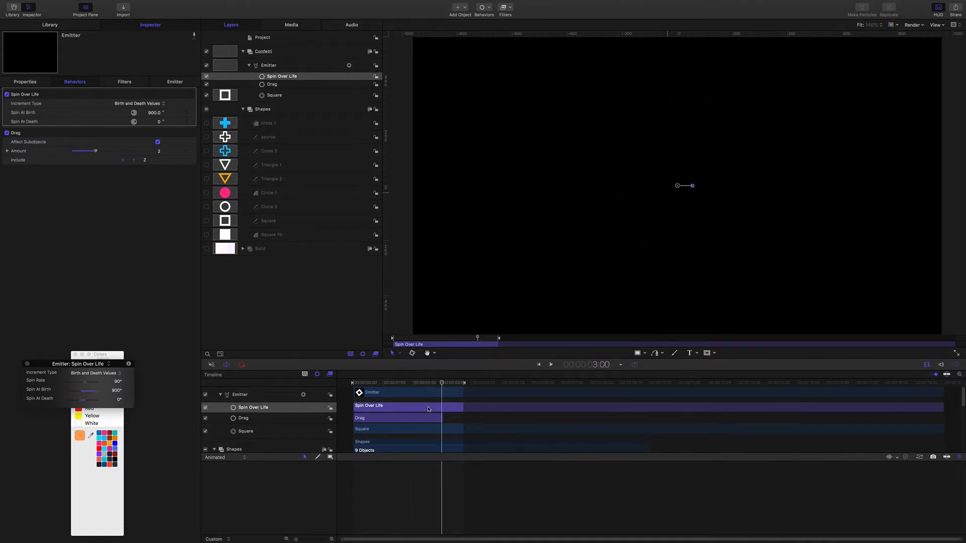
pyautogui.hotkey('alt', ']')
# Step: Play the animation from the start to check the slowing spin, leaving the playhead at 1:29
pyautogui.press('space')
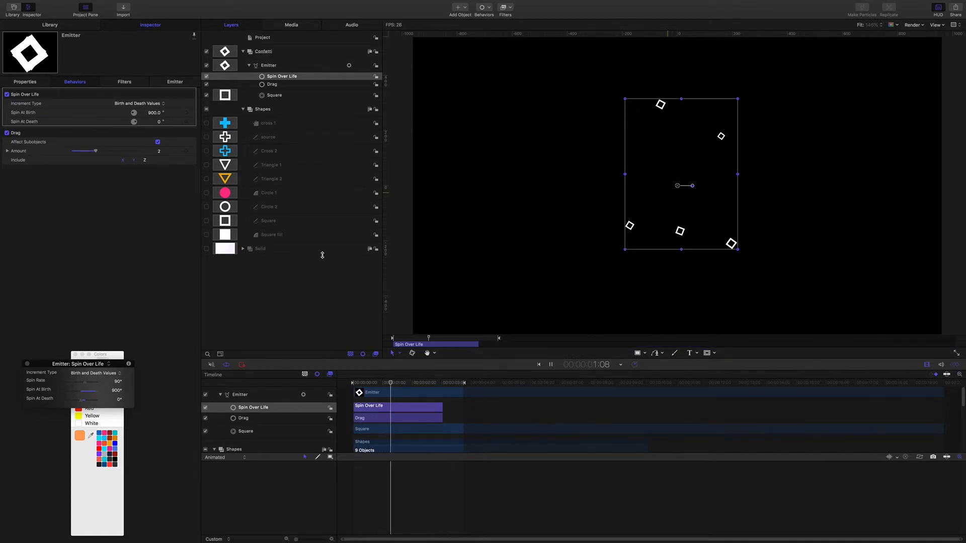
pyautogui.press('space')
pyautogui.click(392, 383)
pyautogui.press('Home')
pyautogui.press('space')
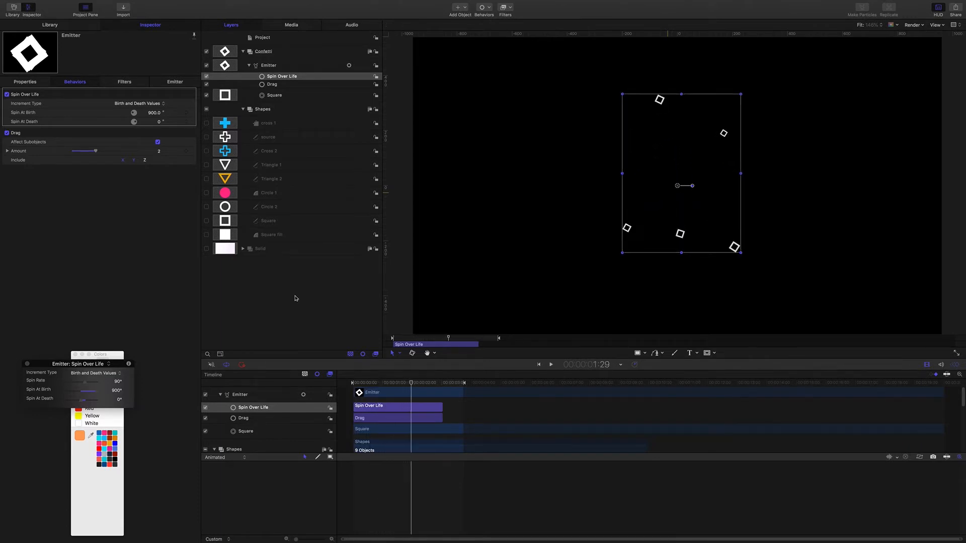
pyautogui.press('space')
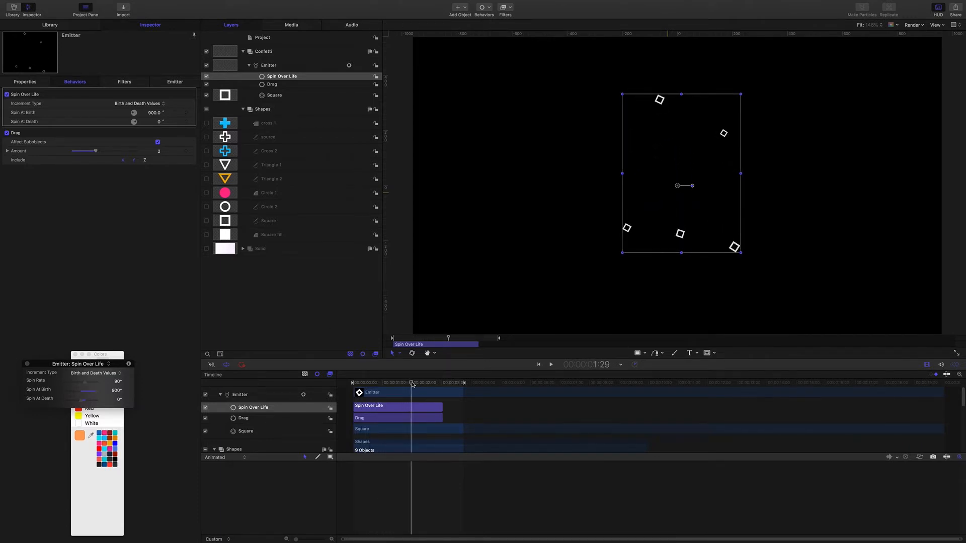
# Step: Regenerate the Square cell's Random Seed repeatedly to find a well-spread arrangement of the square particles
pyautogui.click(274, 95)
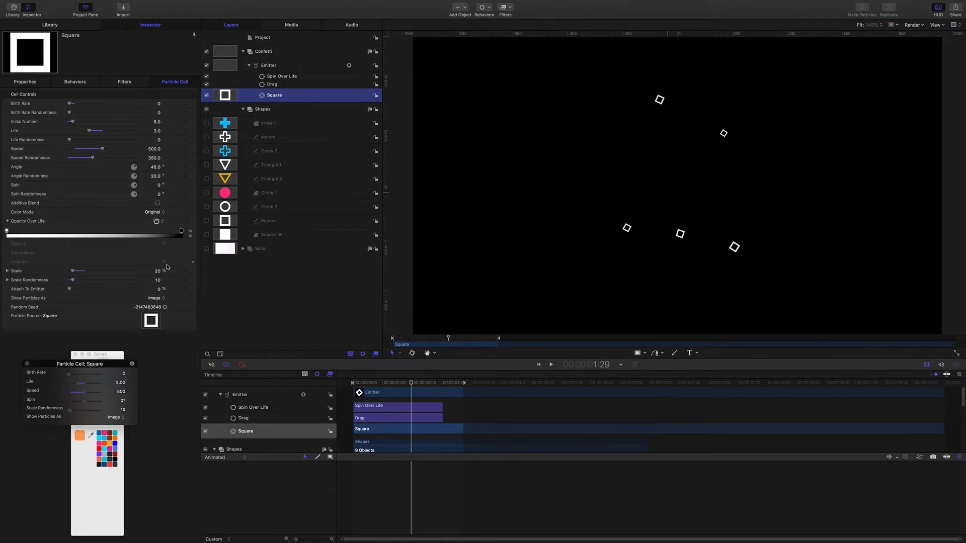
pyautogui.click(165, 307)
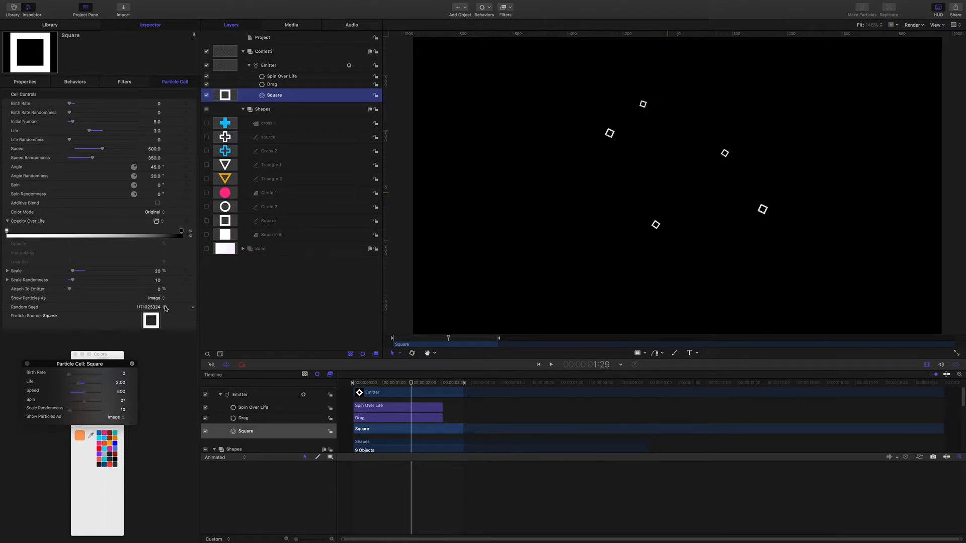
pyautogui.click(165, 308)
pyautogui.click(165, 308)
pyautogui.click(165, 307)
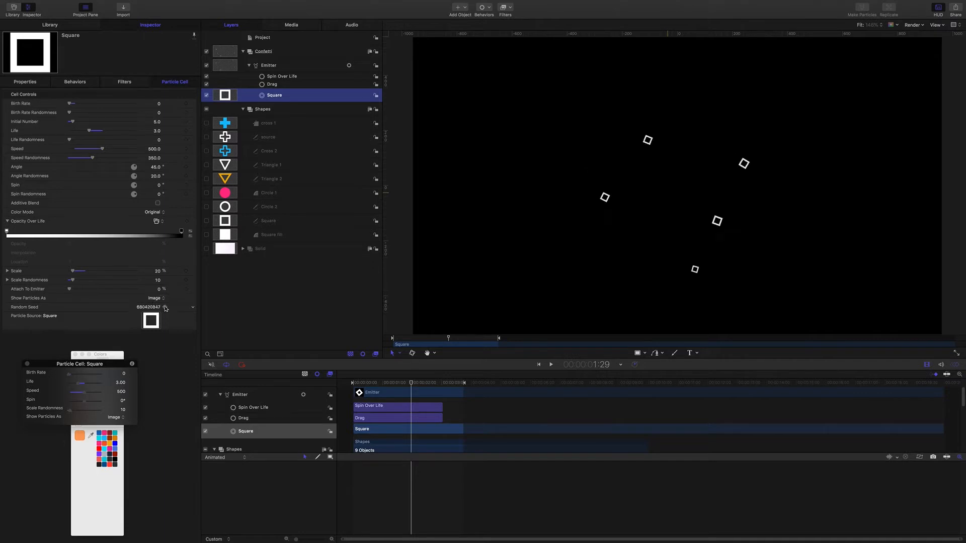
pyautogui.click(165, 308)
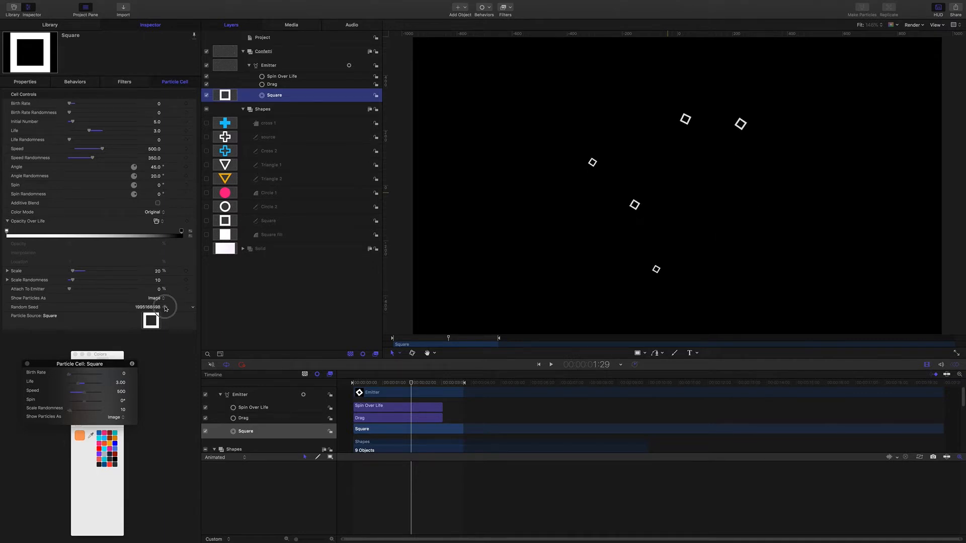
pyautogui.click(165, 307)
pyautogui.click(165, 308)
pyautogui.click(165, 308)
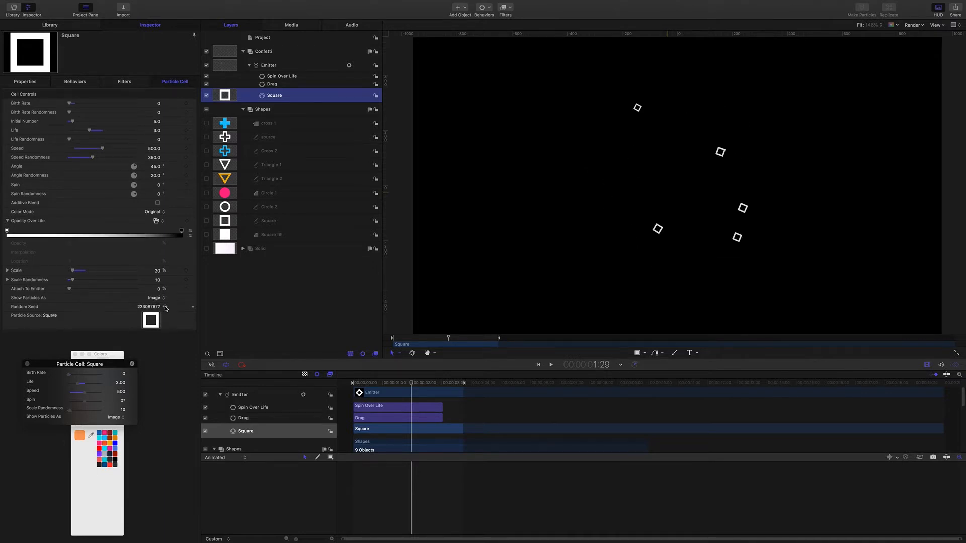
pyautogui.click(165, 307)
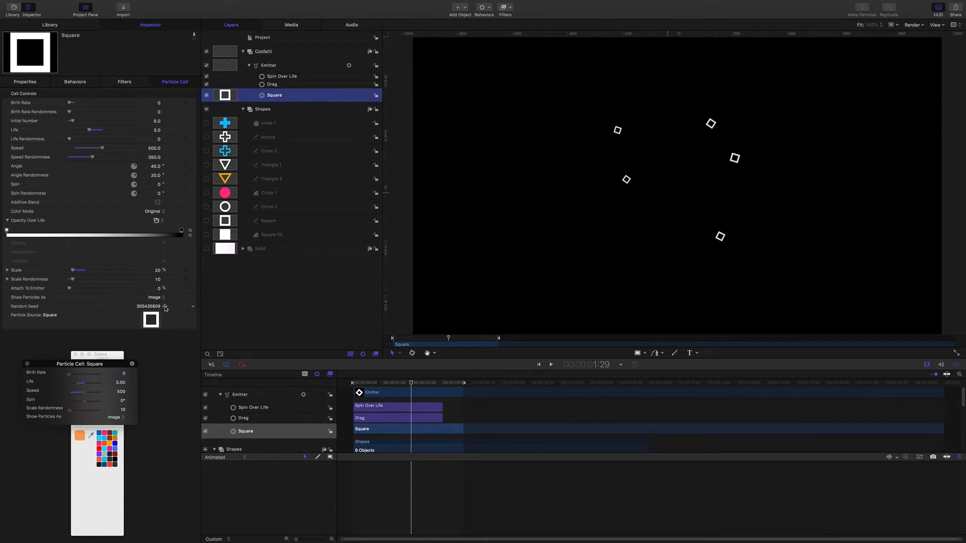
pyautogui.scroll(1, 165, 308)
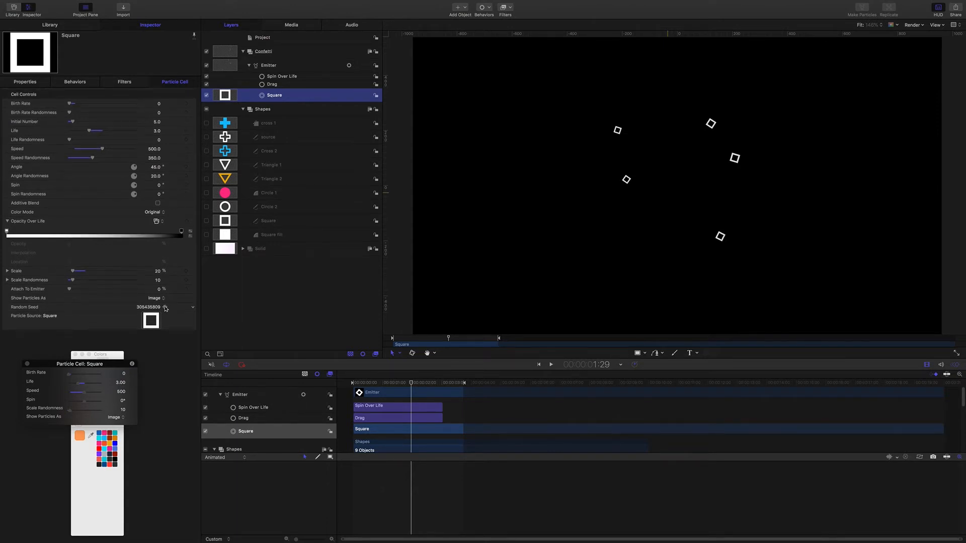
# Step: Play the animation from the start to check the new square arrangement, leaving the playhead at 2:10
pyautogui.moveTo(412, 383); pyautogui.dragTo(292, 382)
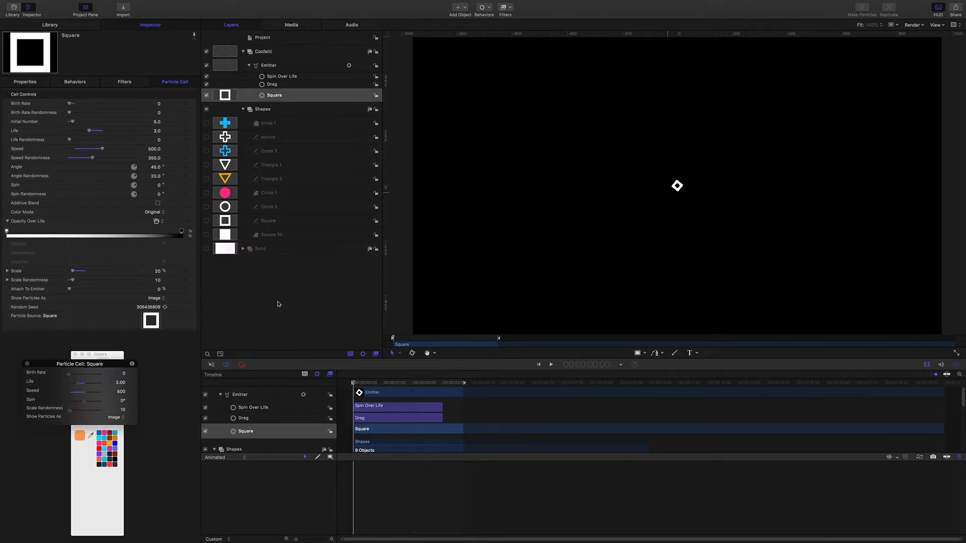
pyautogui.press('space')
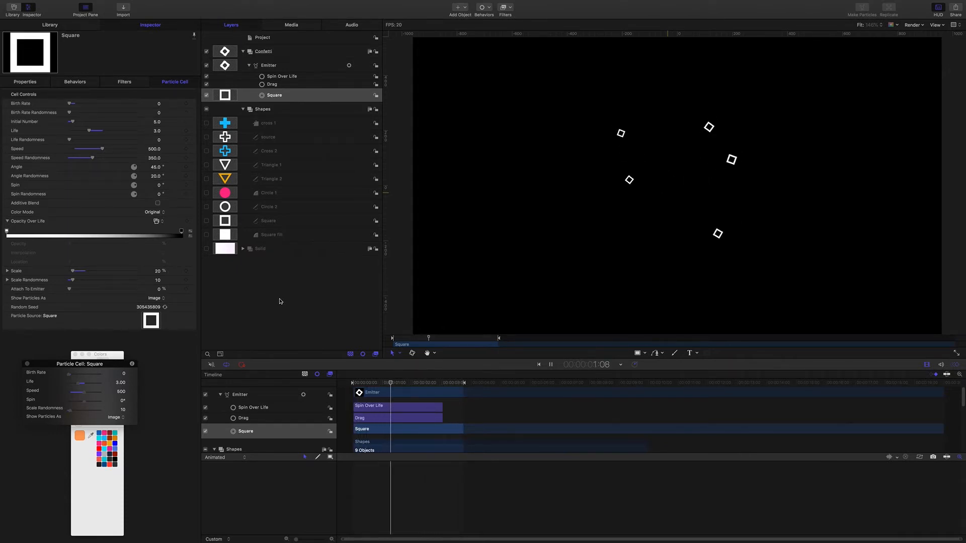
pyautogui.press('space')
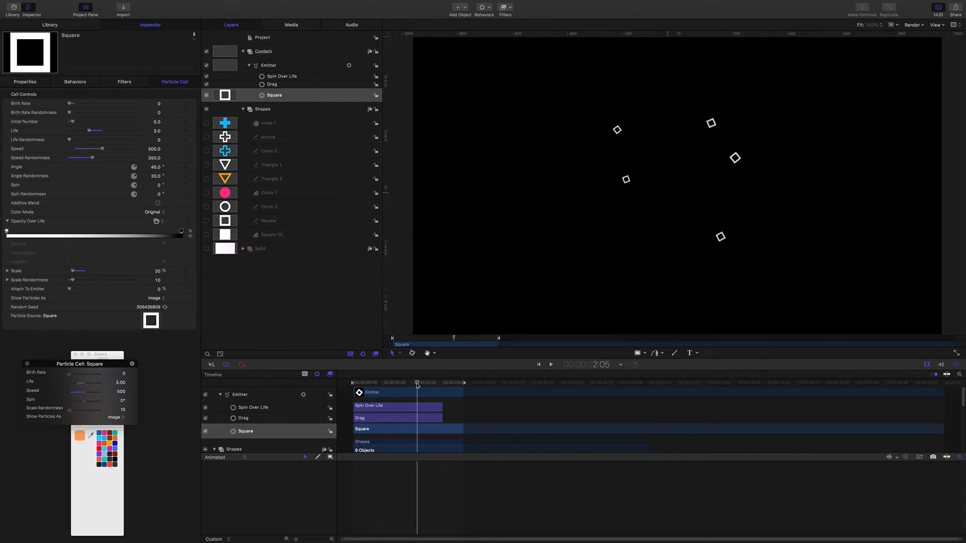
pyautogui.moveTo(418, 386)
pyautogui.mouseDown()
pyautogui.moveTo(437, 385)
pyautogui.moveTo(423, 384)
pyautogui.mouseUp()
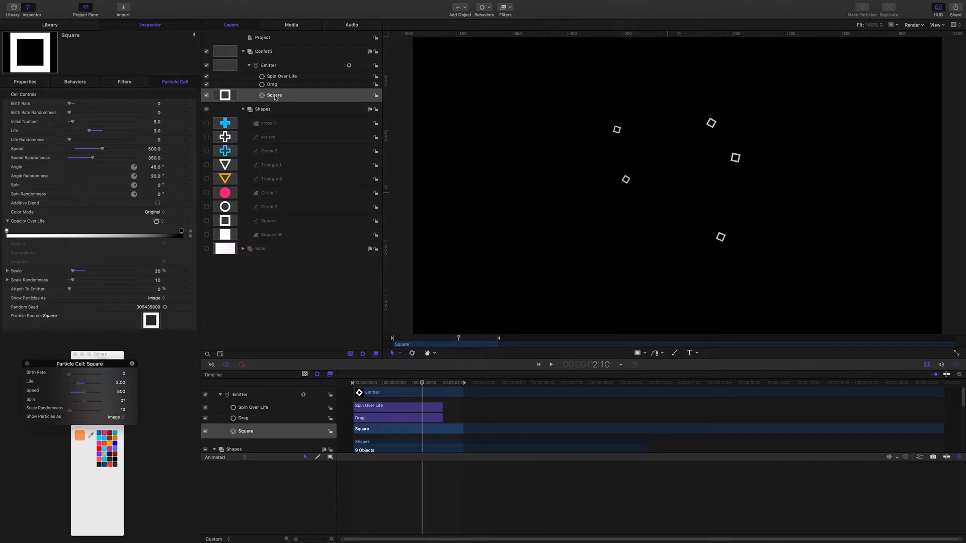
# Step: Duplicate the Square particle cell four times within the Emitter
pyautogui.press('super+d')
pyautogui.press('super+d')
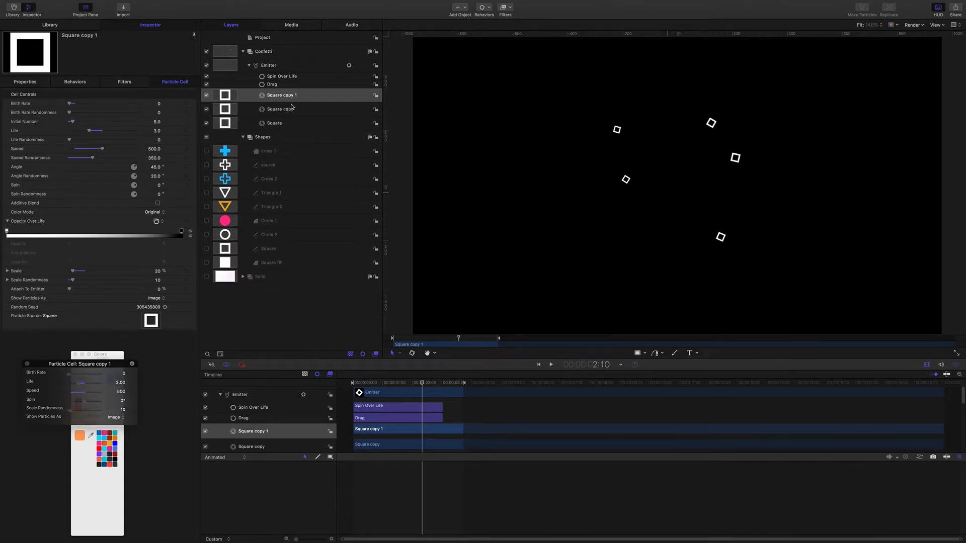
pyautogui.press('super+d')
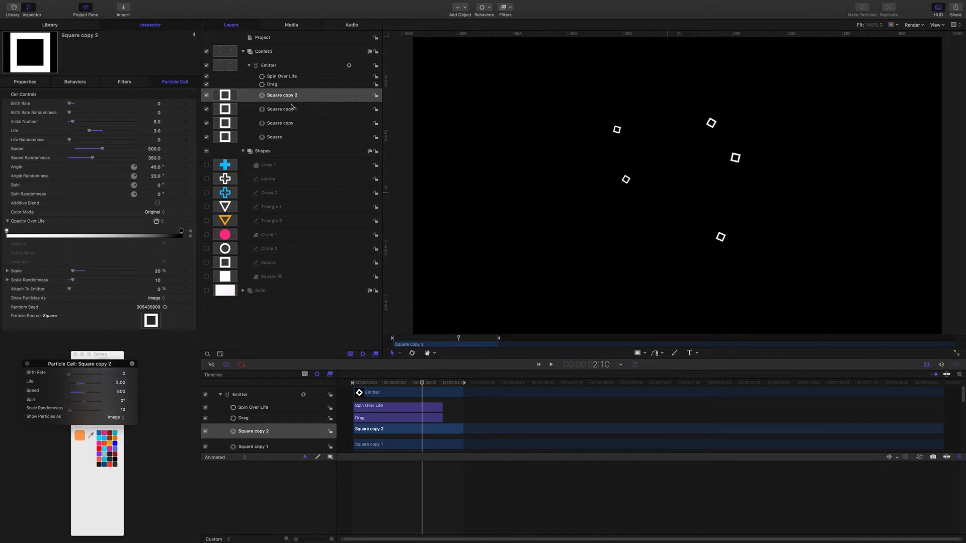
pyautogui.press('super+d')
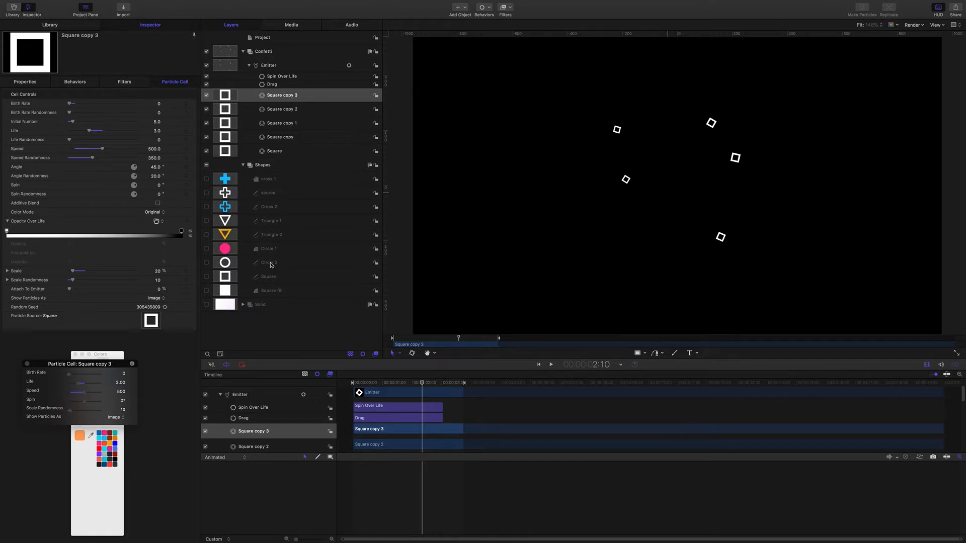
# Step: Replace the particle source of the Square copy cell with the Circle 2 shape and rename the cell circle
pyautogui.moveTo(272, 265); pyautogui.dragTo(309, 168)
pyautogui.moveTo(290, 143); pyautogui.dragTo(284, 140)
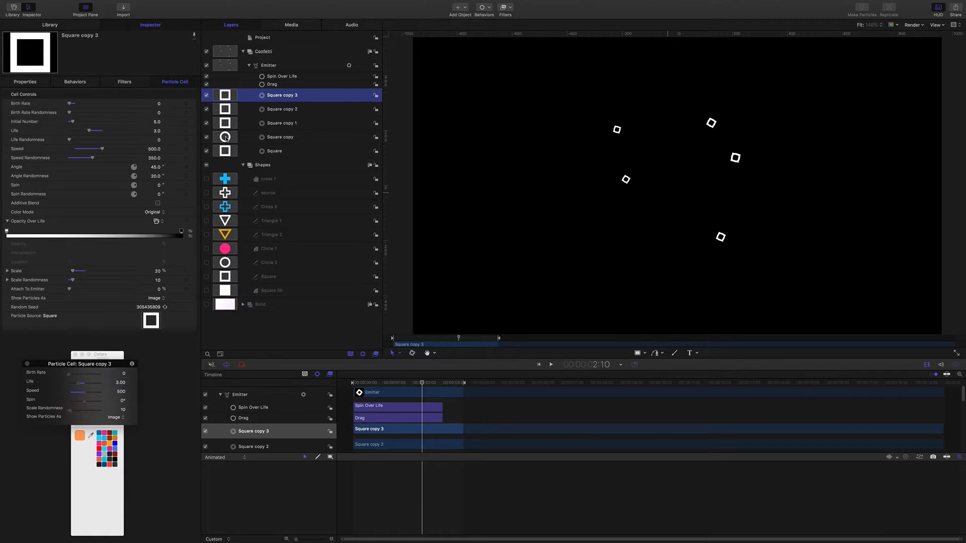
pyautogui.doubleClick(277, 141)
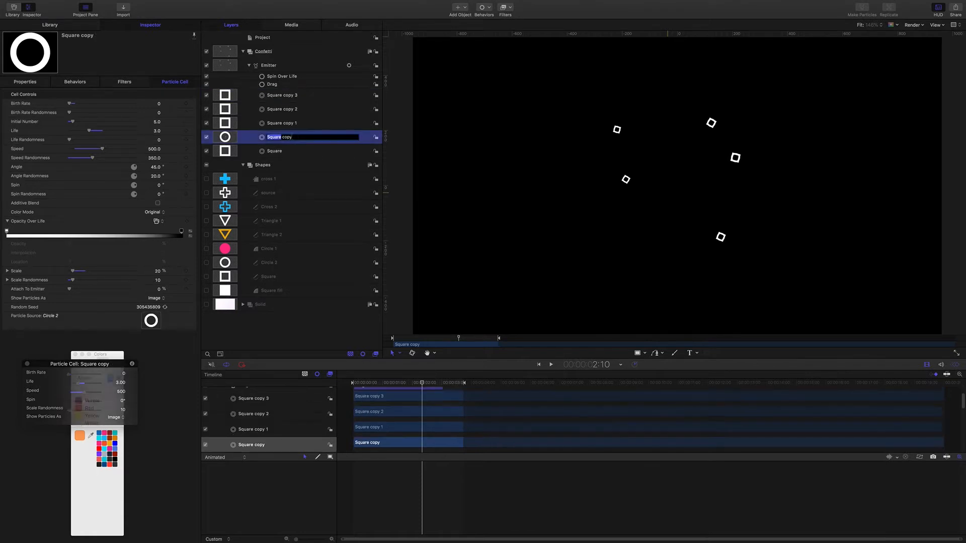
pyautogui.write('circle')
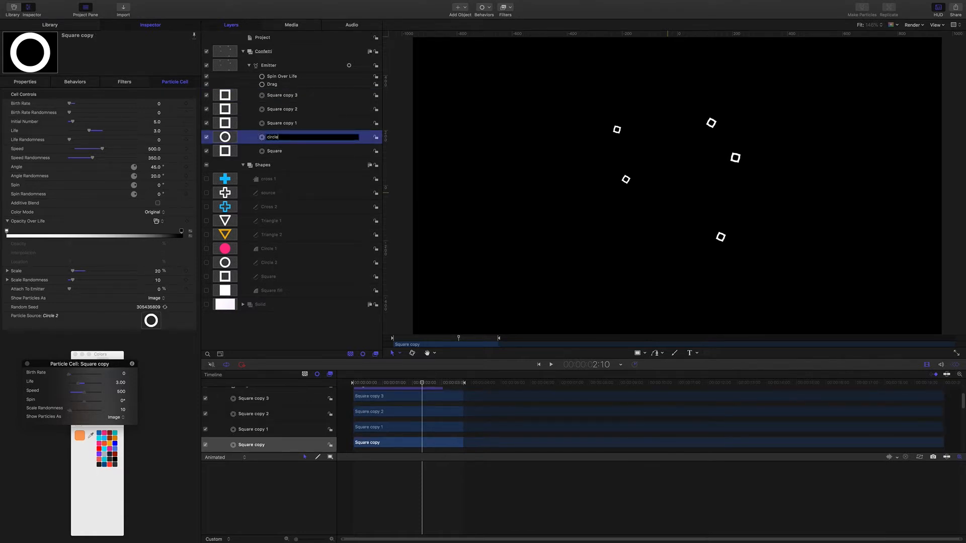
pyautogui.press('Return')
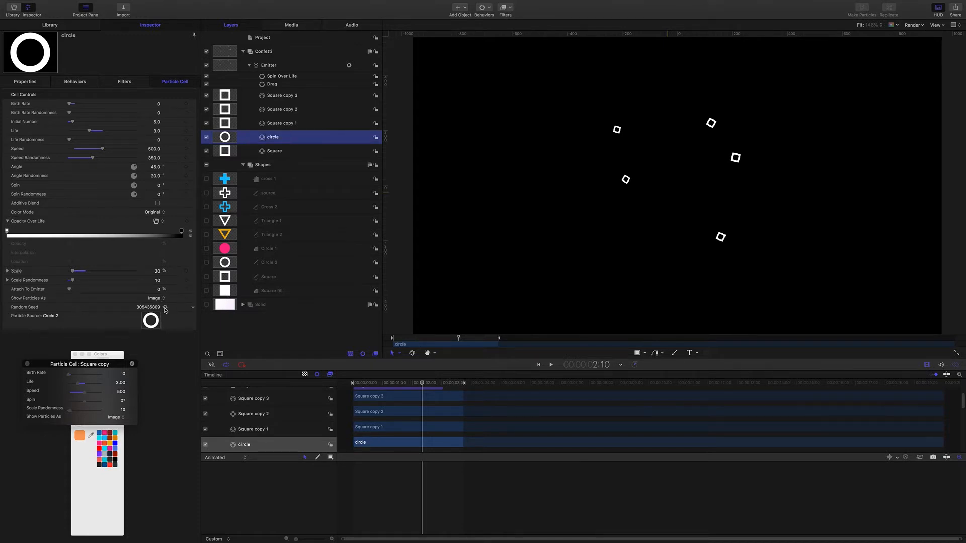
# Step: Regenerate the circle cell's Random Seed repeatedly until its particles are scattered separately from the squares
pyautogui.click(165, 307)
pyautogui.click(165, 307)
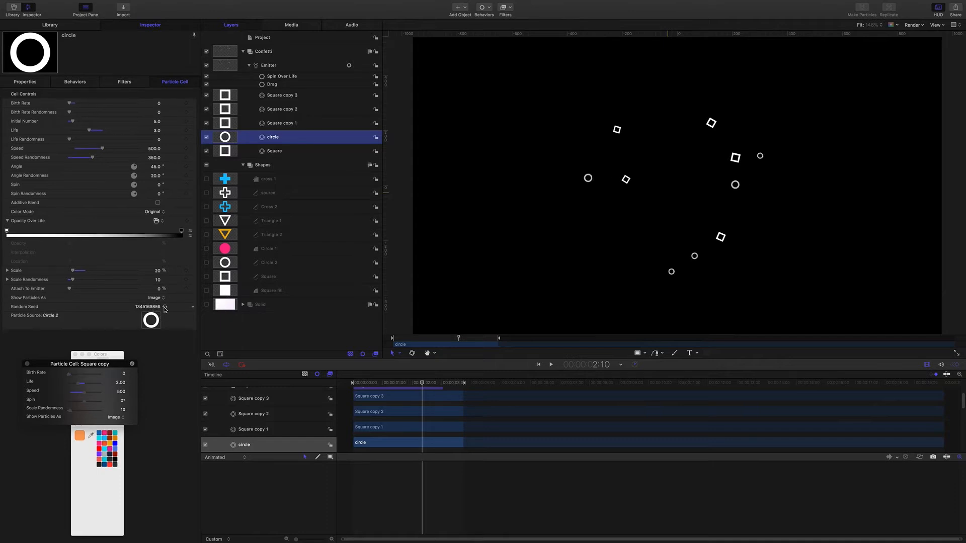
pyautogui.click(165, 307)
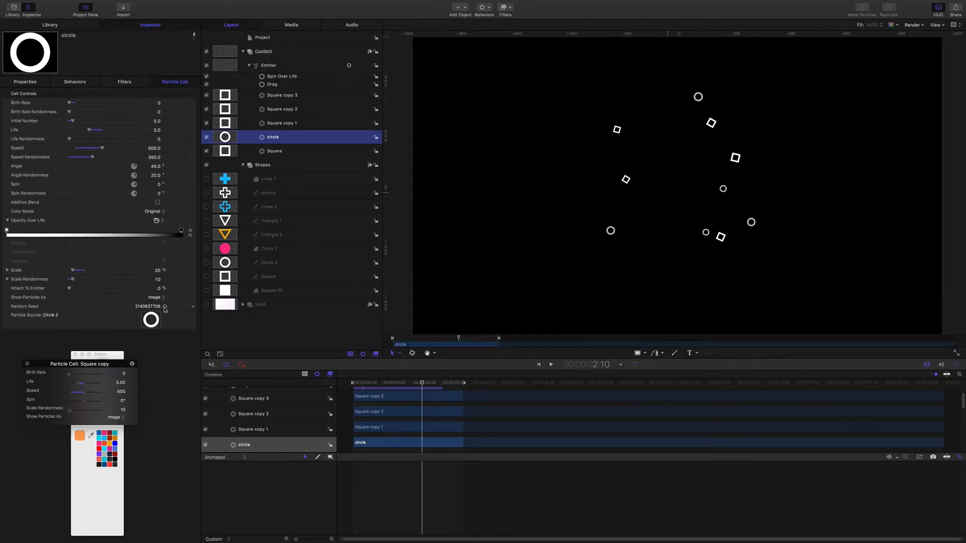
pyautogui.click(165, 307)
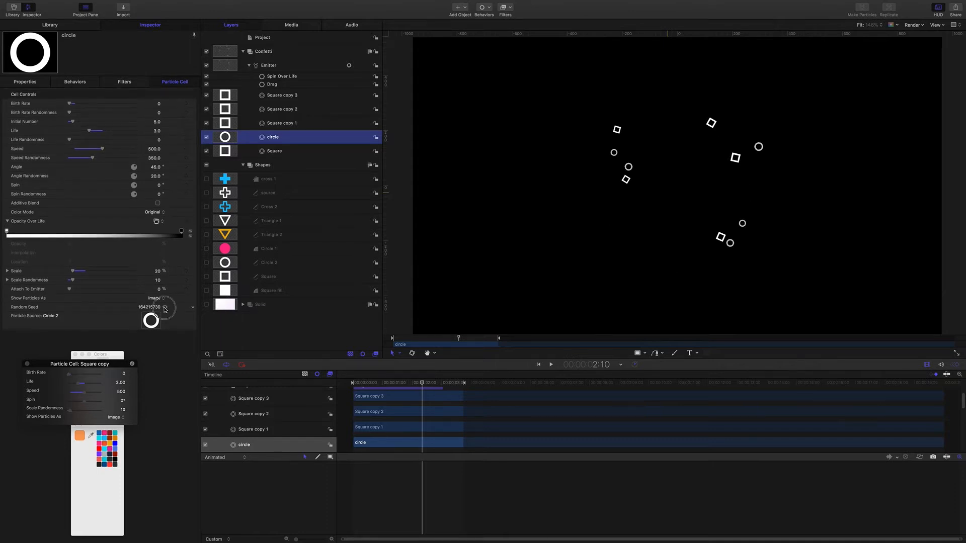
pyautogui.click(165, 308)
pyautogui.click(165, 307)
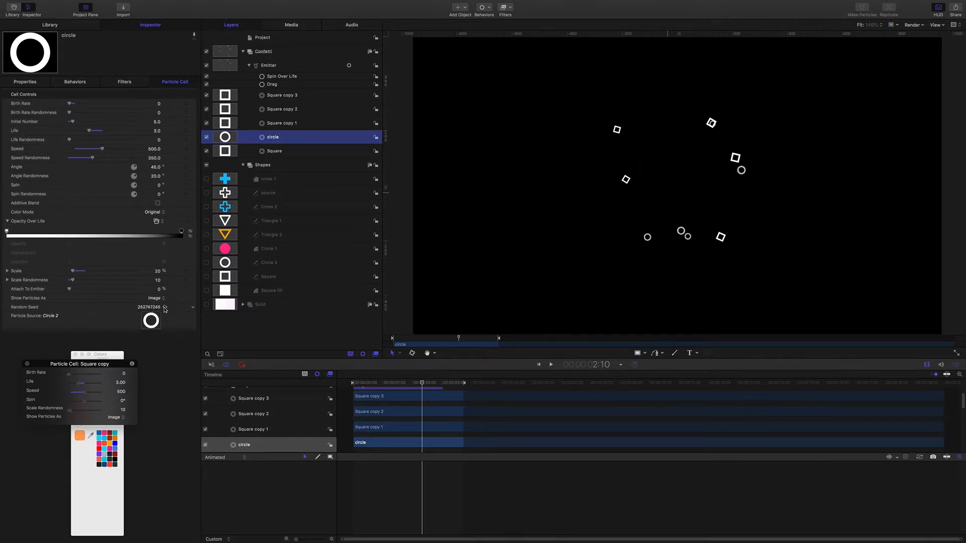
pyautogui.click(165, 307)
pyautogui.click(165, 307)
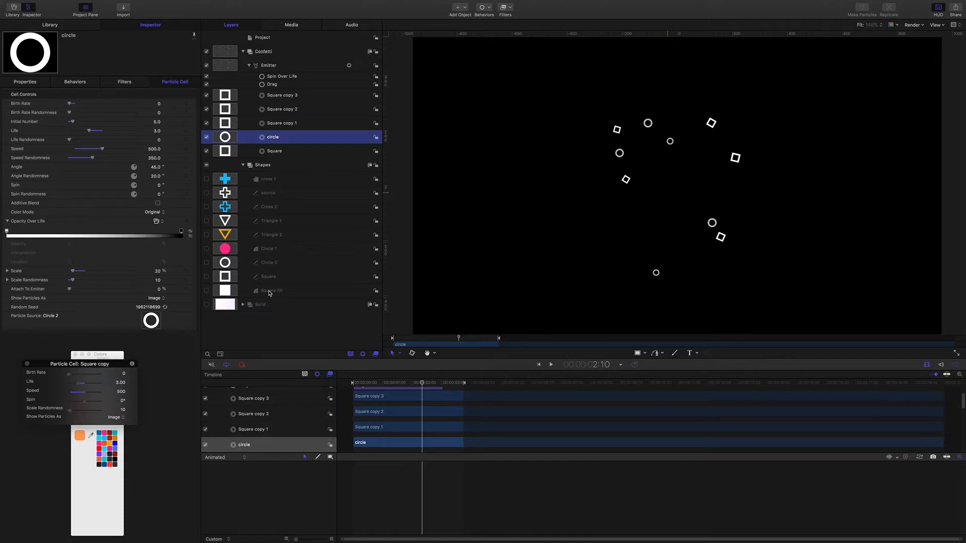
# Step: Replace the particle source of the Square copy 1 cell with the Square fill shape and rename the cell fill square
pyautogui.moveTo(269, 293); pyautogui.dragTo(298, 126)
pyautogui.doubleClick(298, 126)
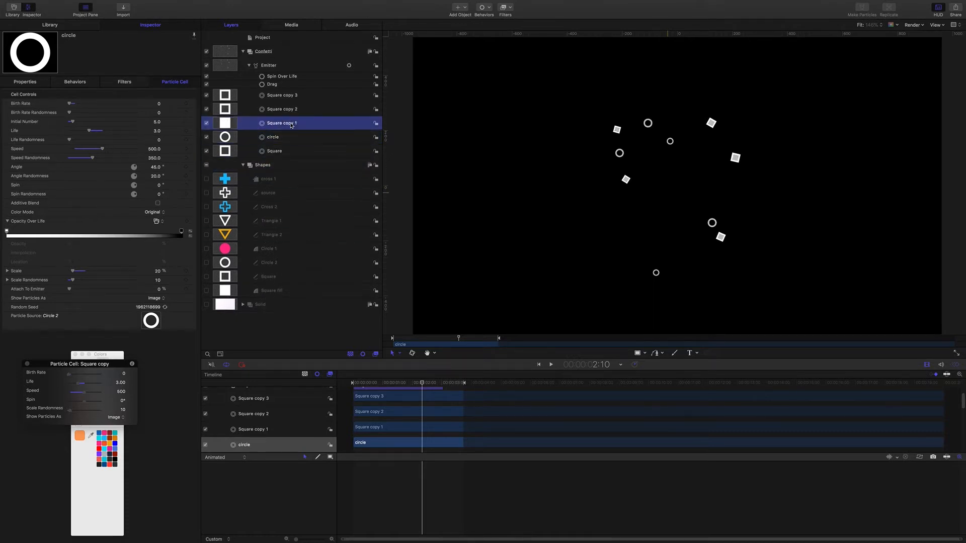
pyautogui.write('fill squ')
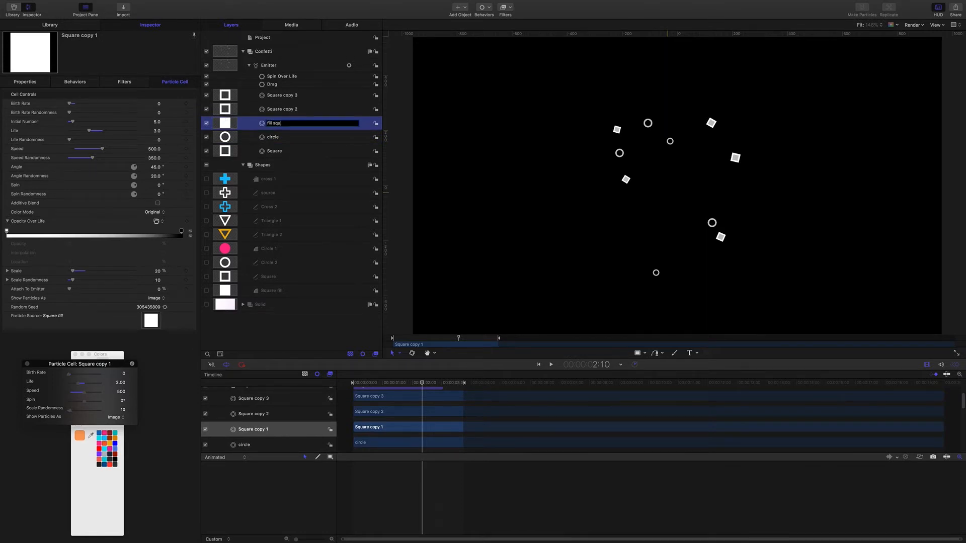
pyautogui.write('are')
pyautogui.press('Return')
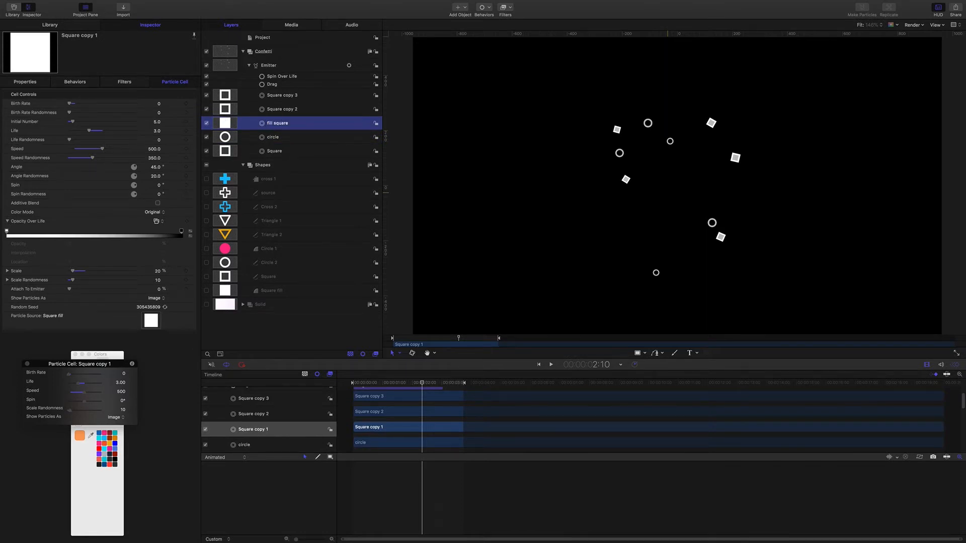
# Step: Regenerate the Random Seed of the fill square cell so its particles scatter separately from the other shapes
pyautogui.click(165, 307)
pyautogui.click(165, 307)
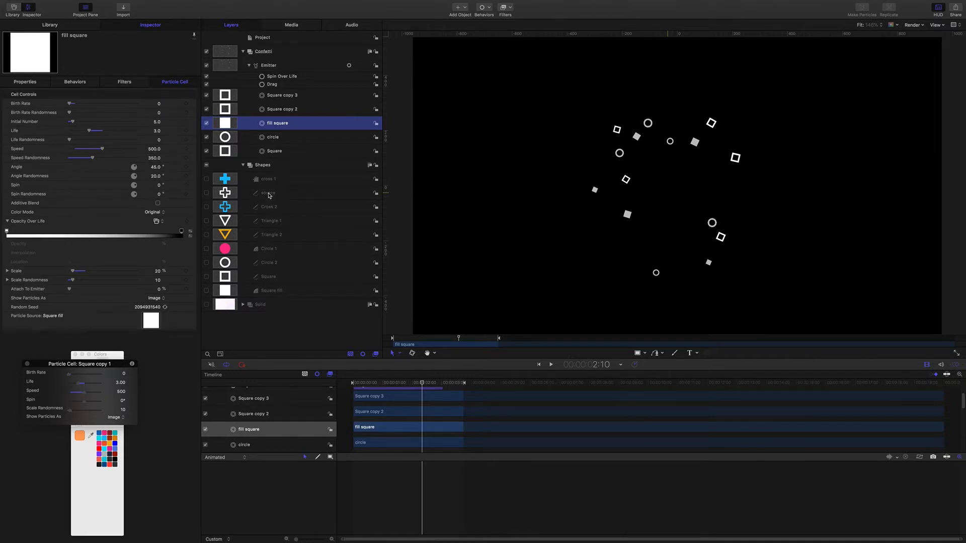
# Step: Replace the particle source of Square copy 2 with the white cross shape "source", rename the cell cross and regenerate its Random Seed
pyautogui.moveTo(270, 195); pyautogui.dragTo(287, 111)
pyautogui.click(285, 110)
pyautogui.click(285, 110)
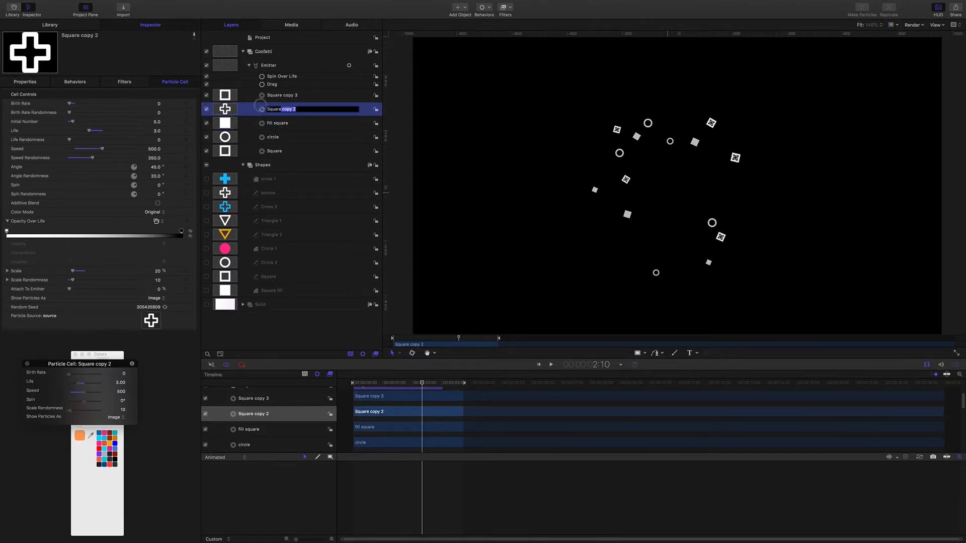
pyautogui.write('cross')
pyautogui.press('Return')
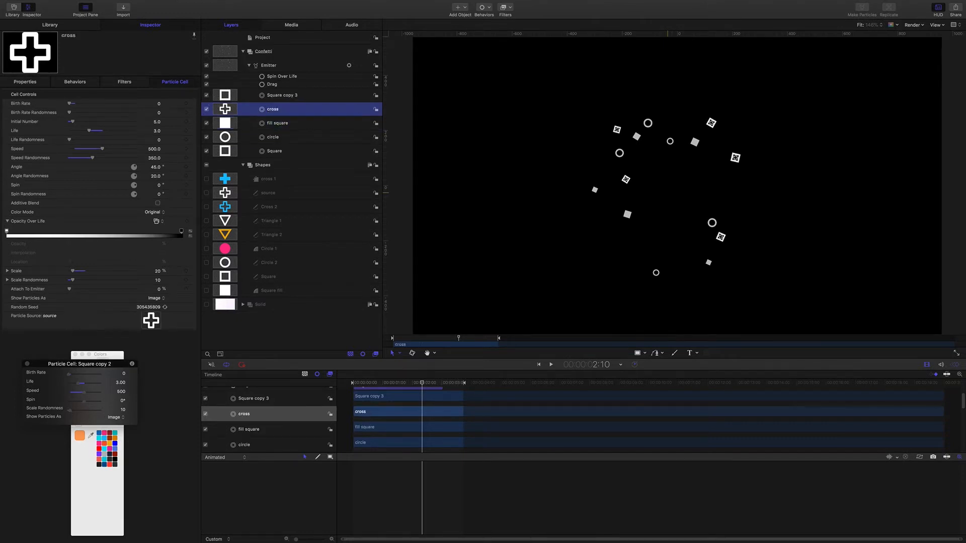
pyautogui.click(165, 307)
pyautogui.click(165, 308)
# Step: Replace the particle source of Square copy 3 with the Triangle 1 shape, rename the cell triangle and regenerate its Random Seed
pyautogui.moveTo(266, 224); pyautogui.dragTo(286, 101)
pyautogui.doubleClick(283, 97)
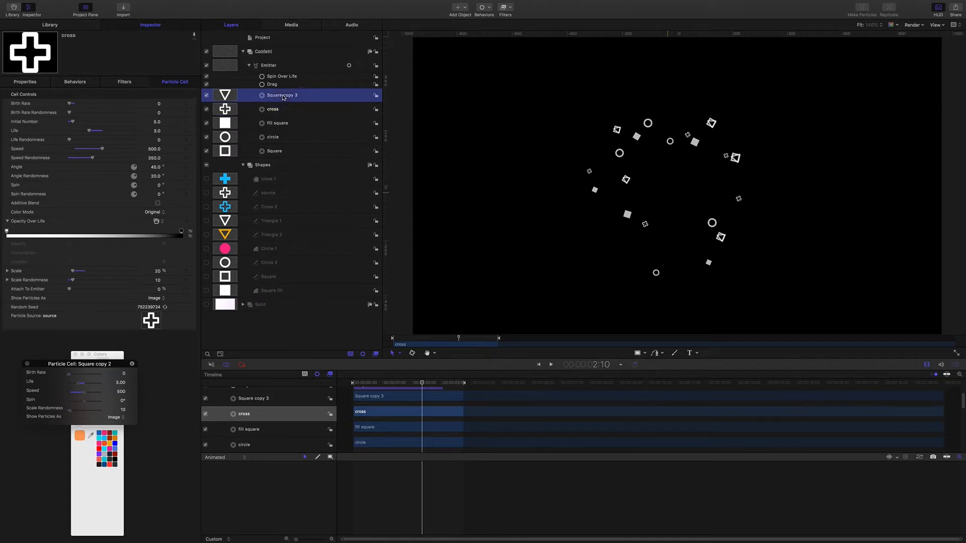
pyautogui.write('triangle')
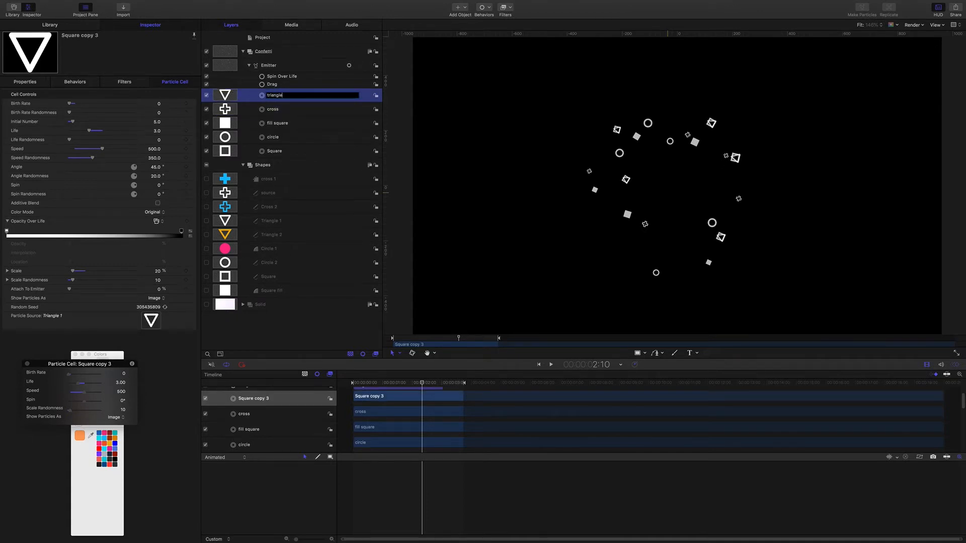
pyautogui.press('Return')
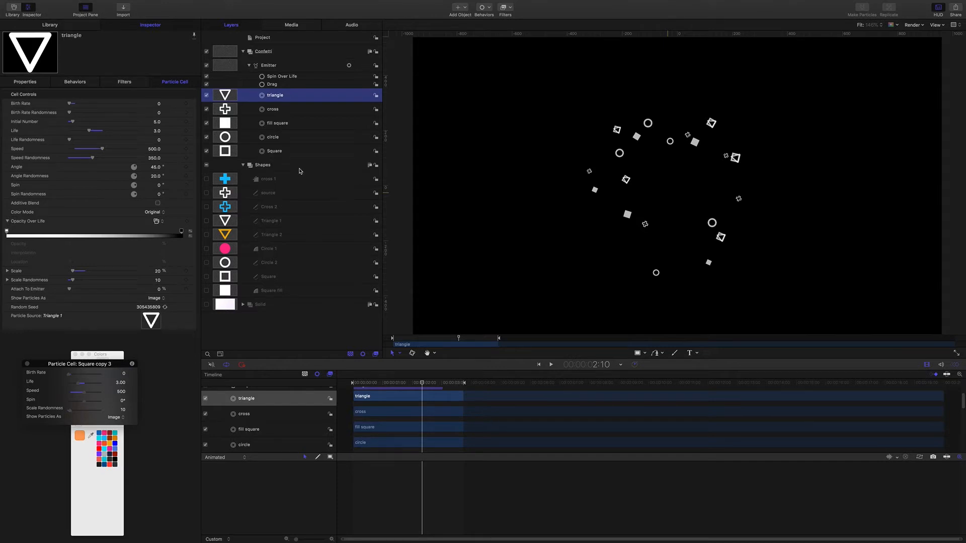
pyautogui.click(166, 308)
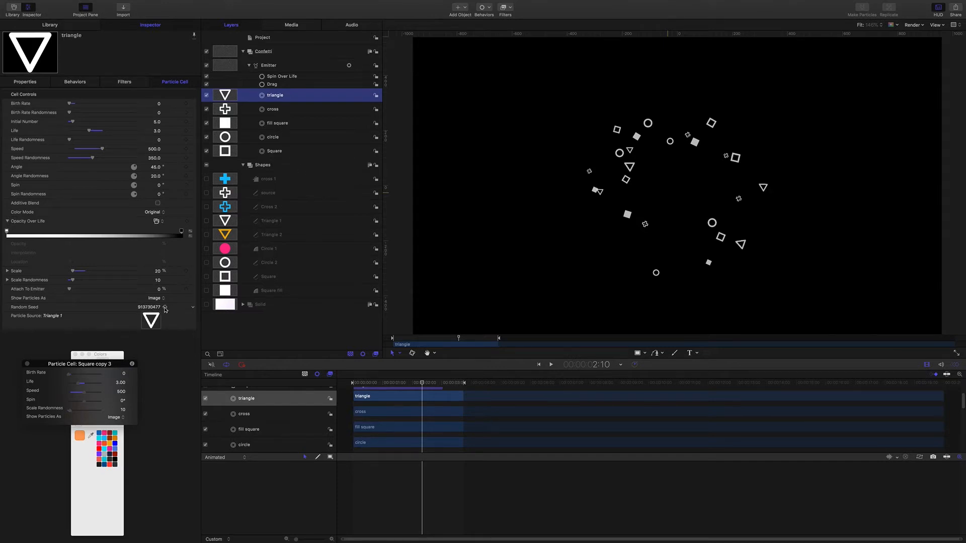
pyautogui.click(165, 308)
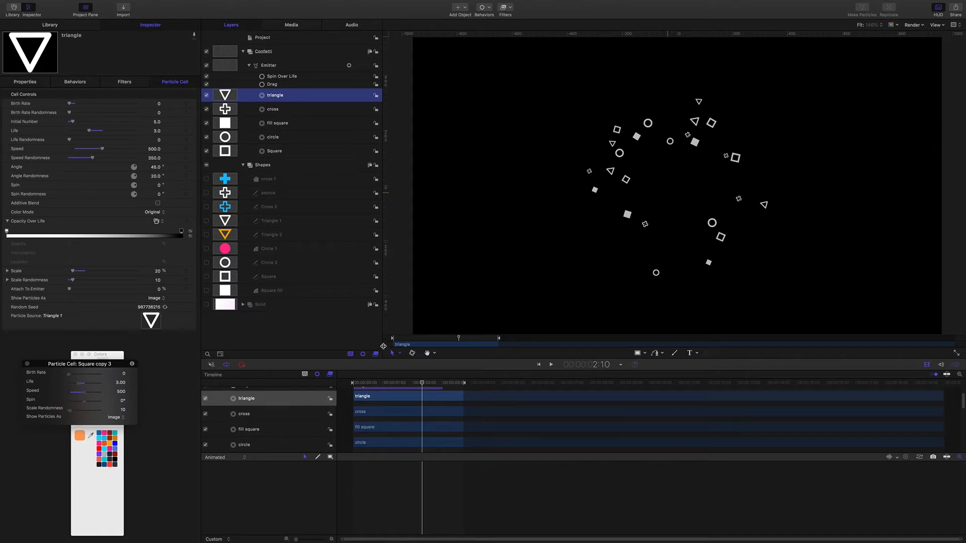
# Step: Play the confetti animation from the start of the timeline to check the mixed shapes
pyautogui.press('Home')
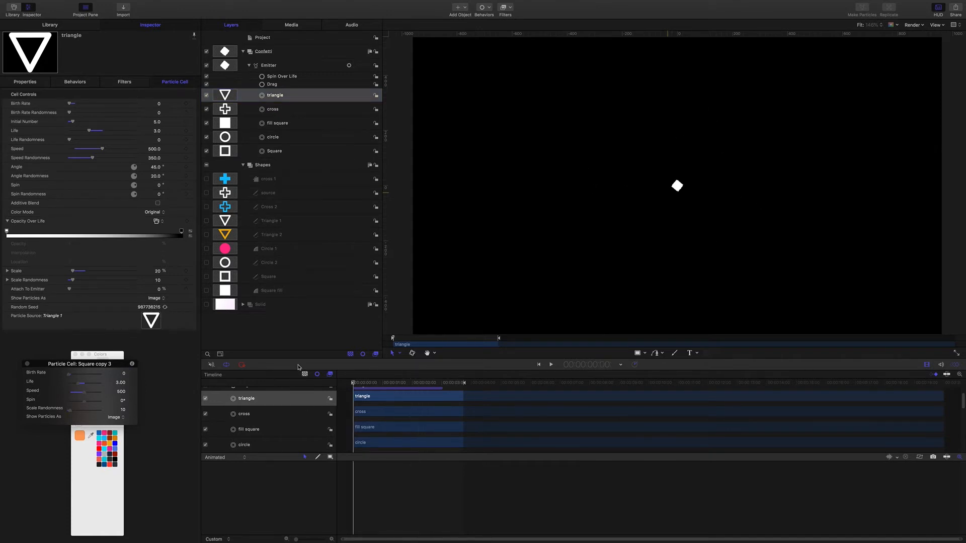
pyautogui.press('space')
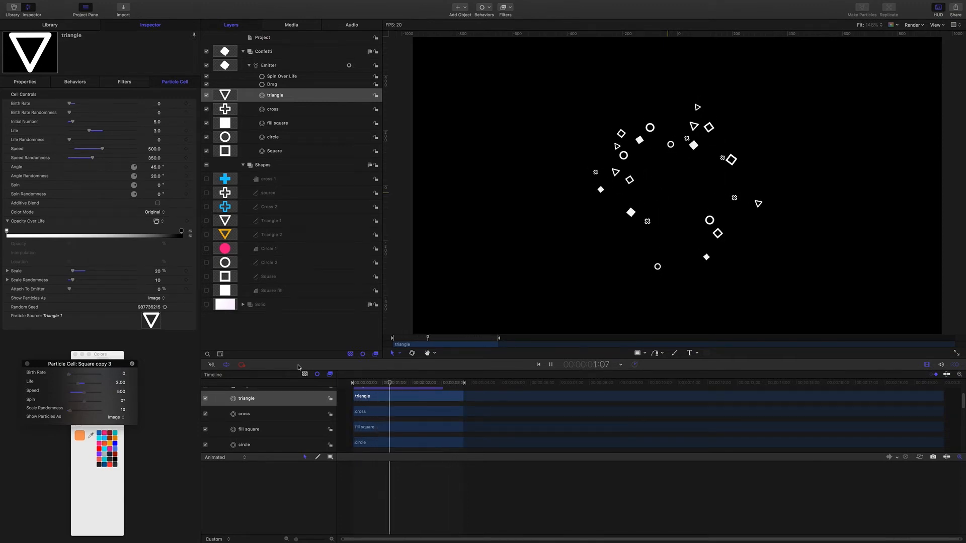
pyautogui.press('space')
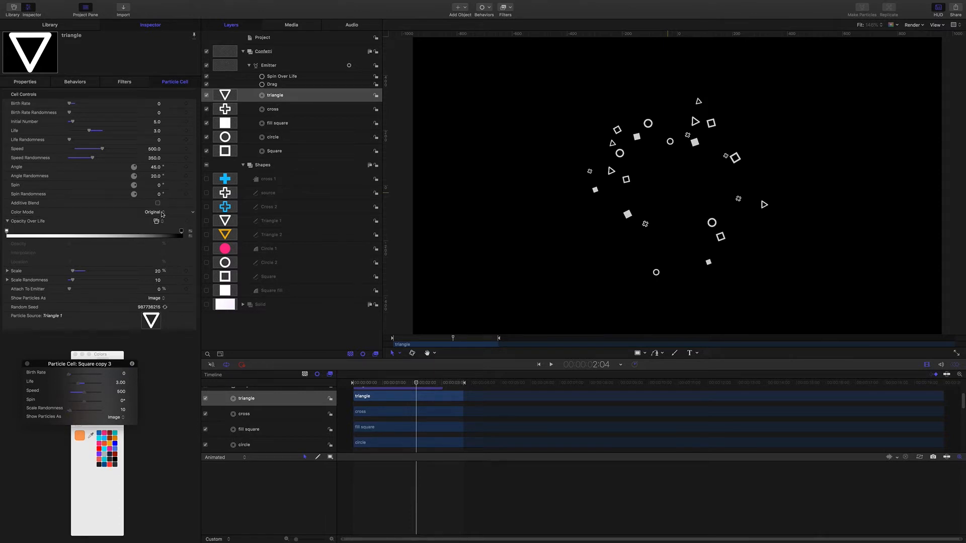
# Step: Set the Square cell's Color Mode to Colorize and give it a yellow color
pyautogui.click(276, 152)
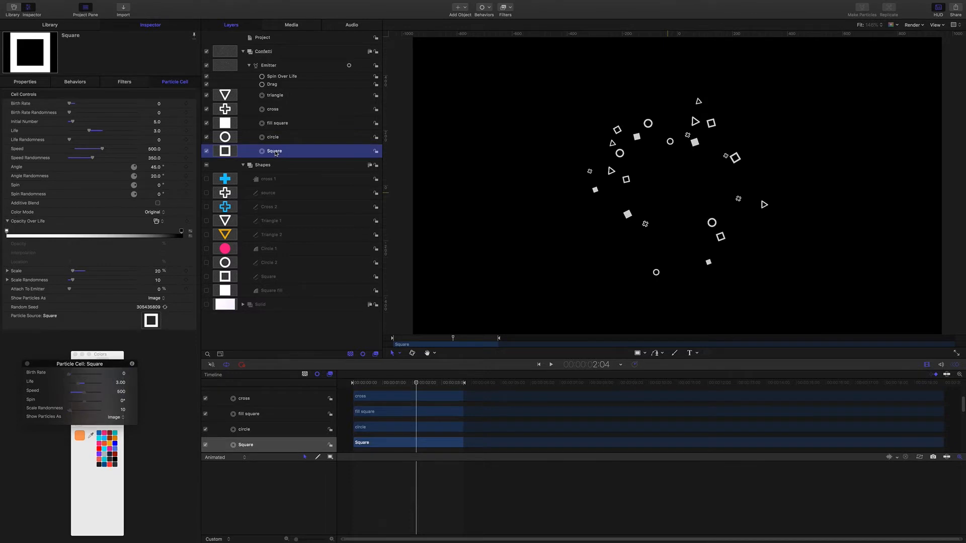
pyautogui.click(158, 213)
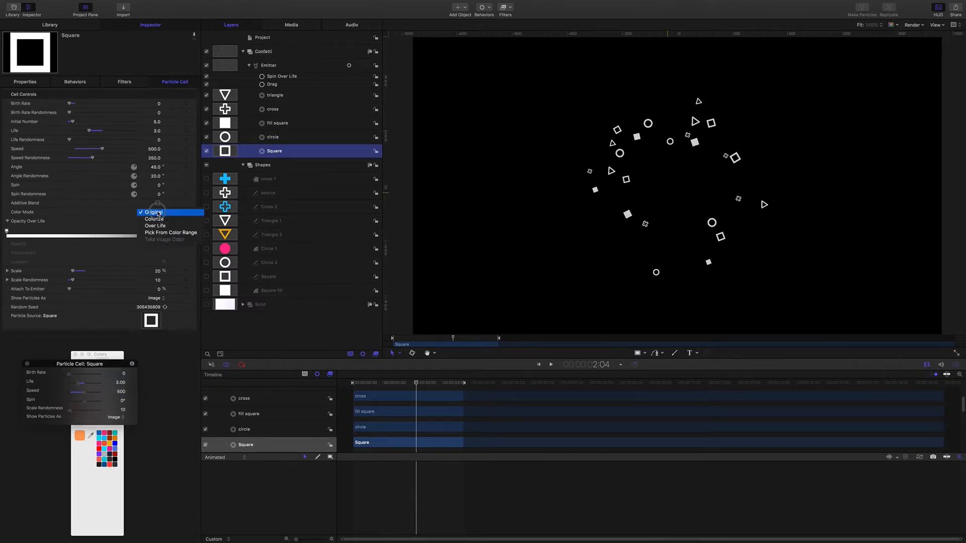
pyautogui.click(154, 220)
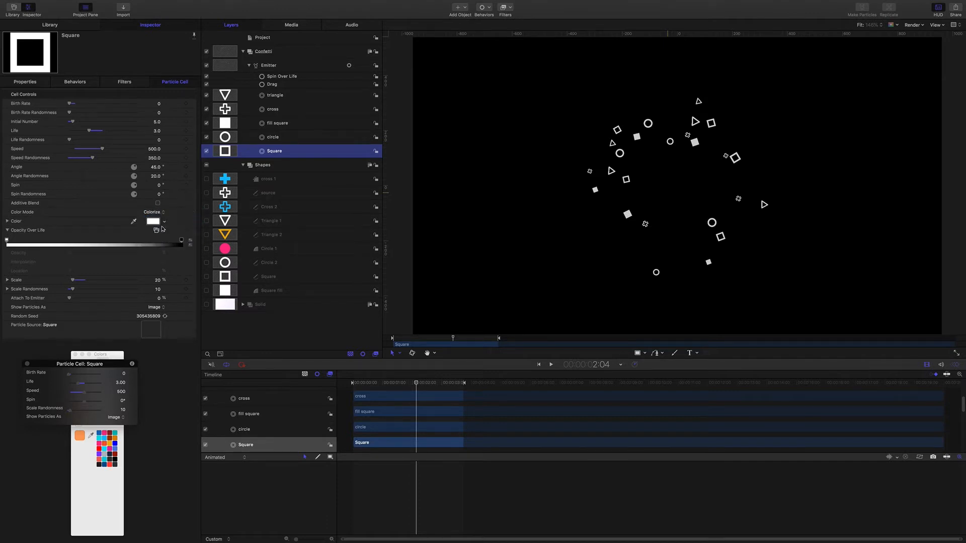
pyautogui.click(164, 222)
pyautogui.moveTo(166, 235)
pyautogui.mouseDown()
pyautogui.moveTo(182, 250)
pyautogui.moveTo(194, 242)
pyautogui.moveTo(178, 238)
pyautogui.mouseUp()
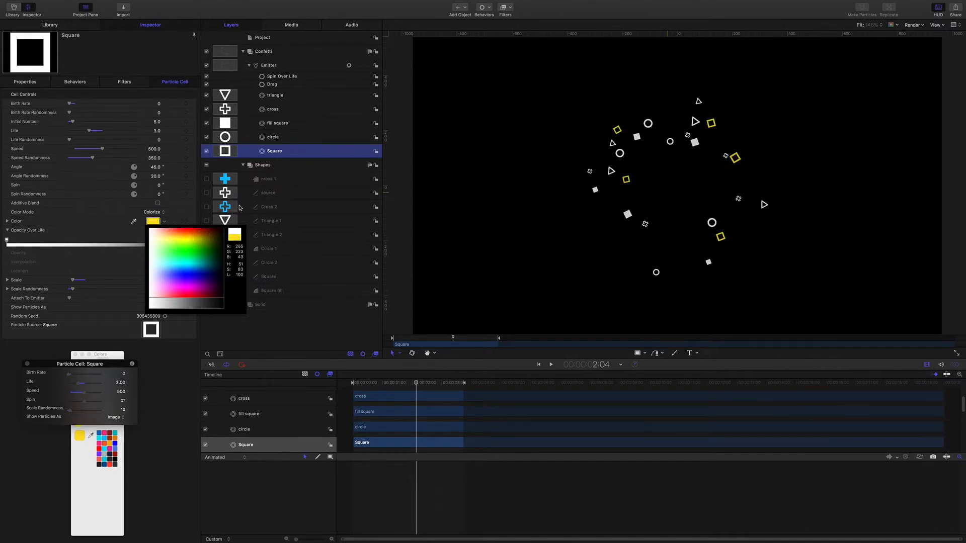
pyautogui.click(253, 204)
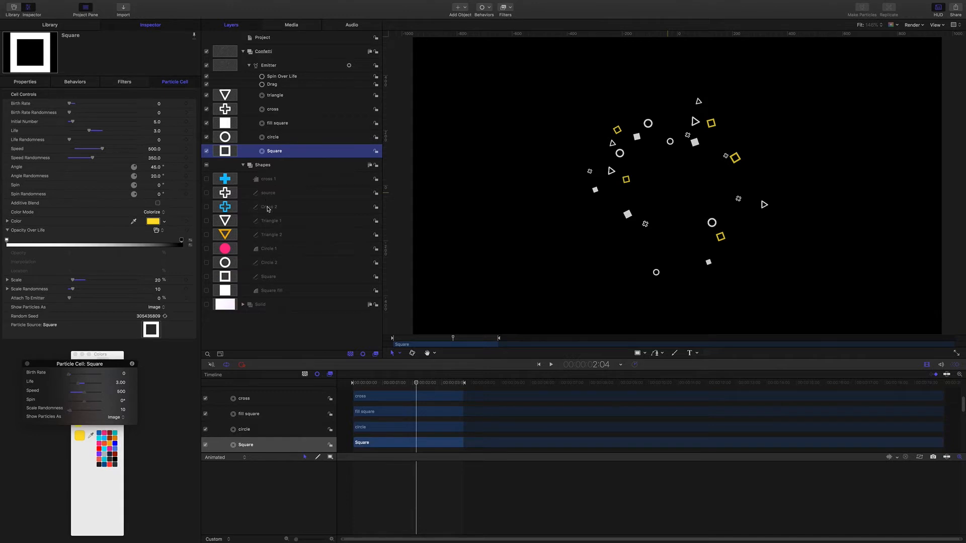
# Step: Try colorizing the circle cell with the Cross 2 shape as its particle source, and undo those changes
pyautogui.moveTo(272, 209); pyautogui.dragTo(270, 138)
pyautogui.moveTo(165, 223); pyautogui.dragTo(176, 260)
pyautogui.press('super+z')
pyautogui.click(273, 137)
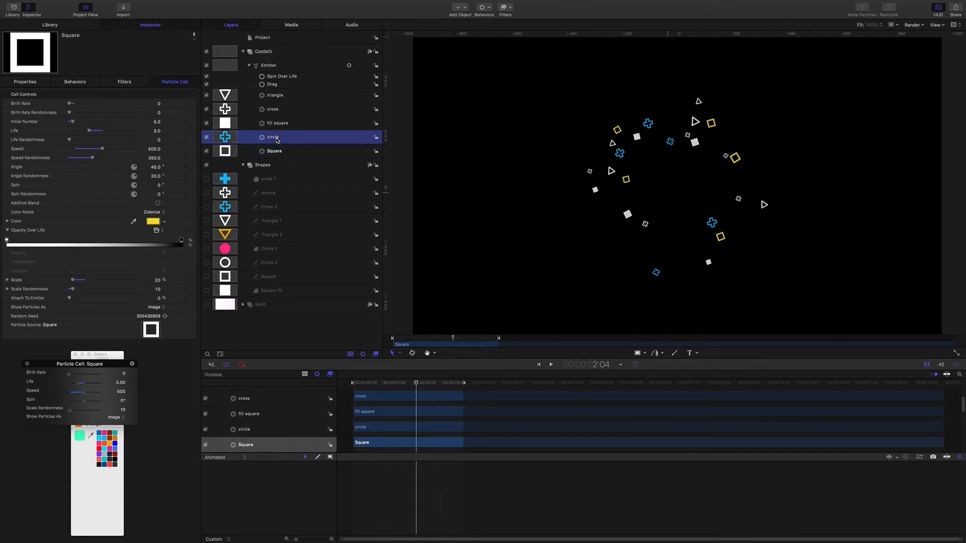
pyautogui.click(162, 213)
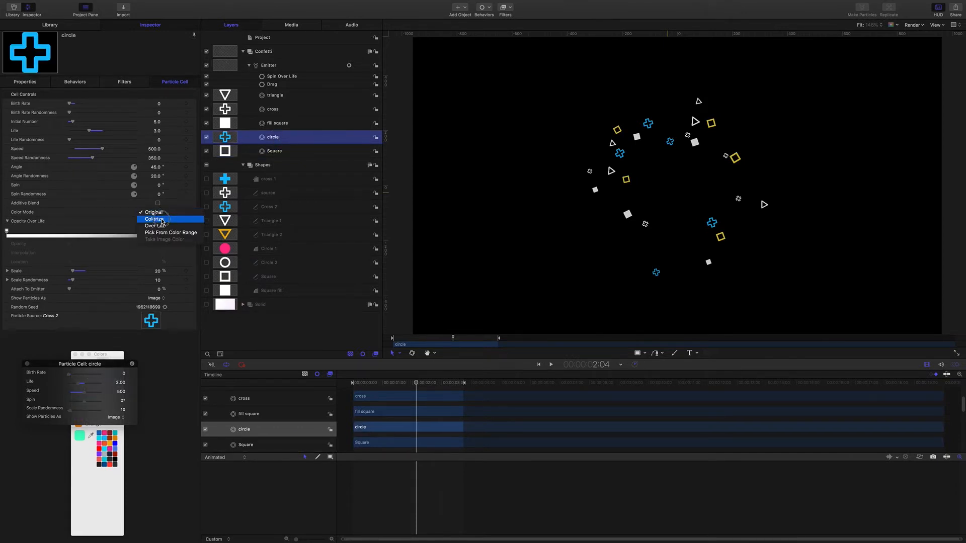
pyautogui.click(168, 223)
pyautogui.click(163, 213)
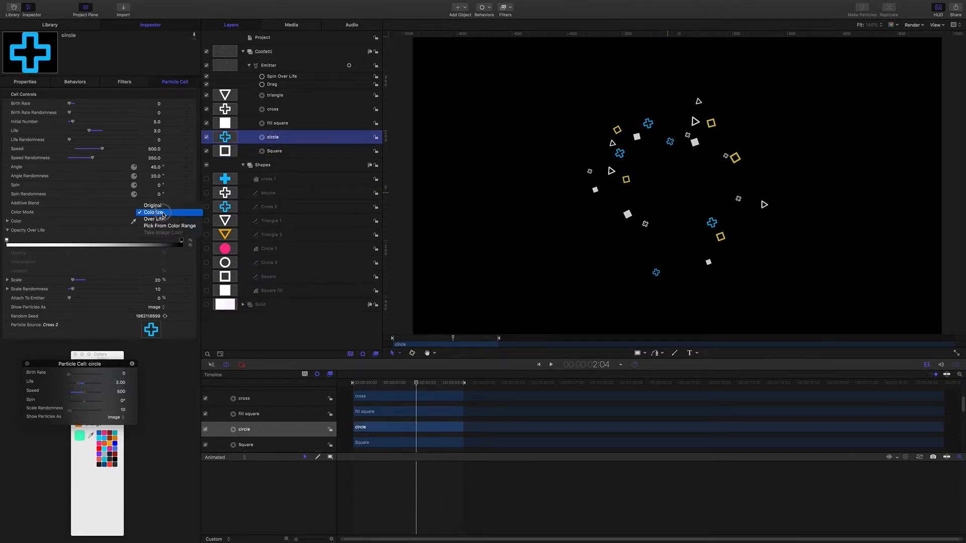
pyautogui.click(164, 213)
pyautogui.click(153, 221)
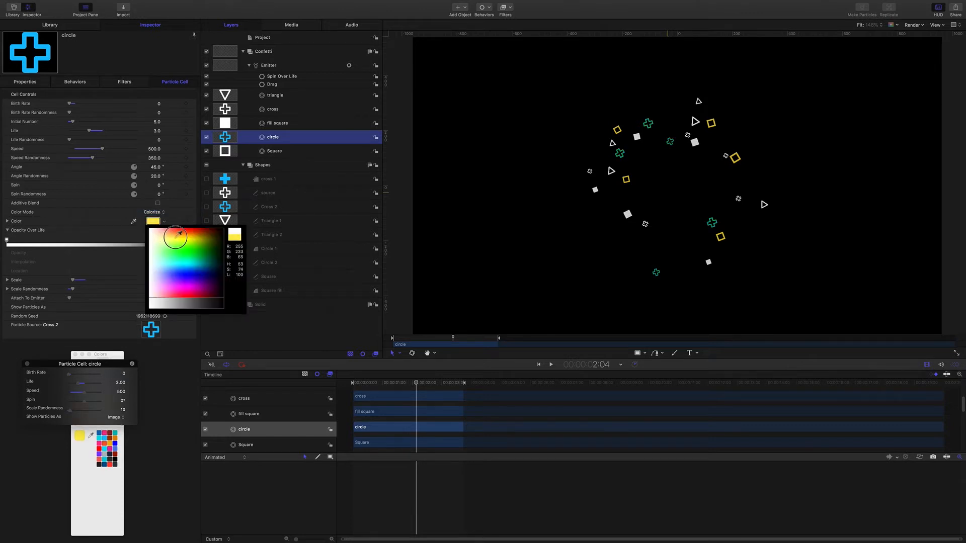
pyautogui.moveTo(179, 234); pyautogui.dragTo(182, 260)
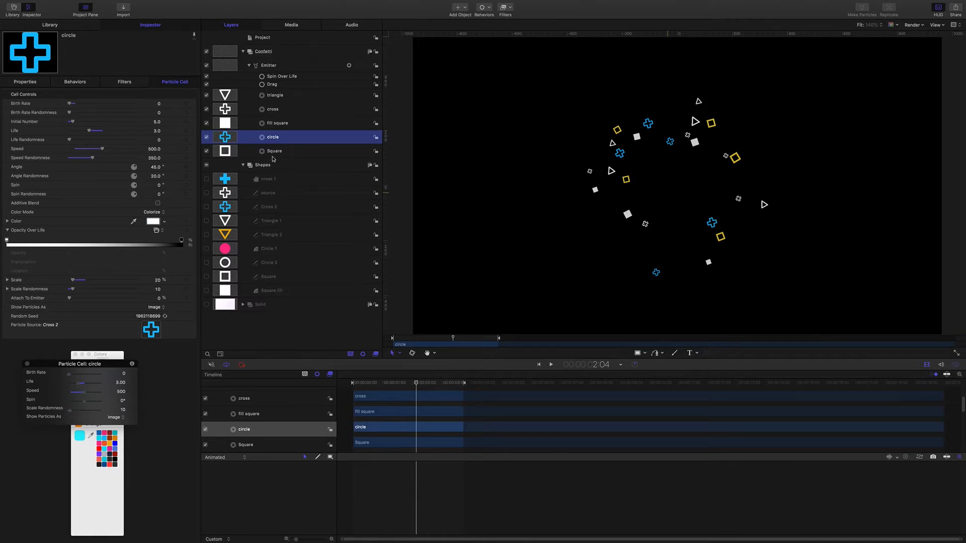
pyautogui.press('super+z')
pyautogui.press('super+z')
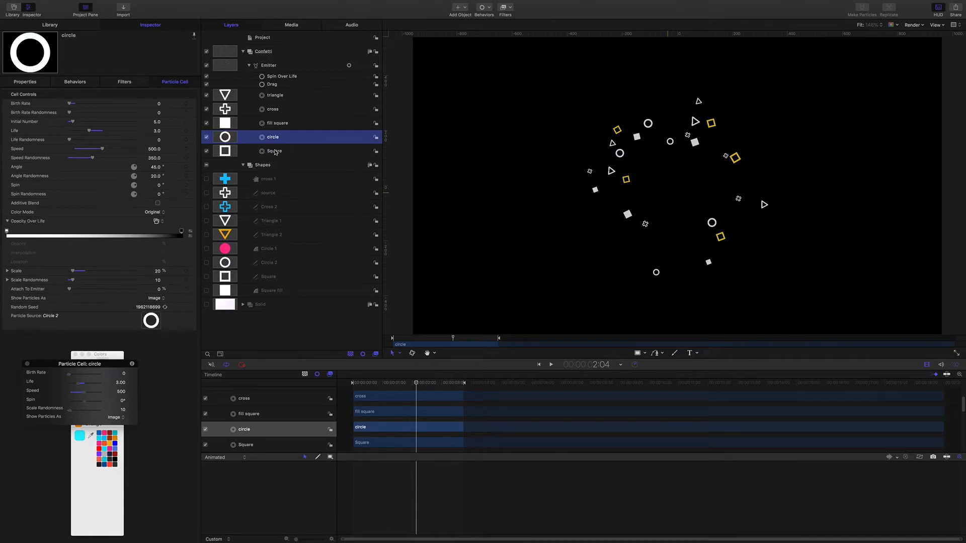
# Step: Set the circle cell's Color Mode to Colorize and give it a green color
pyautogui.click(161, 215)
pyautogui.click(165, 223)
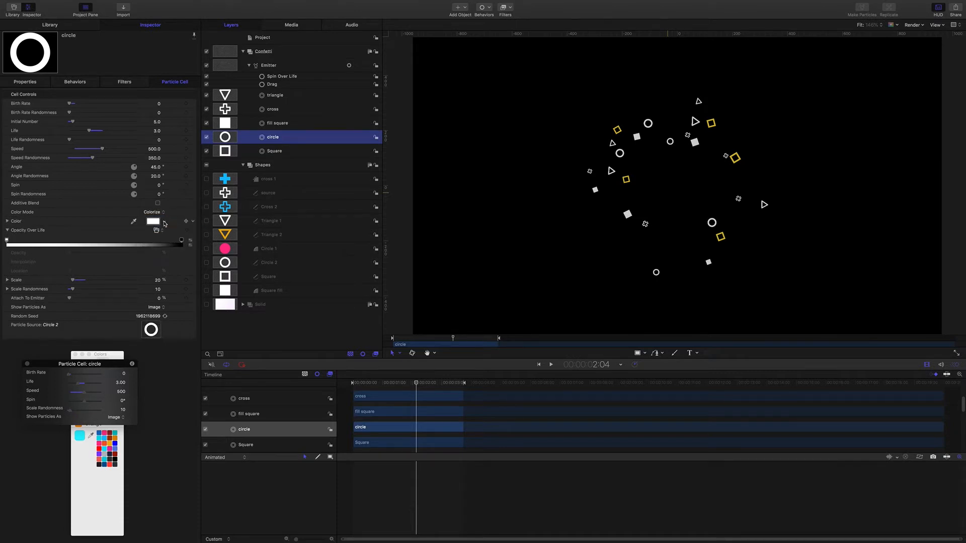
pyautogui.click(164, 225)
pyautogui.moveTo(164, 233); pyautogui.dragTo(185, 252)
# Step: Set the fill square cell's Color Mode to Colorize and give it a light blue color
pyautogui.click(269, 124)
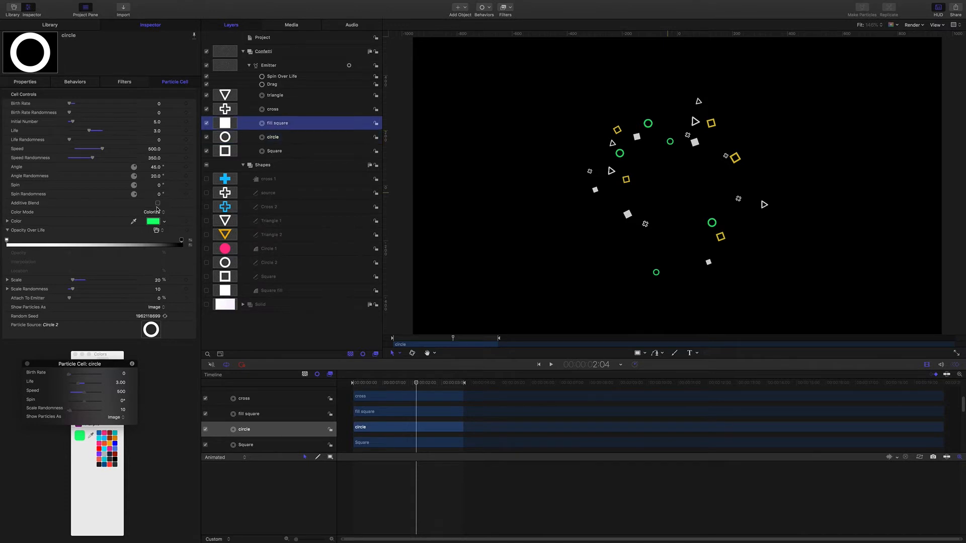
pyautogui.click(165, 213)
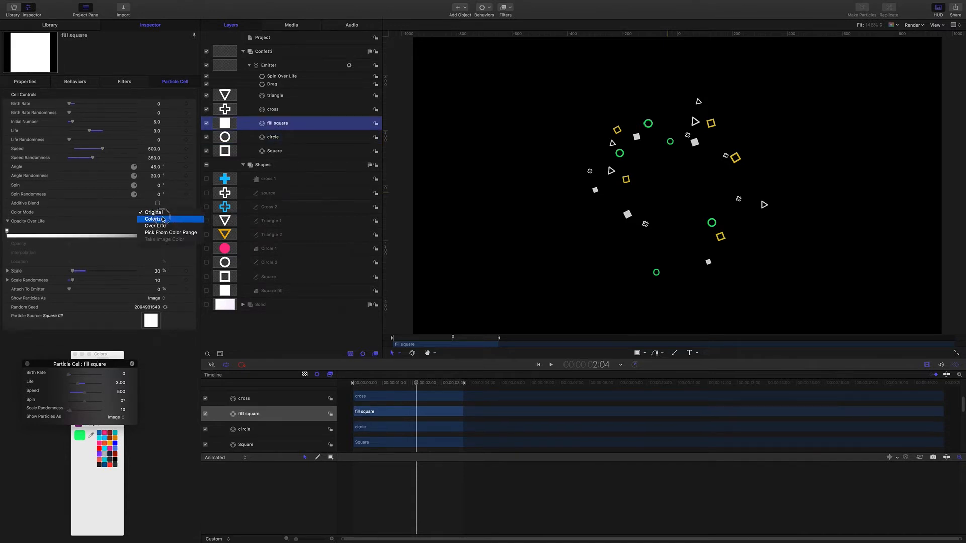
pyautogui.click(164, 221)
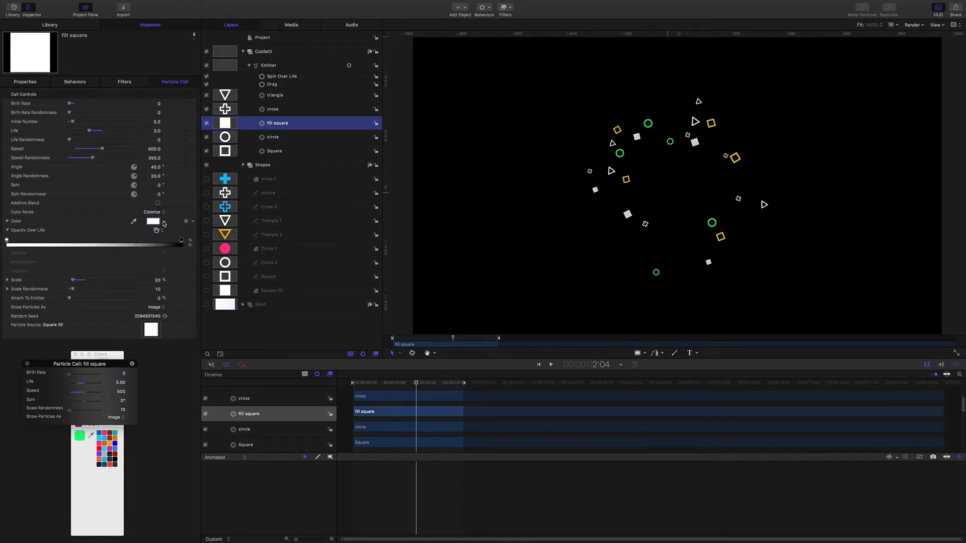
pyautogui.click(164, 224)
pyautogui.moveTo(162, 237); pyautogui.dragTo(179, 263)
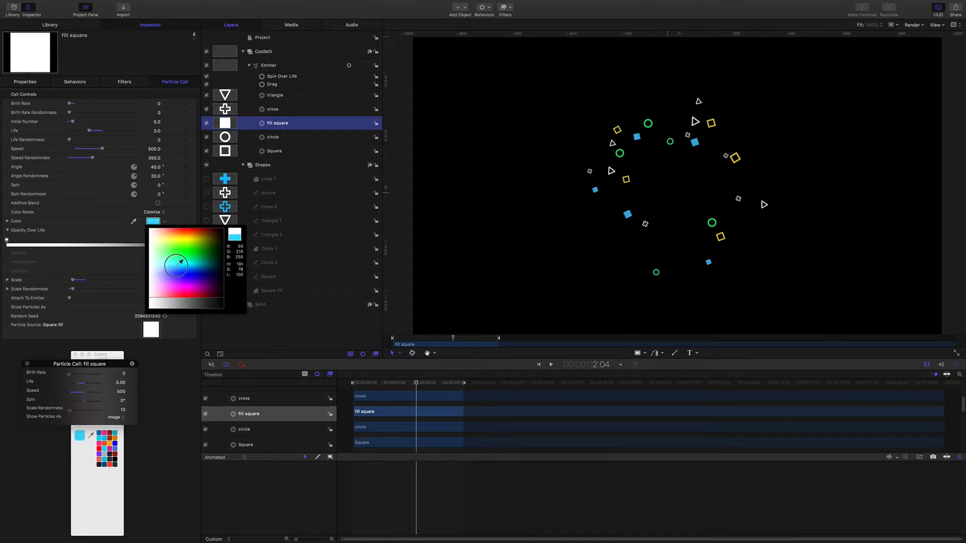
# Step: Set the cross cell's Color Mode to Colorize and give it a purple color
pyautogui.click(272, 112)
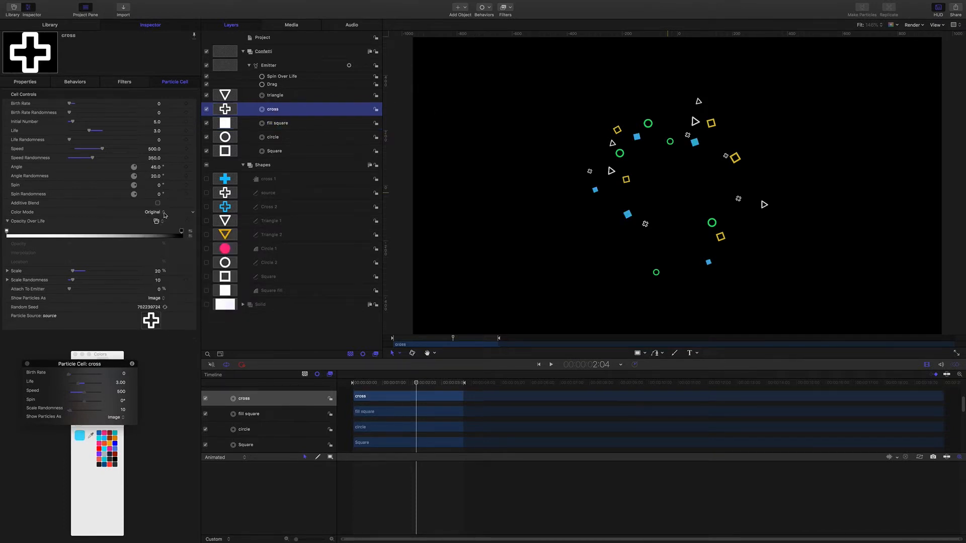
pyautogui.click(164, 213)
pyautogui.click(160, 219)
pyautogui.click(165, 222)
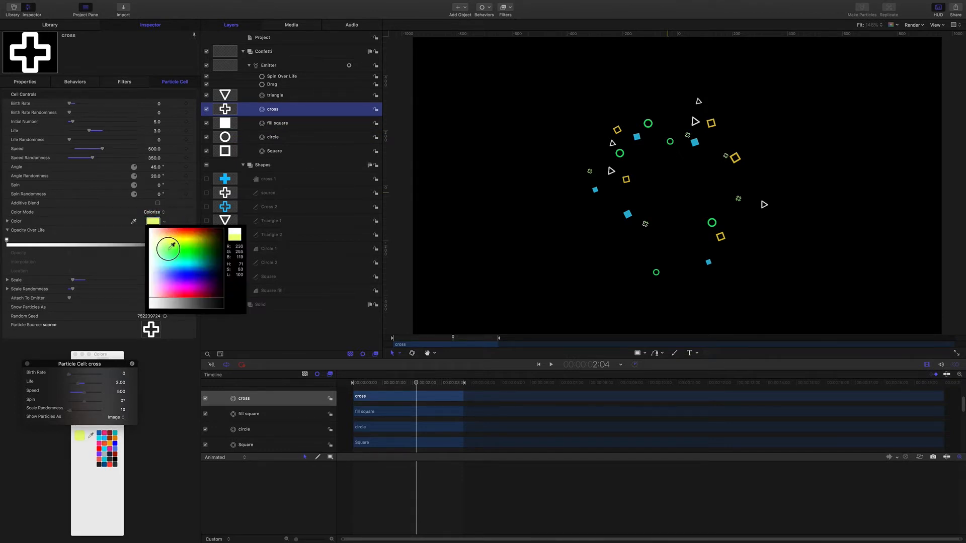
pyautogui.click(169, 281)
# Step: Set the triangle cell's Color Mode to Colorize and give it a pink color
pyautogui.click(274, 96)
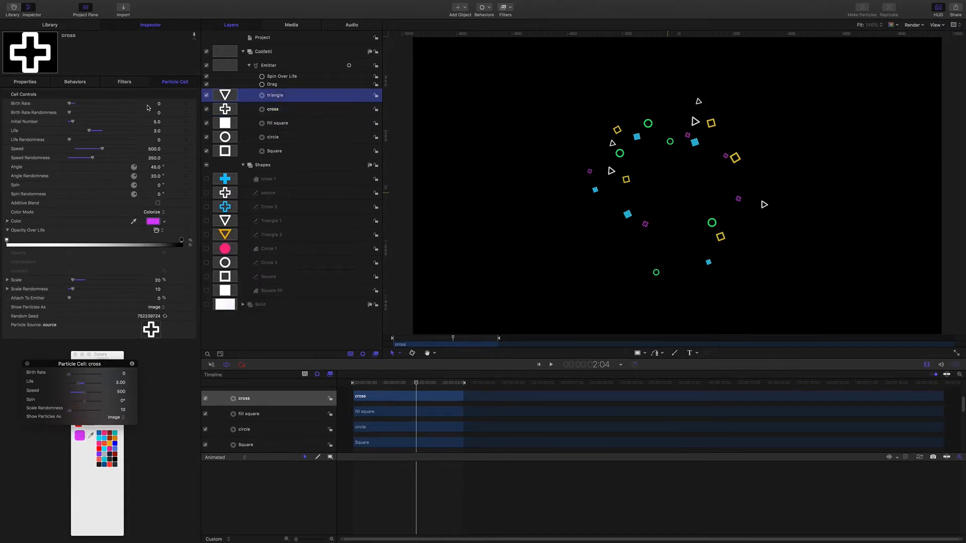
pyautogui.click(159, 214)
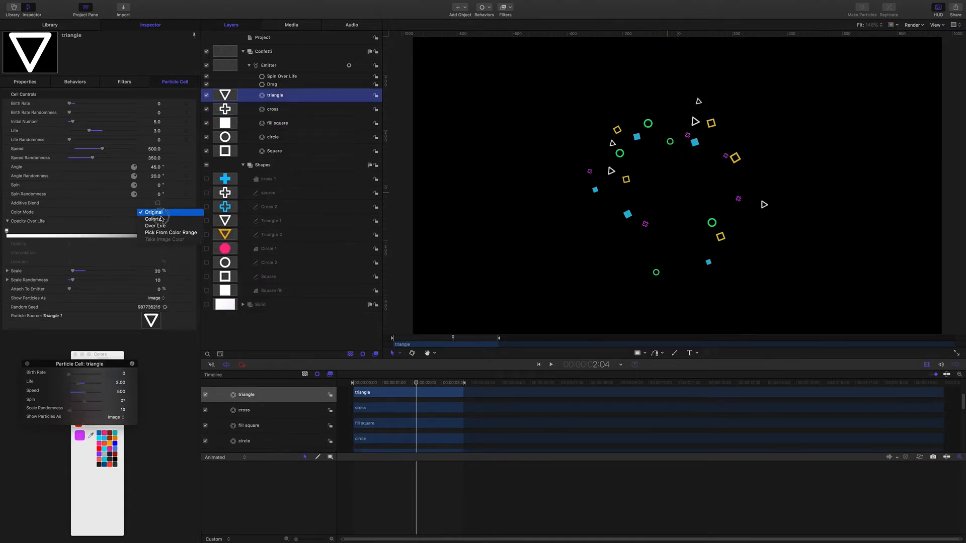
pyautogui.click(165, 222)
pyautogui.click(164, 222)
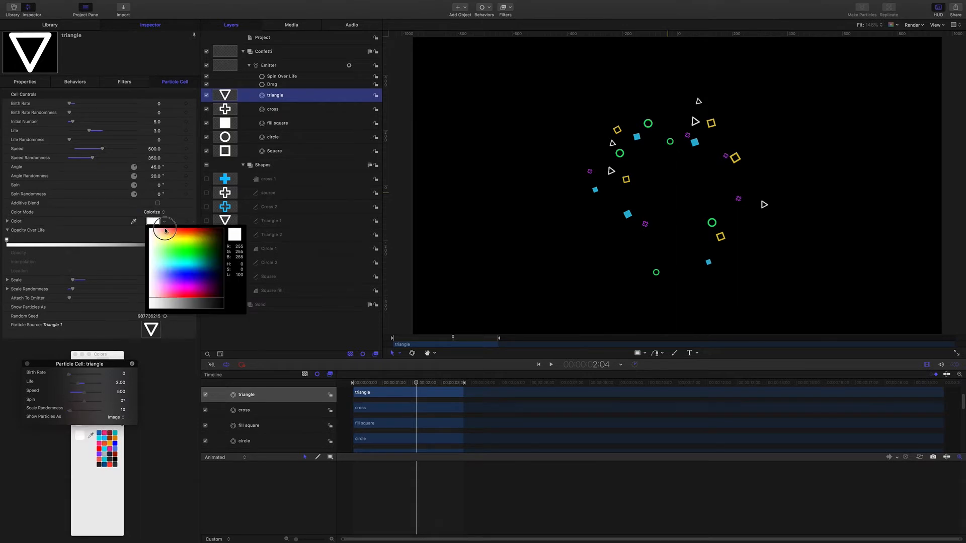
pyautogui.moveTo(188, 241); pyautogui.dragTo(177, 290)
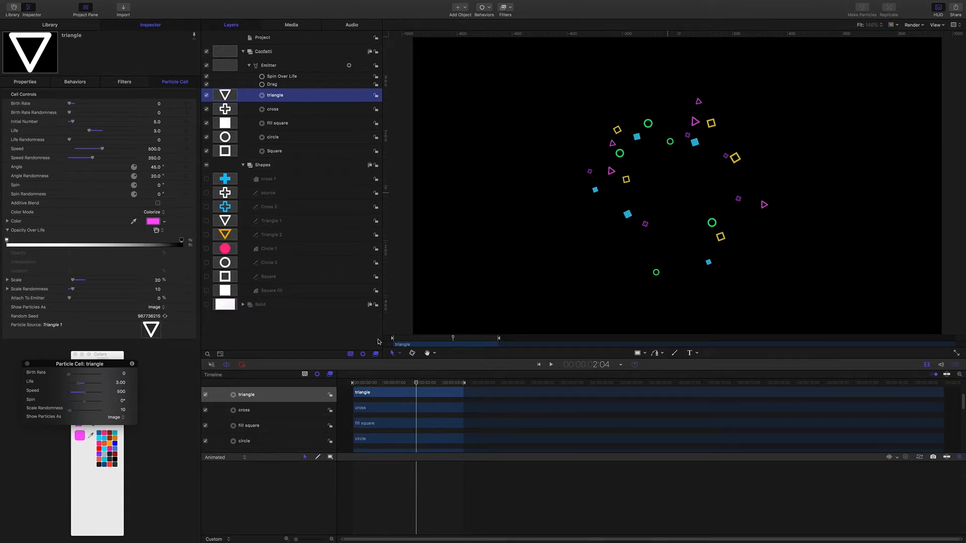
# Step: Make the Solid background group visible and return the playhead to the start of the timeline
pyautogui.click(206, 305)
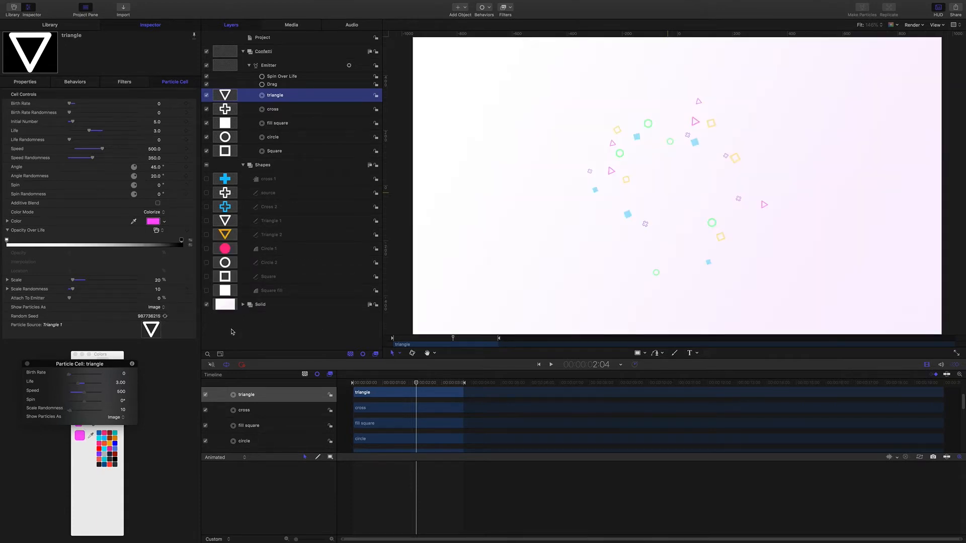
pyautogui.moveTo(418, 385); pyautogui.dragTo(352, 384)
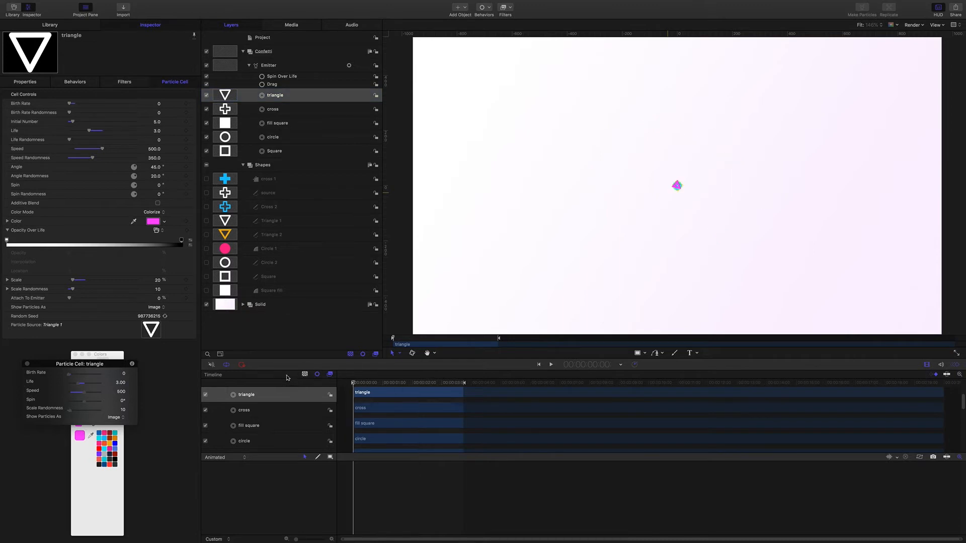
# Step: Play back the confetti burst several times to review how the colored particles slow, spin and fade
pyautogui.press('space')
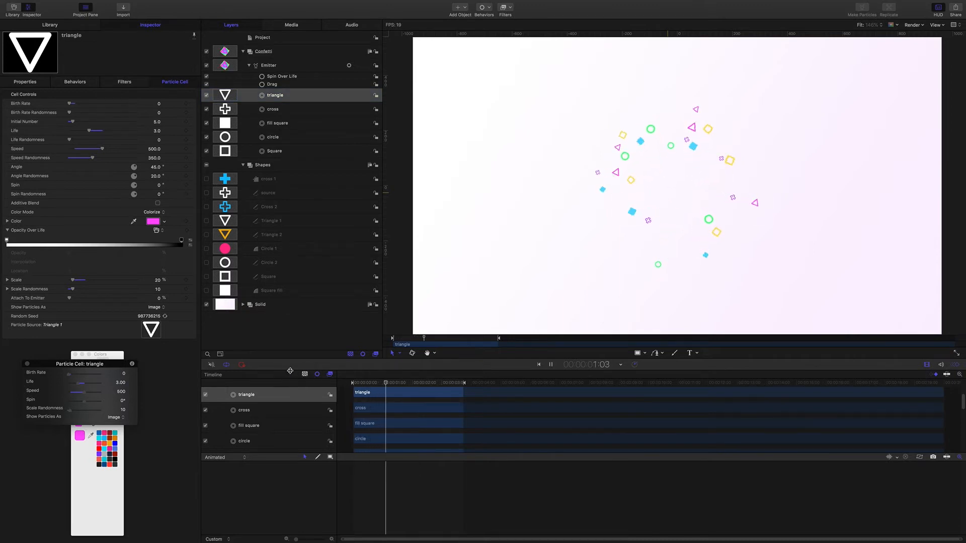
pyautogui.press('space')
pyautogui.moveTo(394, 384); pyautogui.dragTo(300, 382)
pyautogui.press('space')
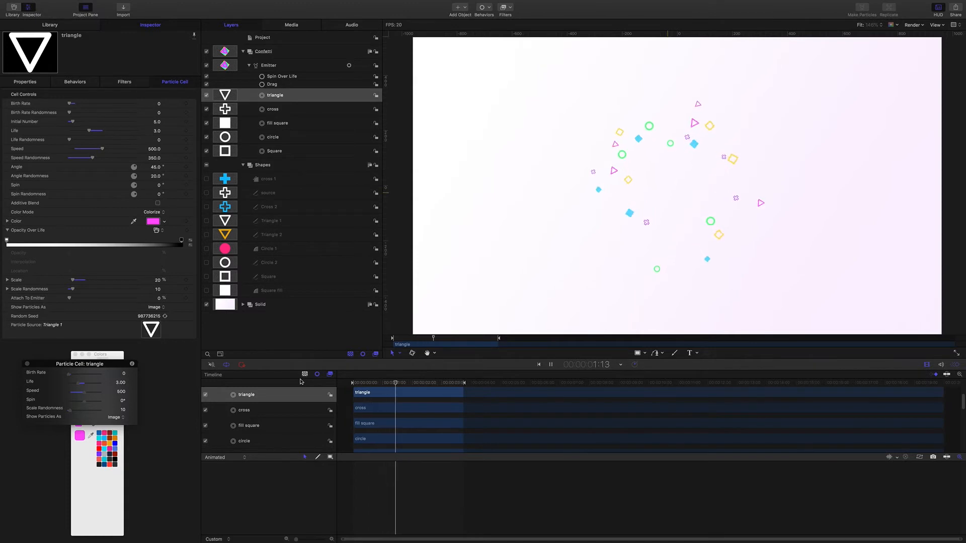
pyautogui.press('space')
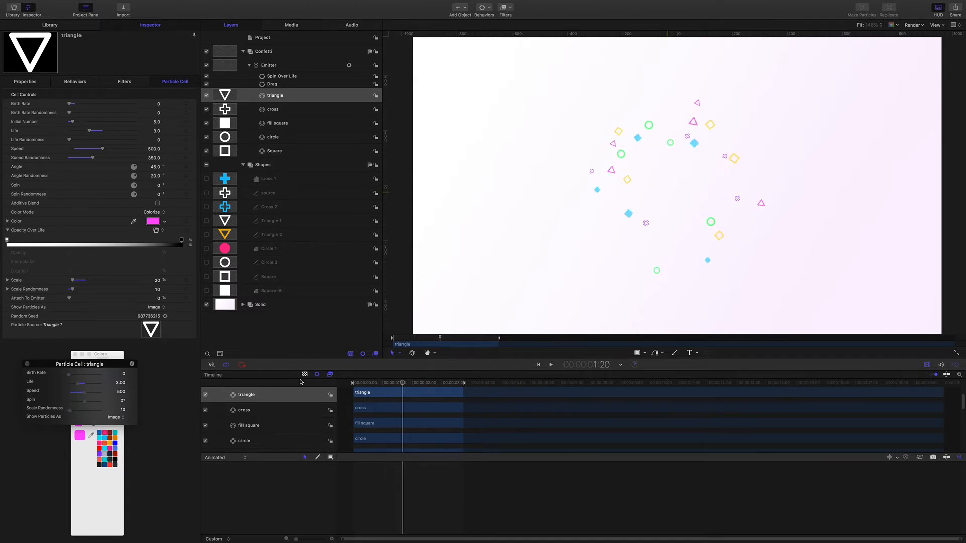
pyautogui.press('space')
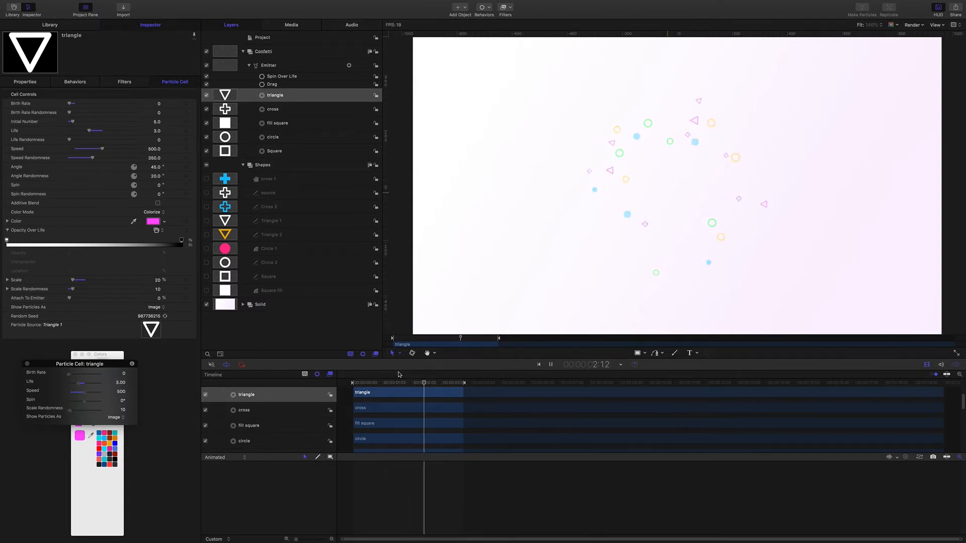
pyautogui.press('Home')
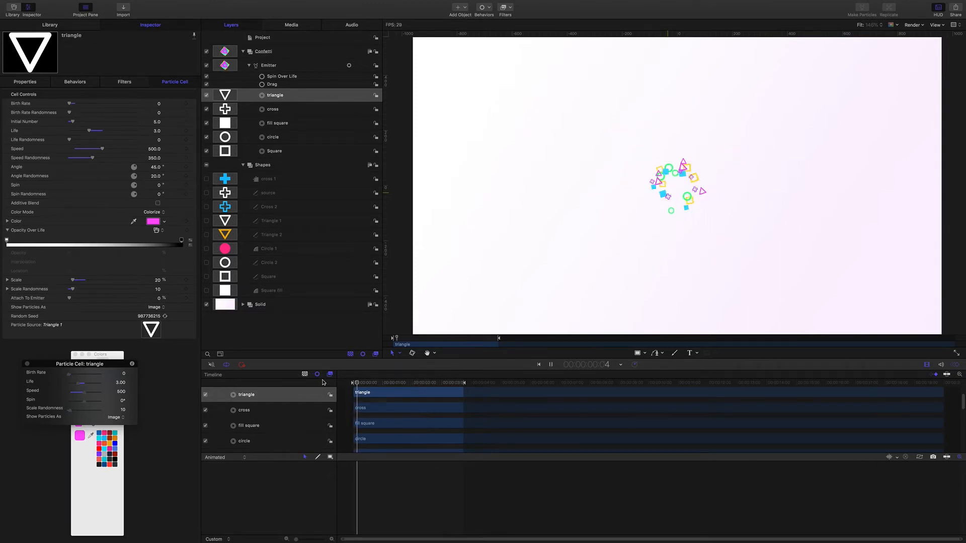
# Step: Hide the Solid background group and add the Scale Over Life particle behavior to the Emitter
pyautogui.click(206, 305)
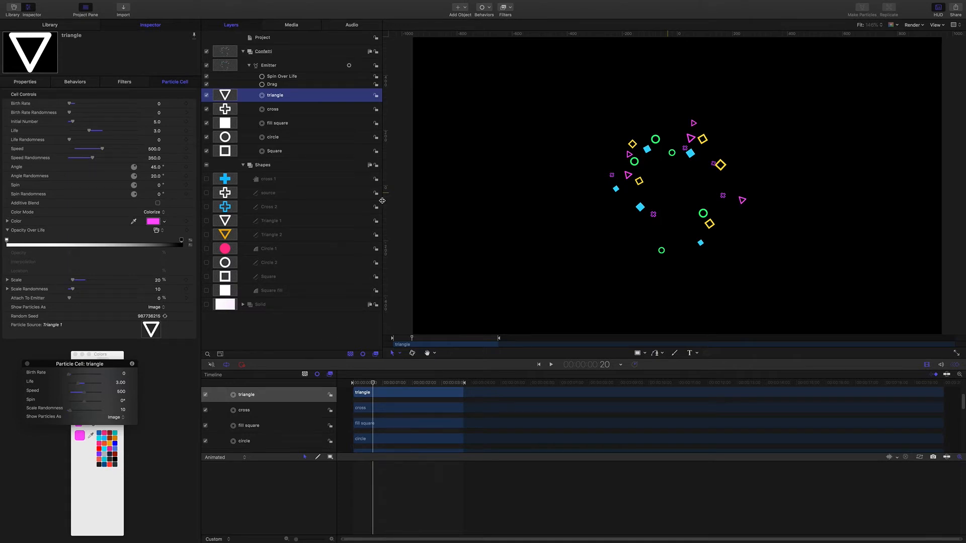
pyautogui.click(274, 65)
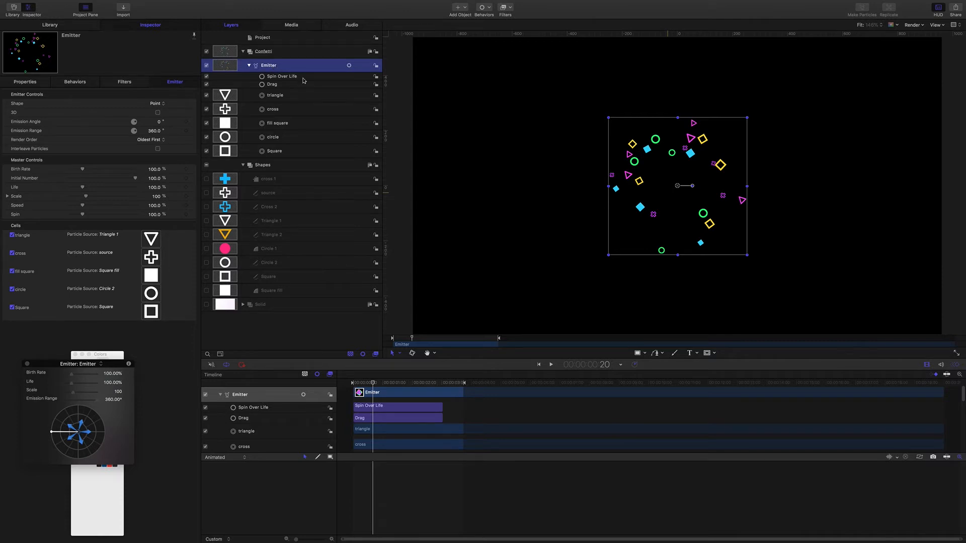
pyautogui.click(489, 8)
pyautogui.moveTo(493, 53)
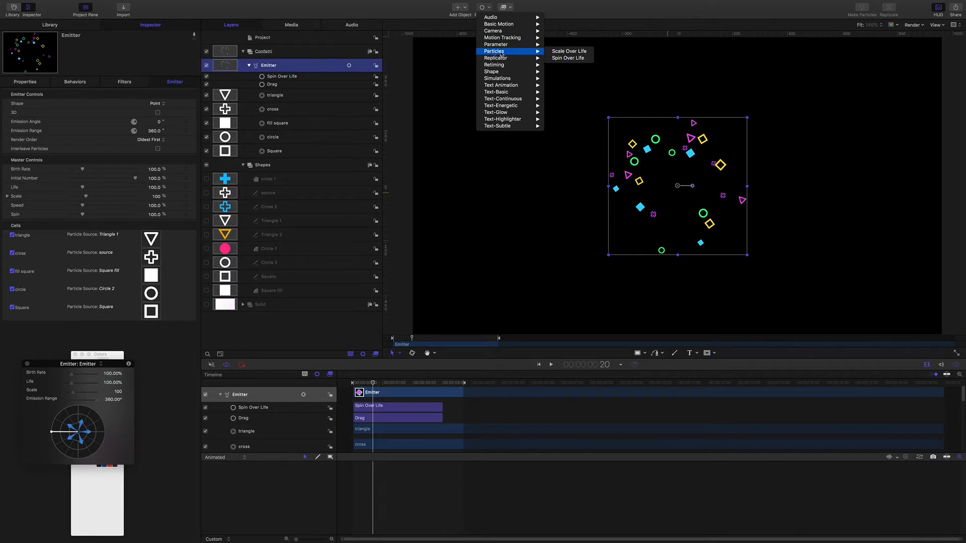
pyautogui.click(569, 51)
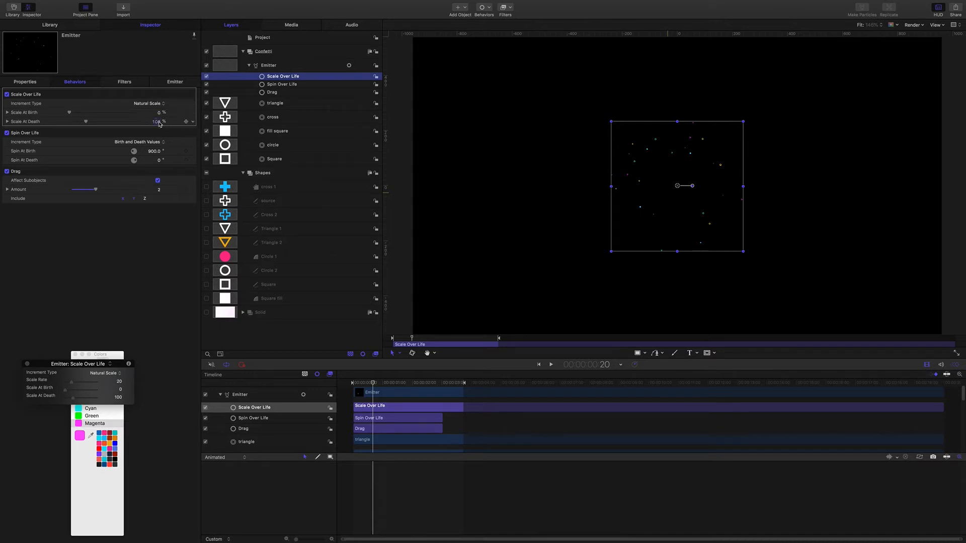
# Step: Play back the burst to check how the particles scale with Scale Over Life active
pyautogui.moveTo(375, 384); pyautogui.dragTo(448, 373)
pyautogui.press('space')
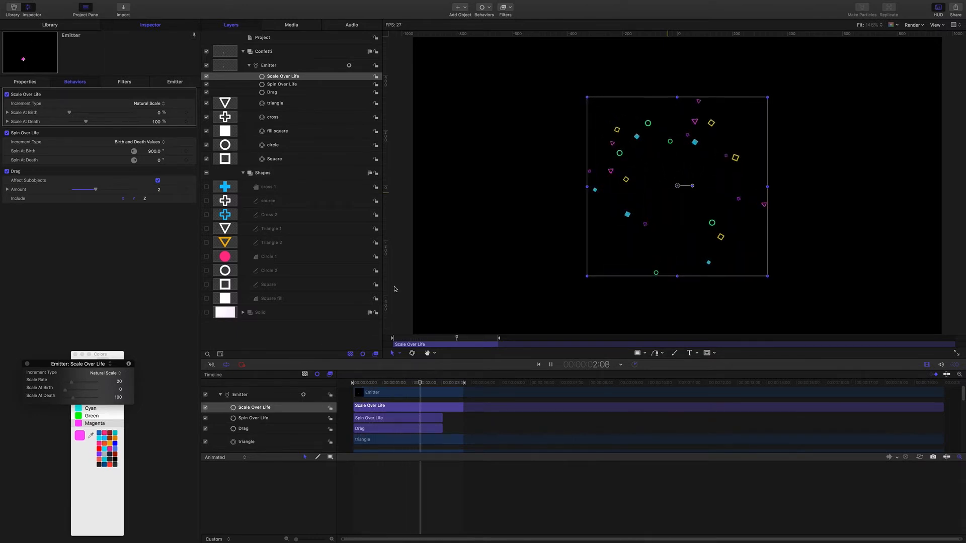
pyautogui.press('space')
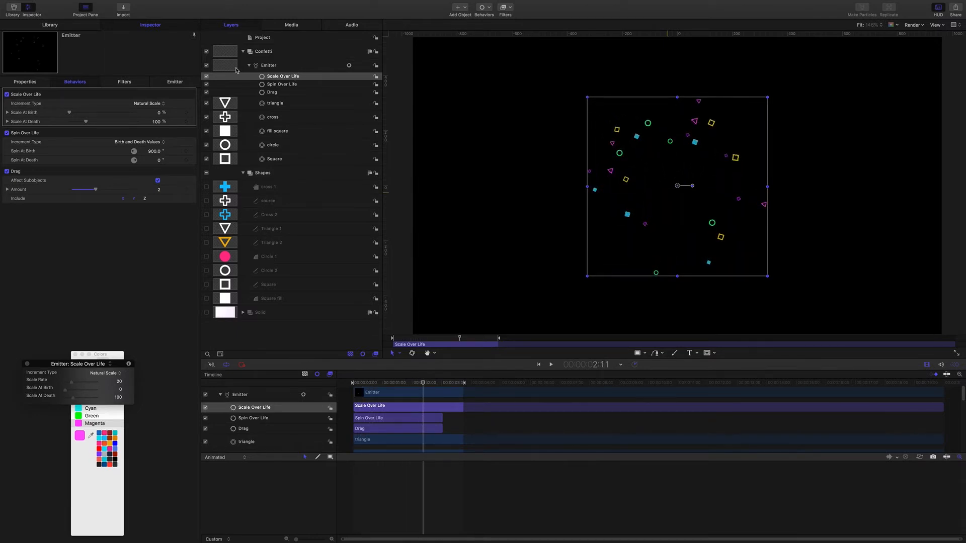
# Step: Disable the Emitter's Scale Over Life behavior, preview the burst without it and return the playhead to the start
pyautogui.click(207, 77)
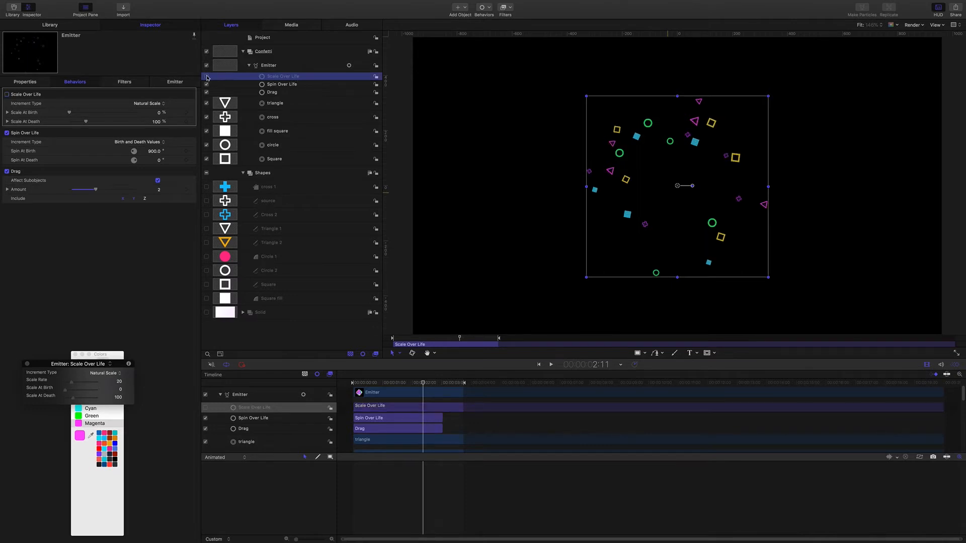
pyautogui.moveTo(423, 383); pyautogui.dragTo(280, 354)
pyautogui.press('space')
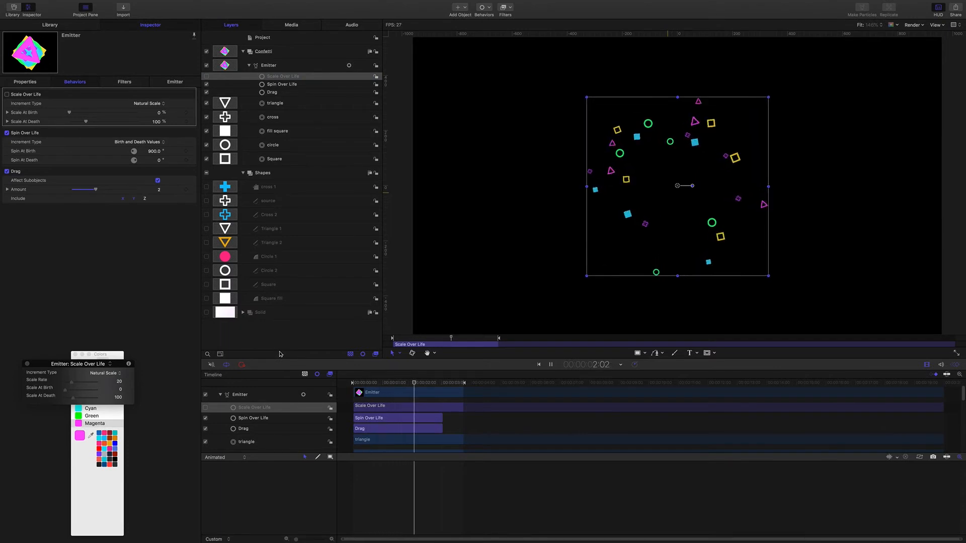
pyautogui.press('space')
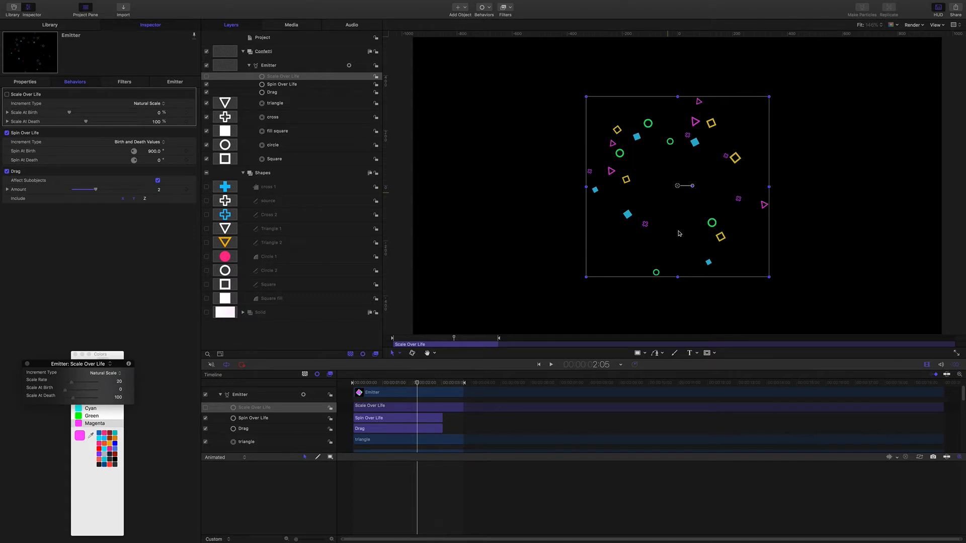
pyautogui.press('Home')
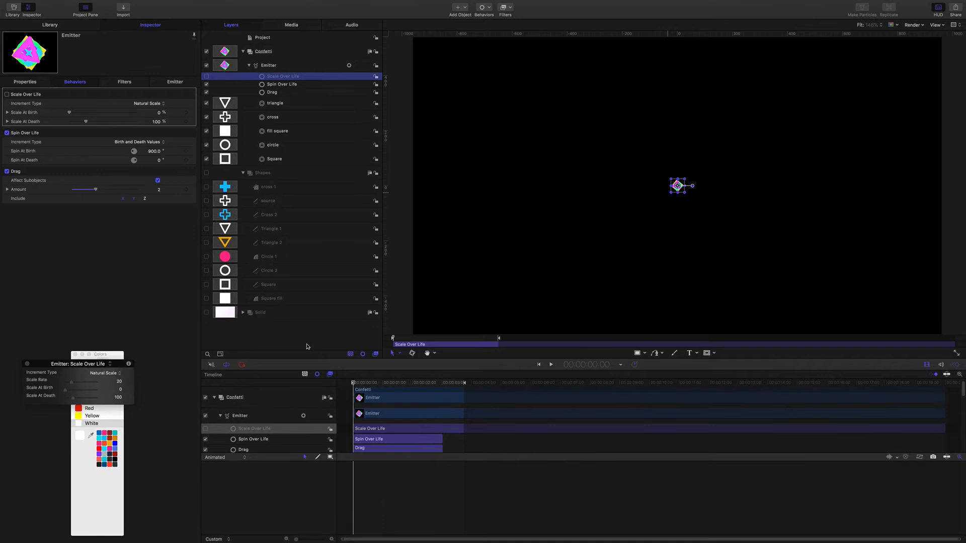
# Step: Create a new group above Confetti and name it Replicator
pyautogui.click(308, 340)
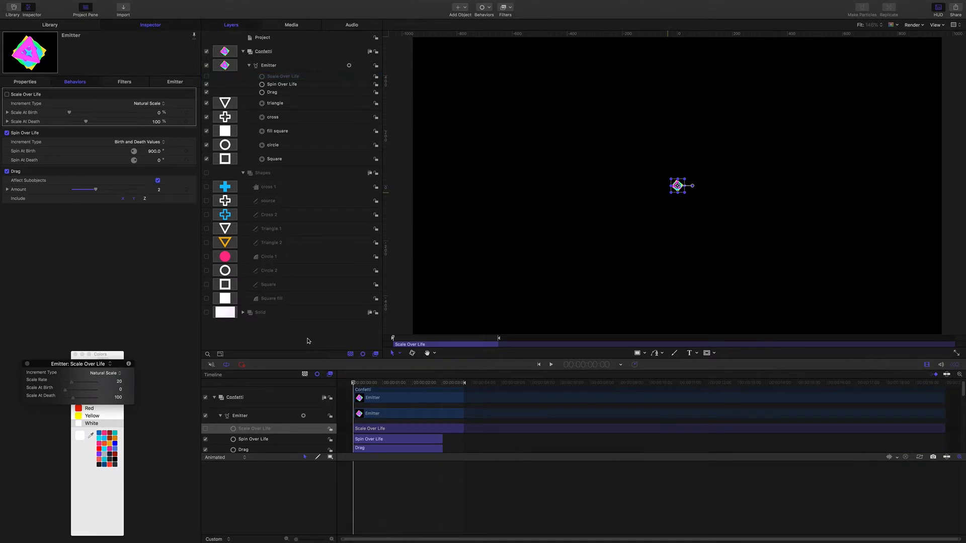
pyautogui.press('super+shift+n')
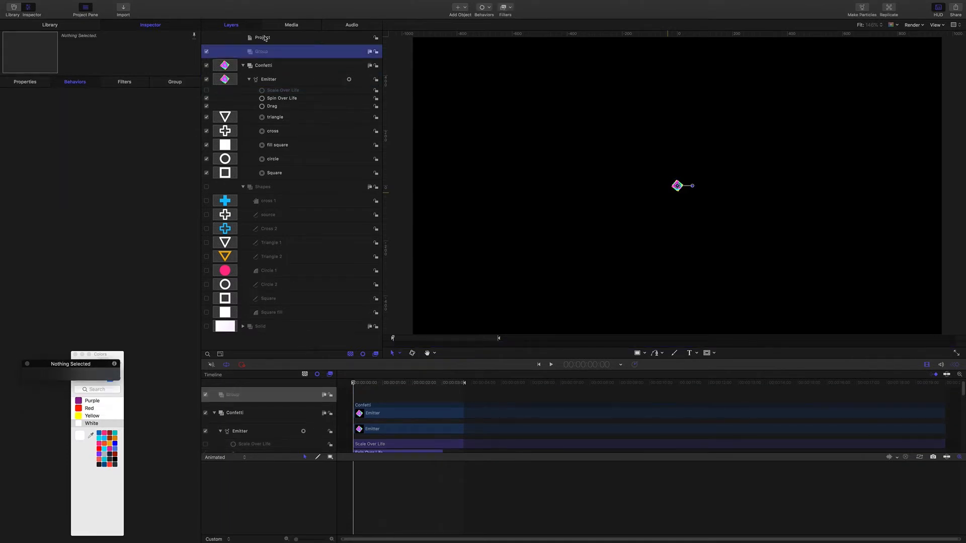
pyautogui.doubleClick(267, 51)
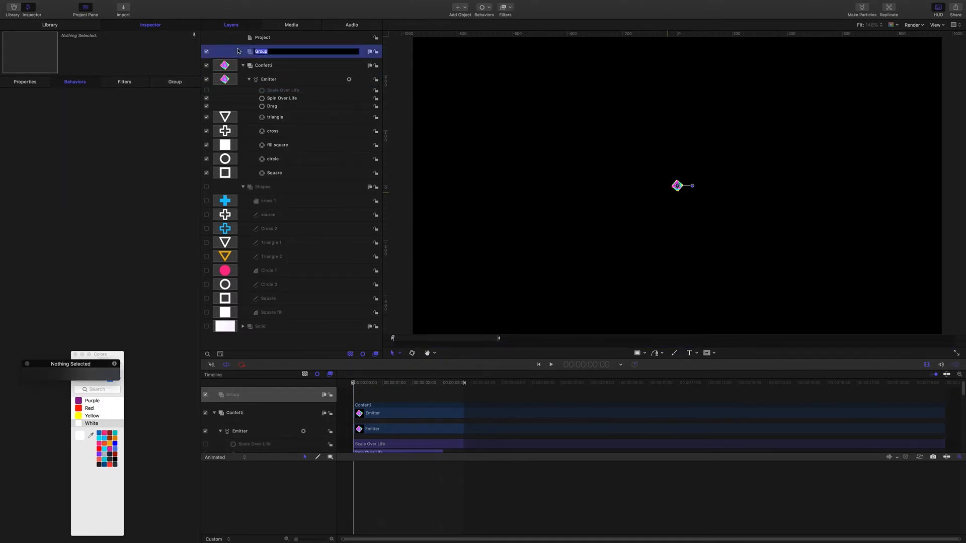
pyautogui.write('Replicator')
pyautogui.press('Return')
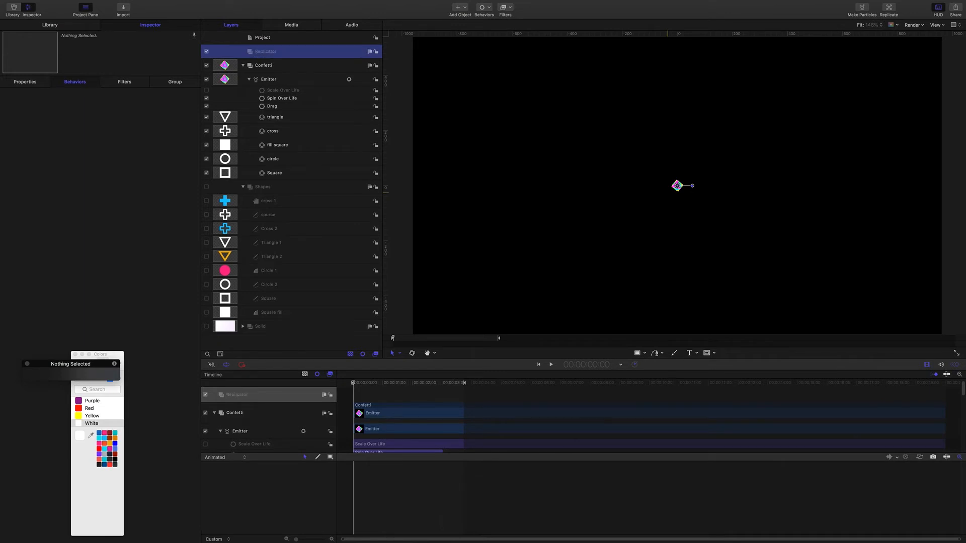
# Step: Collapse the Confetti and Shapes groups and hide the Confetti group
pyautogui.click(244, 66)
pyautogui.click(243, 79)
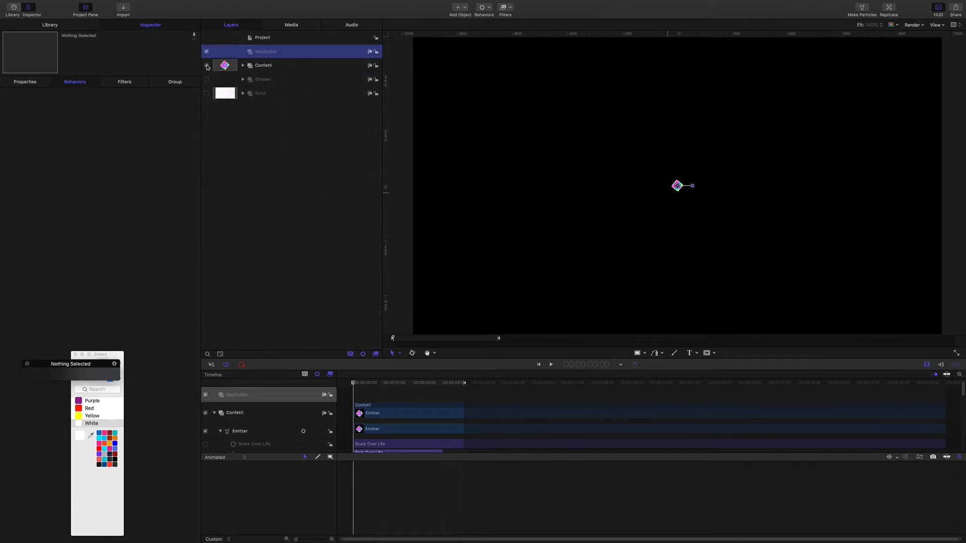
pyautogui.click(207, 65)
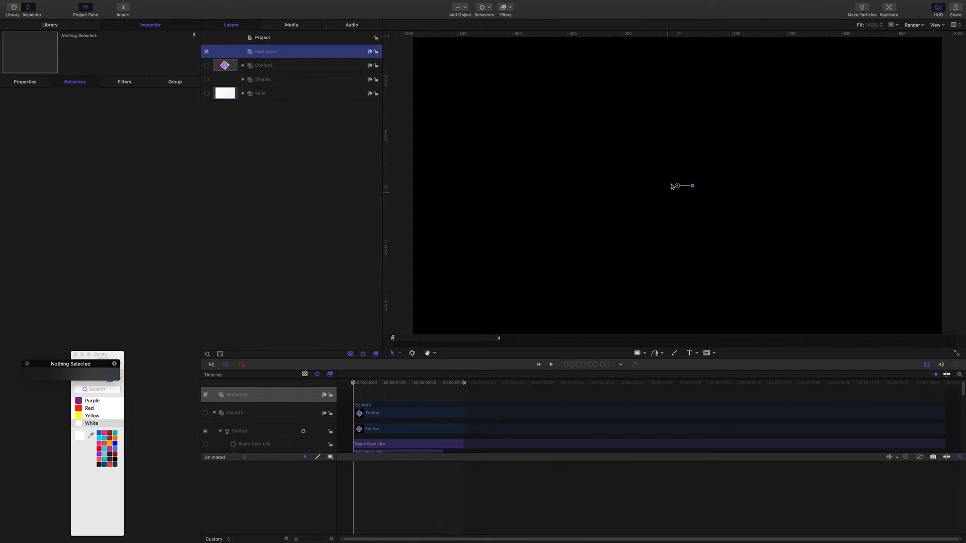
# Step: Using the grid overlay as a guide, draw an open four-point Bezier zigzag left of the canvas center, with the grid hidden again at the end
pyautogui.click(937, 25)
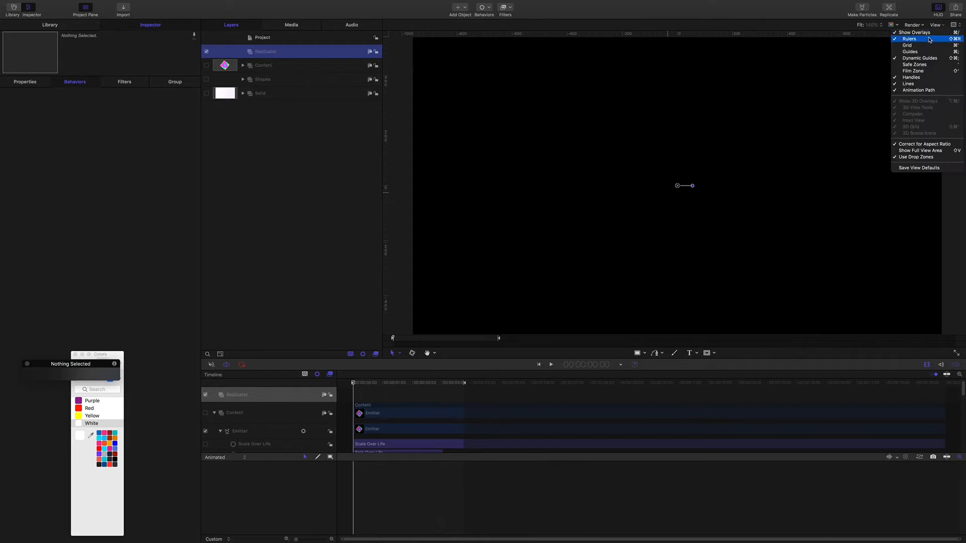
pyautogui.click(917, 47)
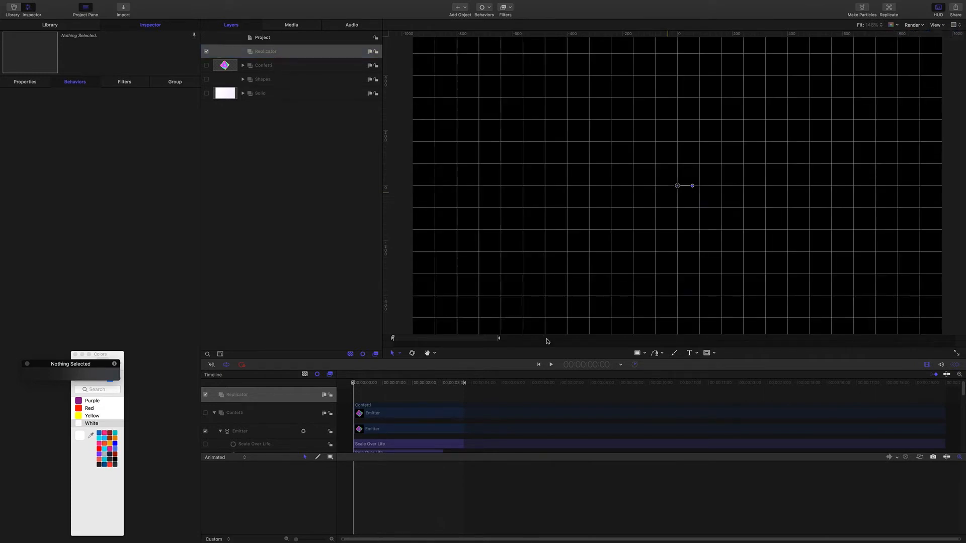
pyautogui.click(656, 354)
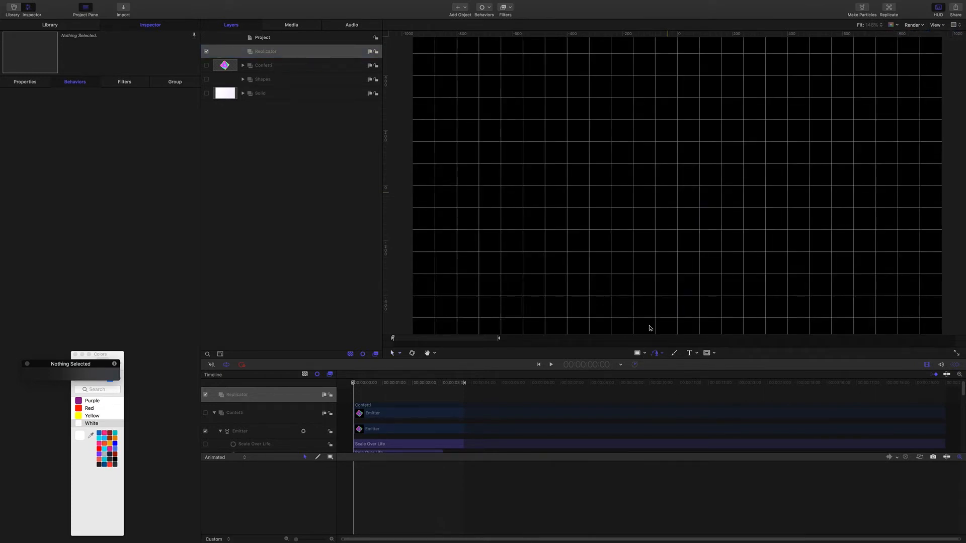
pyautogui.click(589, 186)
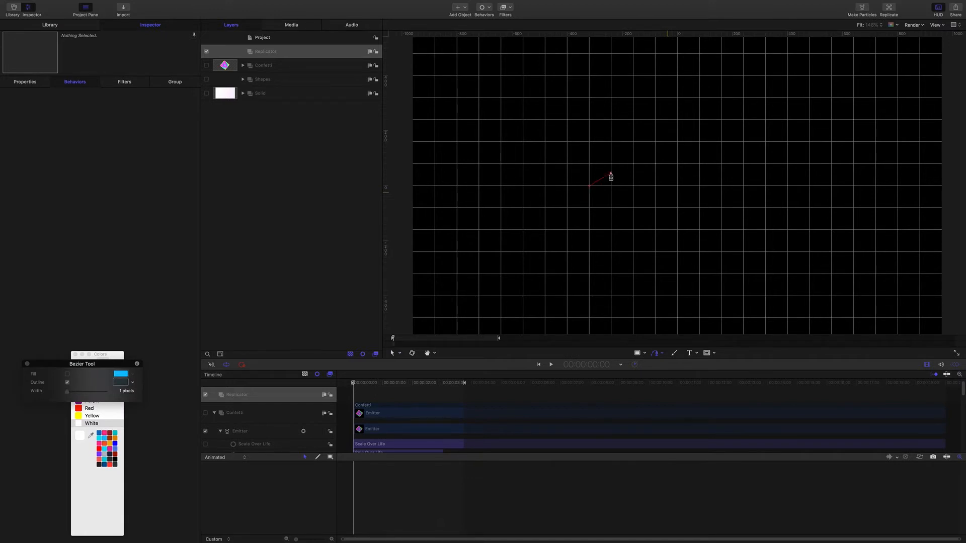
pyautogui.click(611, 172)
pyautogui.click(633, 187)
pyautogui.click(655, 175)
pyautogui.click(937, 26)
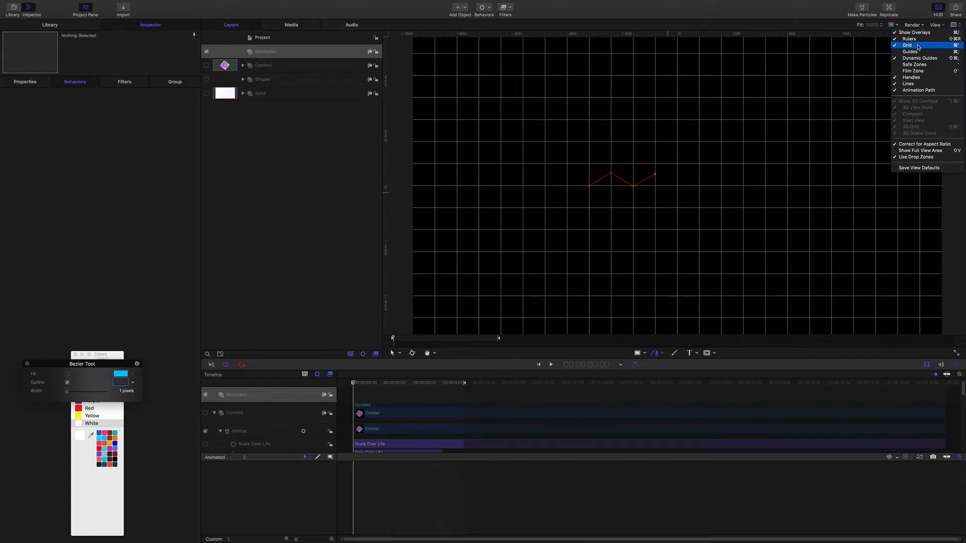
pyautogui.click(918, 42)
pyautogui.press('Return')
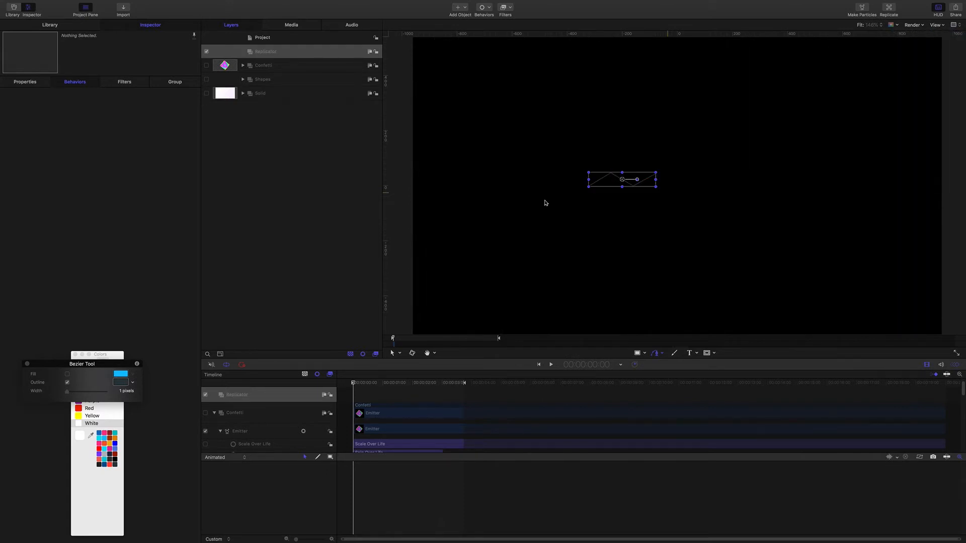
# Step: Rename the zigzag shape in the Replicator group as Wriggle Source
pyautogui.click(276, 66)
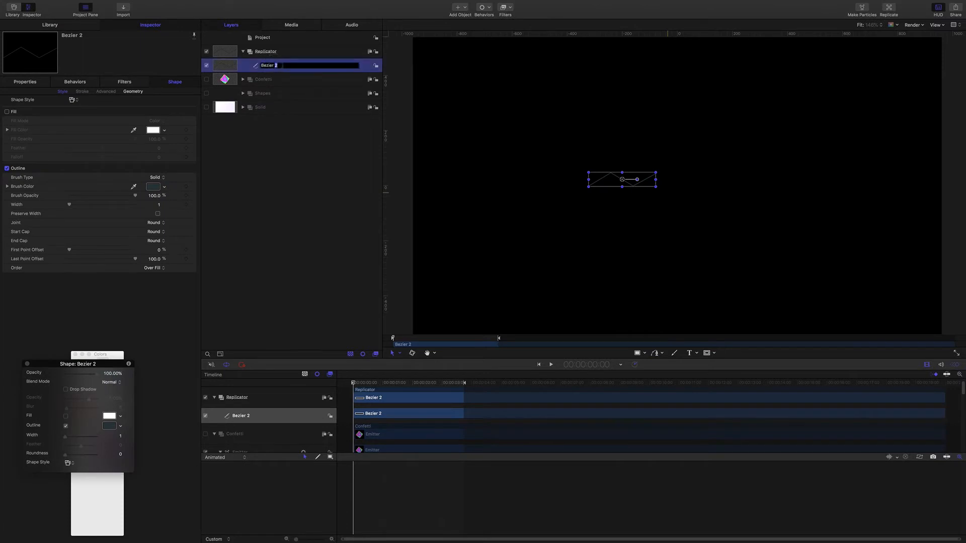
pyautogui.write('Wriggle Source')
pyautogui.press('Return')
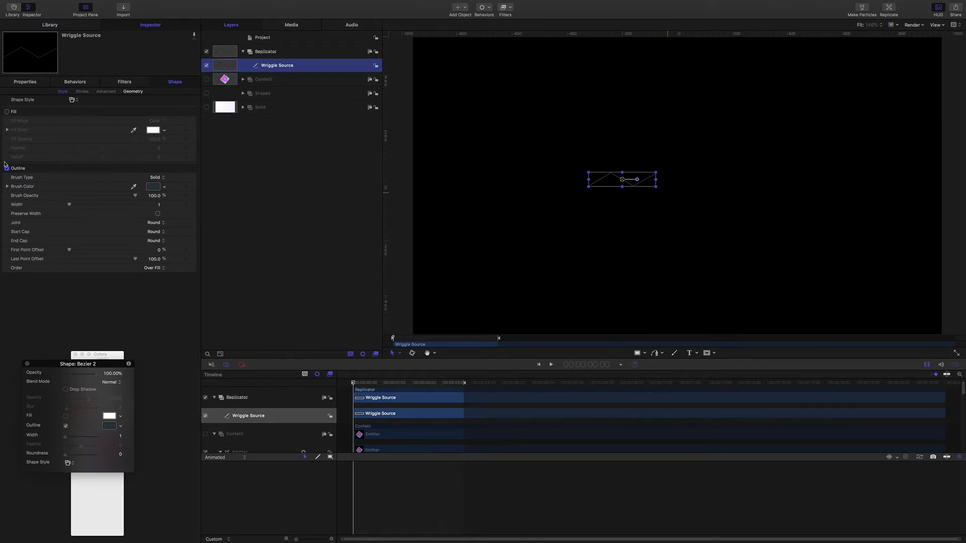
# Step: Set the Wriggle Source outline Width to 12 and make its Brush Color white by reusing the fill color
pyautogui.click(160, 205)
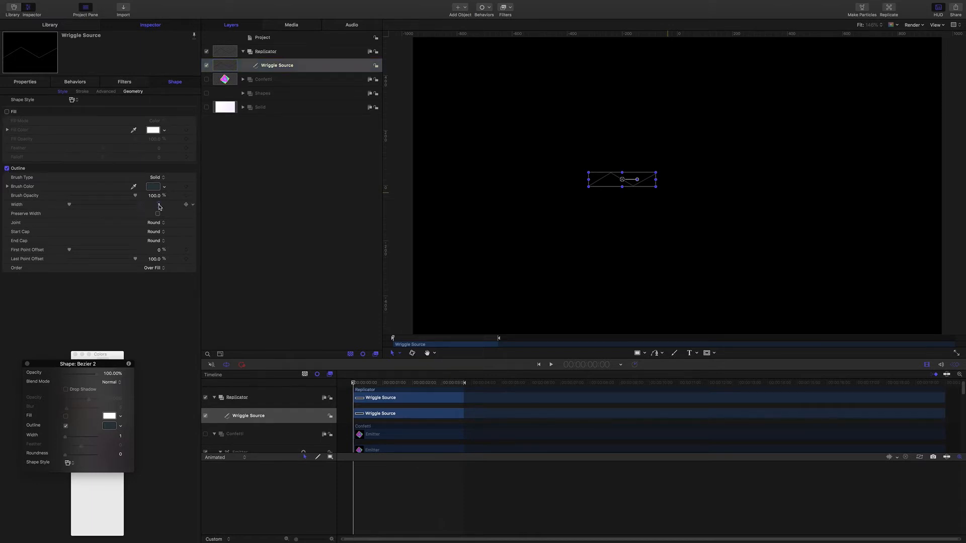
pyautogui.write('2')
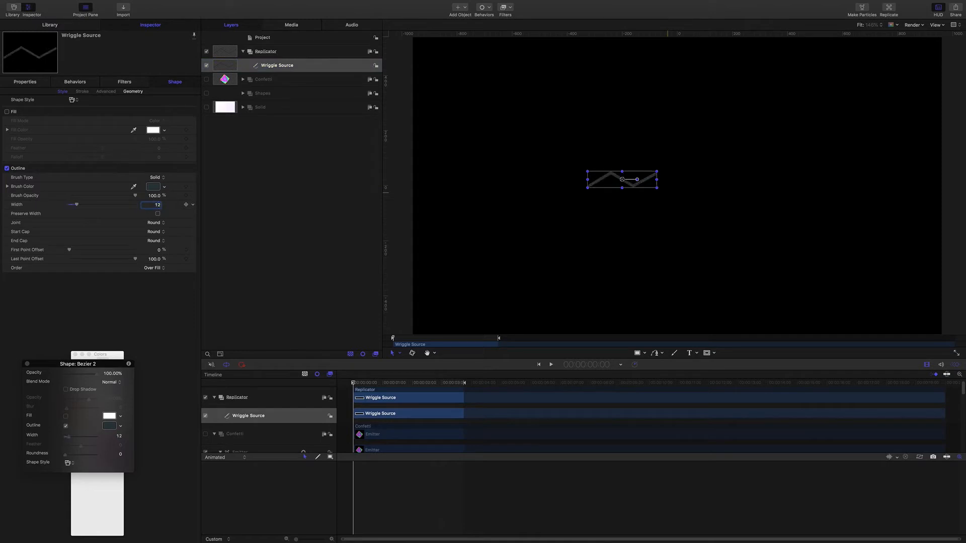
pyautogui.click(150, 187)
pyautogui.moveTo(153, 132); pyautogui.dragTo(149, 189)
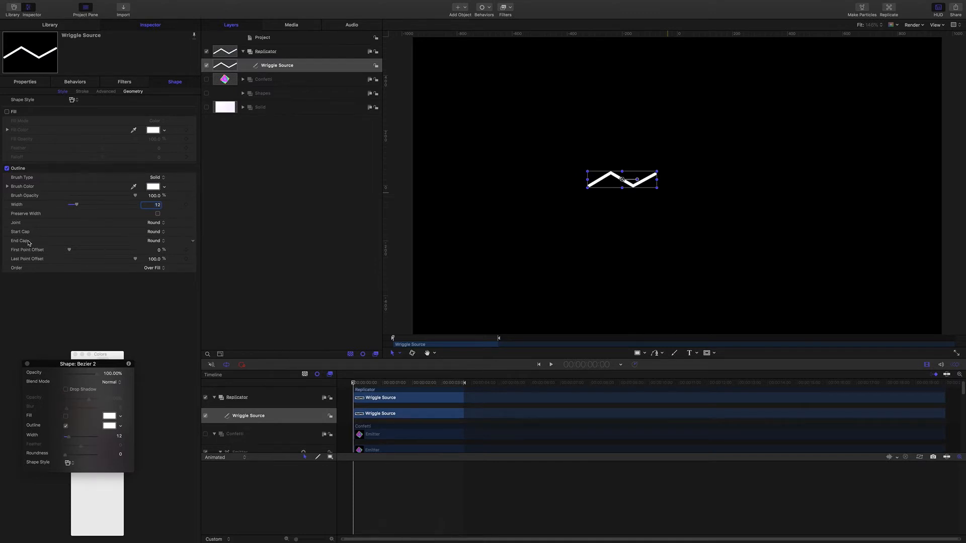
# Step: Set both the Start Cap and End Cap of the Wriggle Source outline to None
pyautogui.click(158, 233)
pyautogui.click(156, 250)
pyautogui.click(155, 232)
pyautogui.click(153, 223)
pyautogui.click(155, 241)
pyautogui.click(153, 232)
# Step: Move the Wriggle Source anchor point horizontally to just beyond the left end of the zigzag
pyautogui.click(399, 353)
pyautogui.click(416, 374)
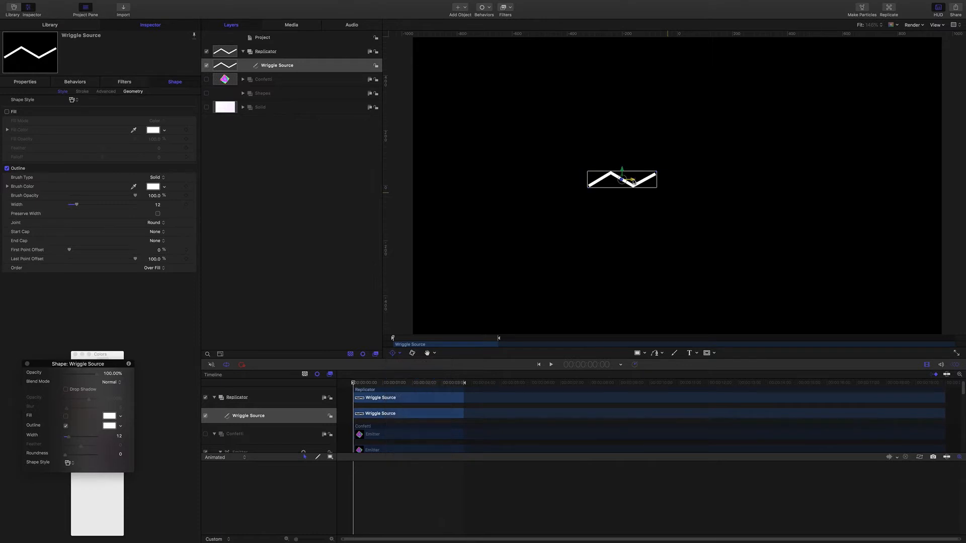
pyautogui.moveTo(631, 181); pyautogui.dragTo(588, 185)
# Step: Edit the zigzag's control points, making both end points Smooth and pulling their tangent handles to near horizontal
pyautogui.click(401, 354)
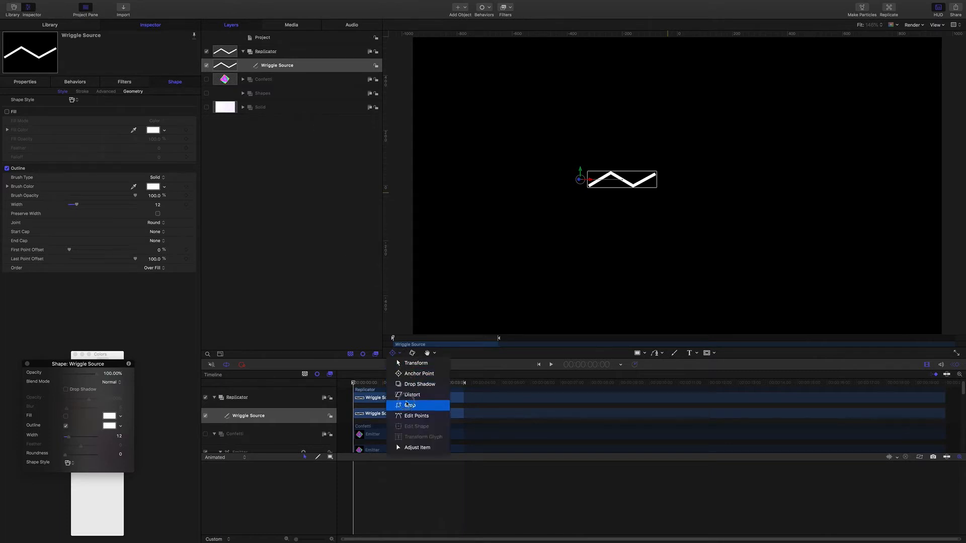
pyautogui.click(413, 416)
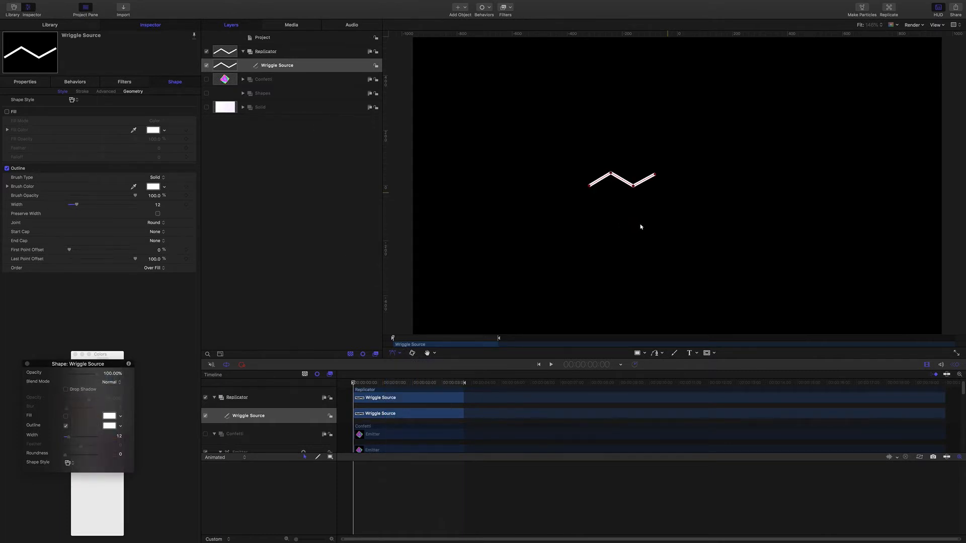
pyautogui.moveTo(644, 225); pyautogui.dragTo(674, 209)
pyautogui.moveTo(577, 174); pyautogui.dragTo(648, 219)
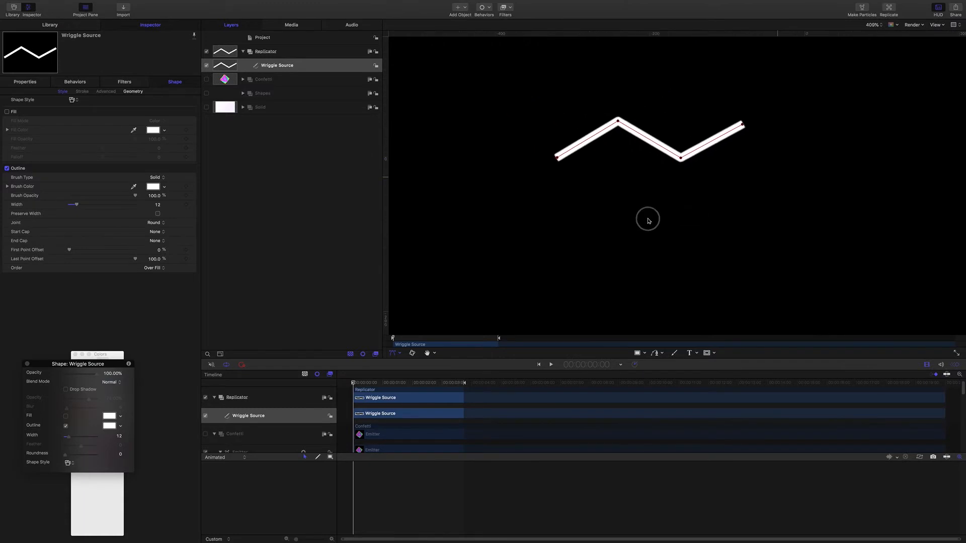
pyautogui.rightClick(557, 157)
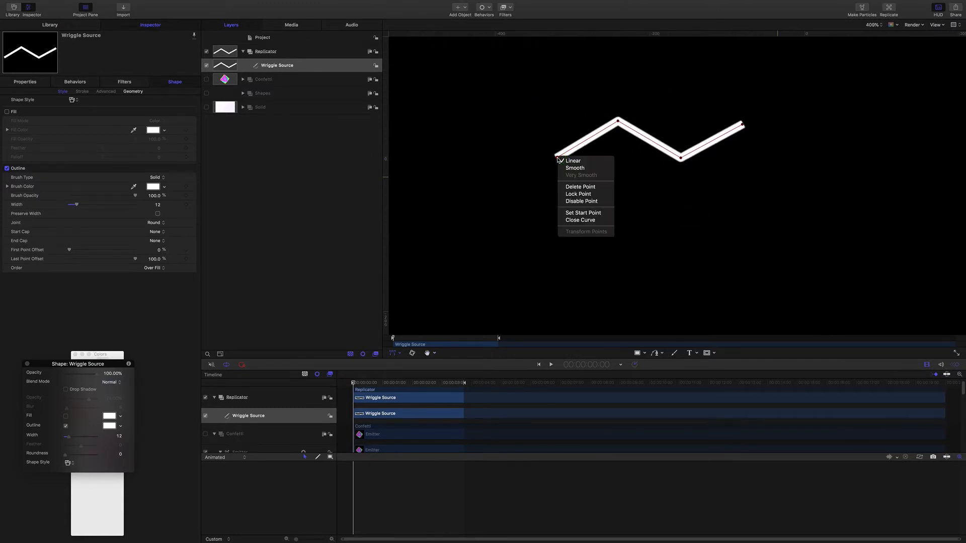
pyautogui.click(573, 169)
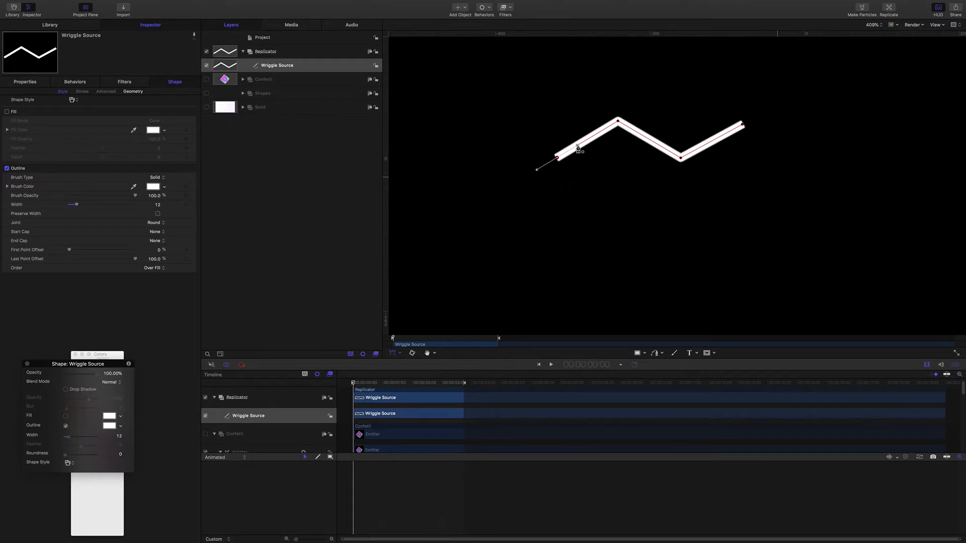
pyautogui.moveTo(578, 147); pyautogui.dragTo(582, 160)
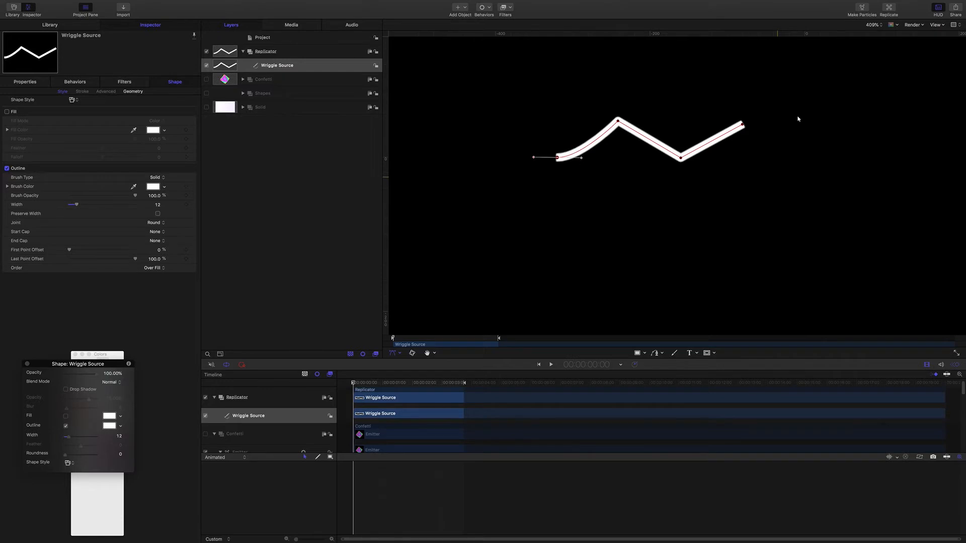
pyautogui.rightClick(747, 129)
pyautogui.click(757, 135)
pyautogui.moveTo(723, 136)
pyautogui.mouseDown()
pyautogui.moveTo(717, 156)
pyautogui.moveTo(714, 126)
pyautogui.mouseUp()
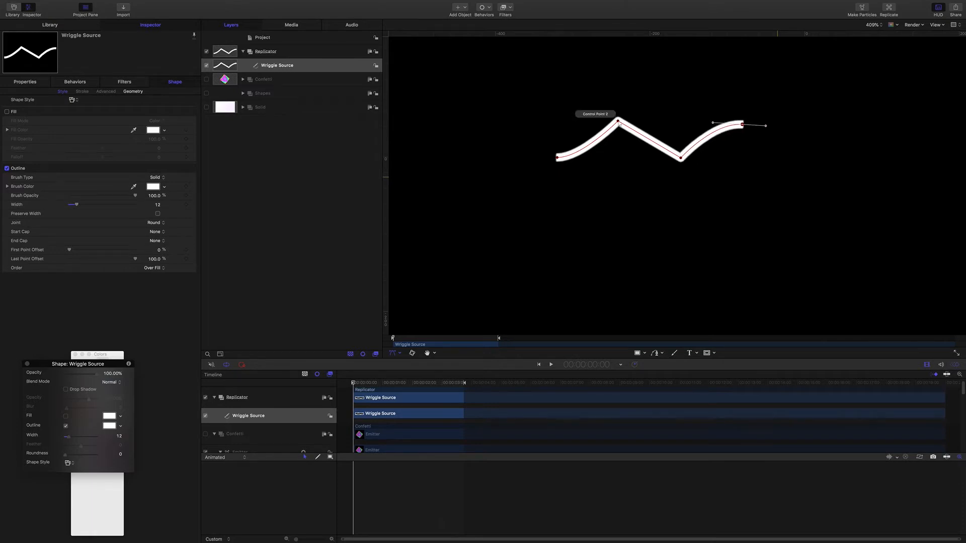
# Step: Make the two middle control points of the zigzag Smooth to form a continuous wave
pyautogui.rightClick(619, 126)
pyautogui.click(629, 132)
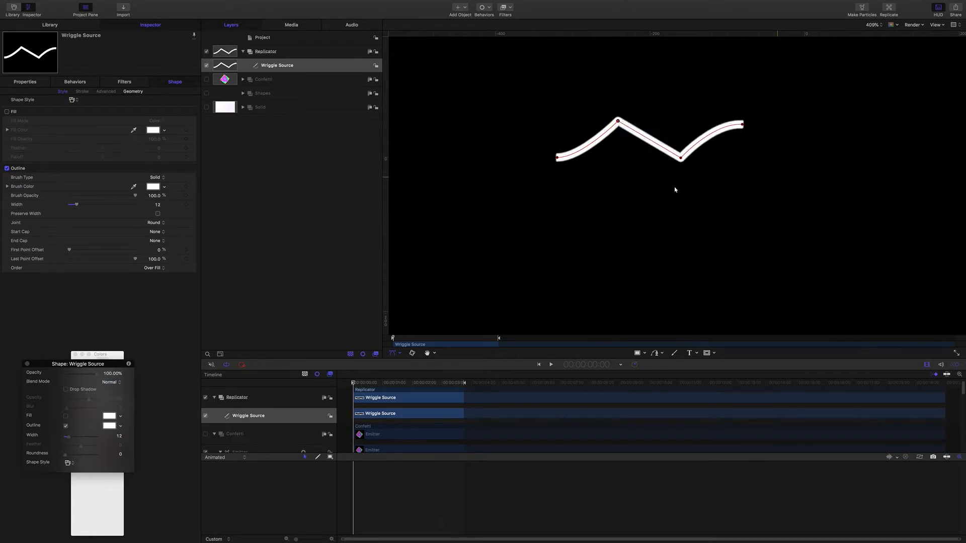
pyautogui.rightClick(685, 162)
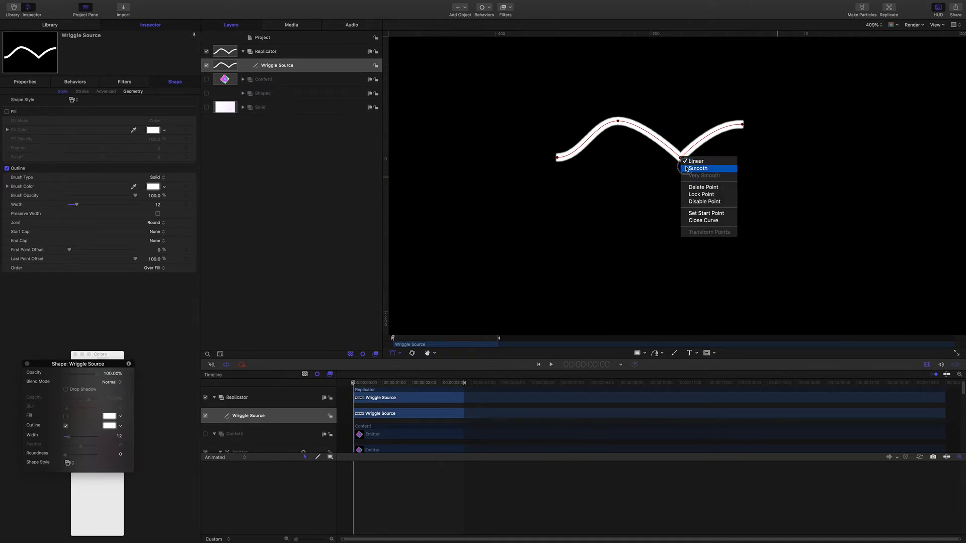
pyautogui.click(697, 166)
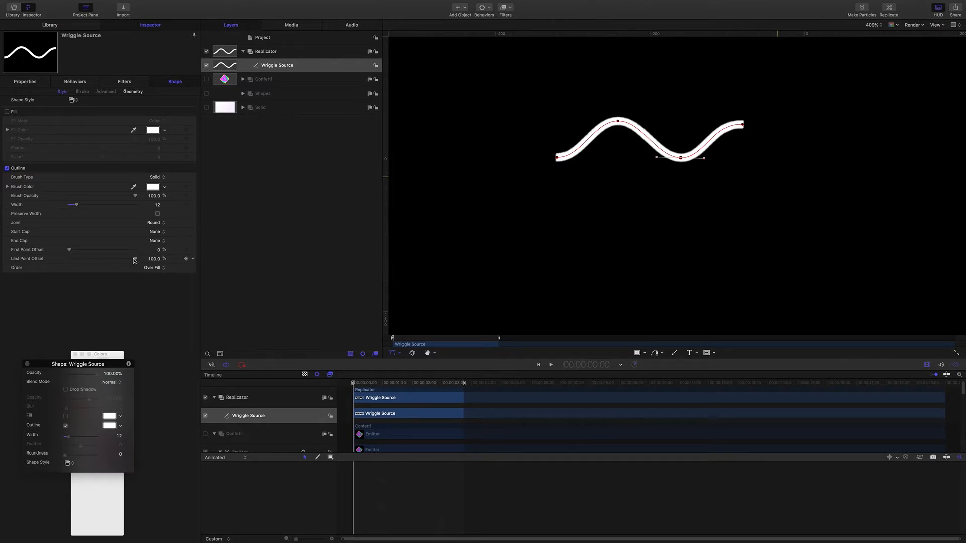
# Step: Keyframe the Wriggle Source outline's Last Point Offset from 0% at frame 0 to 100% at frame 20
pyautogui.moveTo(135, 259); pyautogui.dragTo(30, 259)
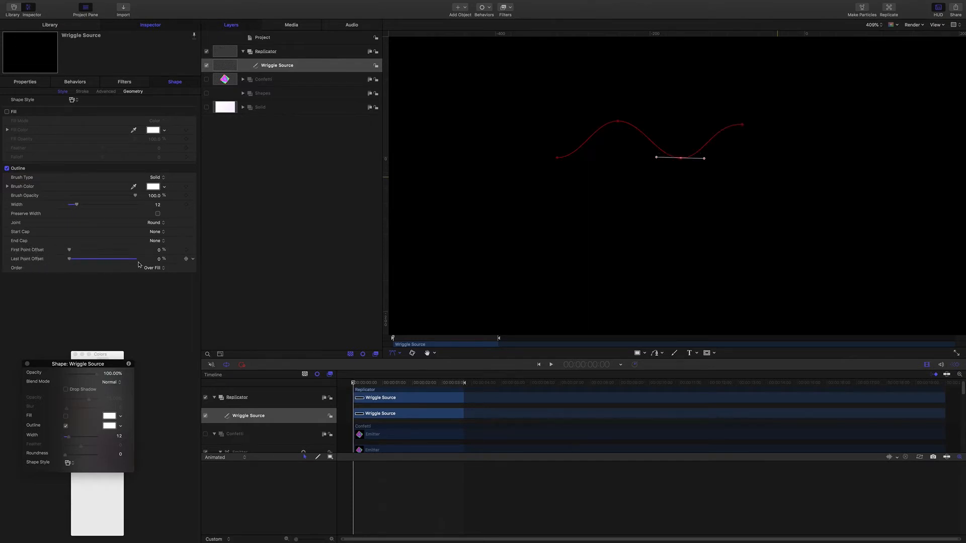
pyautogui.click(186, 260)
pyautogui.moveTo(354, 383); pyautogui.dragTo(374, 386)
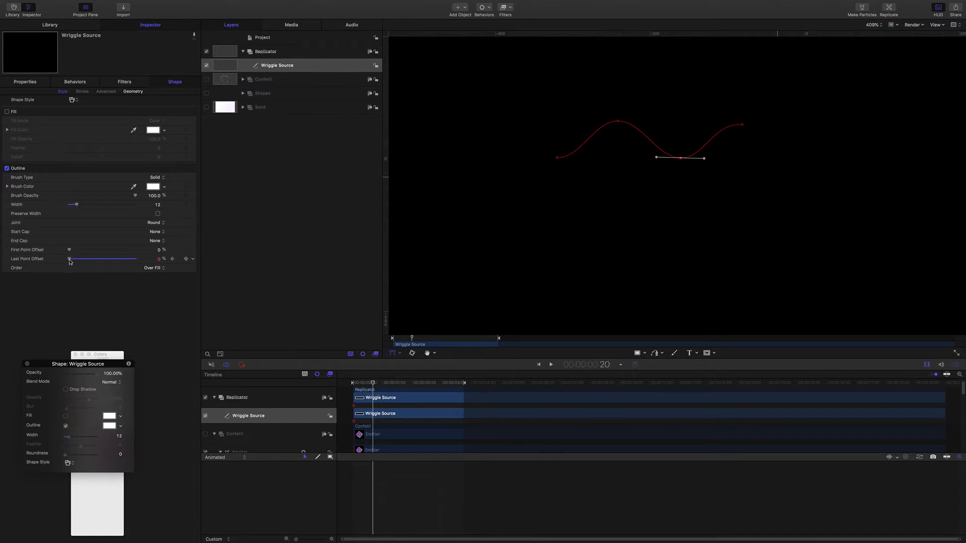
pyautogui.click(71, 260)
pyautogui.moveTo(71, 261); pyautogui.dragTo(151, 260)
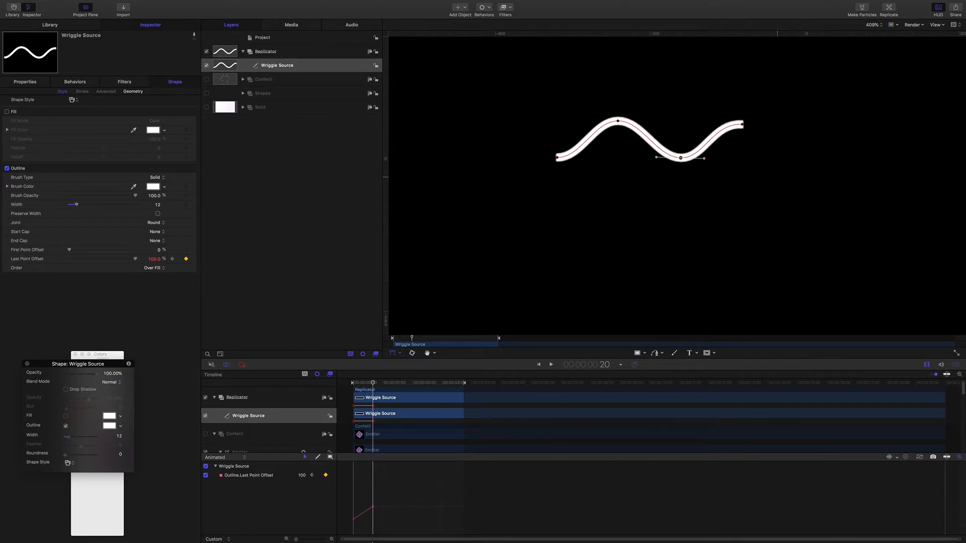
# Step: Set the Last Point Offset keyframes to Bezier and pull the end keyframe's tangent horizontally back to frame 0, then preview the ease
pyautogui.click(960, 457)
pyautogui.moveTo(342, 464); pyautogui.dragTo(386, 533)
pyautogui.rightClick(373, 466)
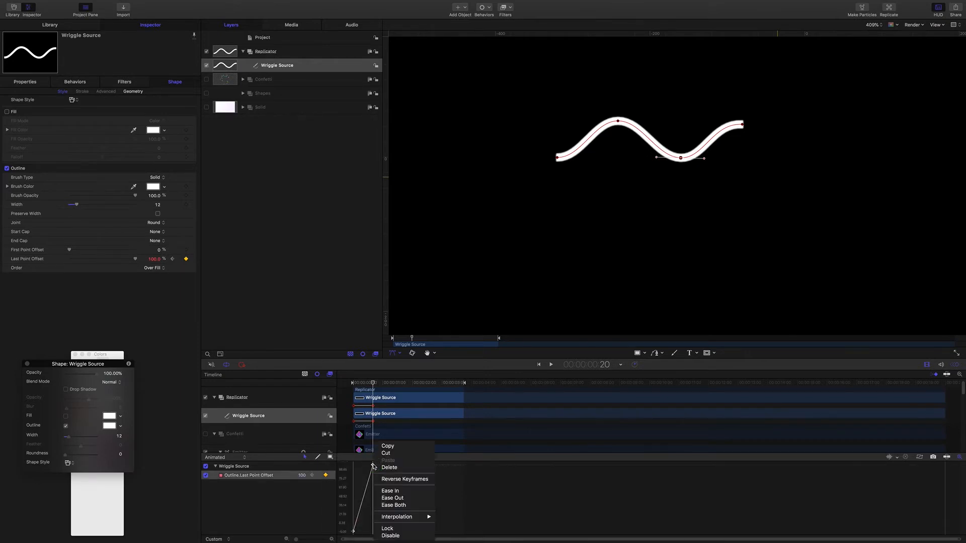
pyautogui.moveTo(406, 520)
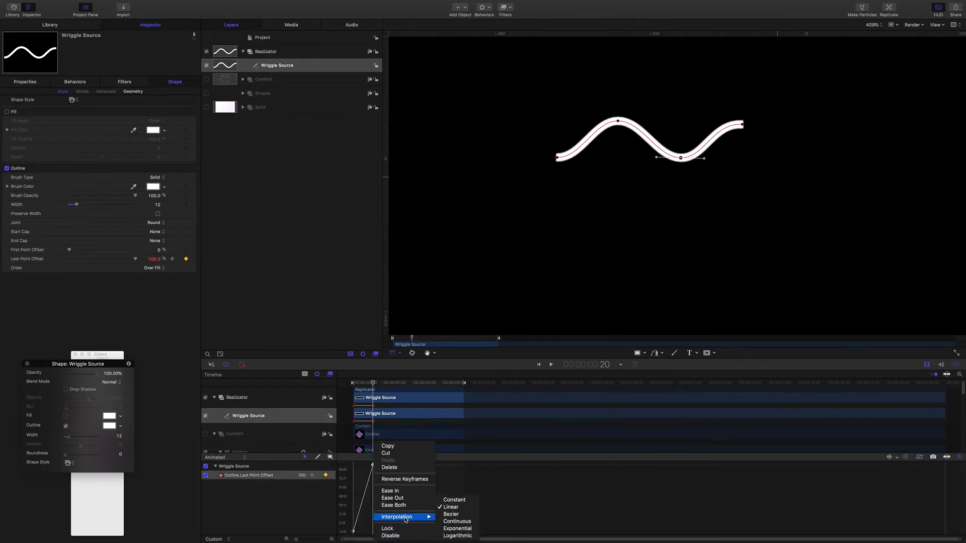
pyautogui.click(451, 514)
pyautogui.rightClick(367, 467)
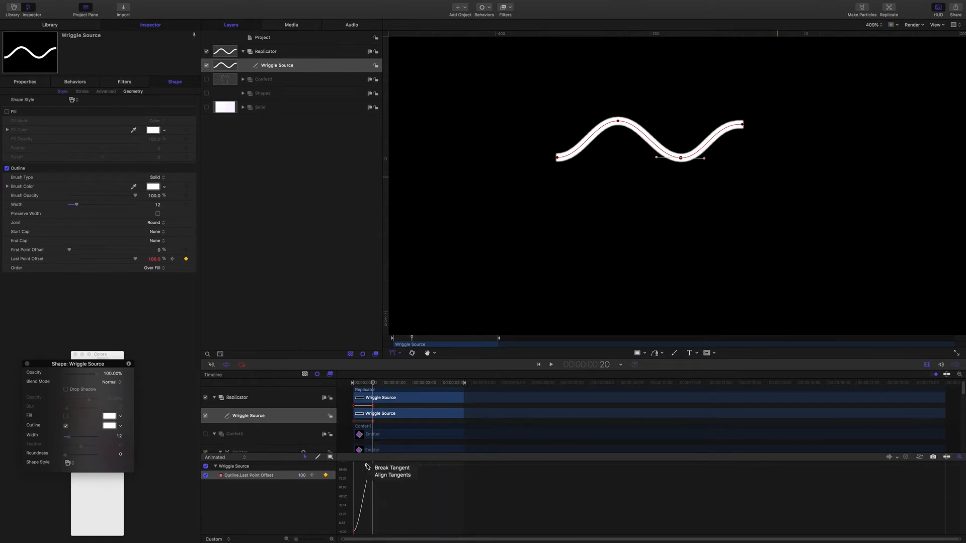
pyautogui.click(380, 468)
pyautogui.moveTo(367, 467); pyautogui.dragTo(354, 469)
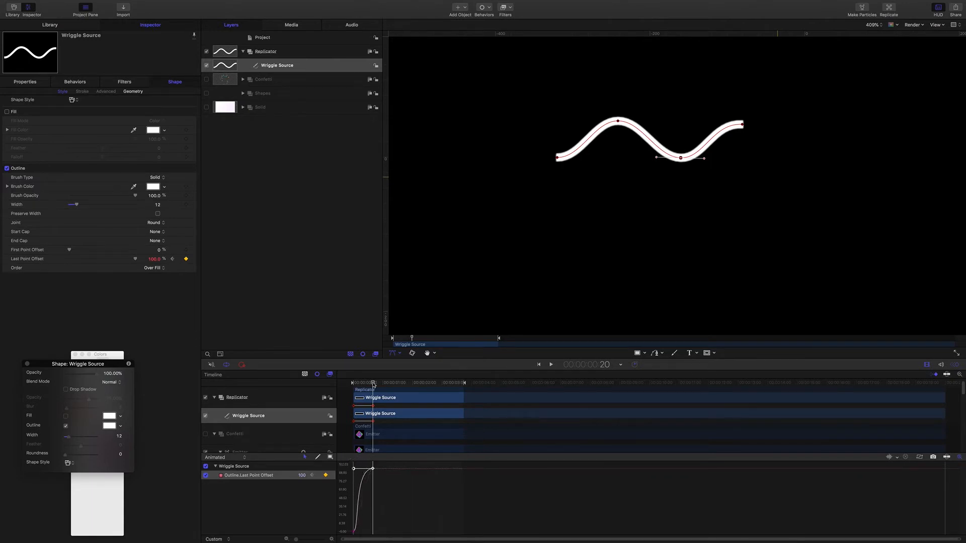
pyautogui.press('space')
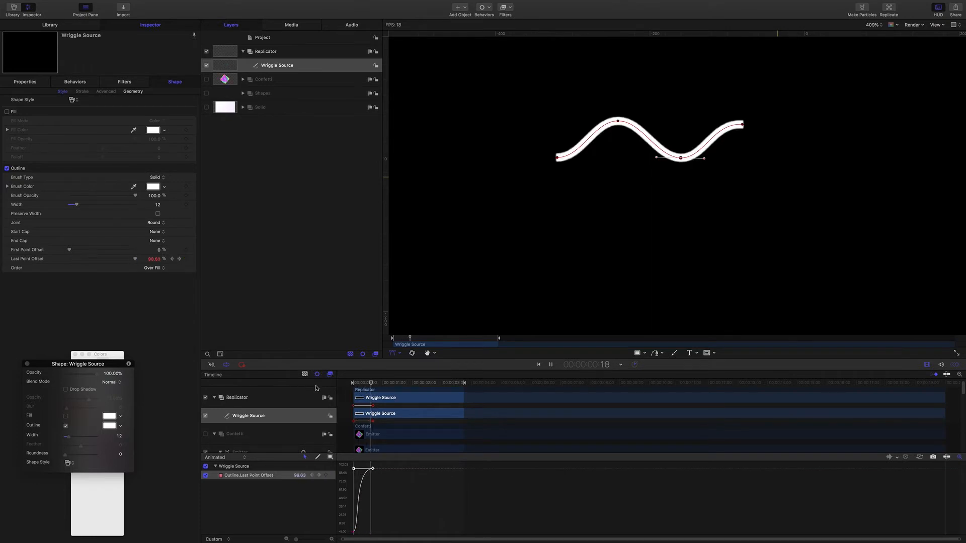
pyautogui.press('space')
# Step: Keyframe the outline's First Point Offset from 0% at frame 10 to 100% at 1:00
pyautogui.moveTo(380, 385)
pyautogui.mouseDown()
pyautogui.moveTo(337, 385)
pyautogui.moveTo(362, 382)
pyautogui.mouseUp()
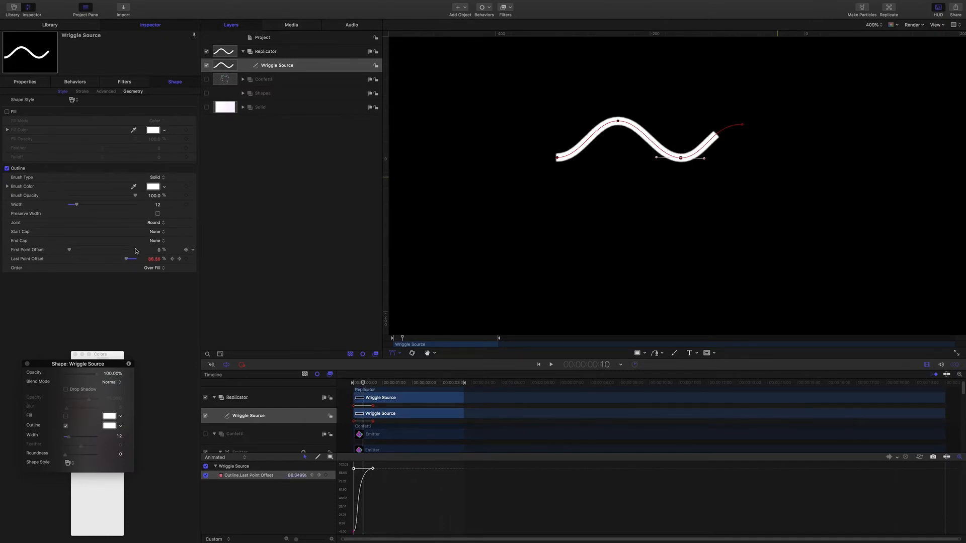
pyautogui.click(186, 250)
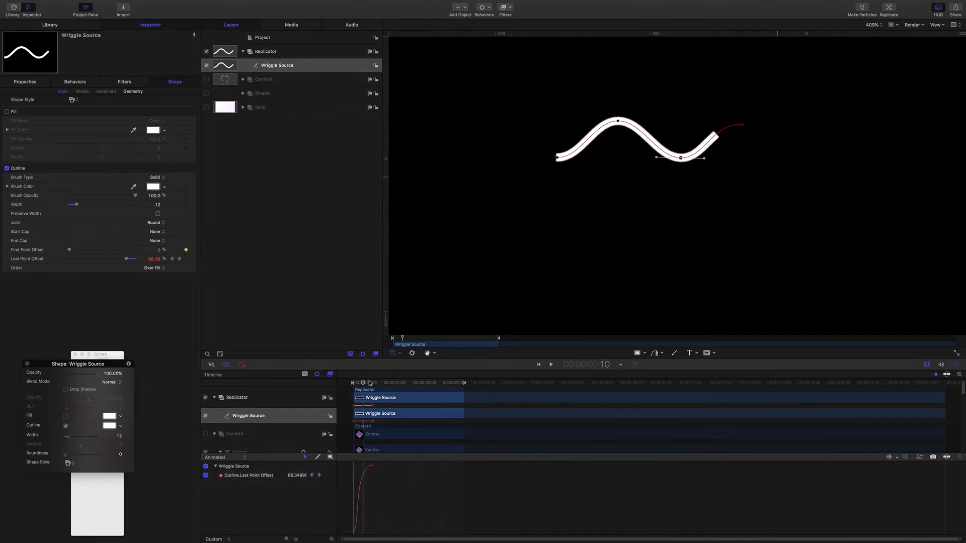
pyautogui.moveTo(363, 383); pyautogui.dragTo(382, 385)
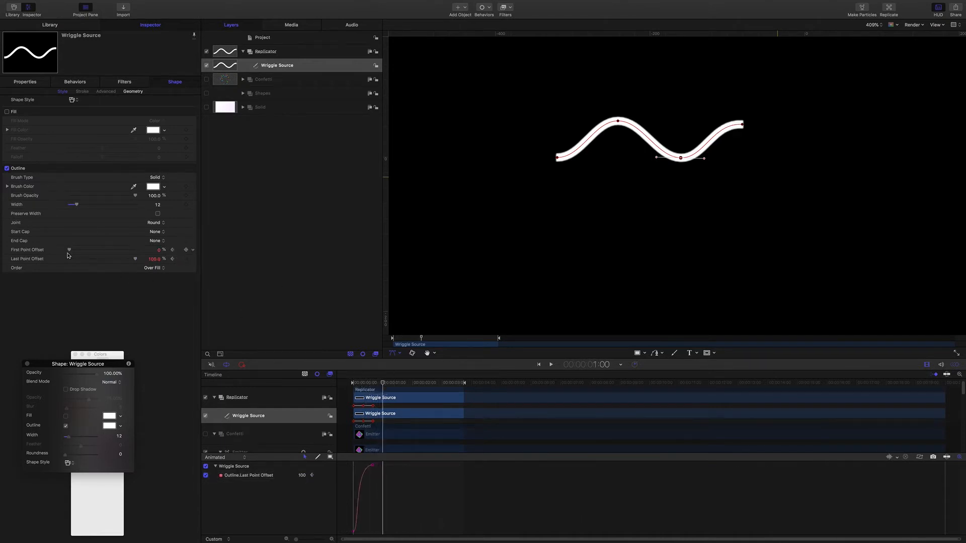
pyautogui.moveTo(68, 250); pyautogui.dragTo(172, 260)
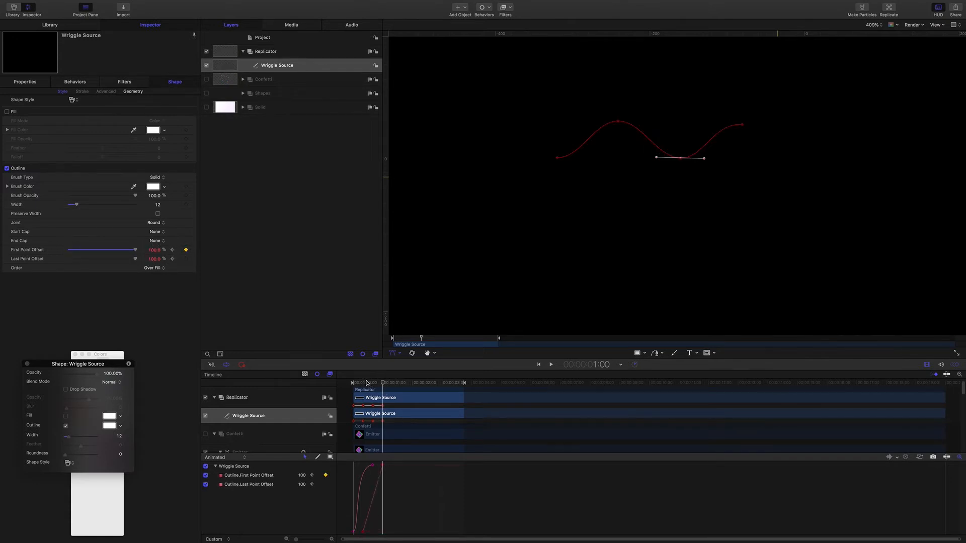
# Step: Isolate the First Point Offset curve, set its keyframes to Bezier and extend the end tangent horizontally back to about frame 10
pyautogui.click(257, 476)
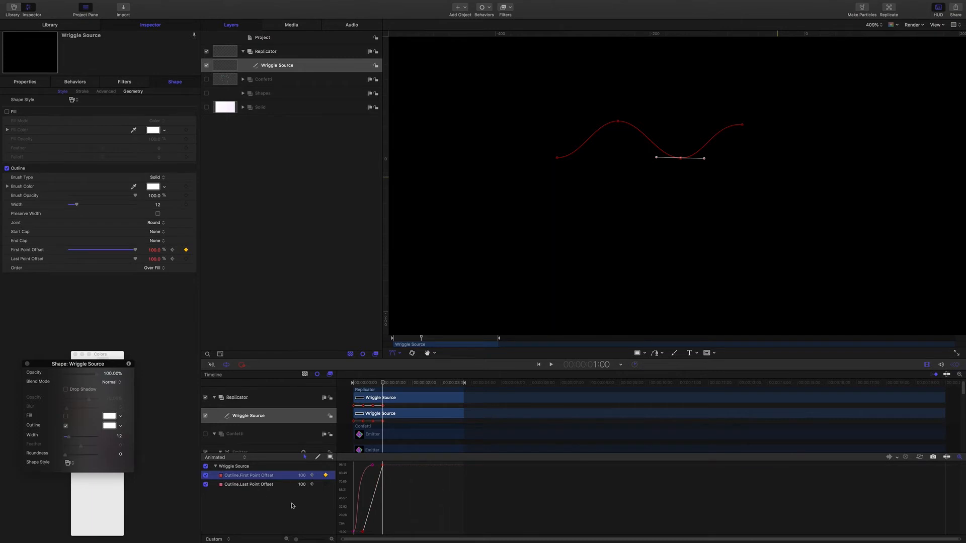
pyautogui.click(206, 485)
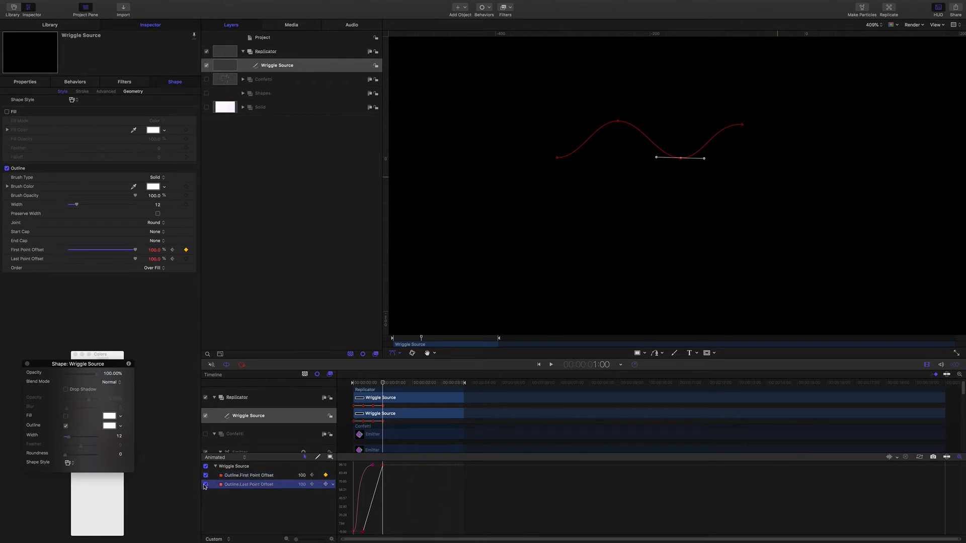
pyautogui.moveTo(361, 510); pyautogui.dragTo(387, 536)
pyautogui.rightClick(382, 518)
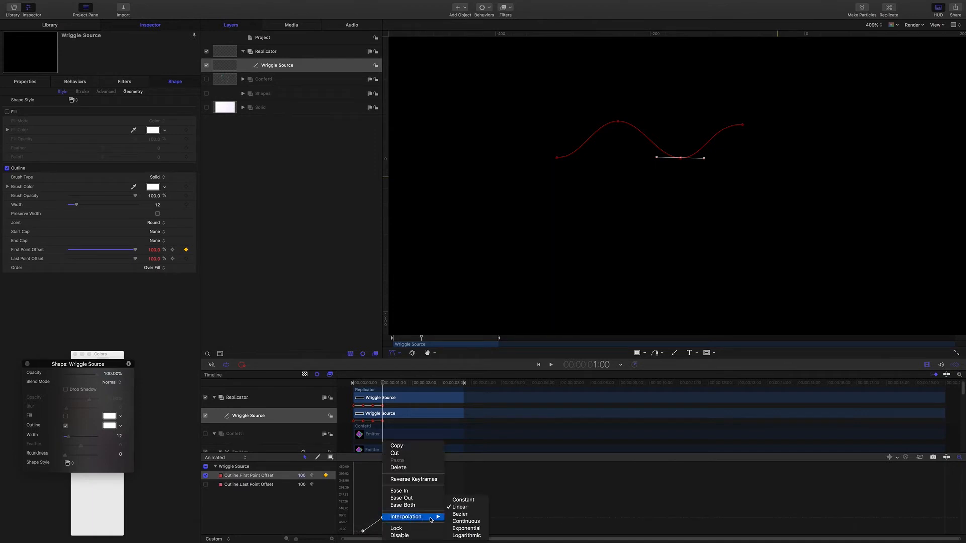
pyautogui.click(463, 514)
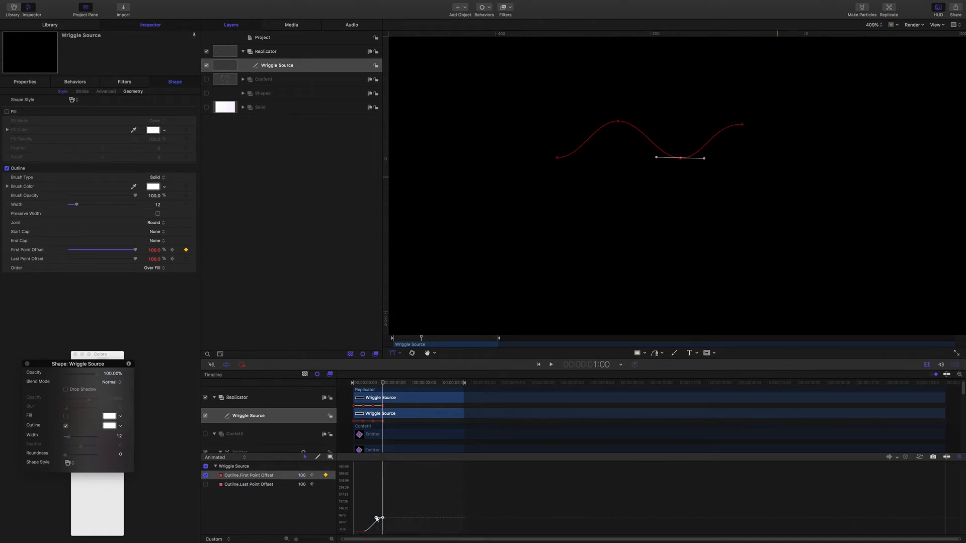
pyautogui.click(376, 518)
pyautogui.moveTo(376, 518); pyautogui.dragTo(365, 518)
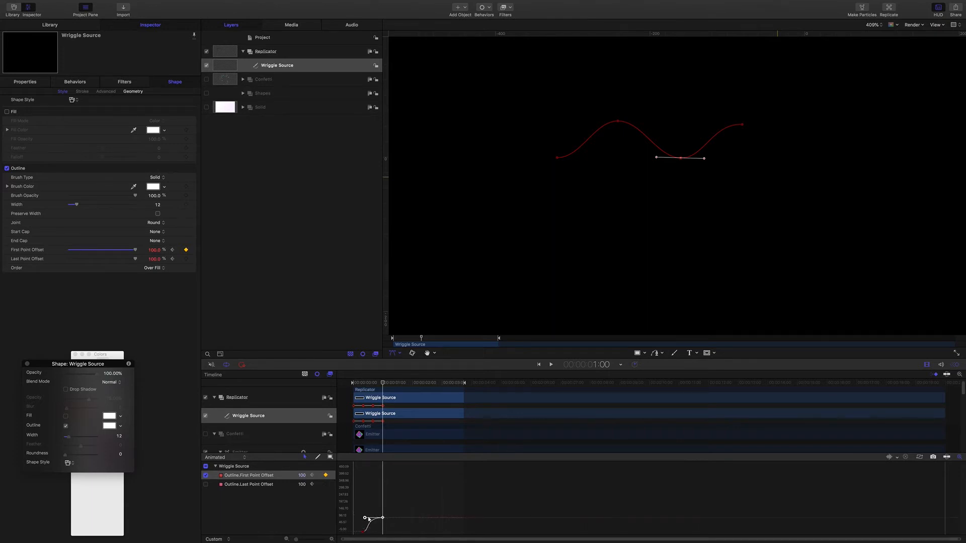
pyautogui.click(959, 458)
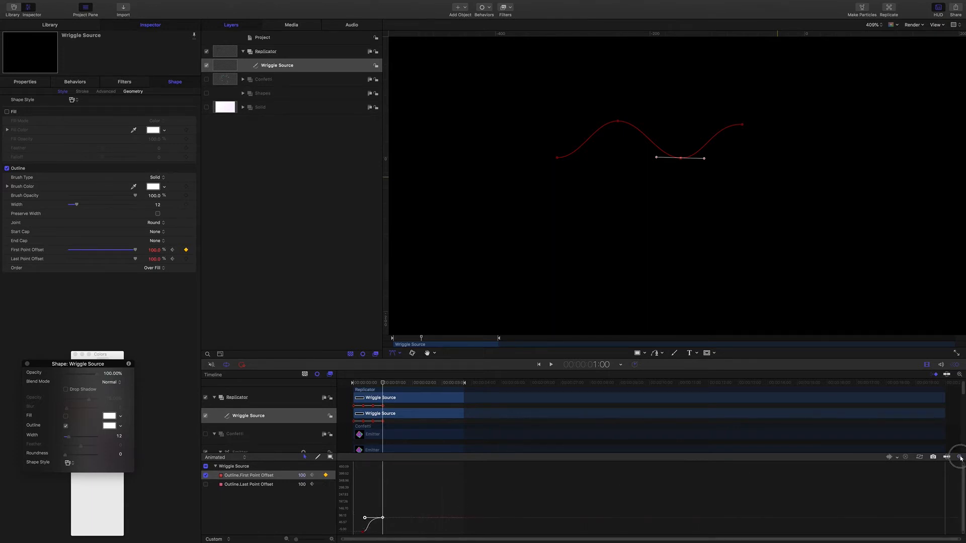
pyautogui.click(206, 484)
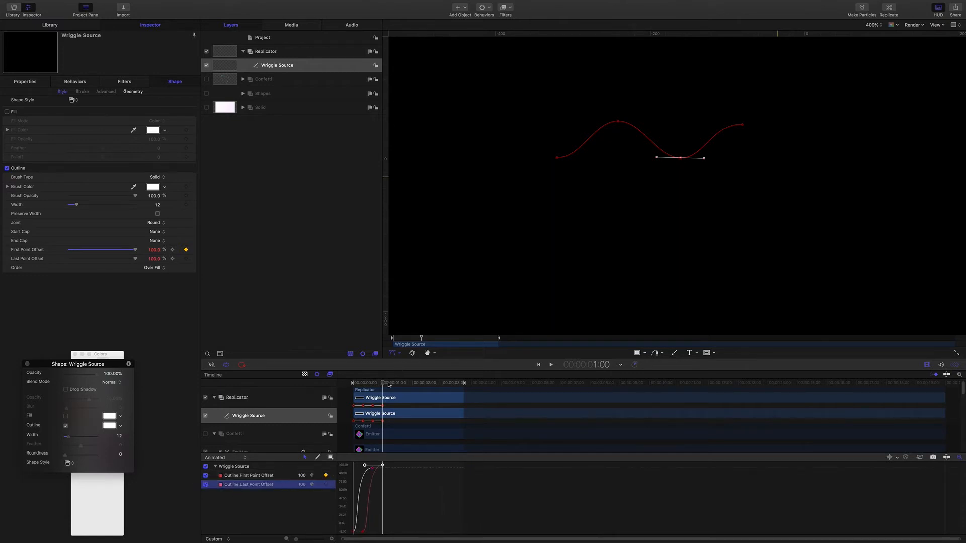
# Step: Deselect the shape and play the wriggle animation several times from the start to review its motion
pyautogui.moveTo(388, 384); pyautogui.dragTo(280, 380)
pyautogui.click(314, 260)
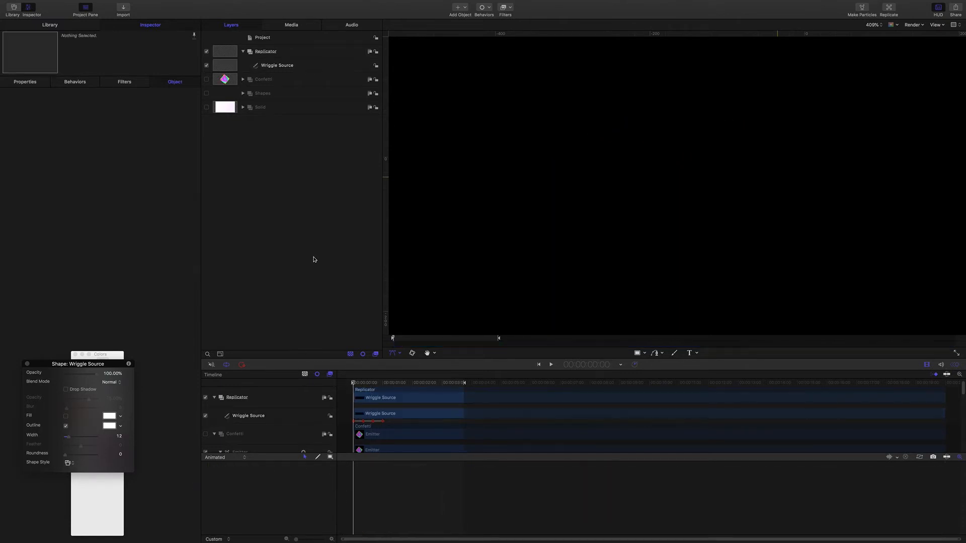
pyautogui.press('space')
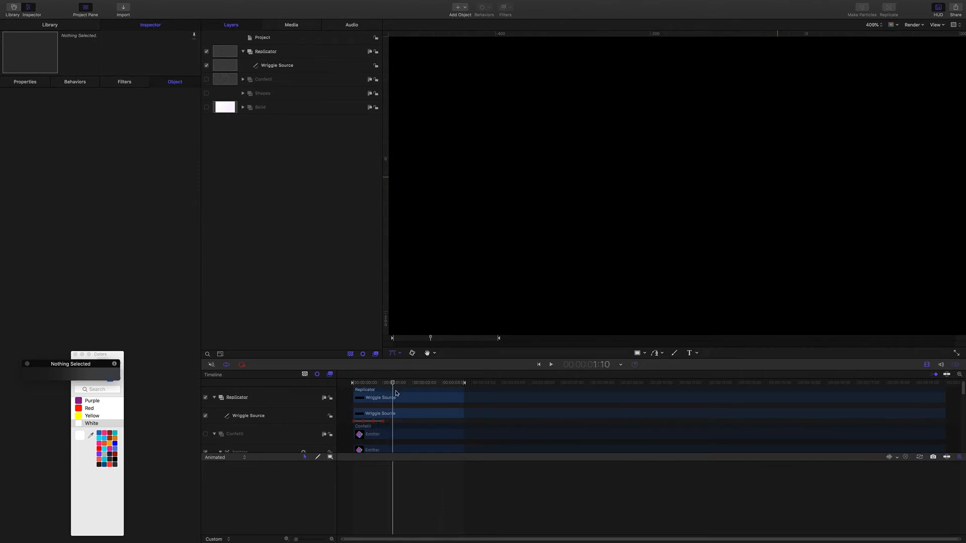
pyautogui.moveTo(394, 383); pyautogui.dragTo(309, 383)
pyautogui.press('space')
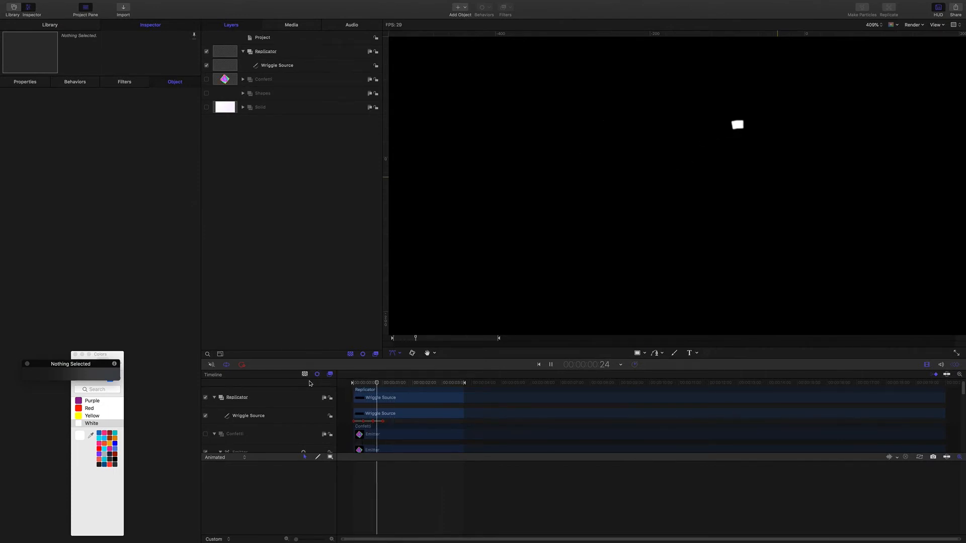
pyautogui.press('space')
pyautogui.moveTo(387, 382); pyautogui.dragTo(298, 382)
pyautogui.press('space')
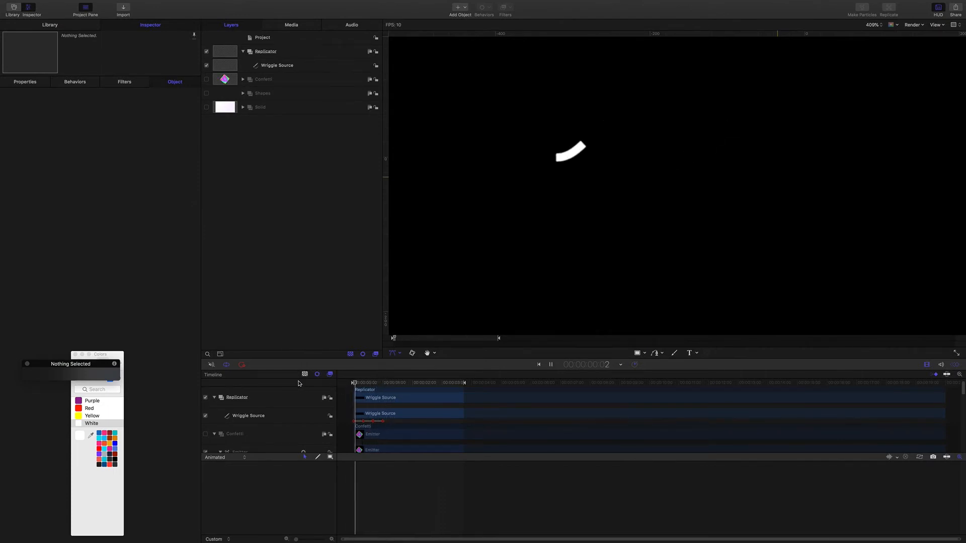
pyautogui.press('space')
pyautogui.click(354, 383)
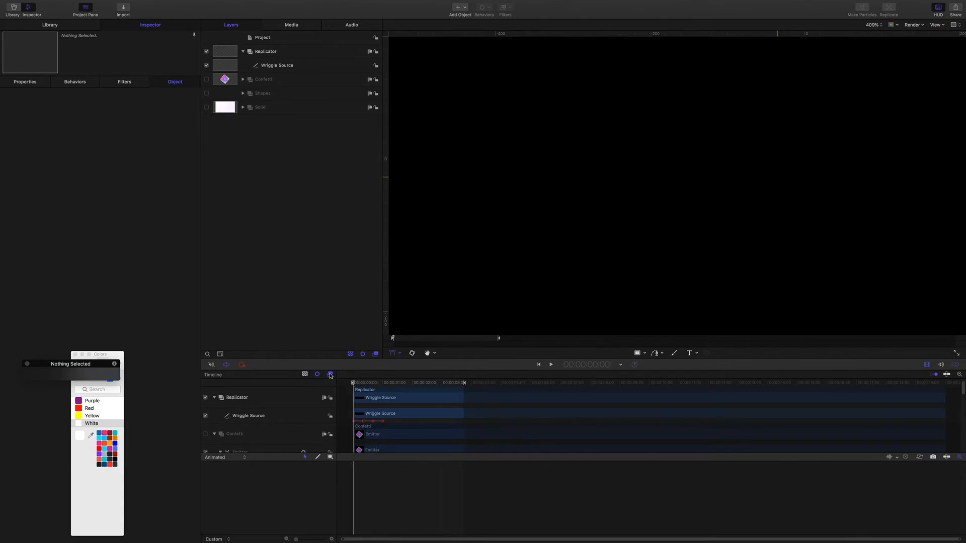
pyautogui.press('space')
pyautogui.press('space')
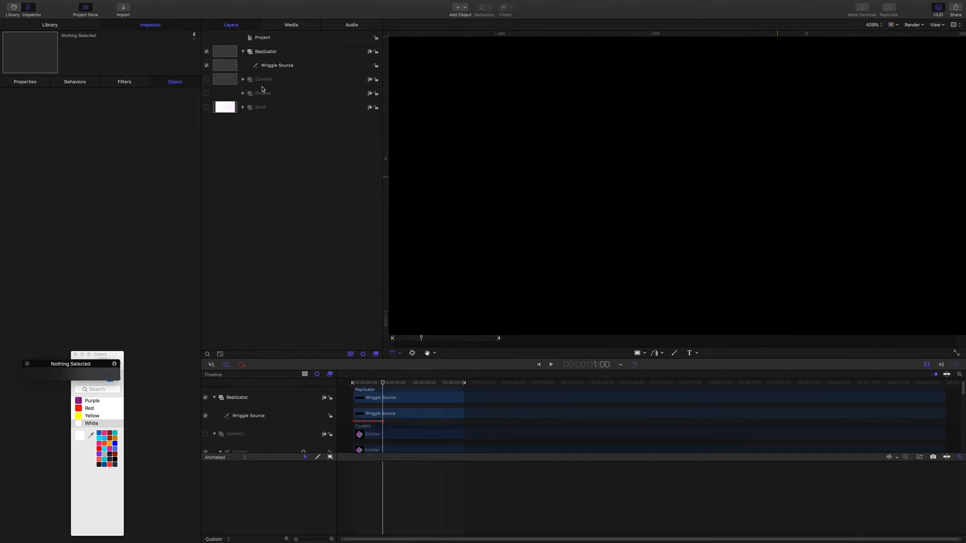
# Step: Replicate the Wriggle Source shape at frame 11 with the whole canvas fitted in view
pyautogui.moveTo(383, 383); pyautogui.dragTo(365, 385)
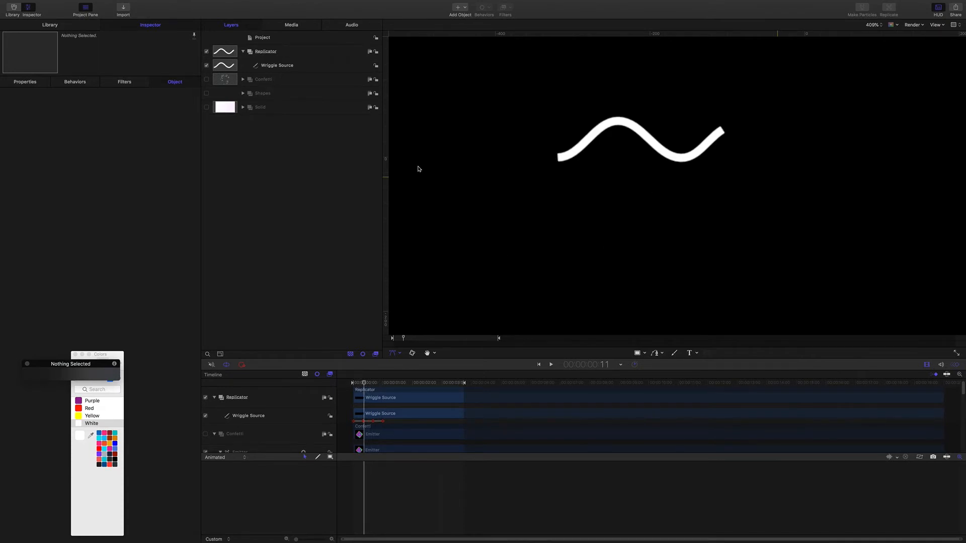
pyautogui.hotkey('shift', 'z')
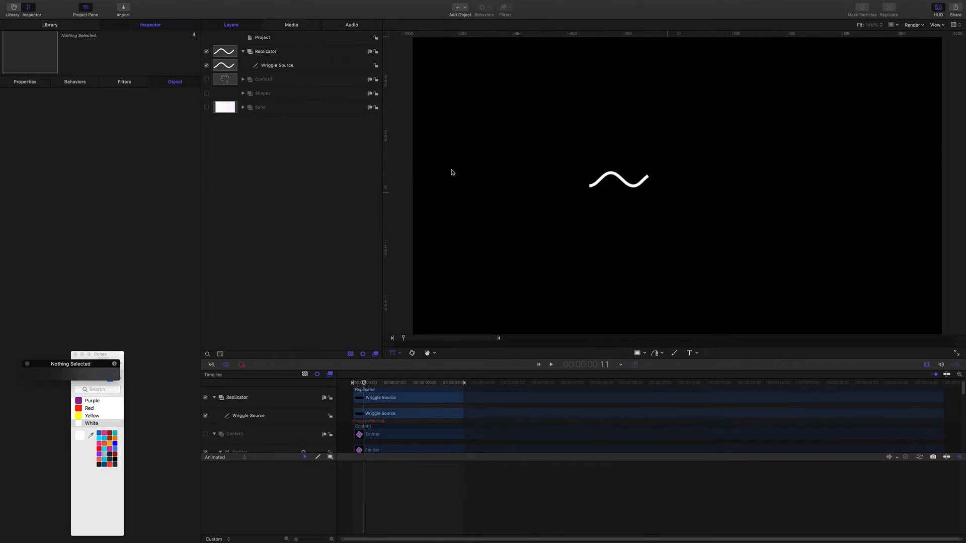
pyautogui.click(283, 66)
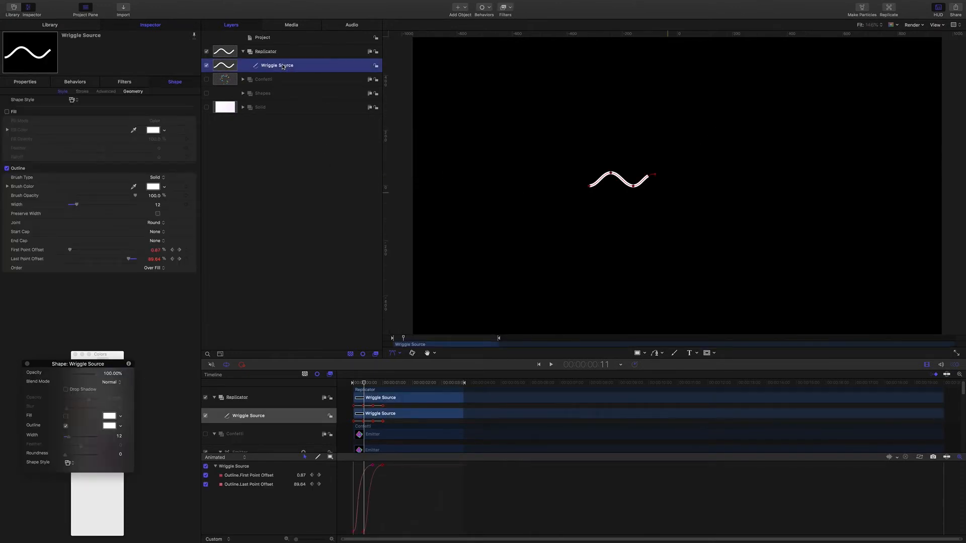
pyautogui.press('l')
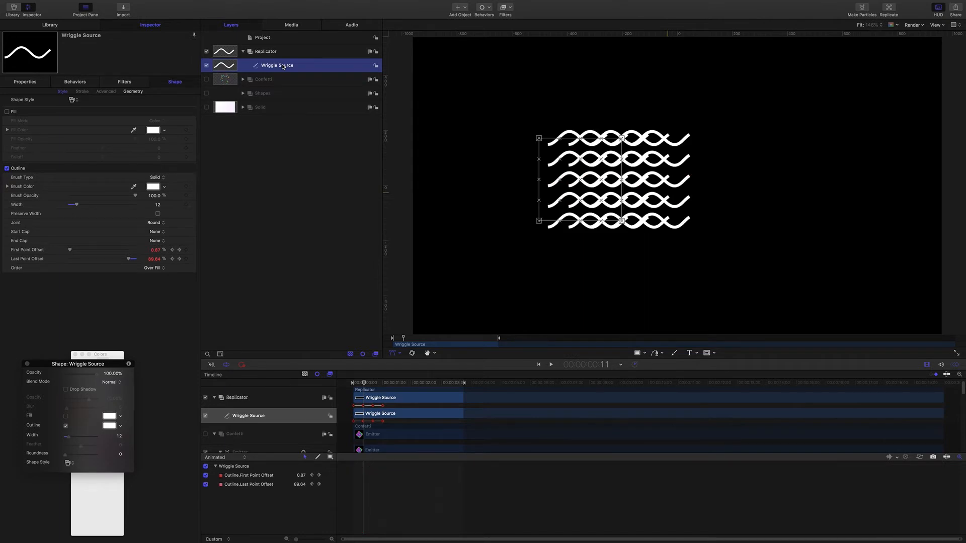
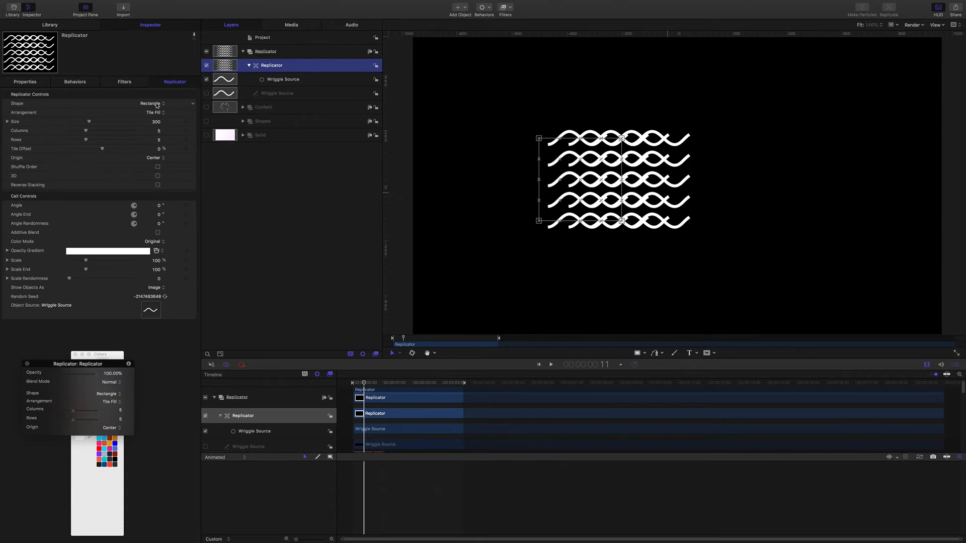
# Step: Set the replicator's shape to Circle and its arrangement to Outline, and enable Align Angle
pyautogui.click(157, 104)
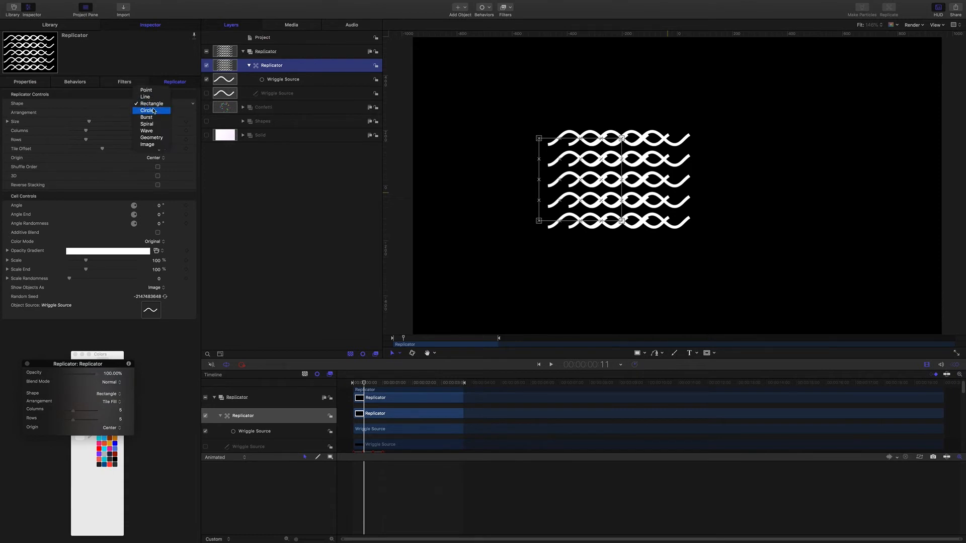
pyautogui.click(158, 109)
pyautogui.click(157, 112)
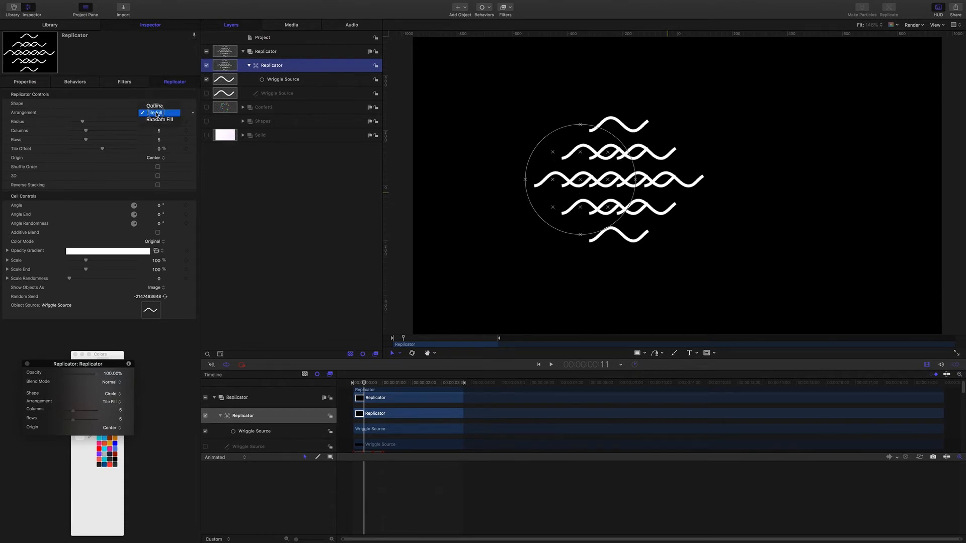
pyautogui.click(156, 106)
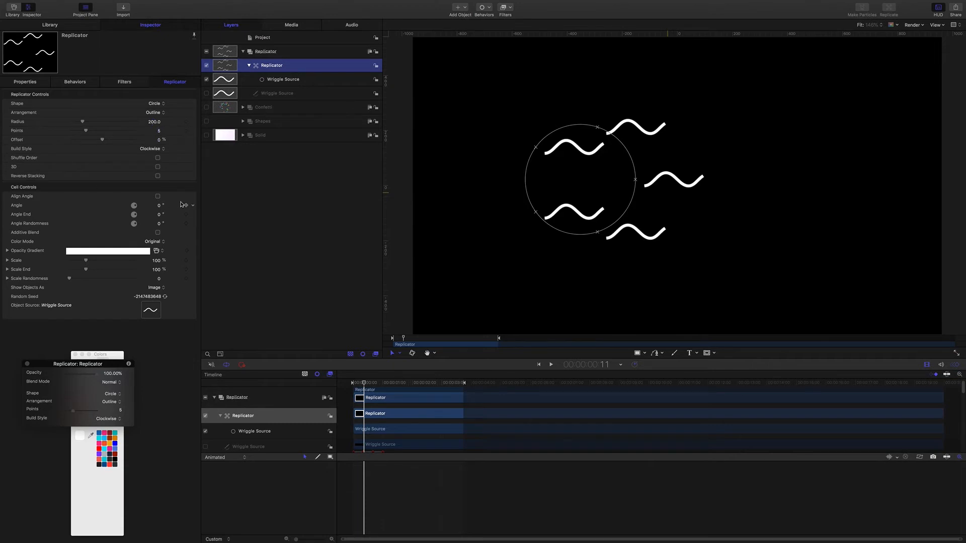
pyautogui.click(158, 197)
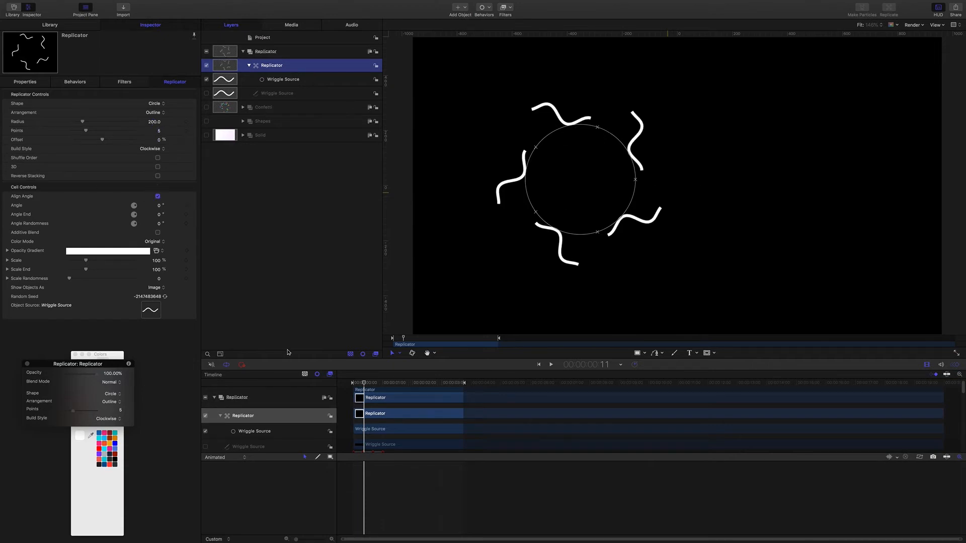
# Step: Rotate the replicator cells to an angle of about -114.9° so the wriggles point outward, checking the motion at early frames
pyautogui.moveTo(351, 384); pyautogui.dragTo(360, 384)
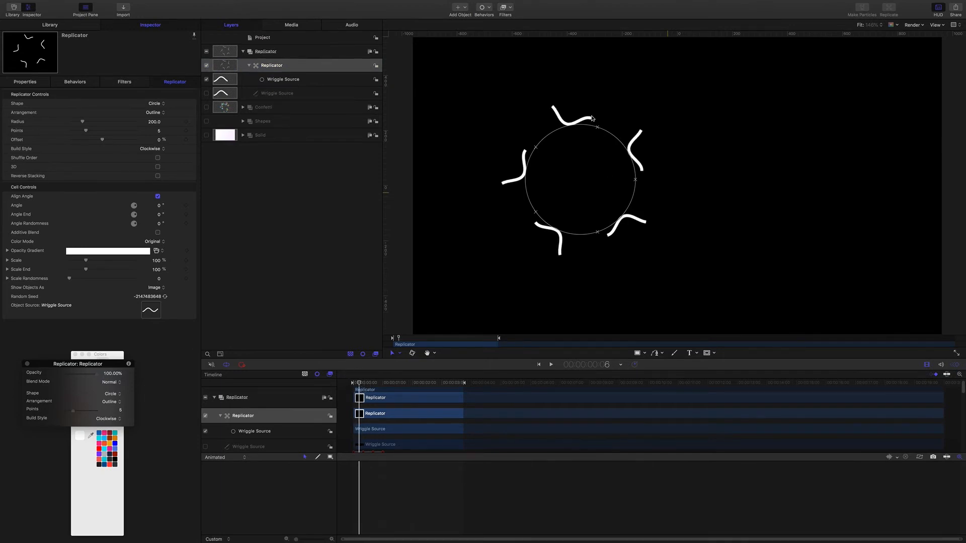
pyautogui.click(160, 207)
pyautogui.moveTo(160, 208); pyautogui.dragTo(104, 208)
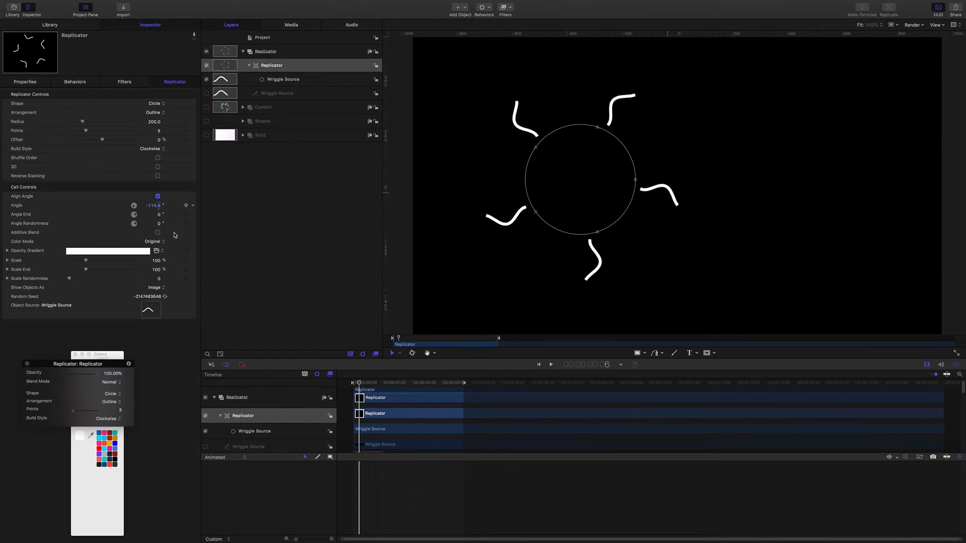
pyautogui.moveTo(362, 385)
pyautogui.mouseDown()
pyautogui.moveTo(338, 382)
pyautogui.moveTo(360, 382)
pyautogui.mouseUp()
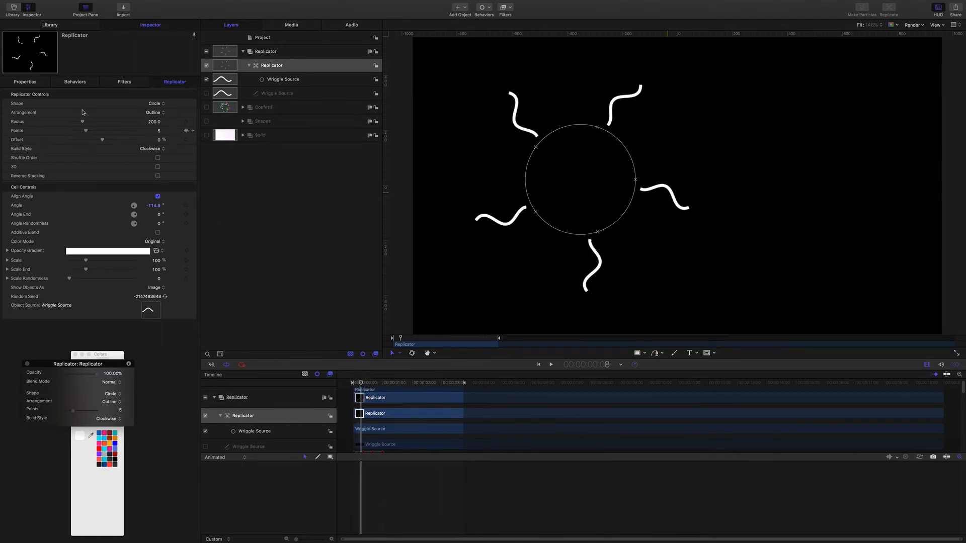
# Step: Reset the replicator's position to 0 px on all axes to center it on the canvas
pyautogui.click(26, 82)
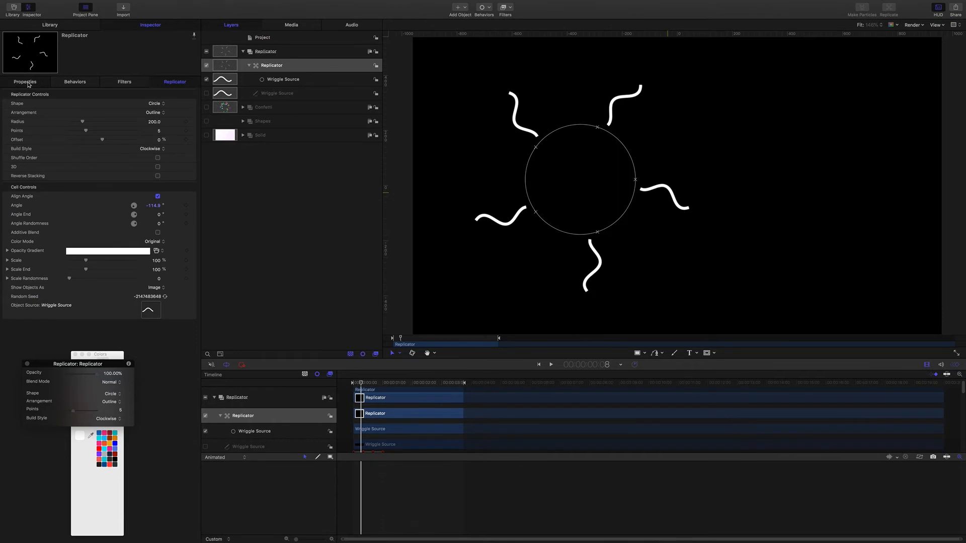
pyautogui.click(193, 105)
pyautogui.press('super+z')
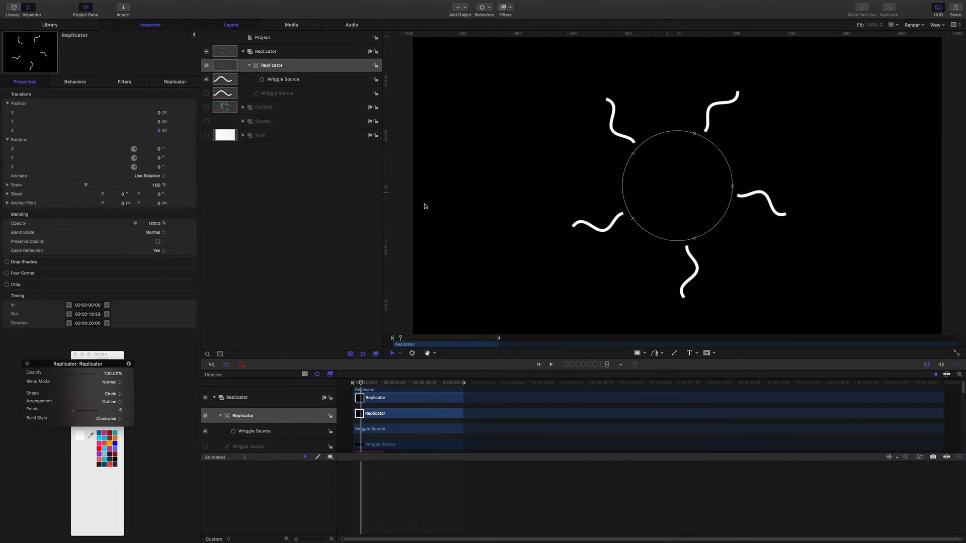
# Step: Make the Confetti group visible and play it together with the replicated wriggles from the start
pyautogui.click(206, 107)
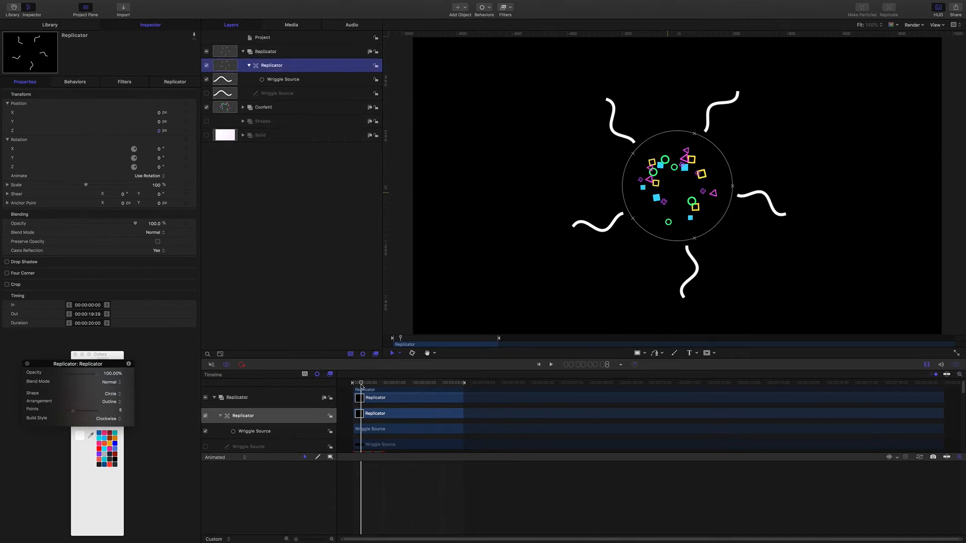
pyautogui.moveTo(362, 385); pyautogui.dragTo(315, 383)
pyautogui.press('space')
pyautogui.press('space')
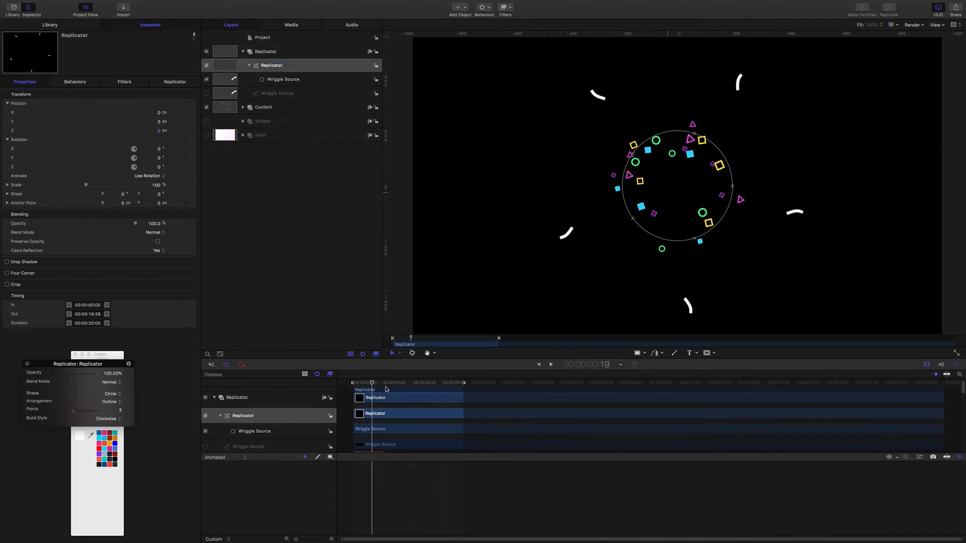
pyautogui.moveTo(374, 386); pyautogui.dragTo(364, 385)
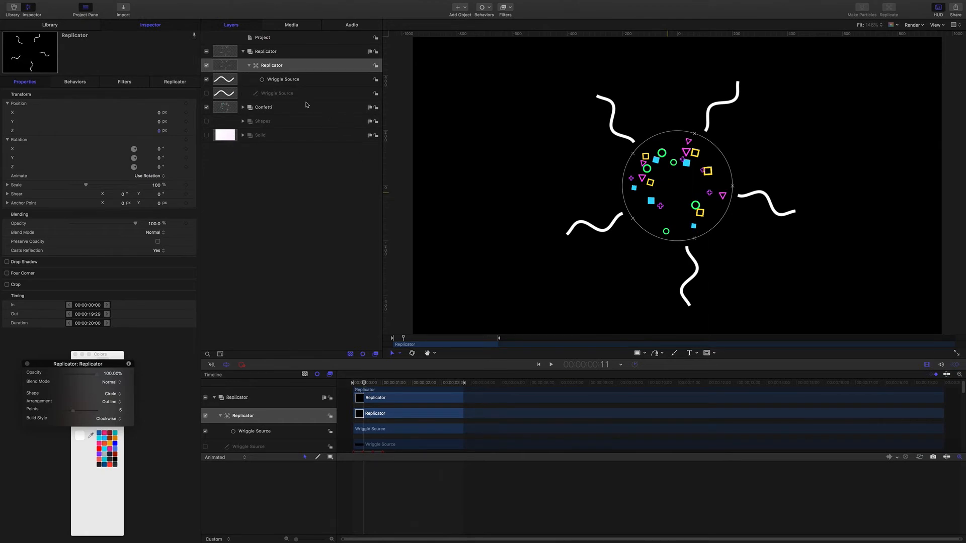
# Step: Scale the original Wriggle Source shape to 50% and check the smaller wriggles around frame 8
pyautogui.click(286, 93)
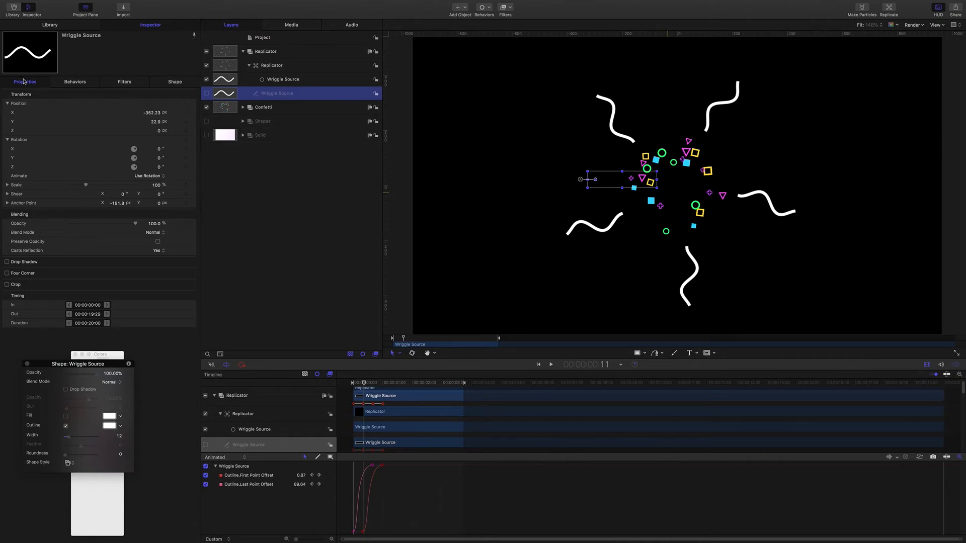
pyautogui.click(157, 185)
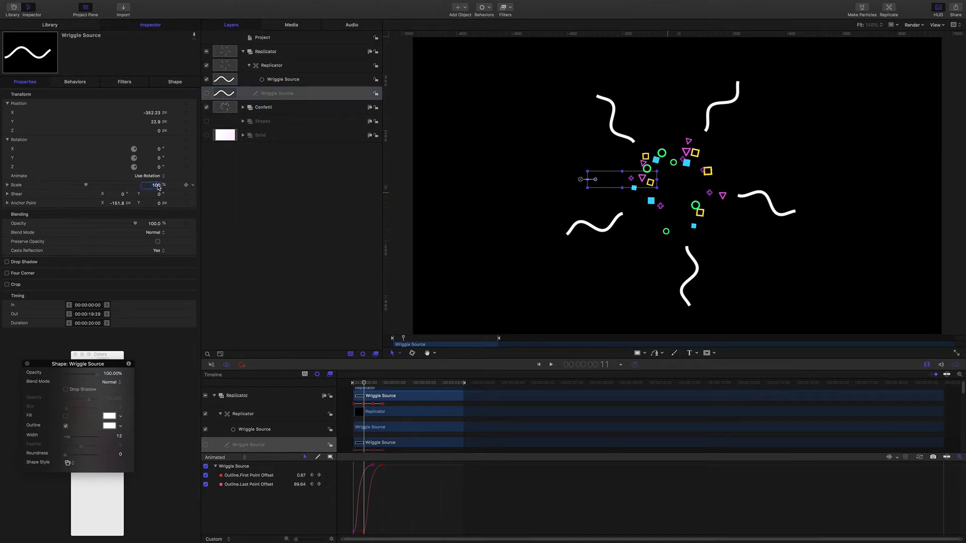
pyautogui.write('50')
pyautogui.press('Return')
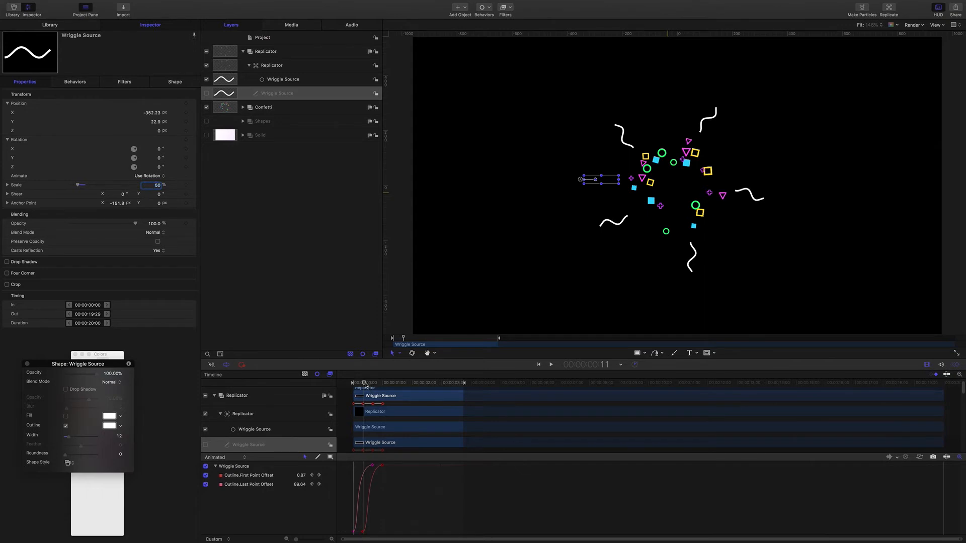
pyautogui.moveTo(366, 384)
pyautogui.mouseDown()
pyautogui.moveTo(352, 383)
pyautogui.moveTo(371, 381)
pyautogui.moveTo(361, 384)
pyautogui.mouseUp()
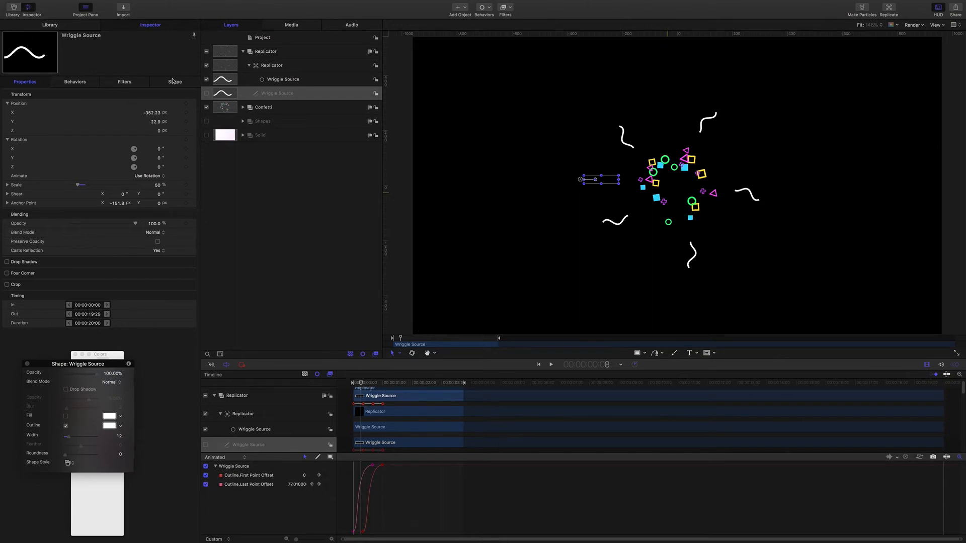
# Step: Reduce the replicator circle's radius to 80
pyautogui.click(271, 66)
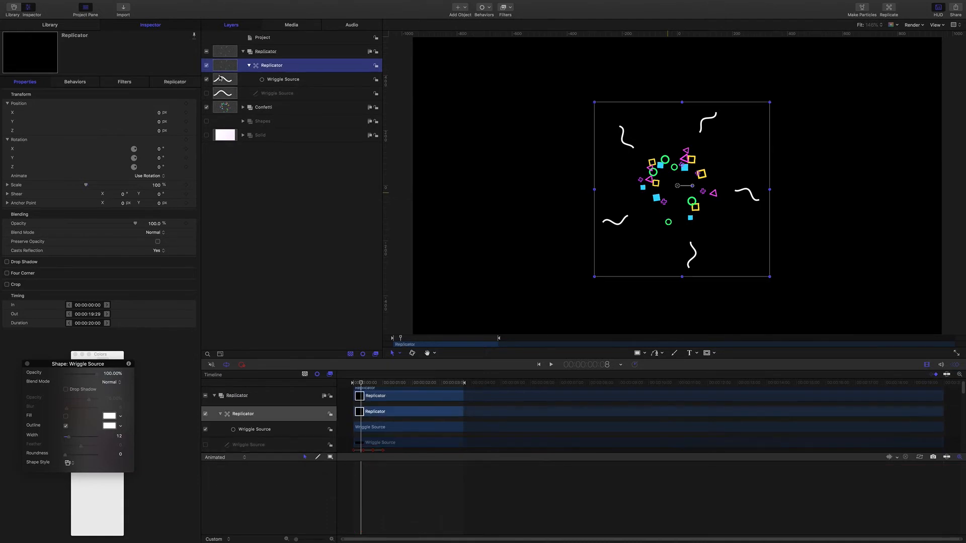
pyautogui.click(175, 82)
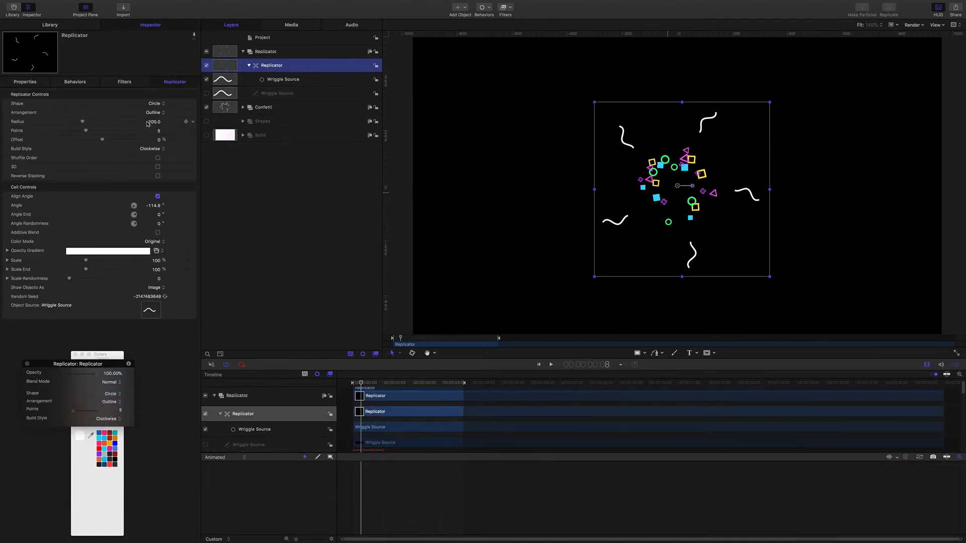
pyautogui.moveTo(154, 123); pyautogui.dragTo(116, 124)
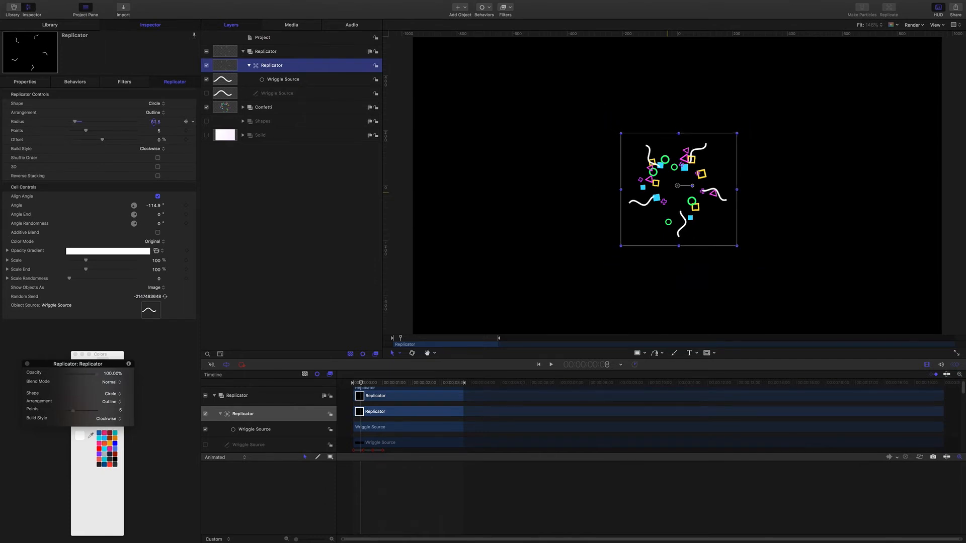
pyautogui.click(156, 122)
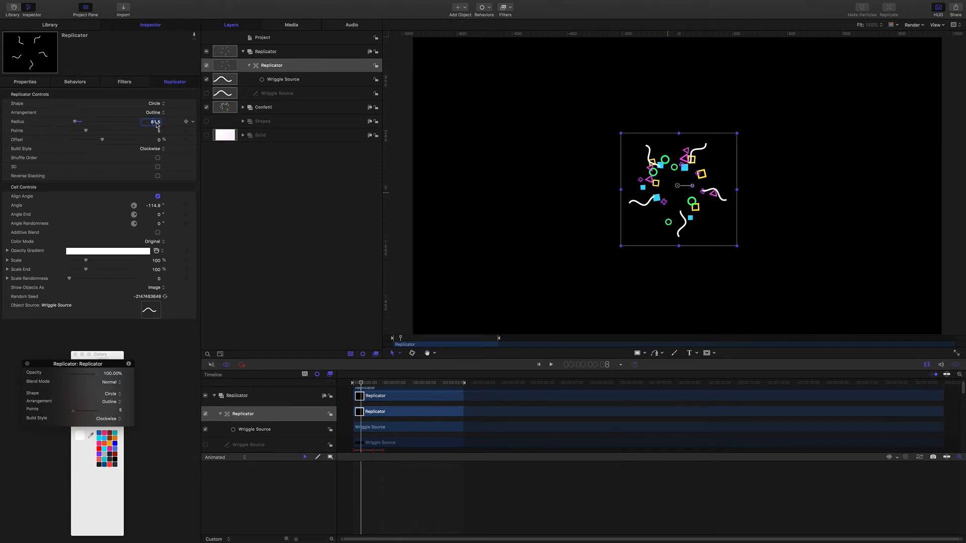
pyautogui.press('Return')
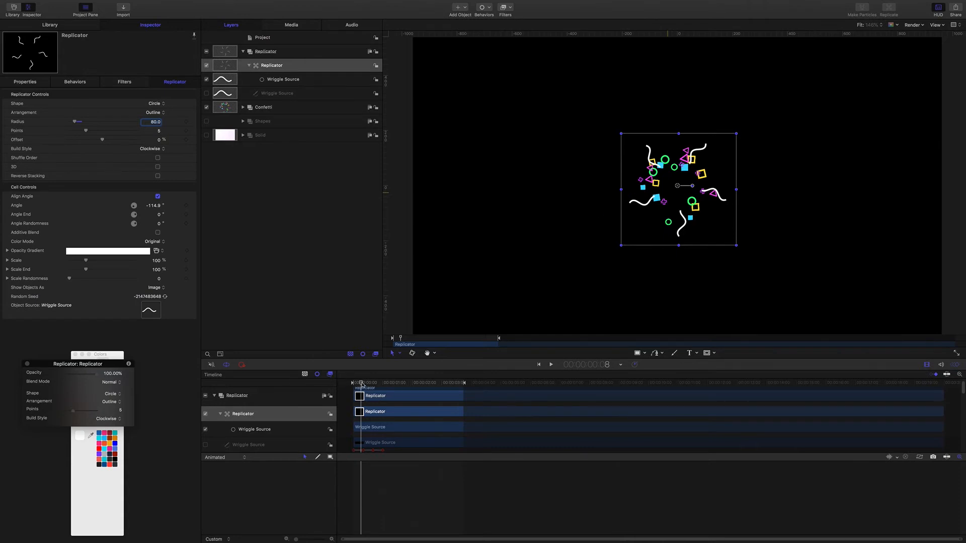
# Step: Keyframe the replicator's Radius from 80 at frame 0 to 180 at 1:00 and preview the expansion
pyautogui.moveTo(361, 384)
pyautogui.mouseDown()
pyautogui.moveTo(352, 383)
pyautogui.moveTo(373, 383)
pyautogui.mouseUp()
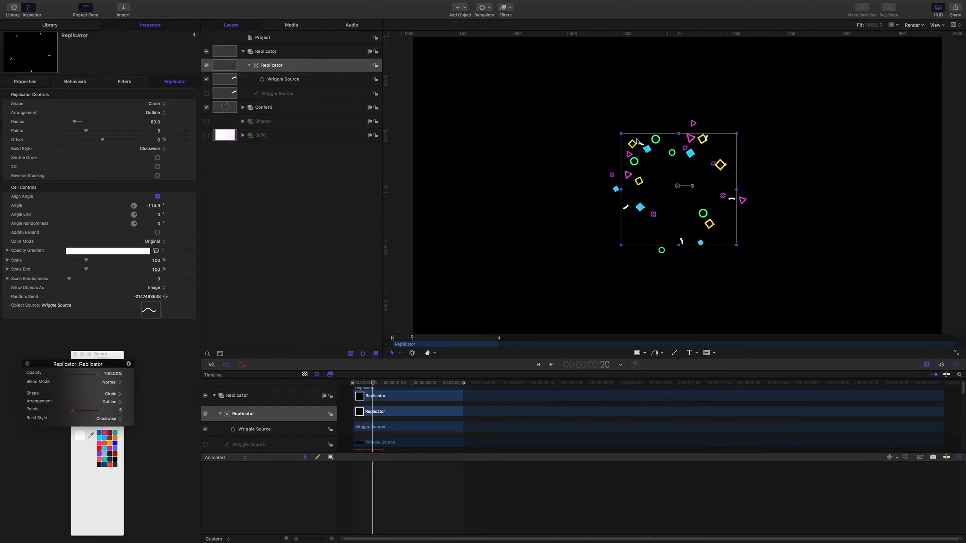
pyautogui.moveTo(373, 384); pyautogui.dragTo(352, 384)
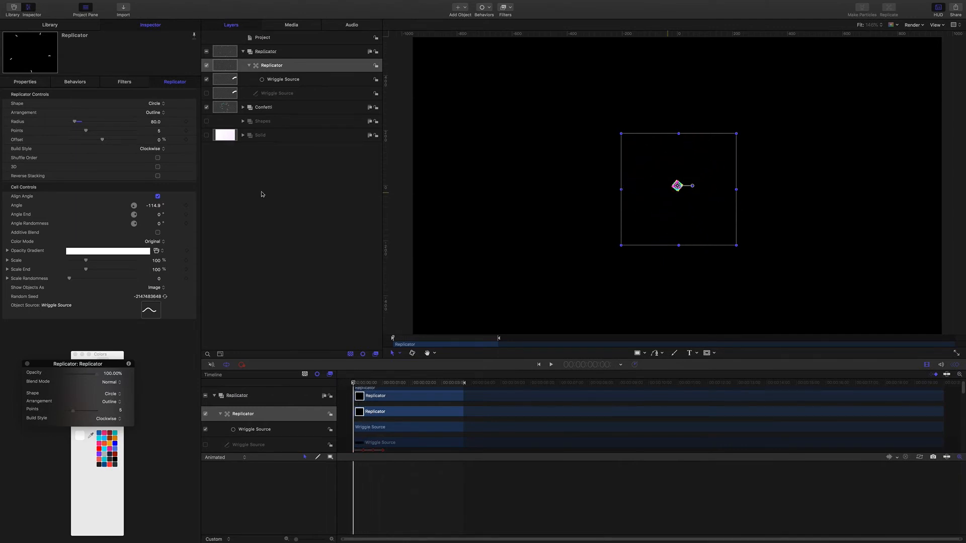
pyautogui.click(186, 123)
pyautogui.moveTo(353, 385); pyautogui.dragTo(383, 385)
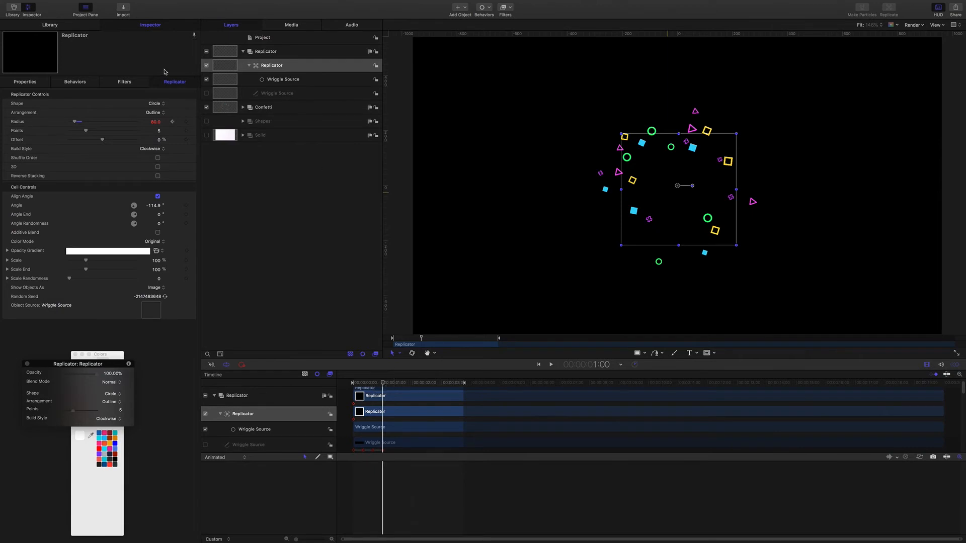
pyautogui.click(154, 122)
pyautogui.write('180')
pyautogui.press('Return')
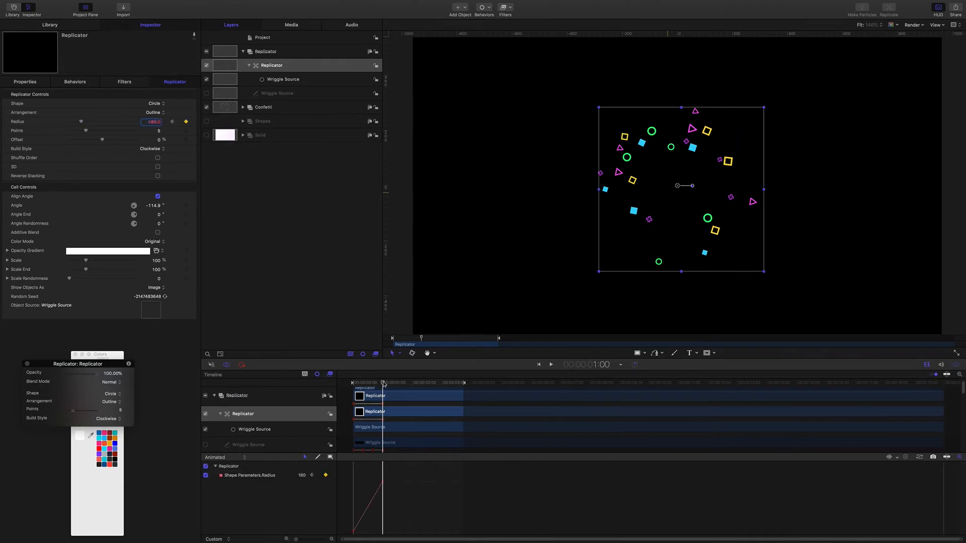
pyautogui.moveTo(383, 383); pyautogui.dragTo(354, 382)
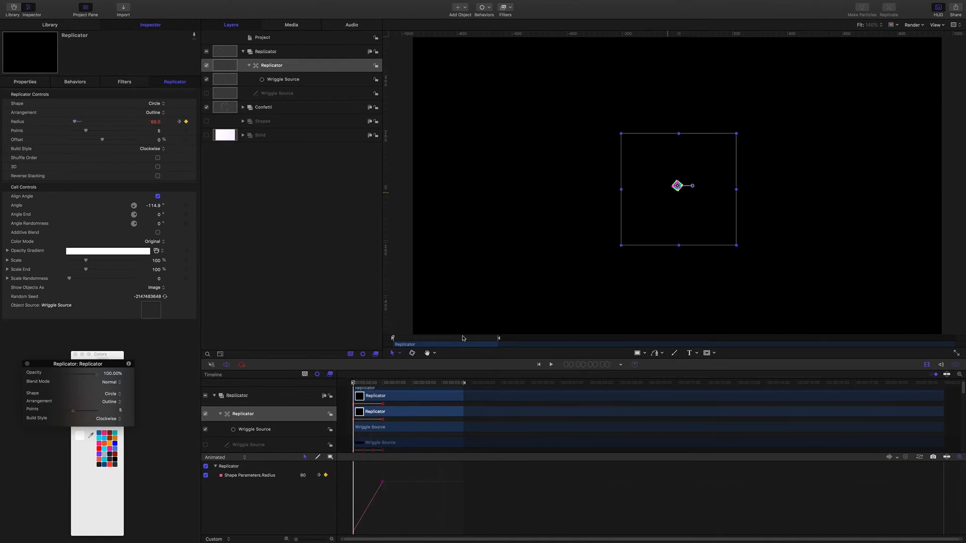
pyautogui.press('space')
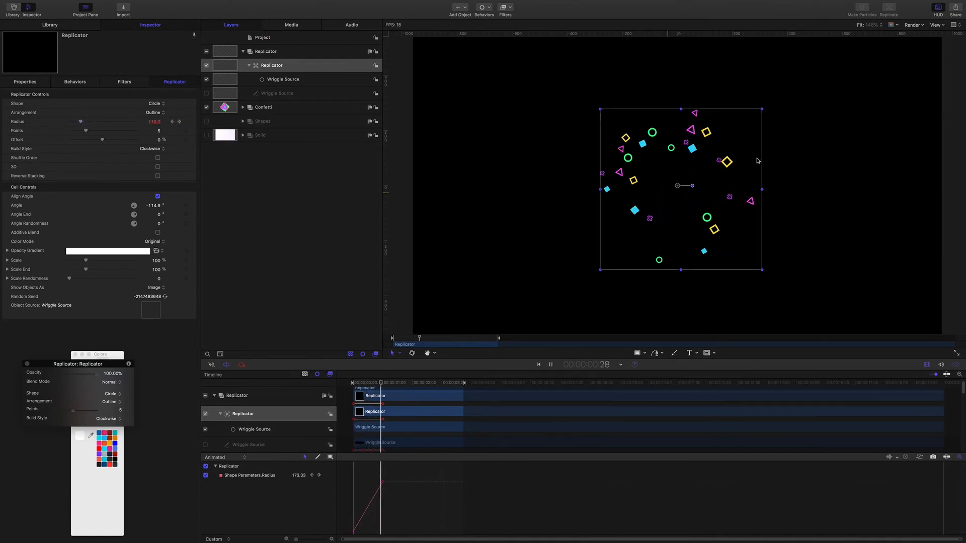
pyautogui.press('space')
# Step: Select the Radius keyframes on the curve and change their interpolation to Bezier
pyautogui.moveTo(381, 382)
pyautogui.mouseDown()
pyautogui.moveTo(442, 386)
pyautogui.moveTo(327, 392)
pyautogui.moveTo(382, 385)
pyautogui.mouseUp()
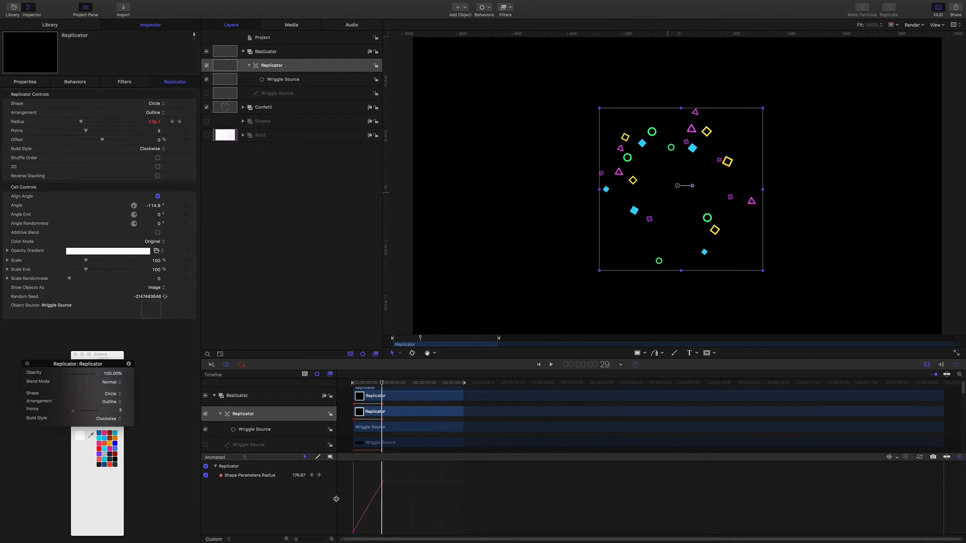
pyautogui.moveTo(348, 475); pyautogui.dragTo(403, 541)
pyautogui.rightClick(382, 482)
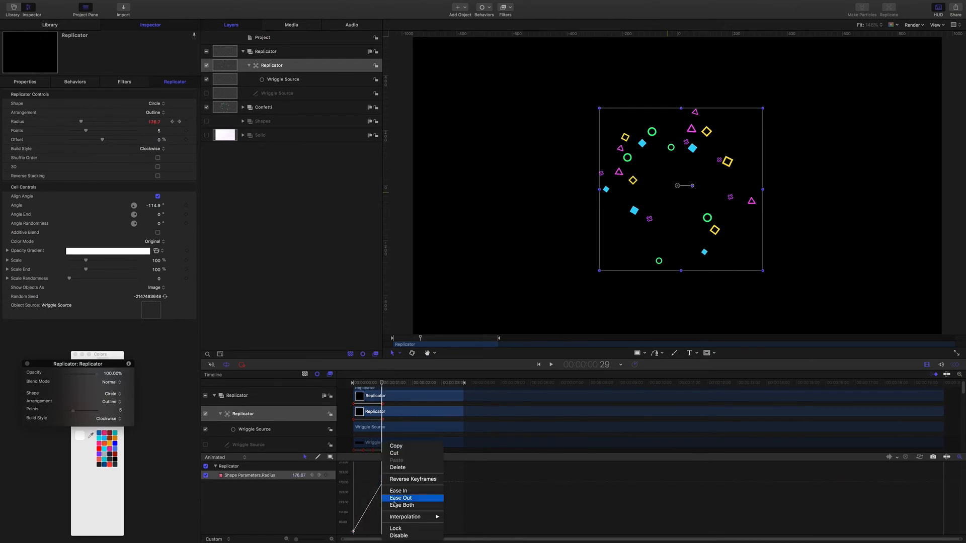
pyautogui.moveTo(413, 516)
pyautogui.click(462, 515)
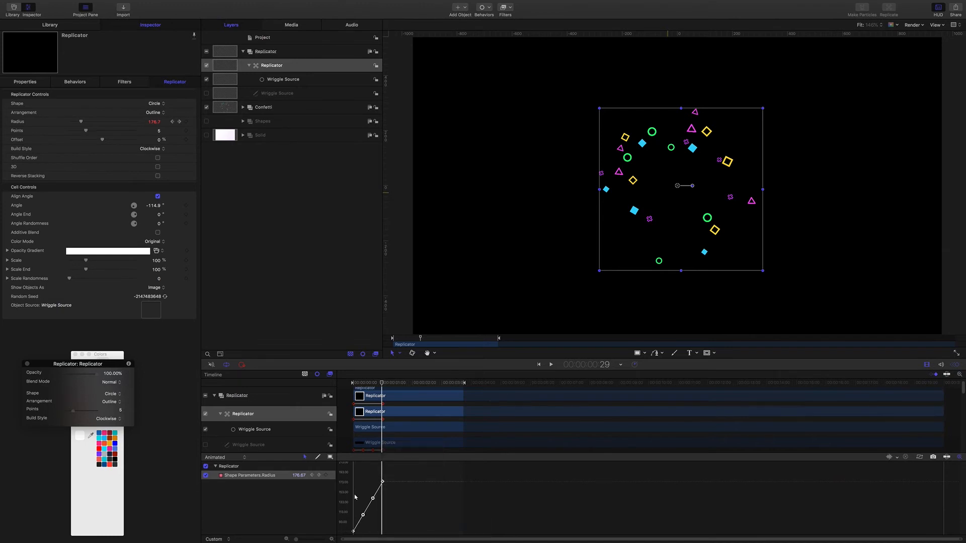
# Step: Break the tangent of the first Radius keyframe and flatten its handle so the expansion eases in as well as out
pyautogui.rightClick(373, 499)
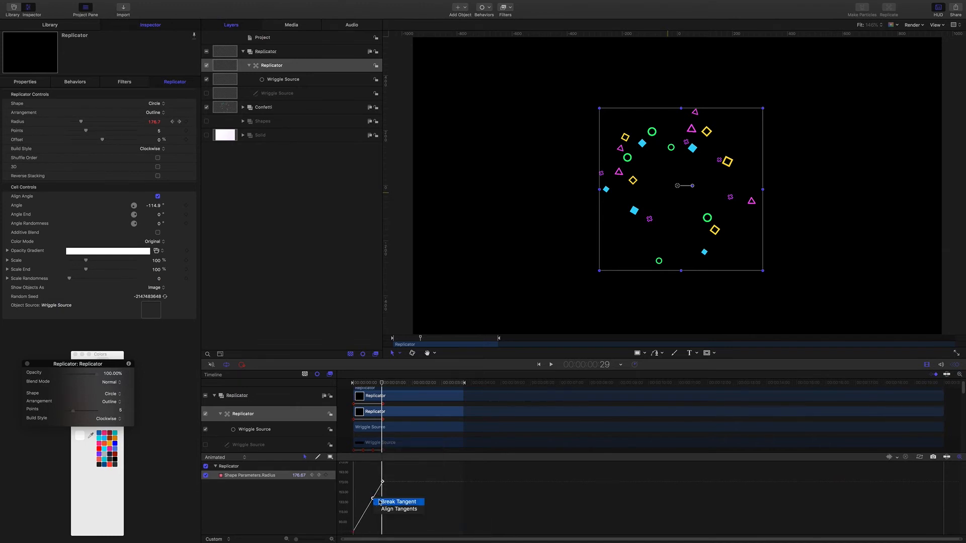
pyautogui.click(380, 502)
pyautogui.moveTo(372, 499); pyautogui.dragTo(371, 532)
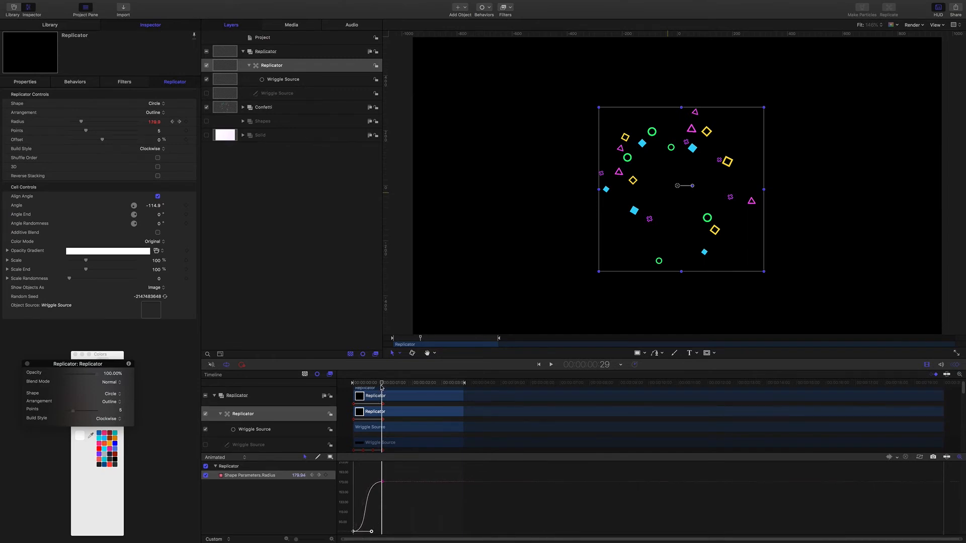
# Step: Play the wriggle expansion repeatedly from the start and examine its motion around frame 20
pyautogui.moveTo(380, 382); pyautogui.dragTo(306, 373)
pyautogui.click(279, 322)
pyautogui.press('space')
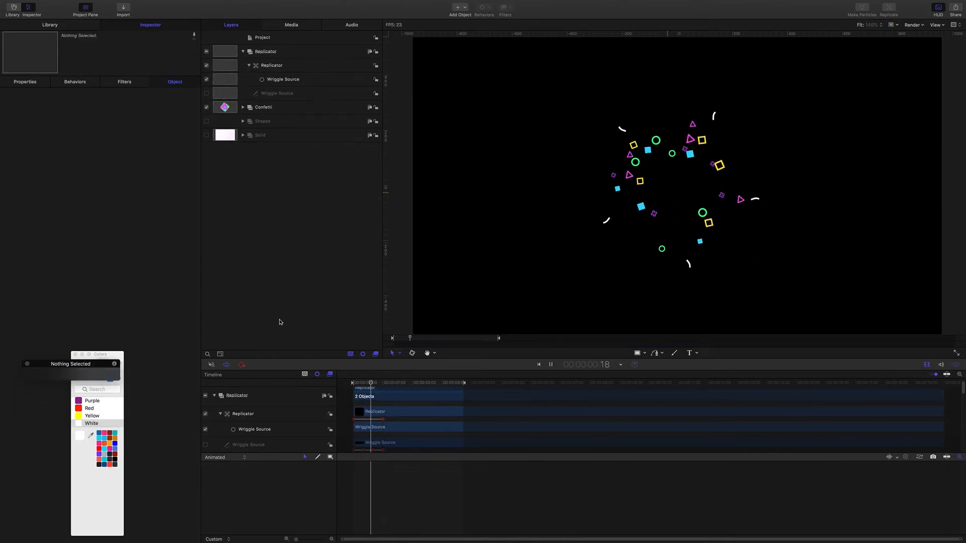
pyautogui.press('space')
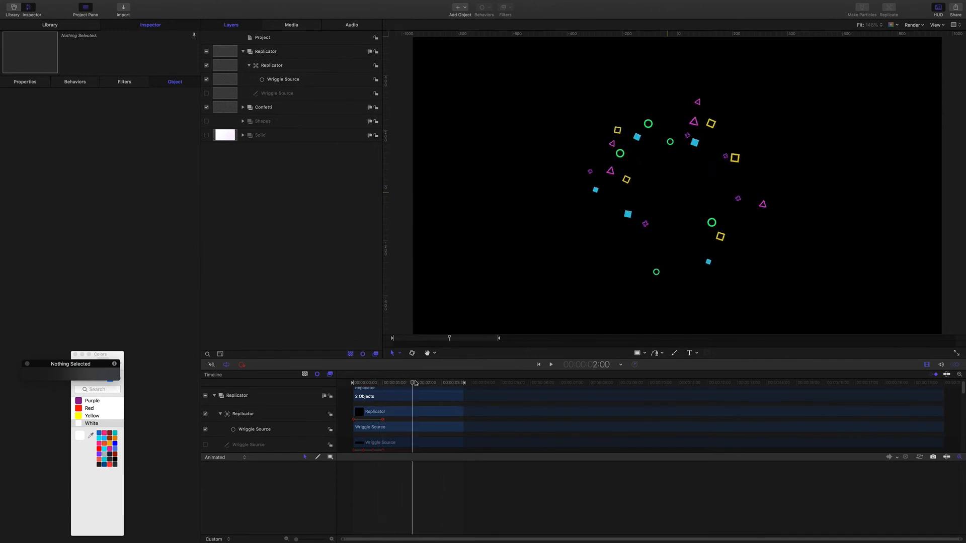
pyautogui.moveTo(414, 383); pyautogui.dragTo(306, 374)
pyautogui.press('space')
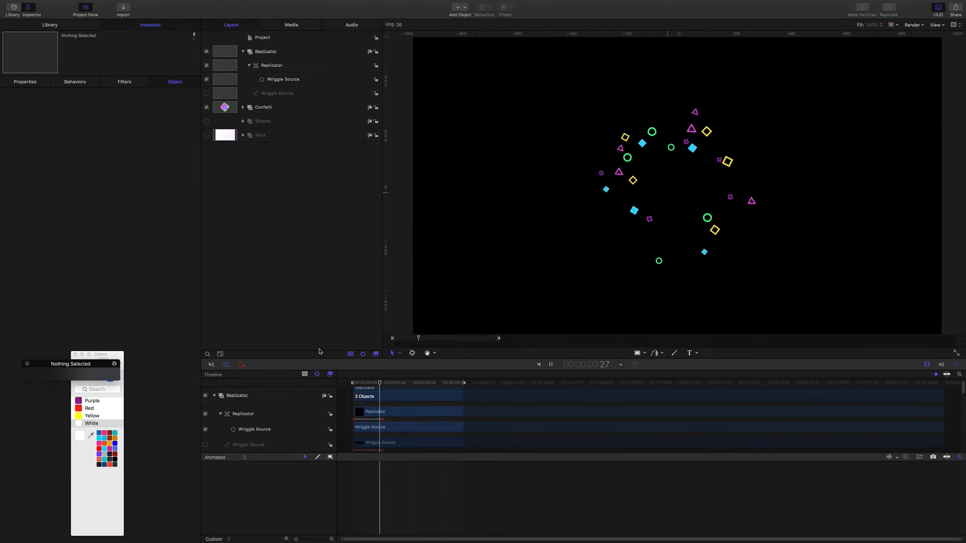
pyautogui.moveTo(377, 383); pyautogui.dragTo(324, 378)
pyautogui.press('space')
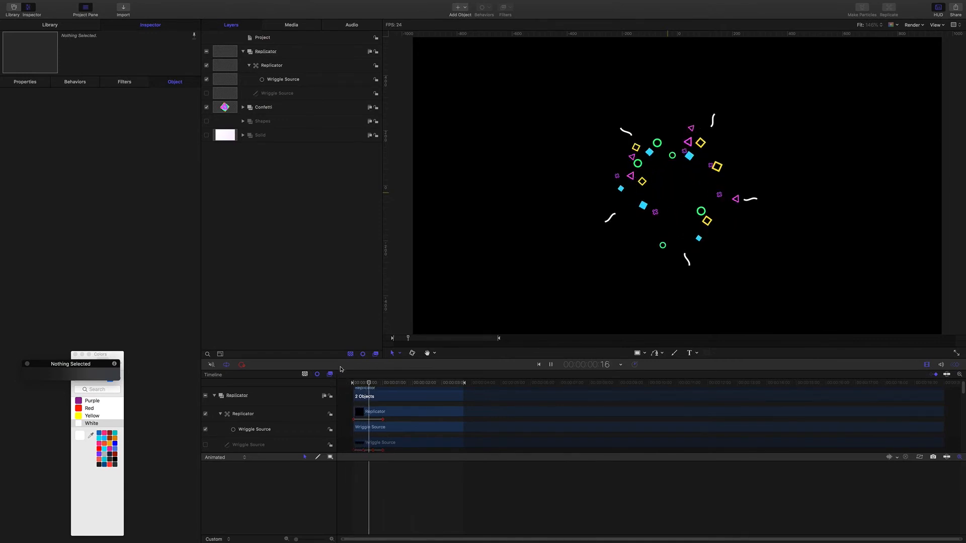
pyautogui.press('space')
pyautogui.moveTo(390, 384); pyautogui.dragTo(373, 382)
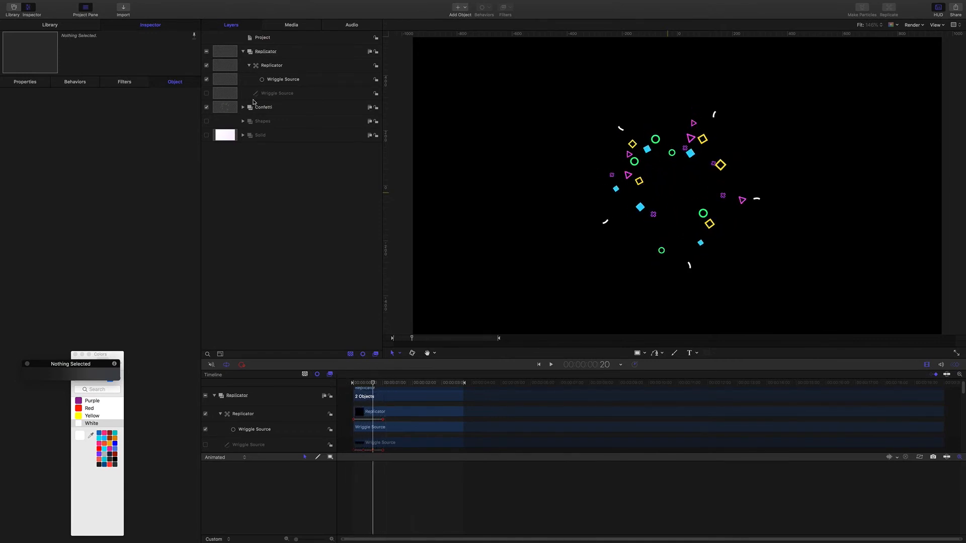
# Step: Shorten the ease-in handle of the replicator's first Radius keyframe for a faster start and preview the expansion
pyautogui.click(288, 94)
pyautogui.click(276, 70)
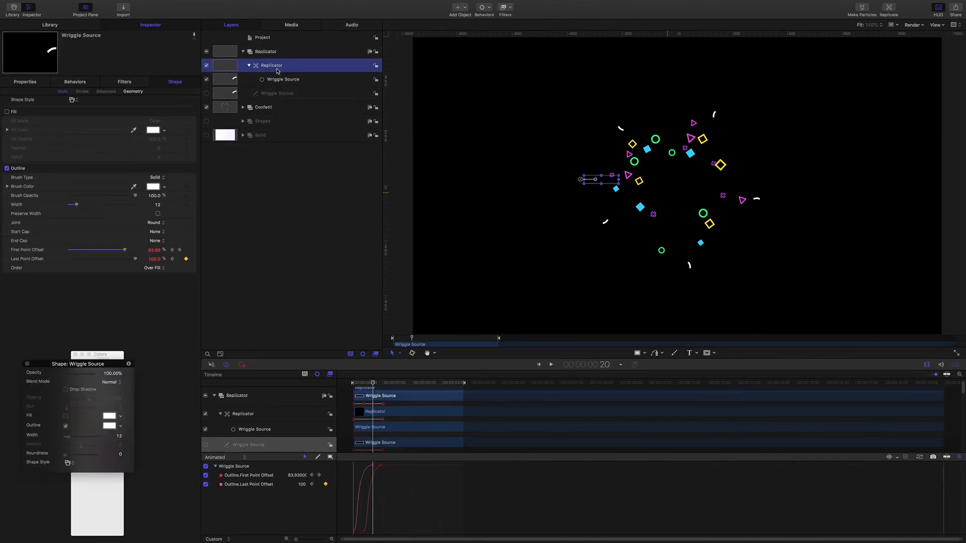
pyautogui.click(353, 531)
pyautogui.moveTo(372, 532); pyautogui.dragTo(360, 532)
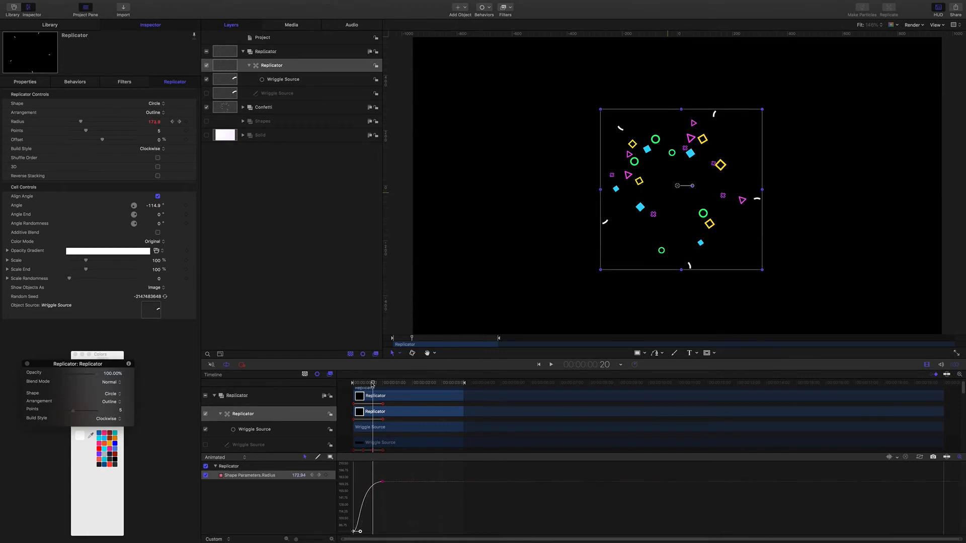
pyautogui.press('space')
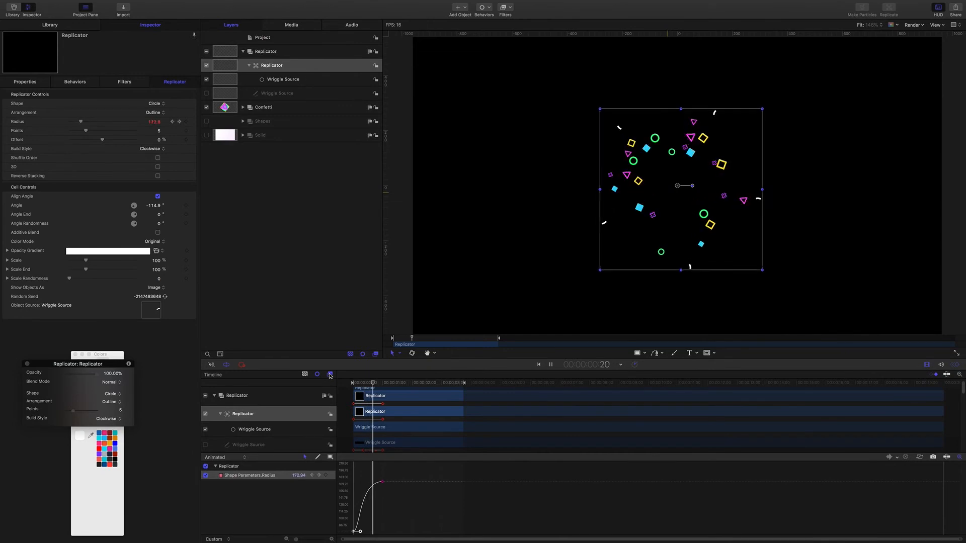
pyautogui.press('space')
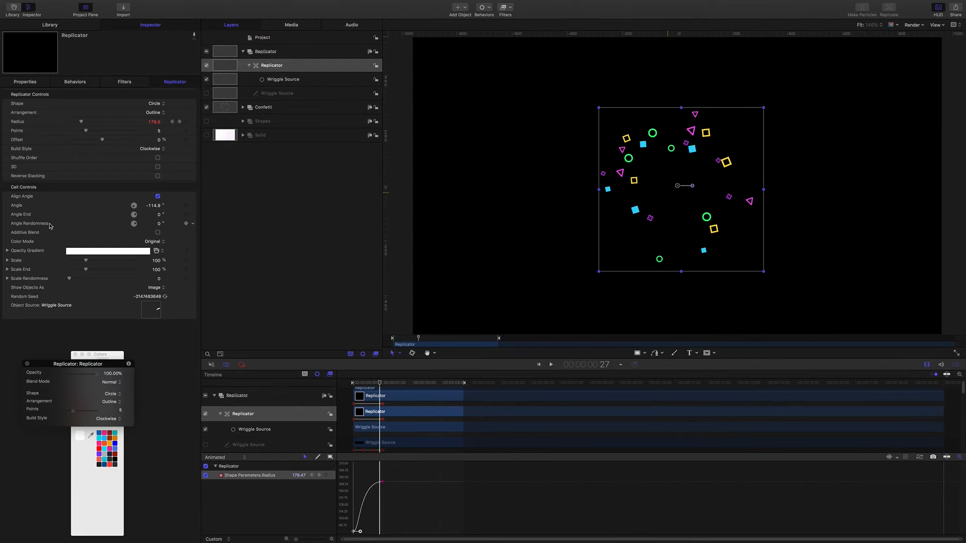
# Step: Set the replicator's cell Color Mode to Over Pattern
pyautogui.click(276, 81)
pyautogui.click(270, 67)
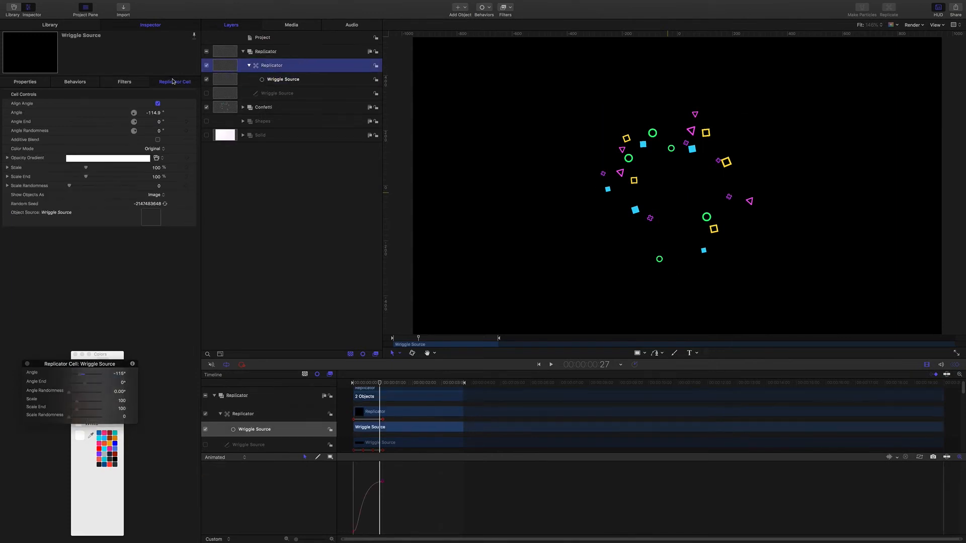
pyautogui.click(176, 84)
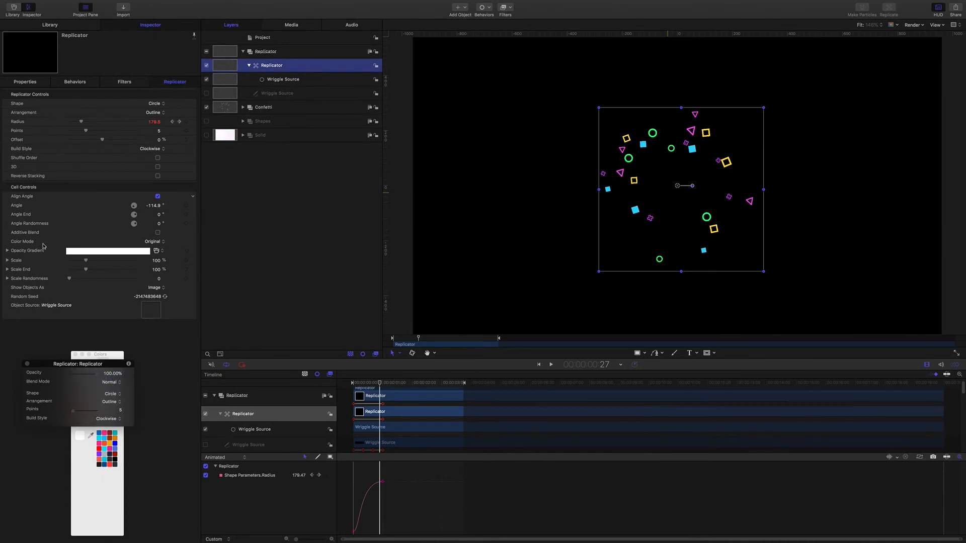
pyautogui.click(161, 243)
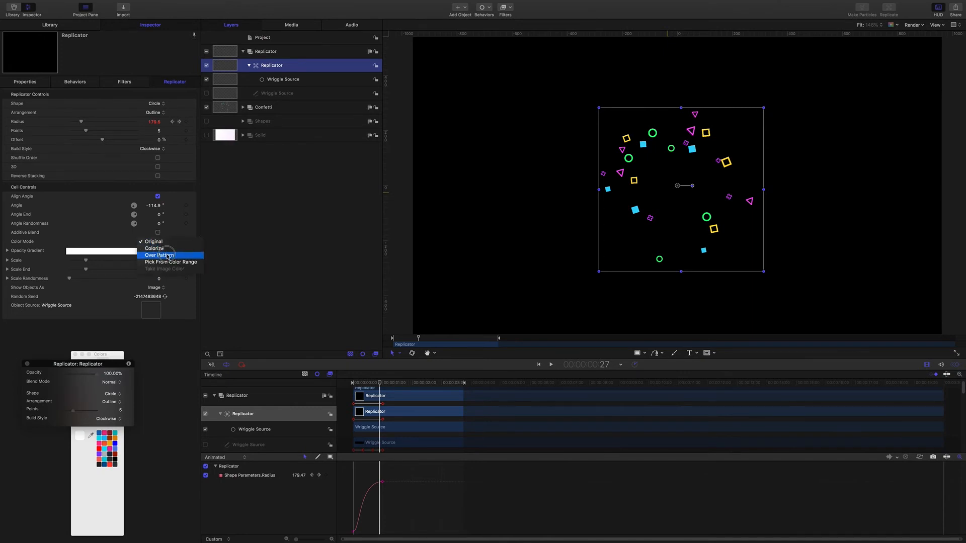
pyautogui.click(168, 256)
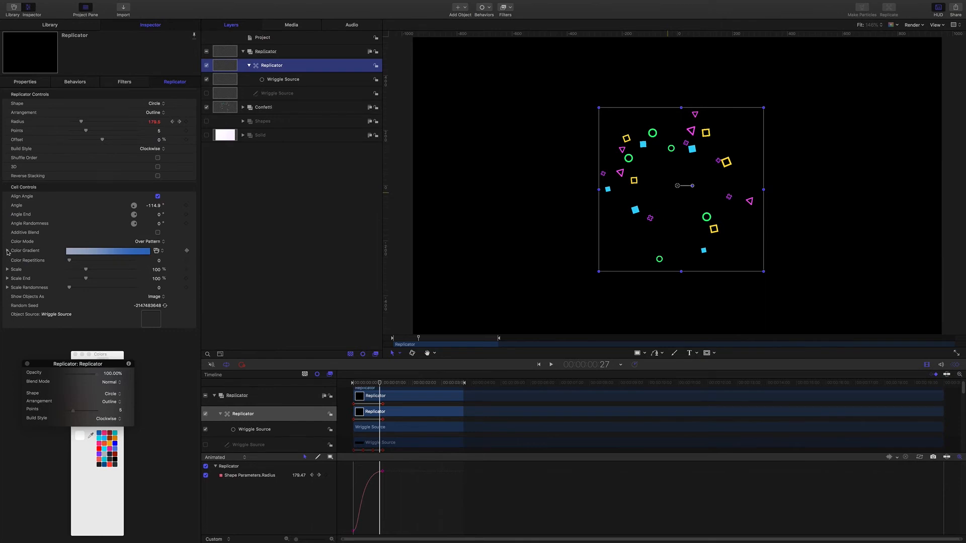
# Step: Set the Color Gradient's start to green and its end to magenta, sampling both colors from the confetti shapes
pyautogui.click(8, 251)
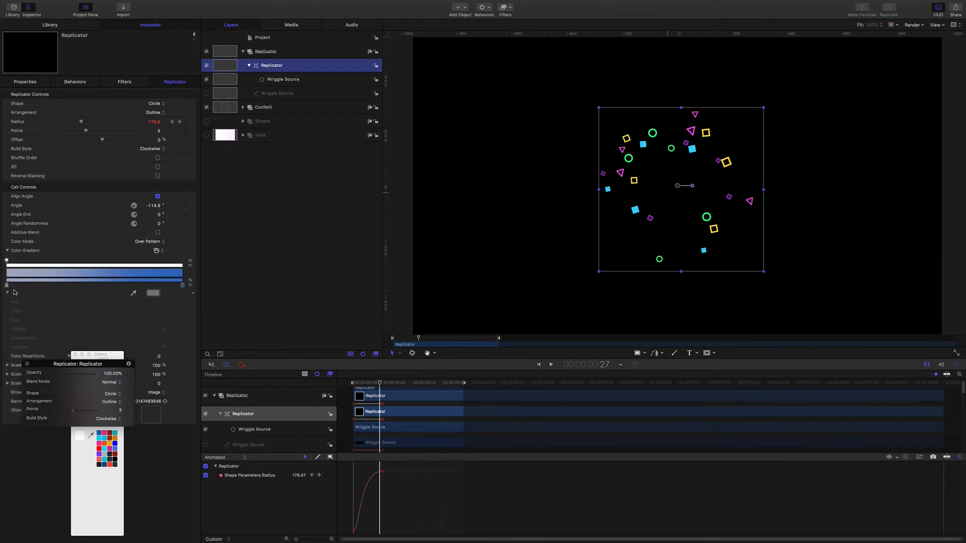
pyautogui.click(6, 285)
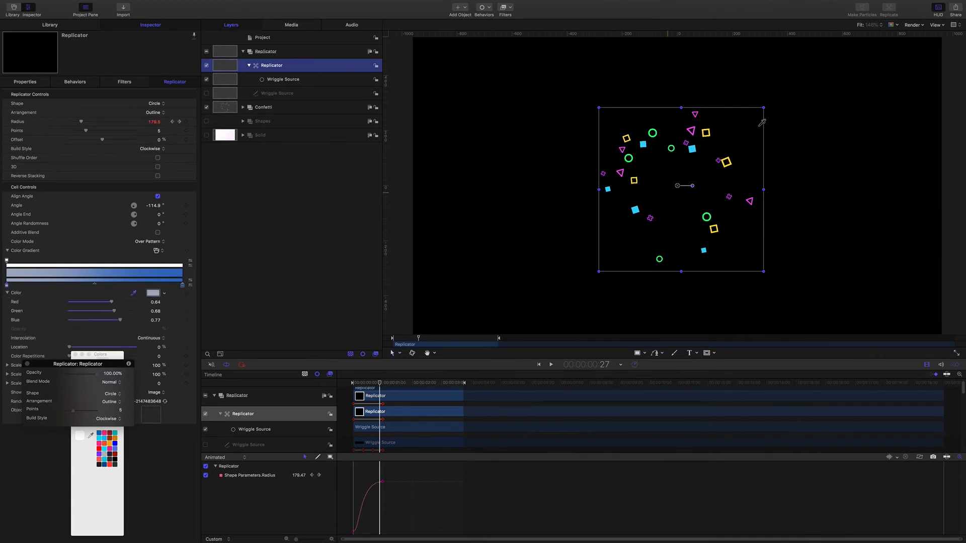
pyautogui.click(654, 127)
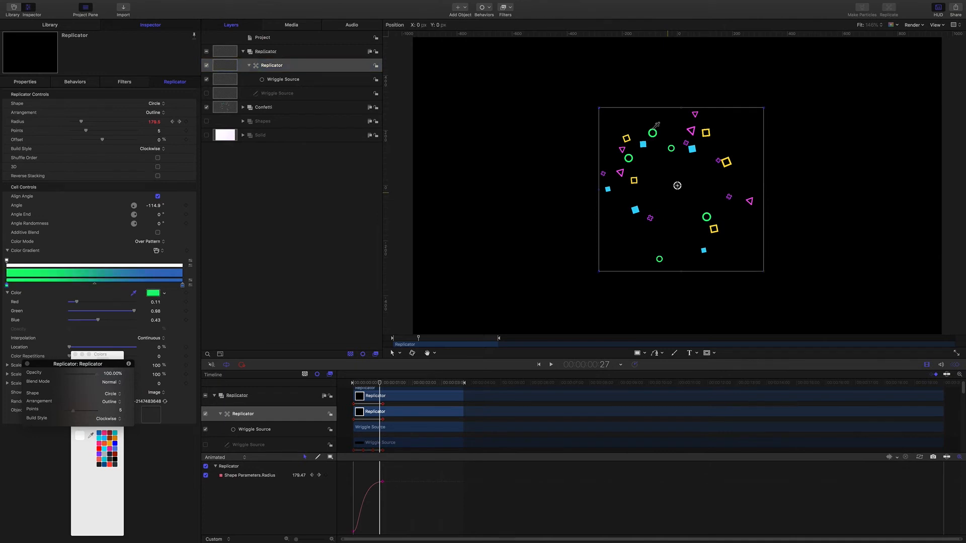
pyautogui.click(182, 285)
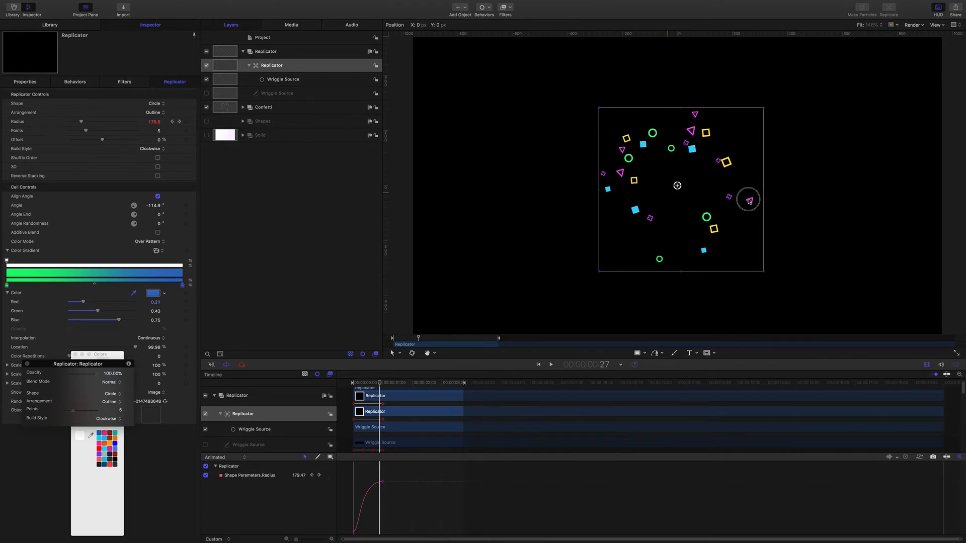
pyautogui.click(750, 200)
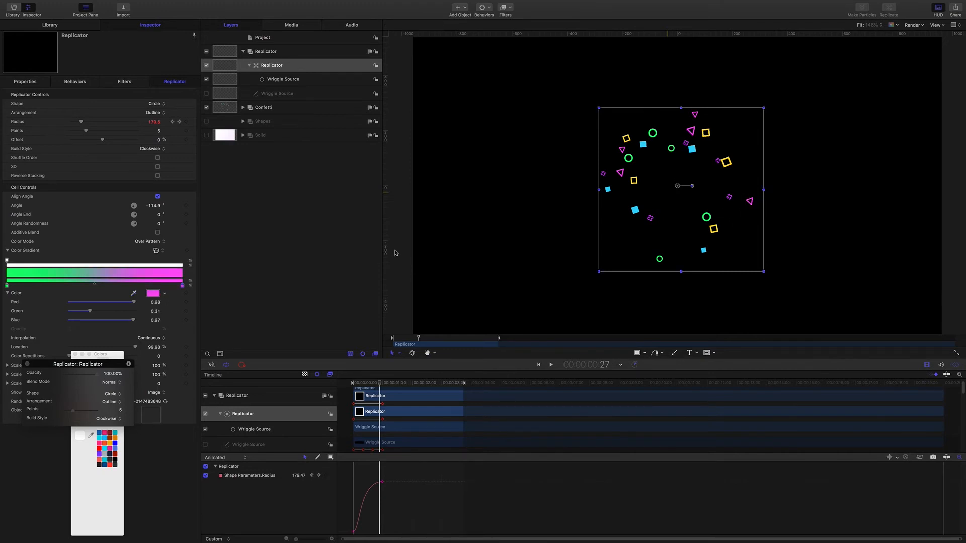
# Step: Add a cyan gradient stop at about 26% and a yellow one at about 56%, sampled from the confetti, and check frame 12
pyautogui.click(52, 284)
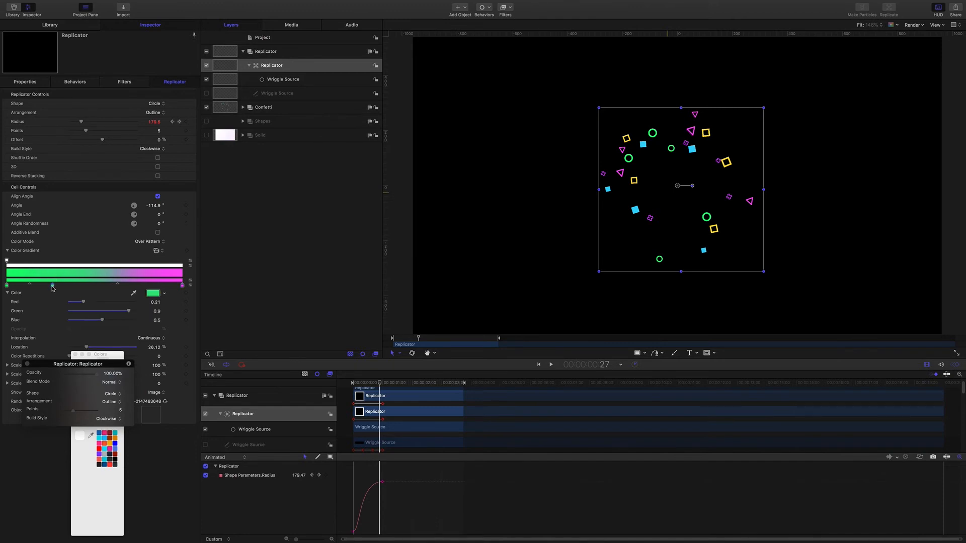
pyautogui.click(133, 293)
pyautogui.click(693, 148)
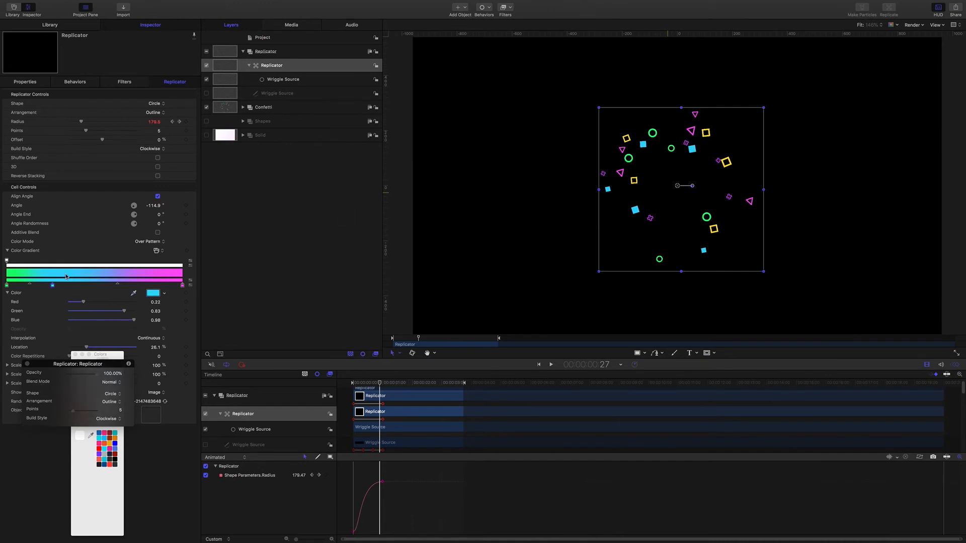
pyautogui.click(104, 285)
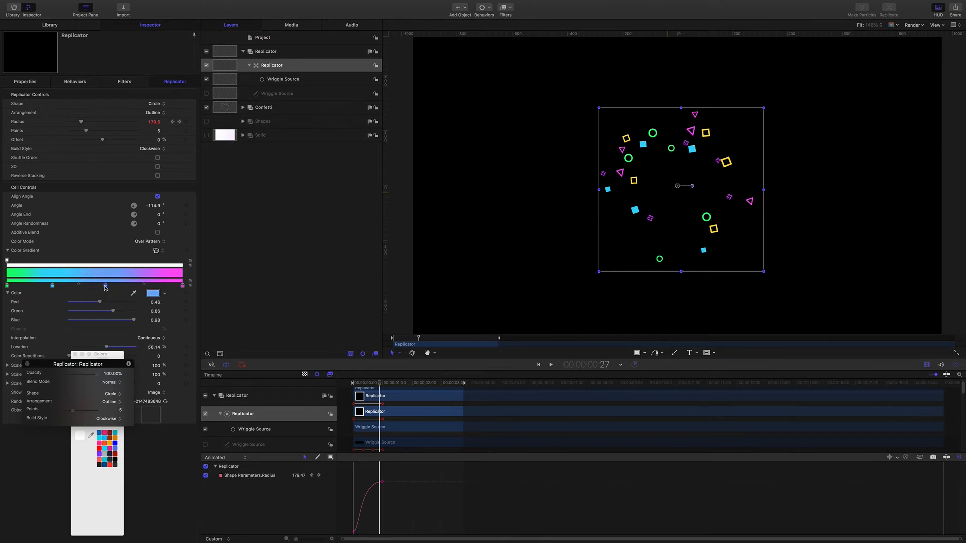
pyautogui.click(133, 294)
pyautogui.click(633, 178)
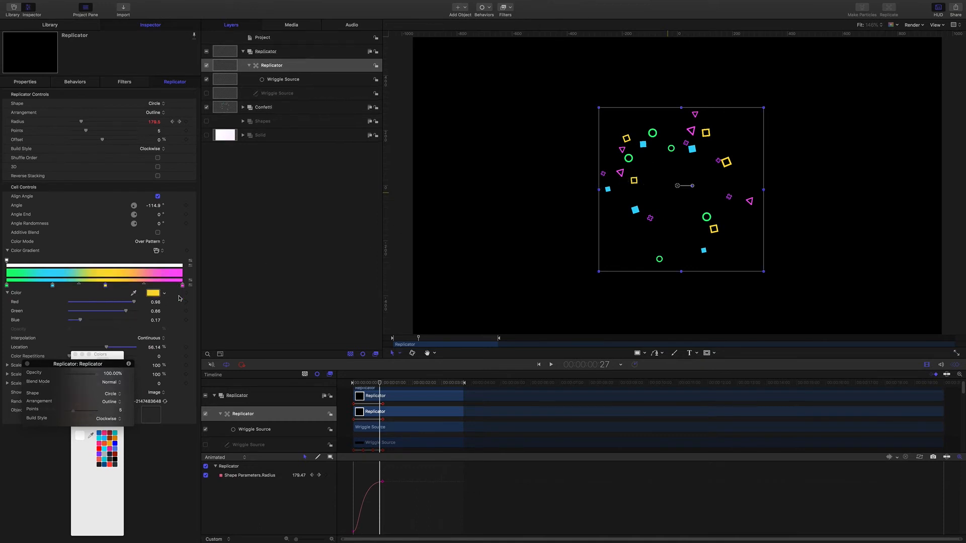
pyautogui.moveTo(380, 383)
pyautogui.mouseDown()
pyautogui.moveTo(354, 383)
pyautogui.moveTo(365, 385)
pyautogui.mouseUp()
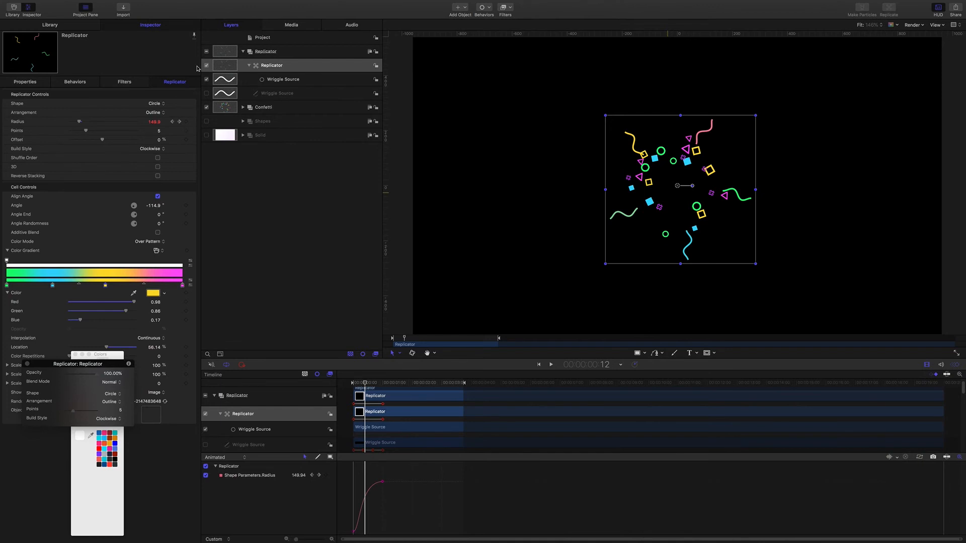
# Step: Make a clone layer of the replicator and rotate it about -25.6° so its wriggles sit between the originals
pyautogui.rightClick(269, 68)
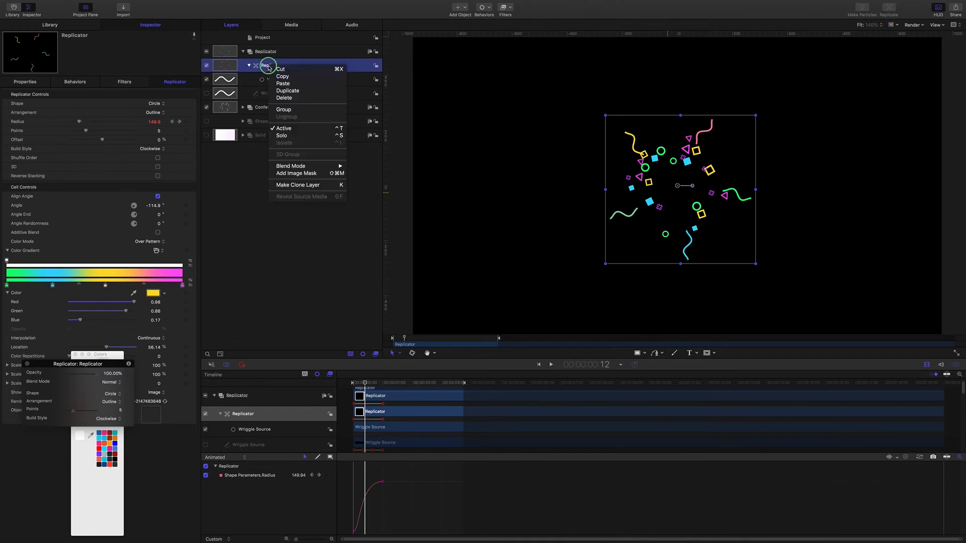
pyautogui.click(290, 185)
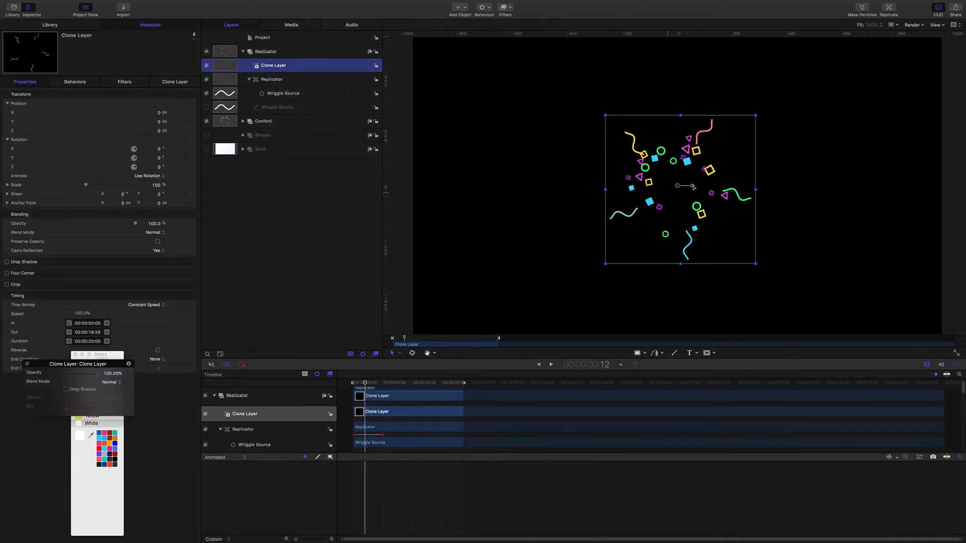
pyautogui.moveTo(693, 188); pyautogui.dragTo(690, 194)
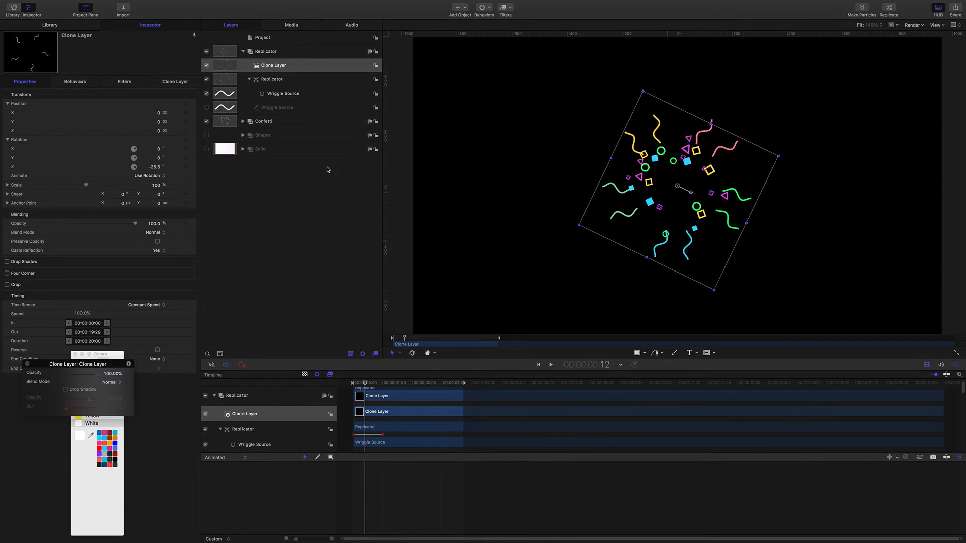
# Step: Add a Stylize Fill filter to the clone layer, set its color to White and check the wriggles at frame 7
pyautogui.click(511, 8)
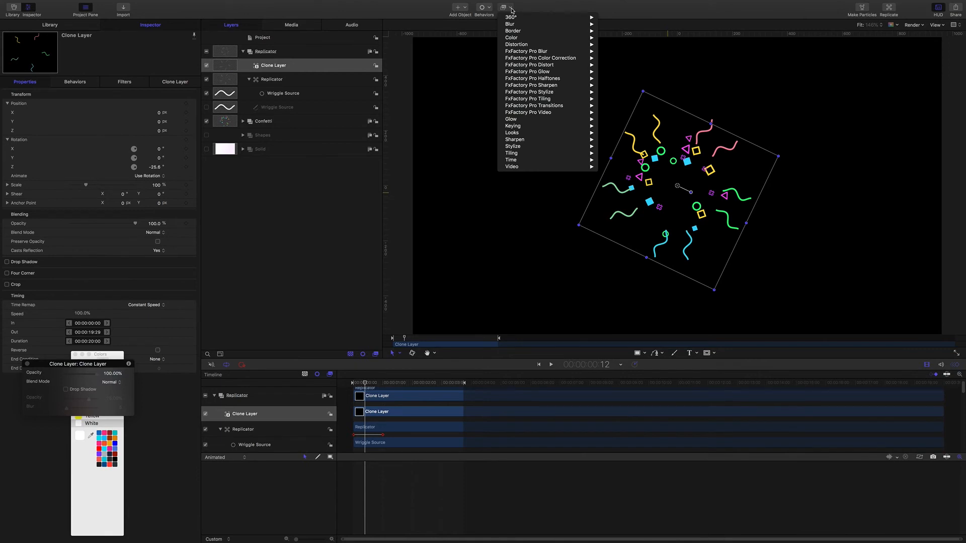
pyautogui.moveTo(511, 39)
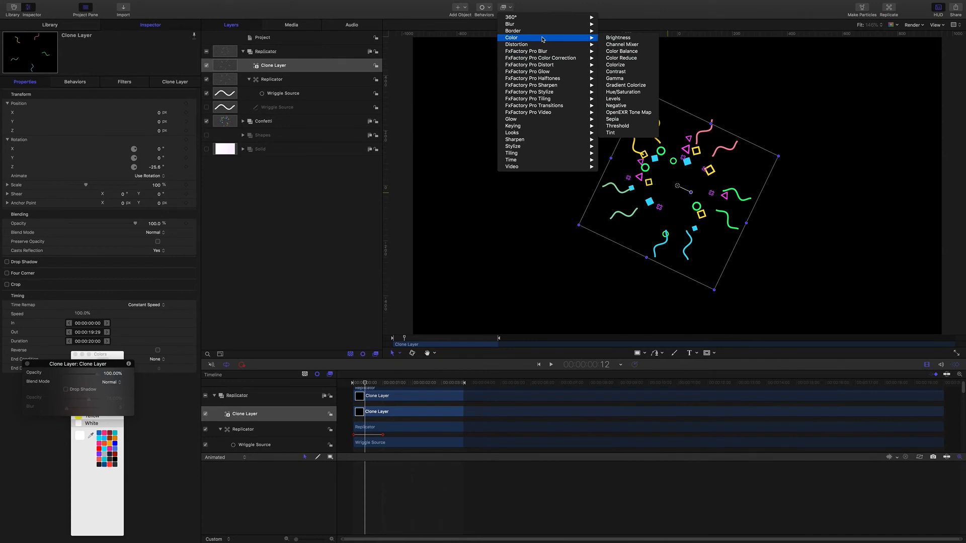
pyautogui.moveTo(521, 147)
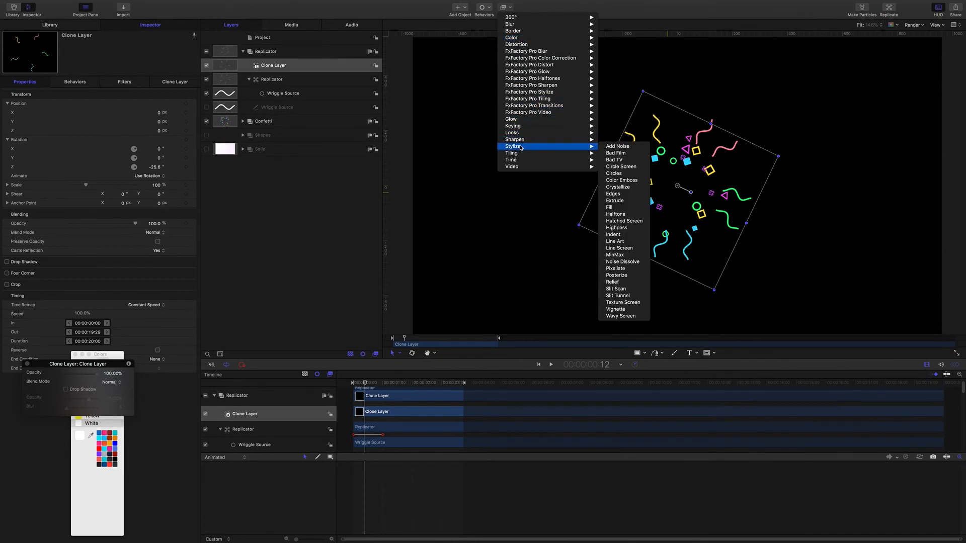
pyautogui.click(609, 208)
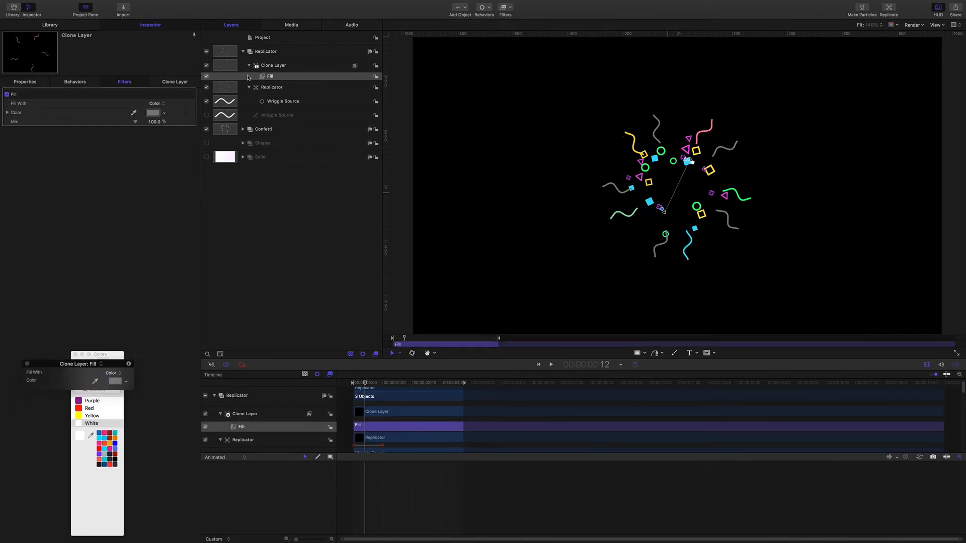
pyautogui.click(154, 114)
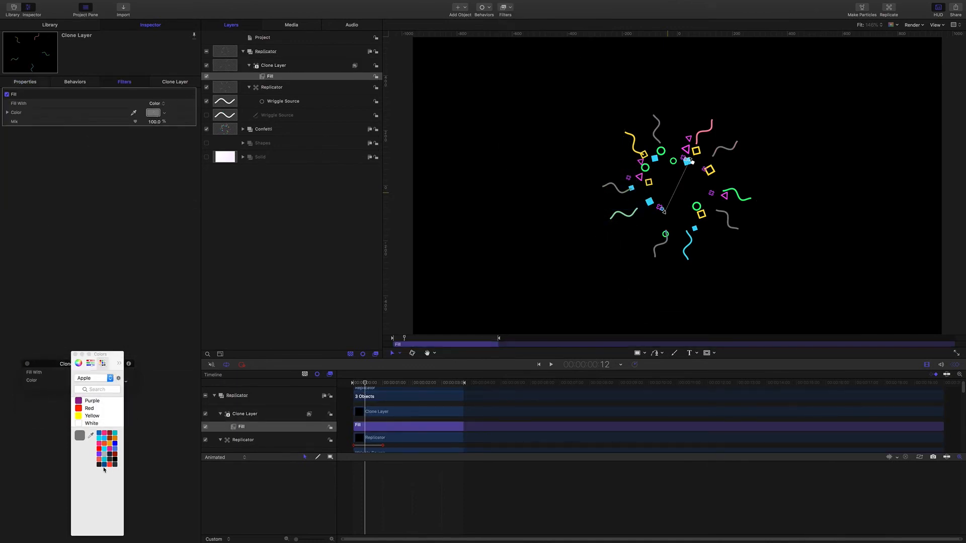
pyautogui.click(80, 424)
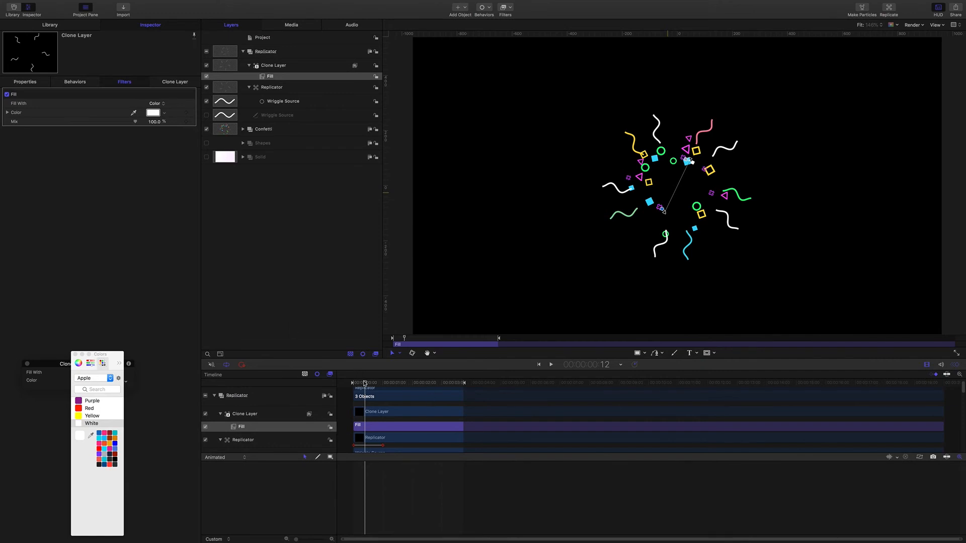
pyautogui.moveTo(365, 383); pyautogui.dragTo(360, 384)
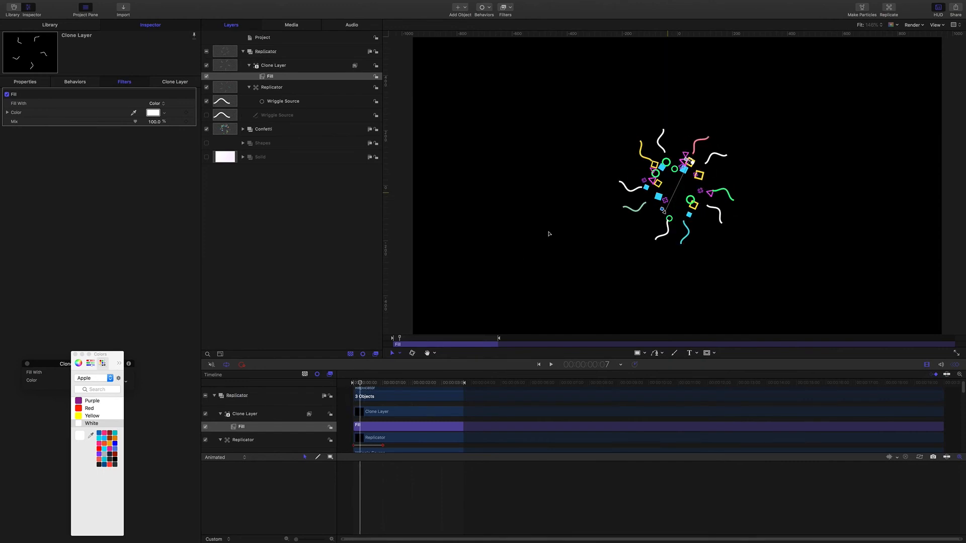
# Step: Scale the clone layer down to 87% so its white wriggles sit closer to the center
pyautogui.click(277, 68)
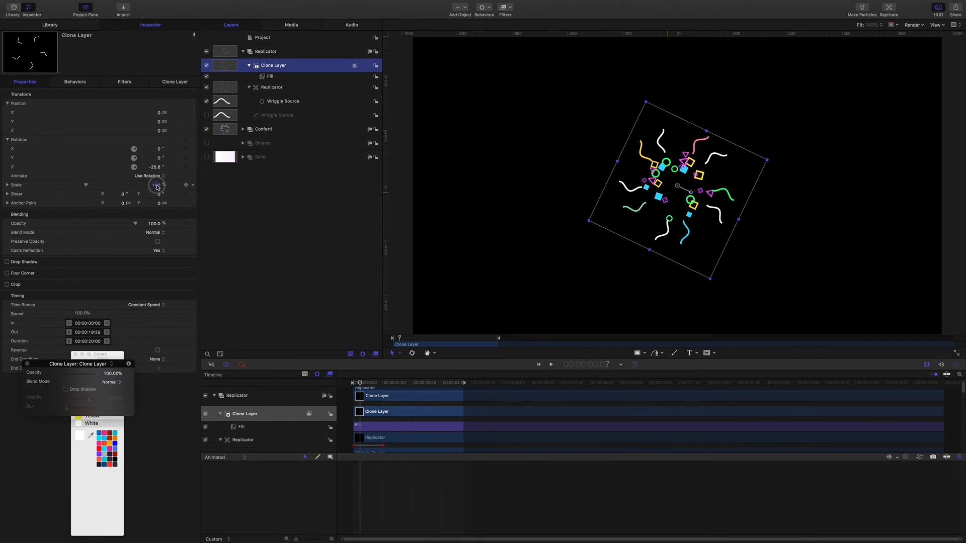
pyautogui.moveTo(156, 185); pyautogui.dragTo(151, 187)
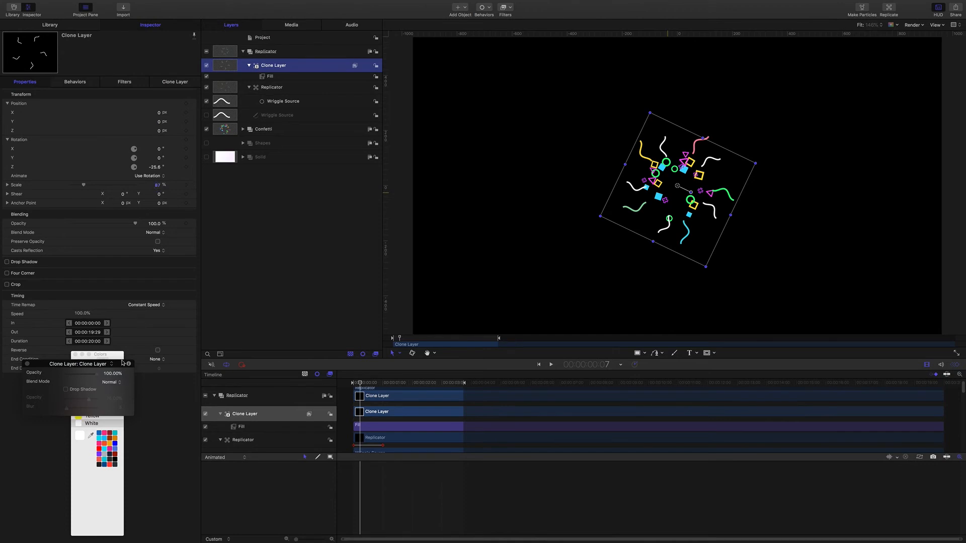
pyautogui.moveTo(122, 362); pyautogui.dragTo(158, 436)
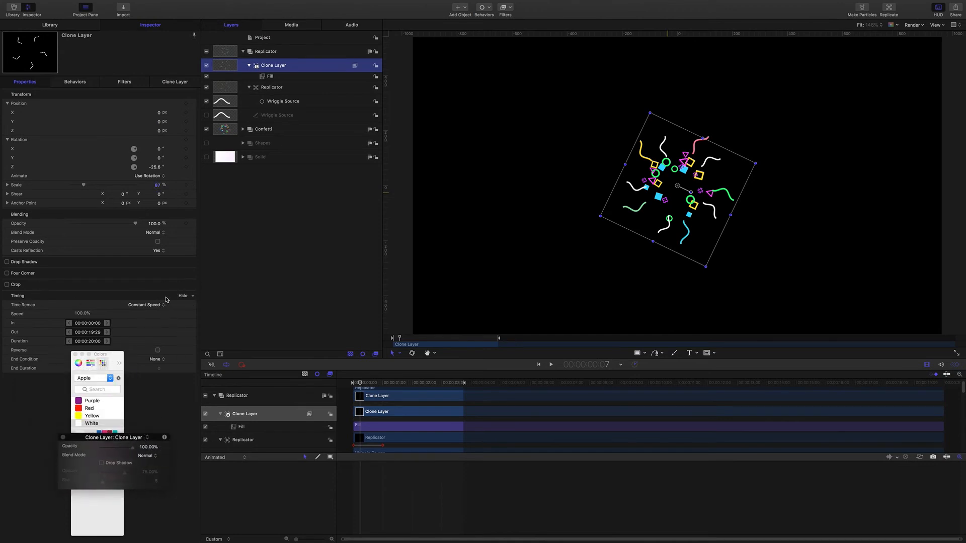
# Step: Set the clone layer's Timing speed to 80%
pyautogui.click(182, 296)
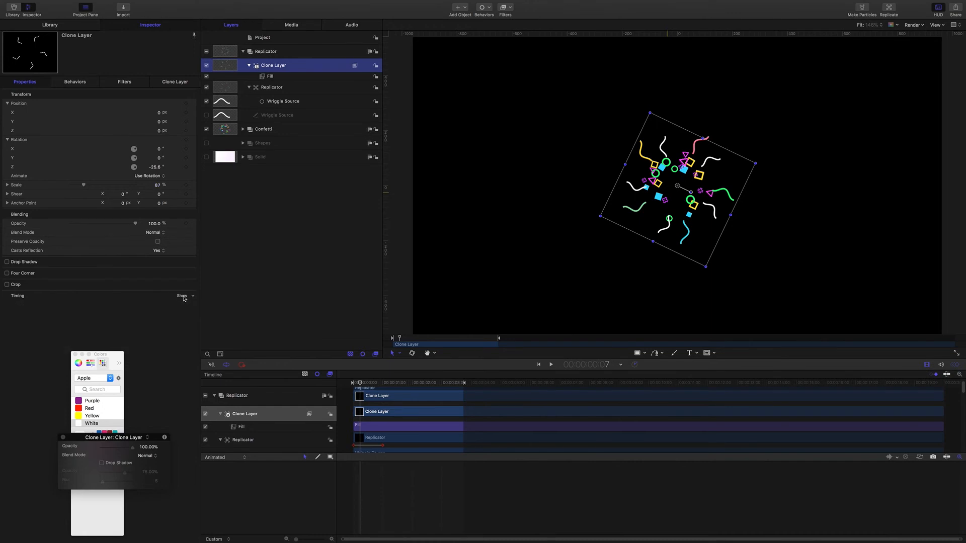
pyautogui.click(183, 296)
pyautogui.click(82, 314)
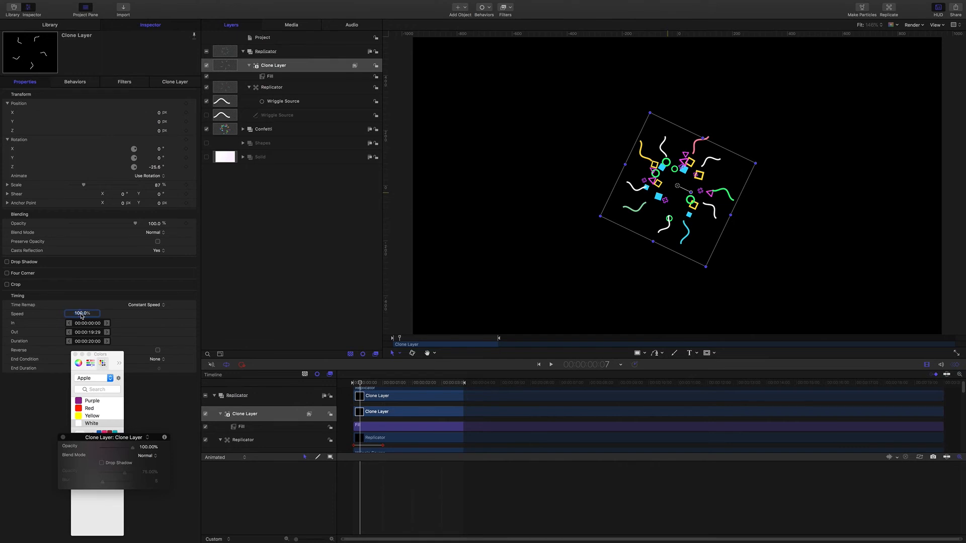
pyautogui.write('80')
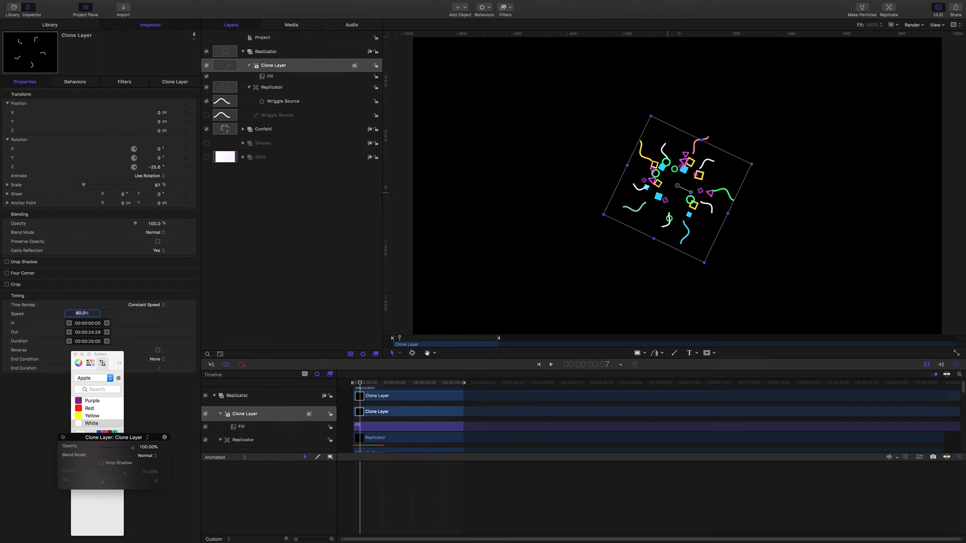
# Step: Play the animation repeatedly from the first frame to check how the slowed clone wriggles move with the confetti
pyautogui.moveTo(360, 385); pyautogui.dragTo(352, 386)
pyautogui.press('space')
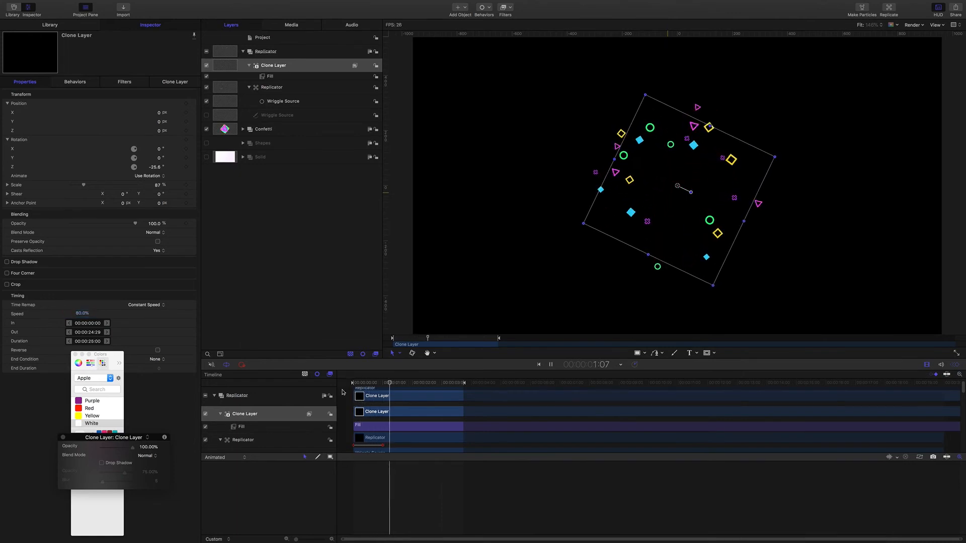
pyautogui.press('space')
pyautogui.click(443, 310)
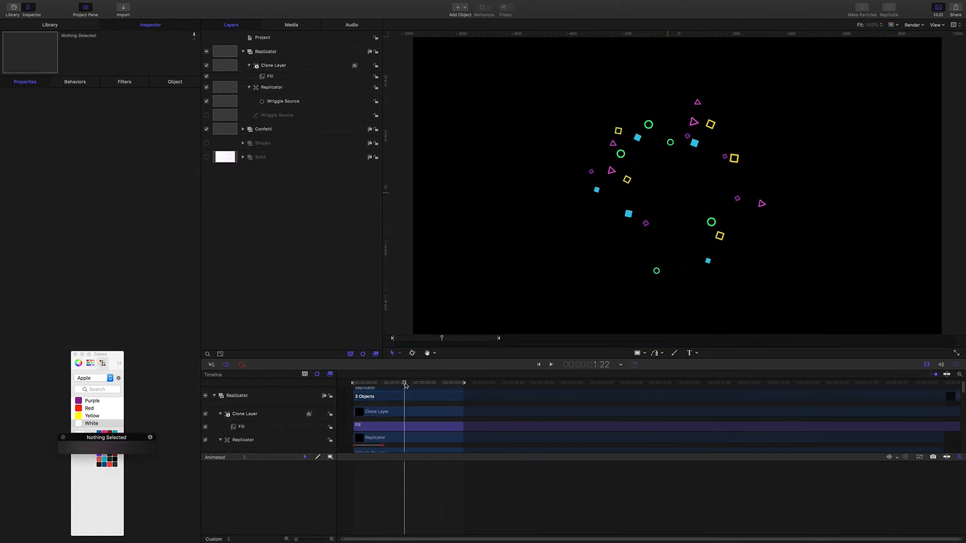
pyautogui.press('Home')
pyautogui.press('space')
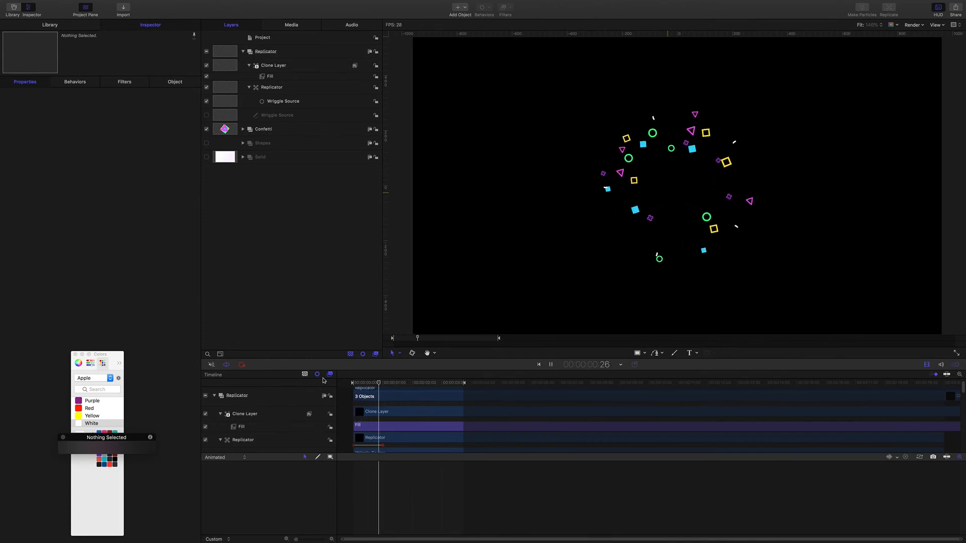
pyautogui.press('space')
pyautogui.press('Home')
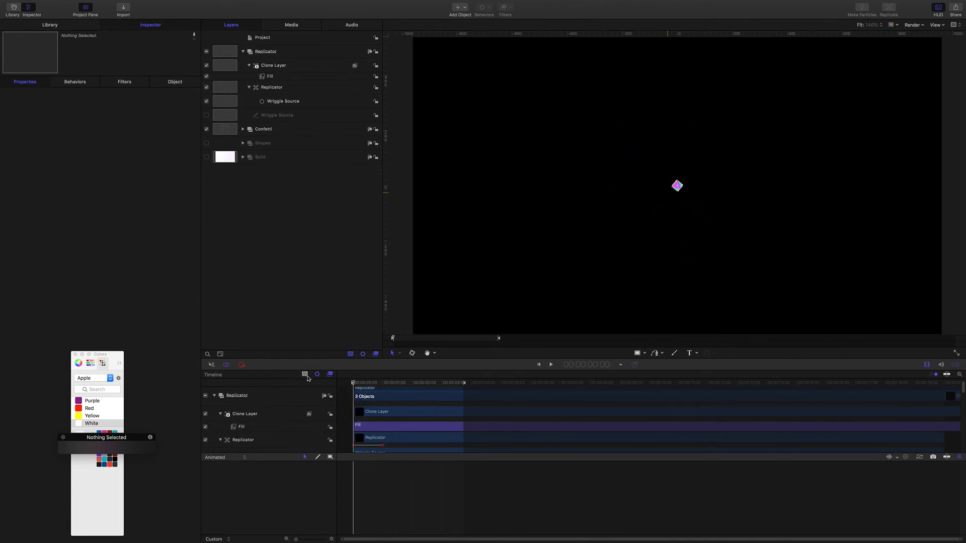
pyautogui.press('space')
pyautogui.press('space')
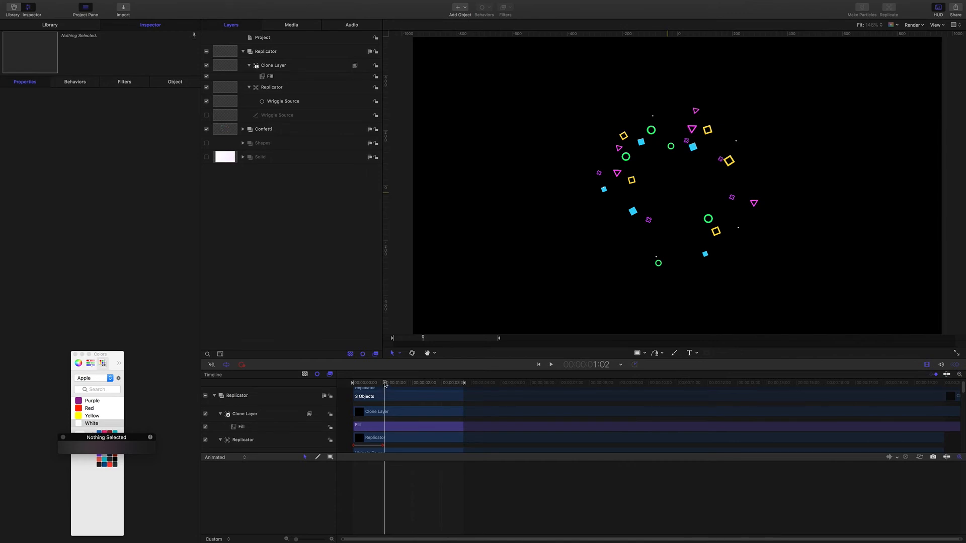
pyautogui.press('Home')
pyautogui.press('space')
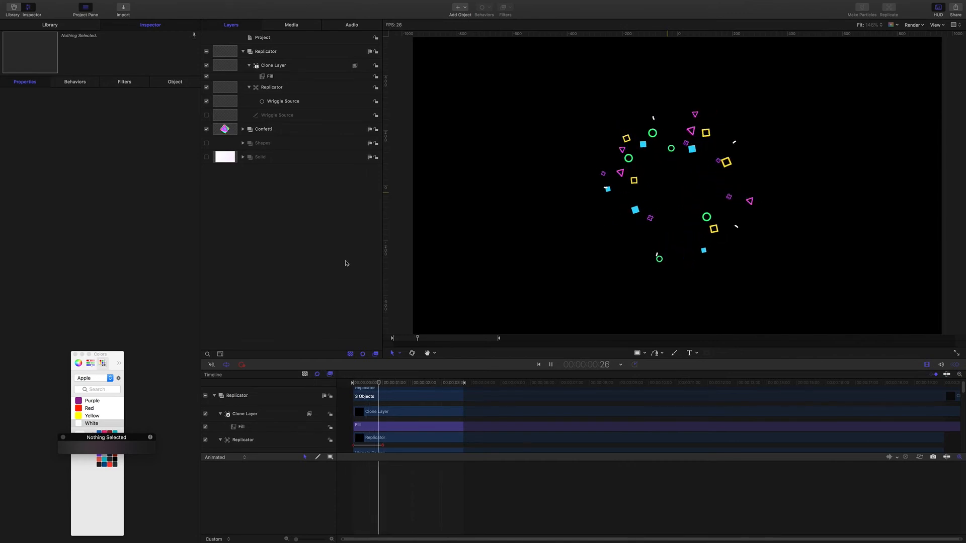
pyautogui.press('space')
pyautogui.press('Home')
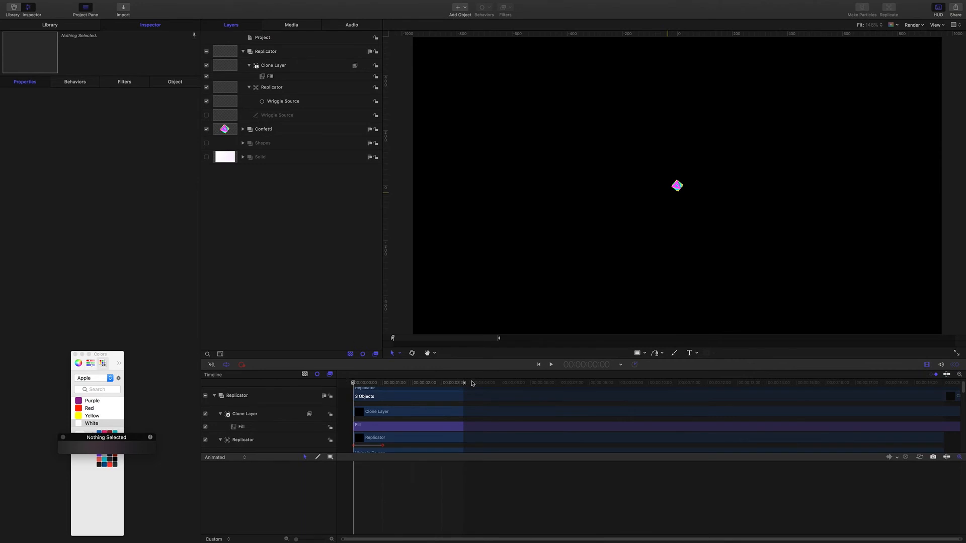
# Step: Shorten the play range so it ends slightly after the three-second mark, and play it from the start
pyautogui.moveTo(465, 385); pyautogui.dragTo(454, 387)
pyautogui.press('Home')
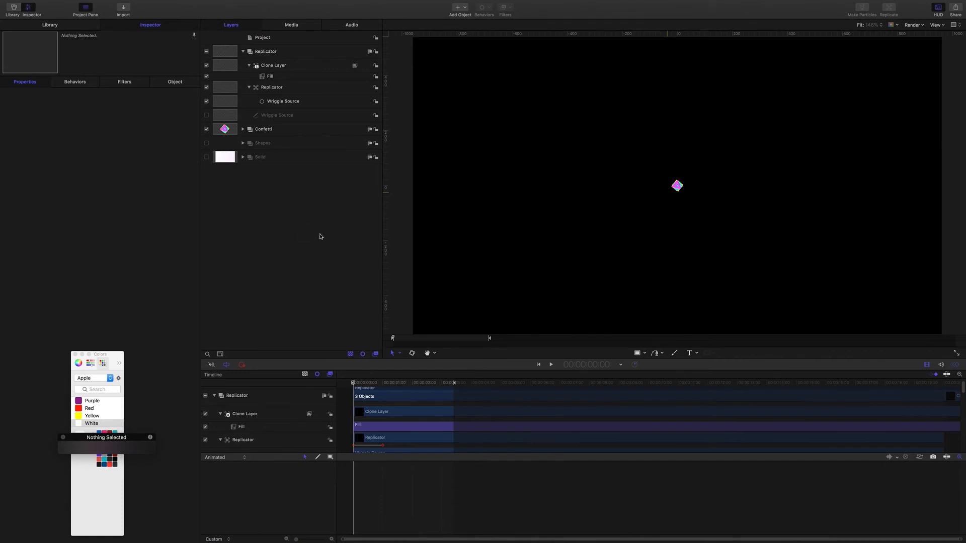
pyautogui.press('space')
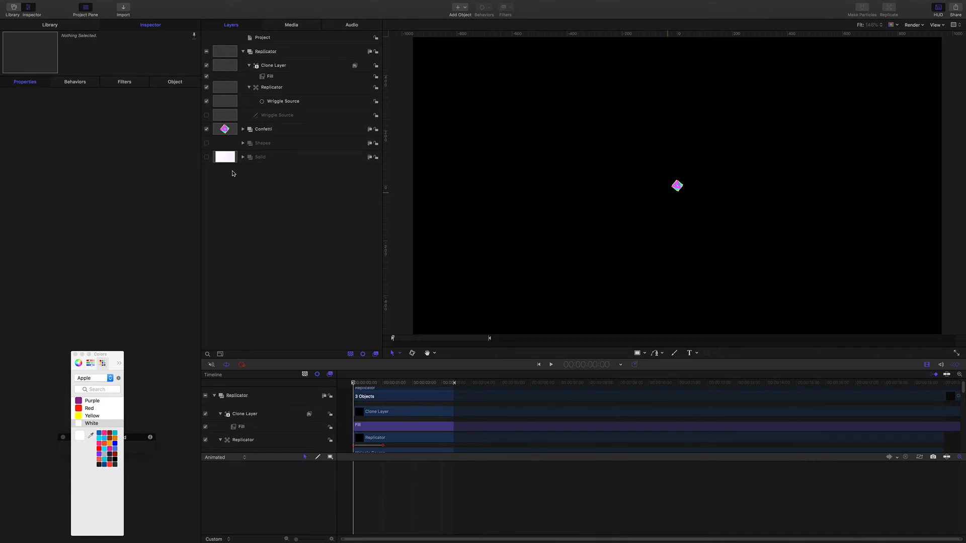
# Step: Turn on the Solid background group and check the confetti and wriggles against it at frame 13
pyautogui.moveTo(354, 386); pyautogui.dragTo(374, 385)
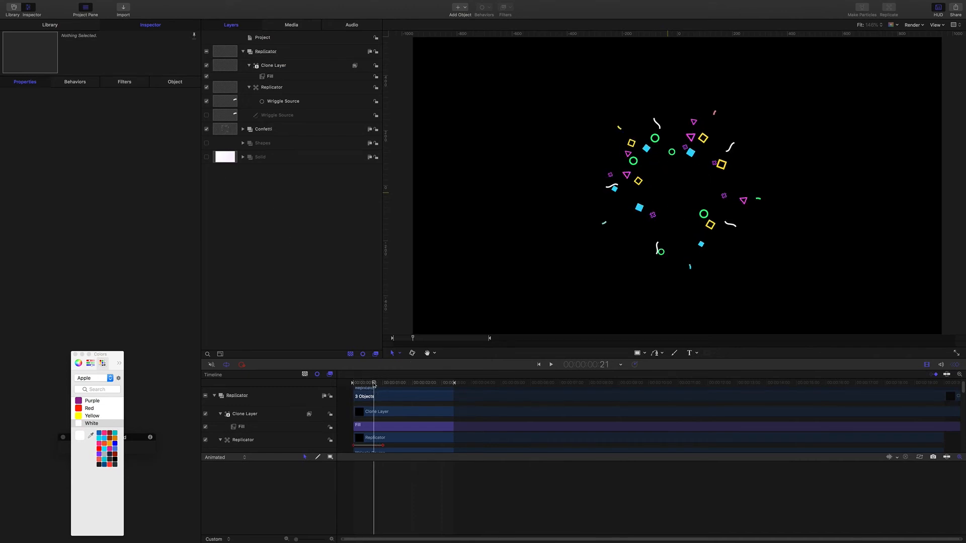
pyautogui.click(207, 157)
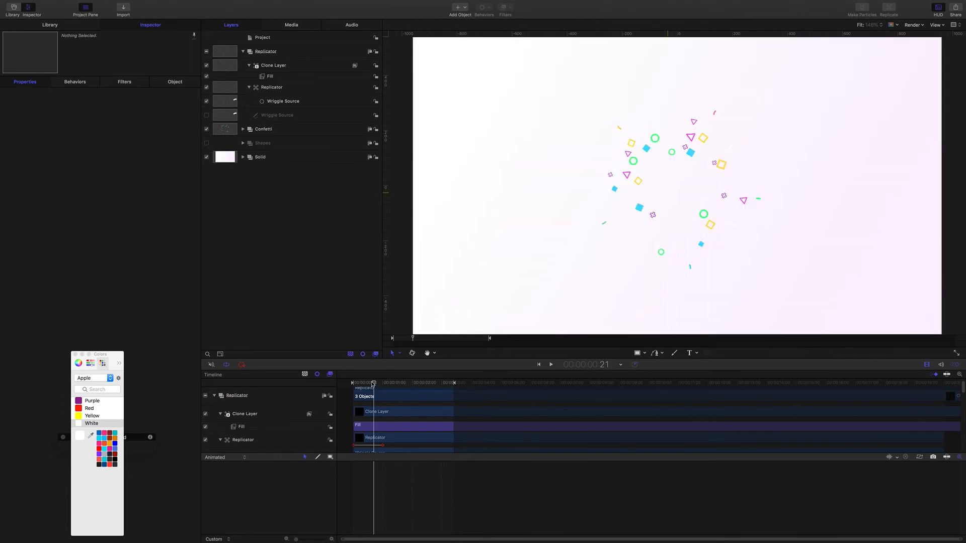
pyautogui.moveTo(373, 384)
pyautogui.mouseDown()
pyautogui.moveTo(353, 382)
pyautogui.moveTo(366, 382)
pyautogui.mouseUp()
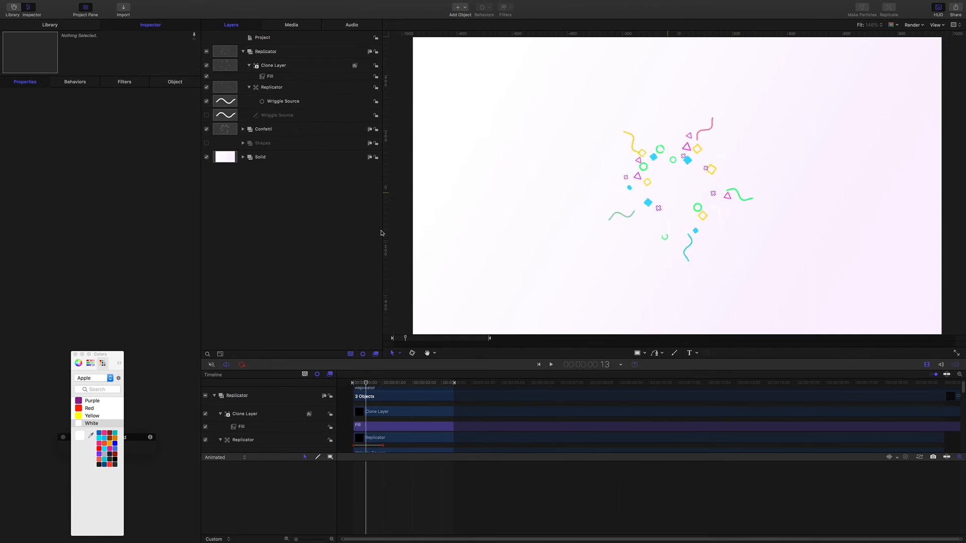
# Step: Enable Drop Shadow on the Replicator, the Confetti group's Emitter and the Clone Layer
pyautogui.click(274, 89)
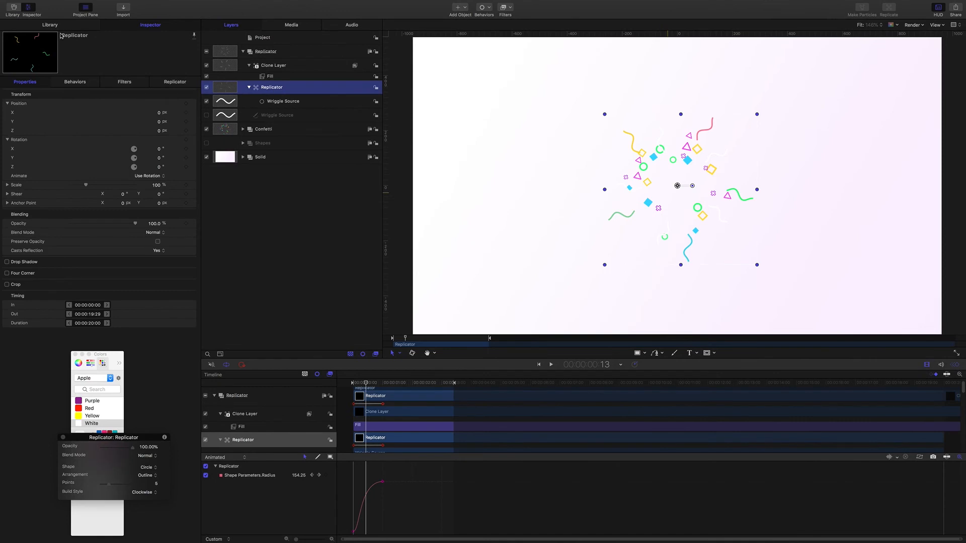
pyautogui.click(7, 262)
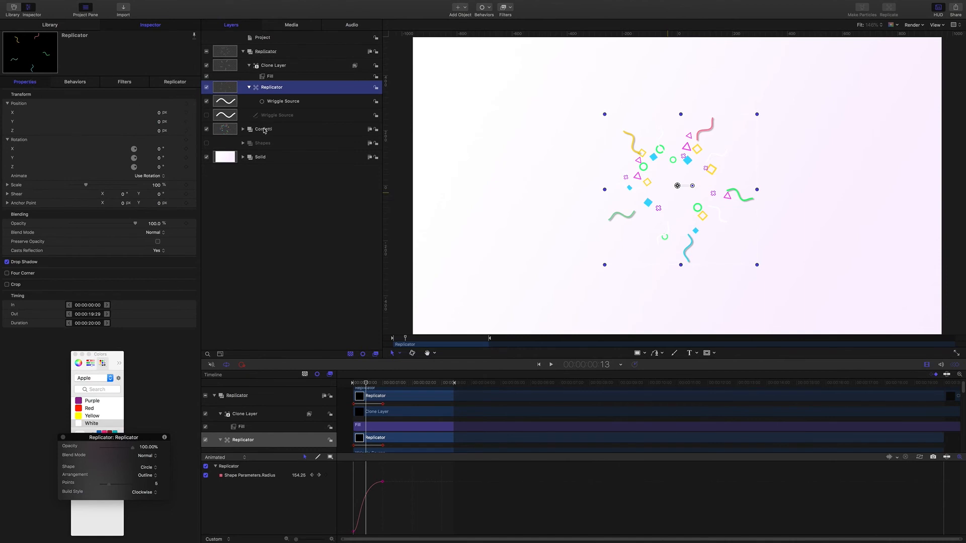
pyautogui.click(244, 130)
pyautogui.click(267, 144)
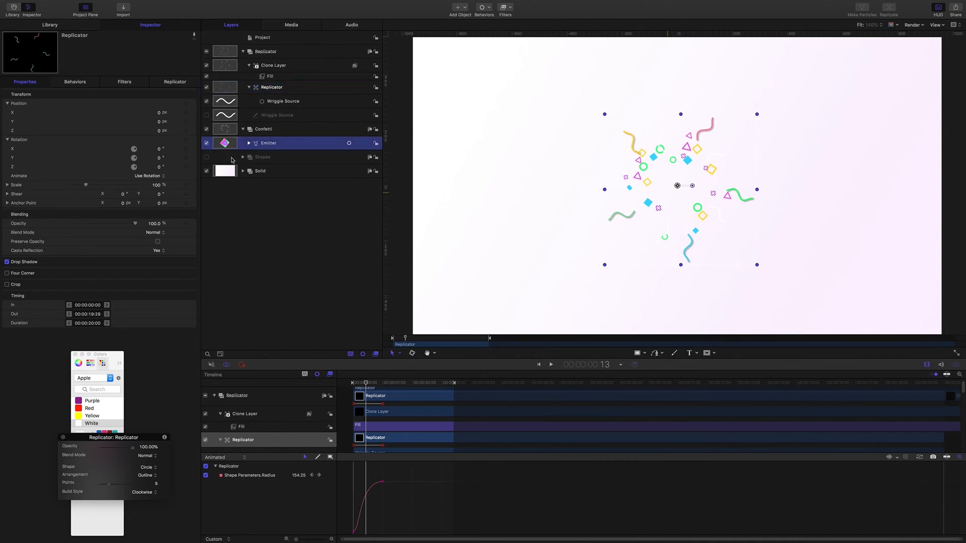
pyautogui.click(7, 263)
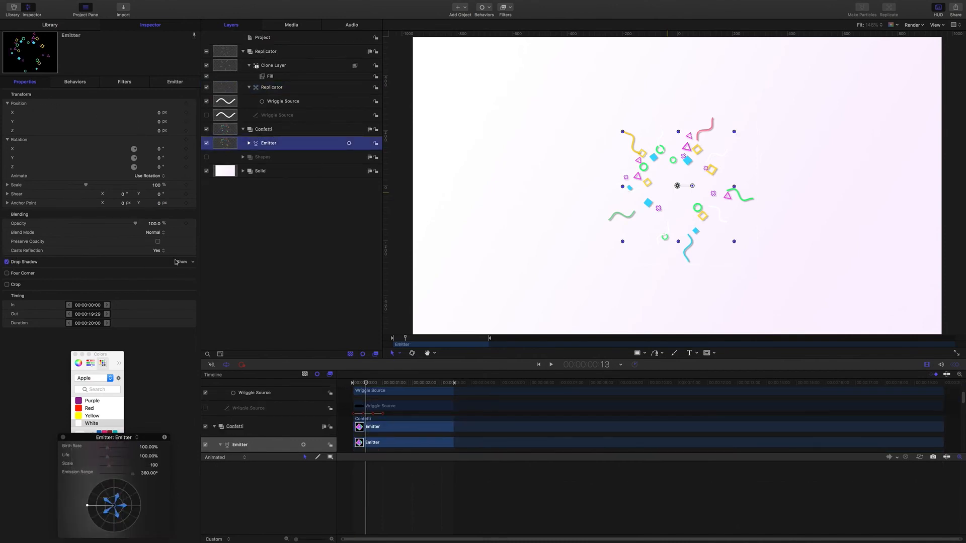
pyautogui.click(272, 67)
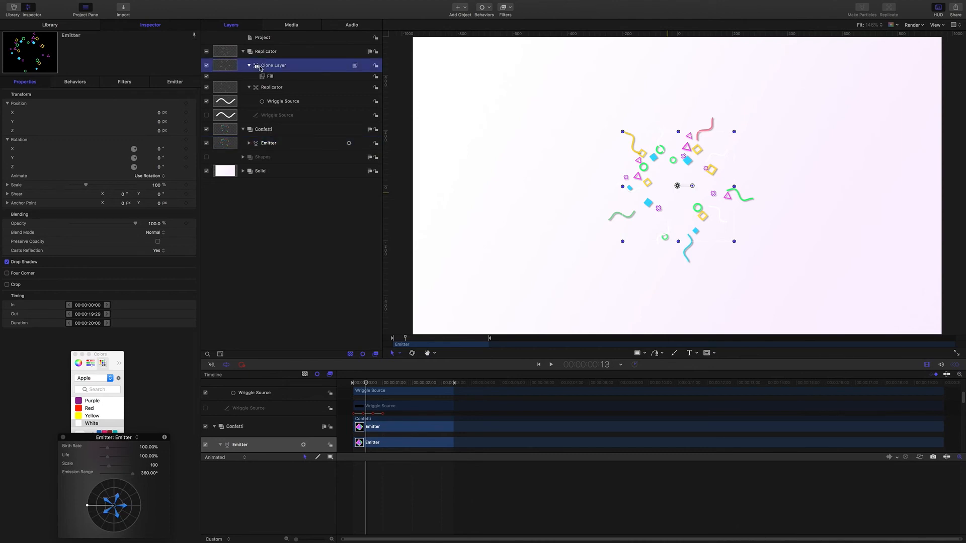
pyautogui.click(7, 262)
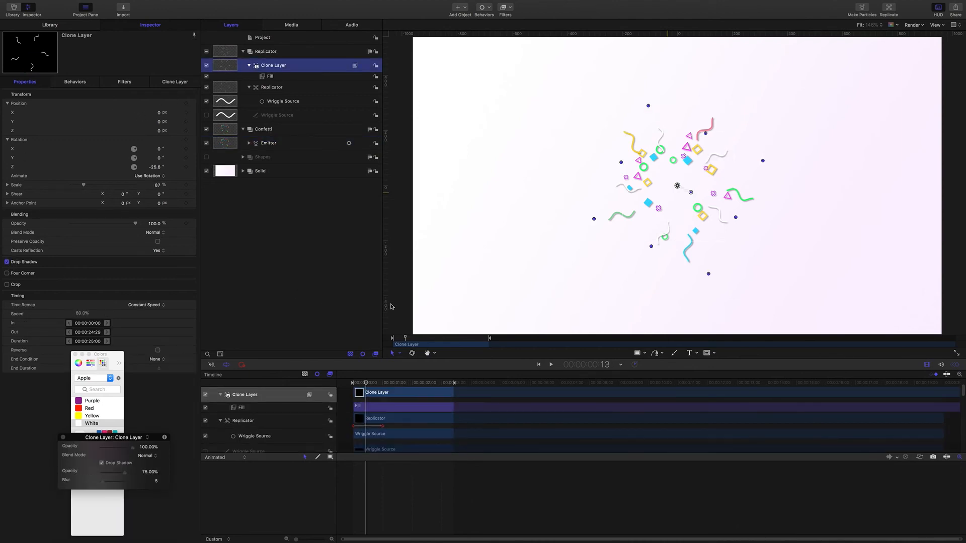
# Step: Play the animation from the start to check the drop shadows against the light background
pyautogui.click(353, 382)
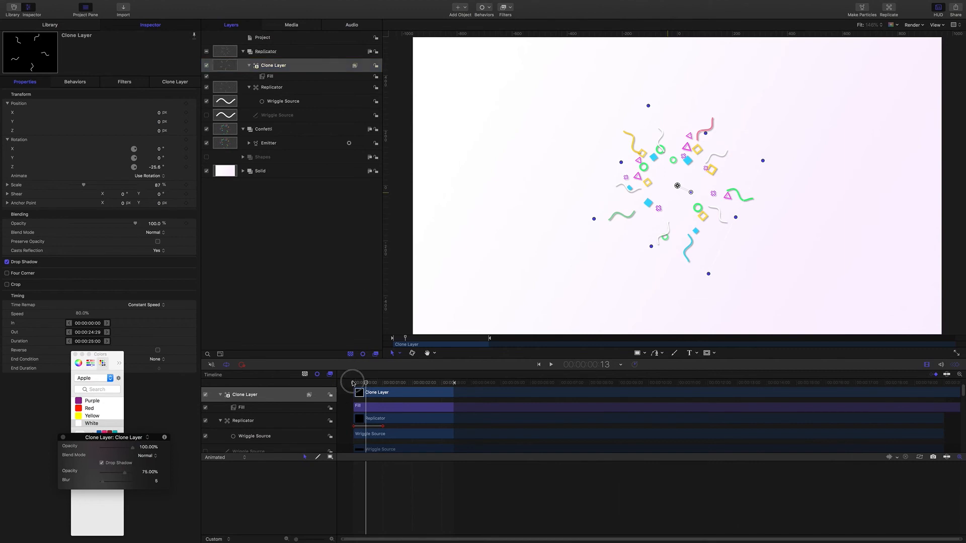
pyautogui.click(308, 295)
pyautogui.press('space')
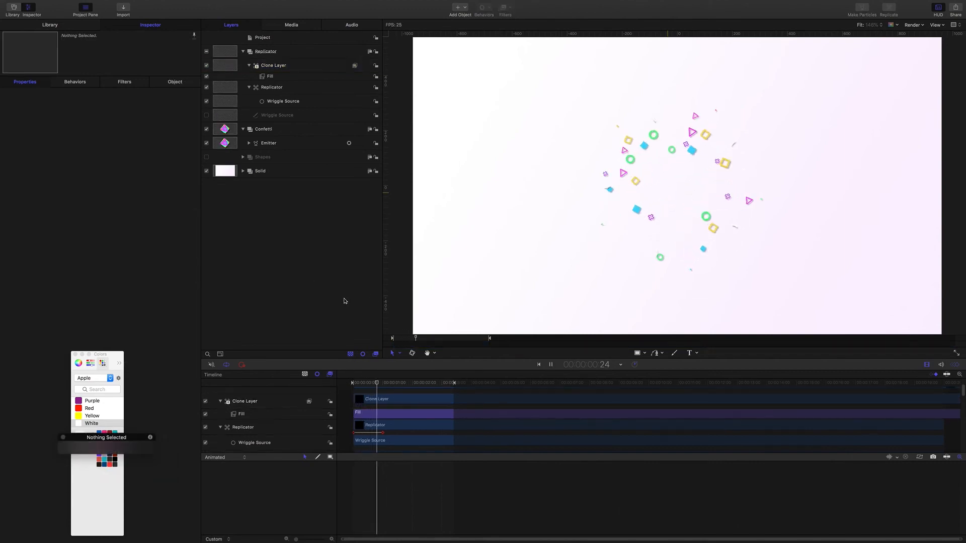
pyautogui.press('space')
pyautogui.press('Home')
pyautogui.press('space')
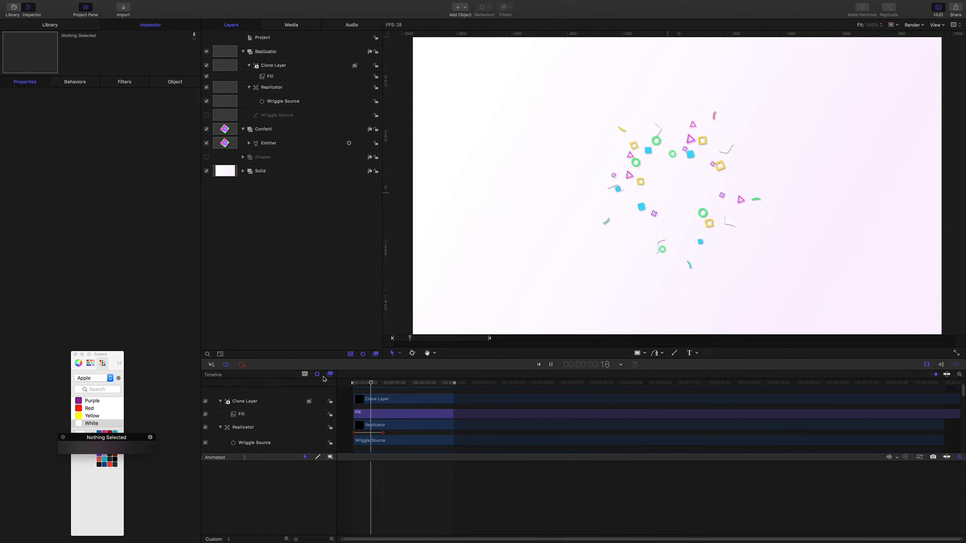
pyautogui.press('space')
# Step: At frame 7, set the clone layer's Fill color to coral, about R 255, G 141, B 103
pyautogui.moveTo(384, 387); pyautogui.dragTo(360, 383)
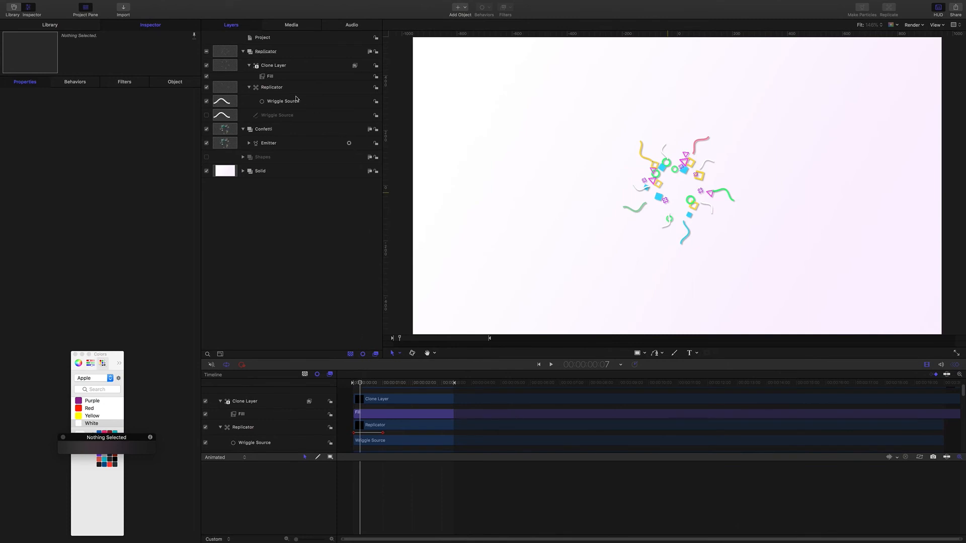
pyautogui.click(272, 77)
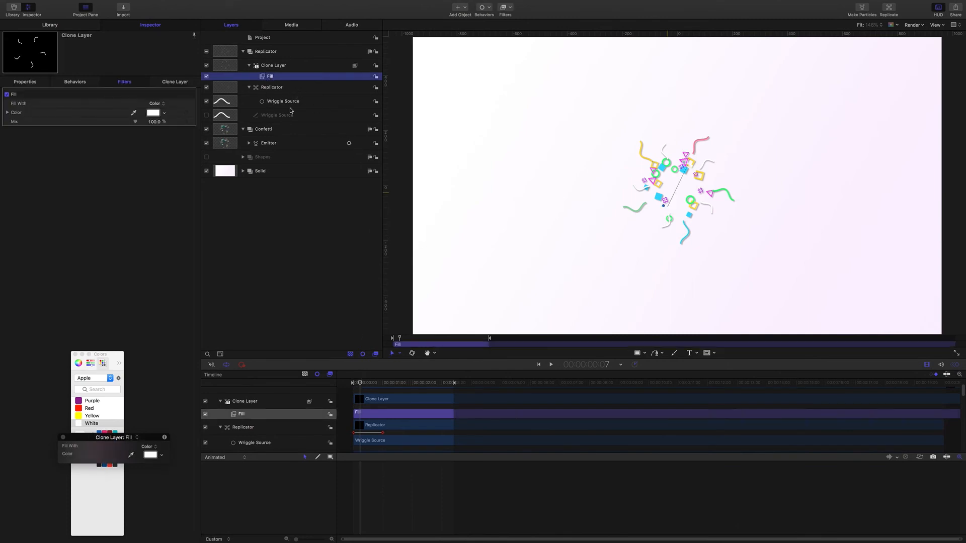
pyautogui.moveTo(162, 115)
pyautogui.mouseDown()
pyautogui.moveTo(161, 125)
pyautogui.moveTo(171, 124)
pyautogui.mouseUp()
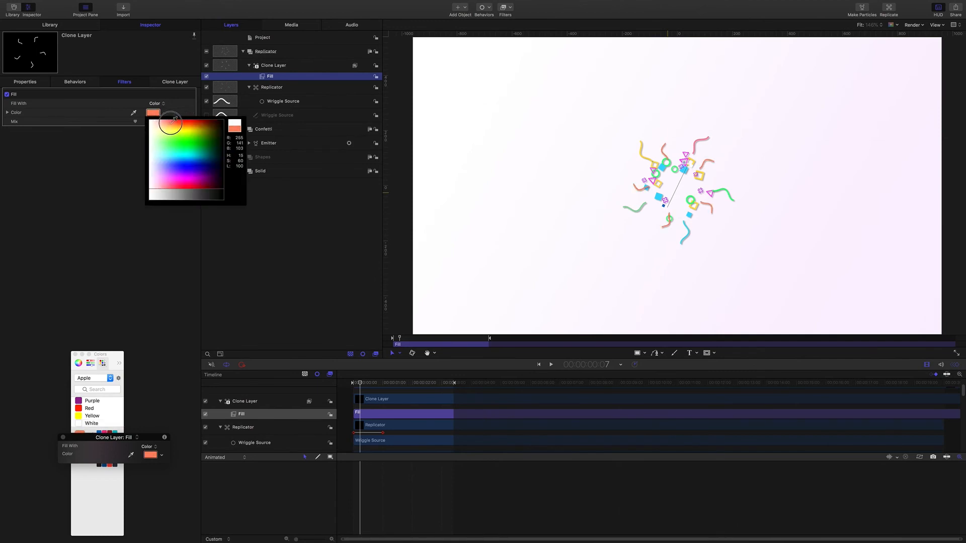
# Step: Set the color of the confetti Emitter's circle cell to blue, about R 3, G 134, B 207
pyautogui.click(267, 143)
pyautogui.click(249, 144)
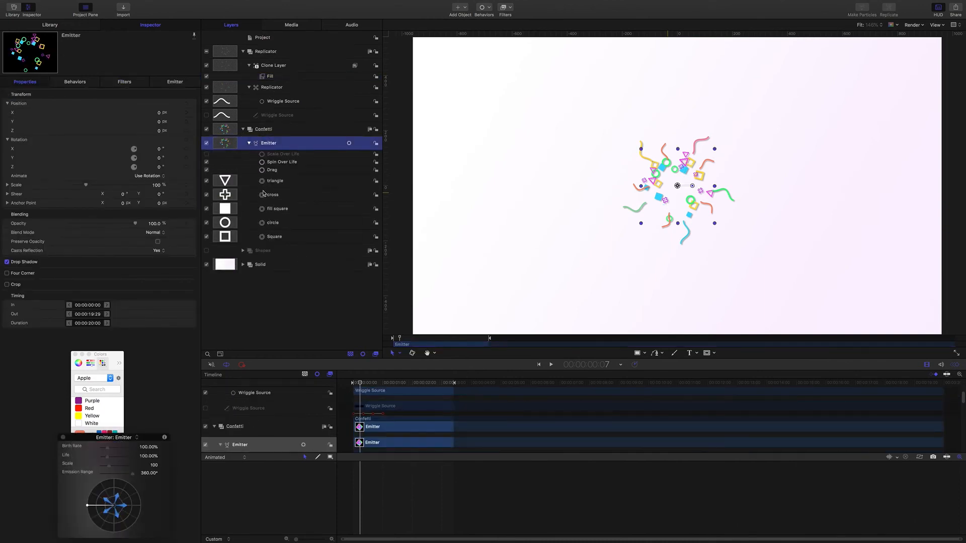
pyautogui.click(271, 223)
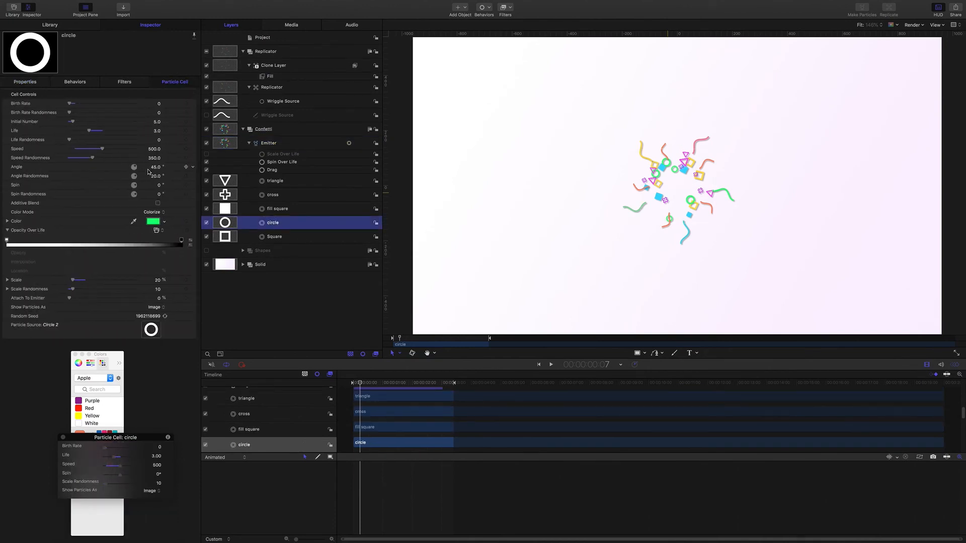
pyautogui.click(165, 222)
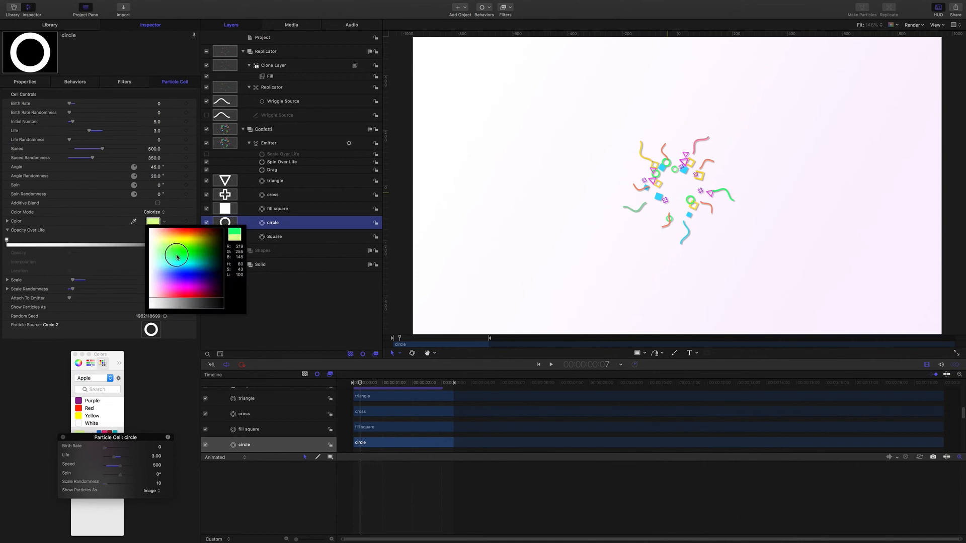
pyautogui.moveTo(172, 252); pyautogui.dragTo(197, 269)
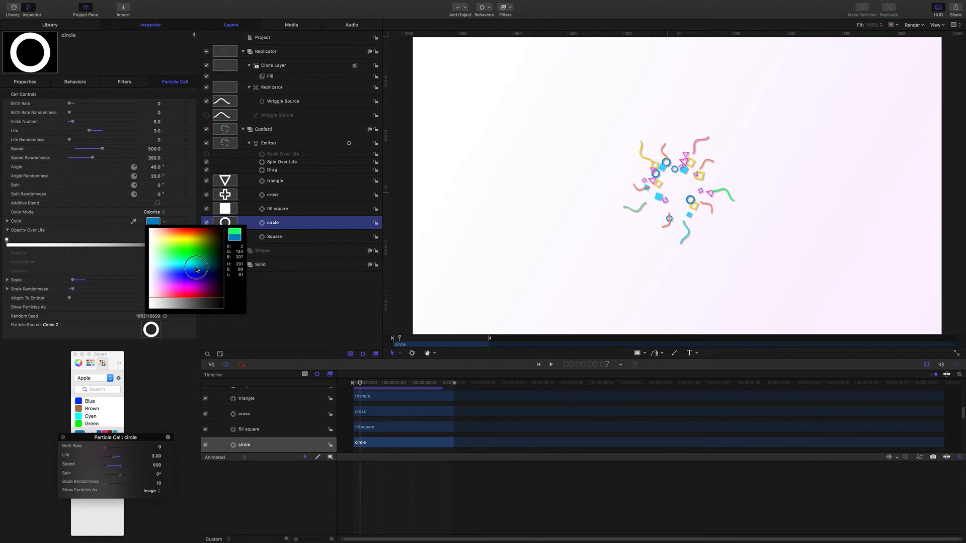
pyautogui.moveTo(196, 270); pyautogui.dragTo(198, 270)
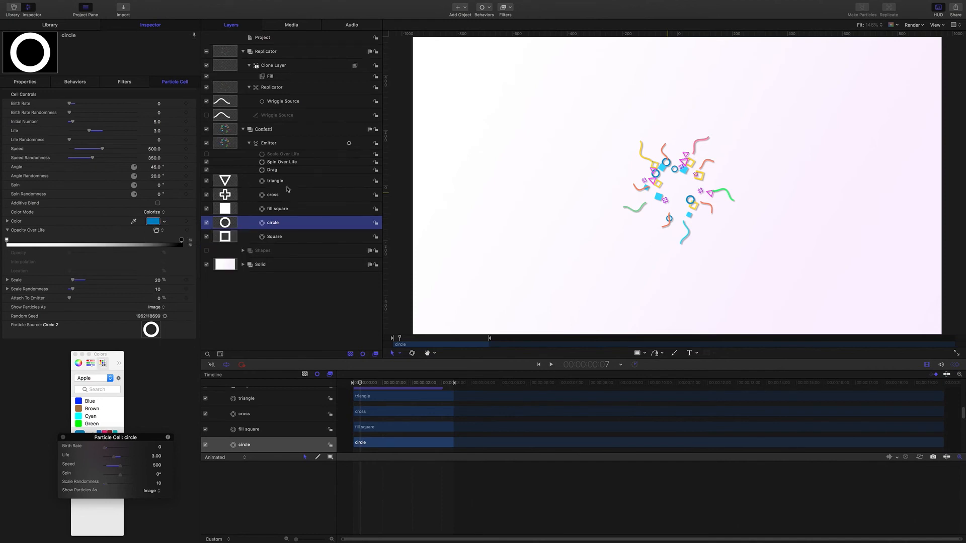
# Step: Set the green end of the Replicator's color gradient to blue, about Red 0.04, Green 0.52, Blue 0.81, and play the animation
pyautogui.click(275, 90)
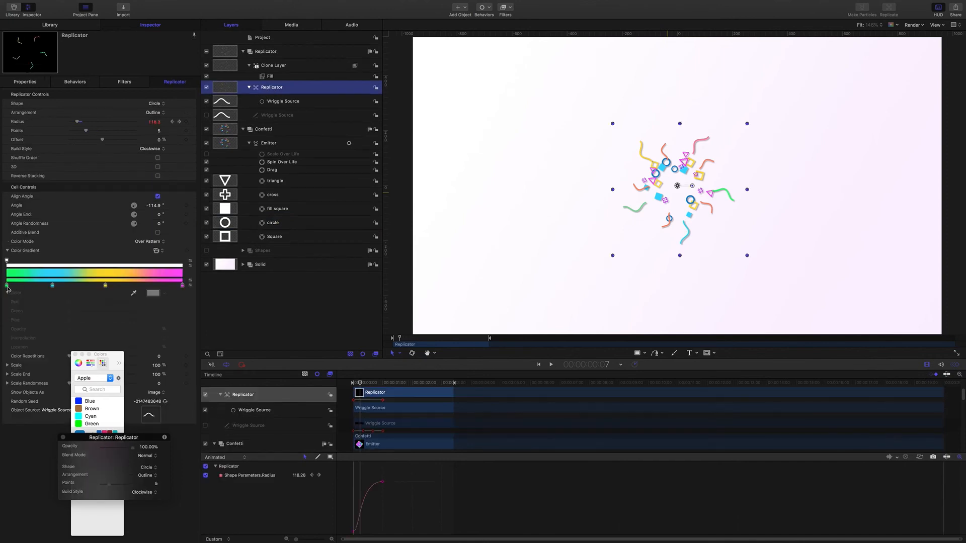
pyautogui.click(7, 286)
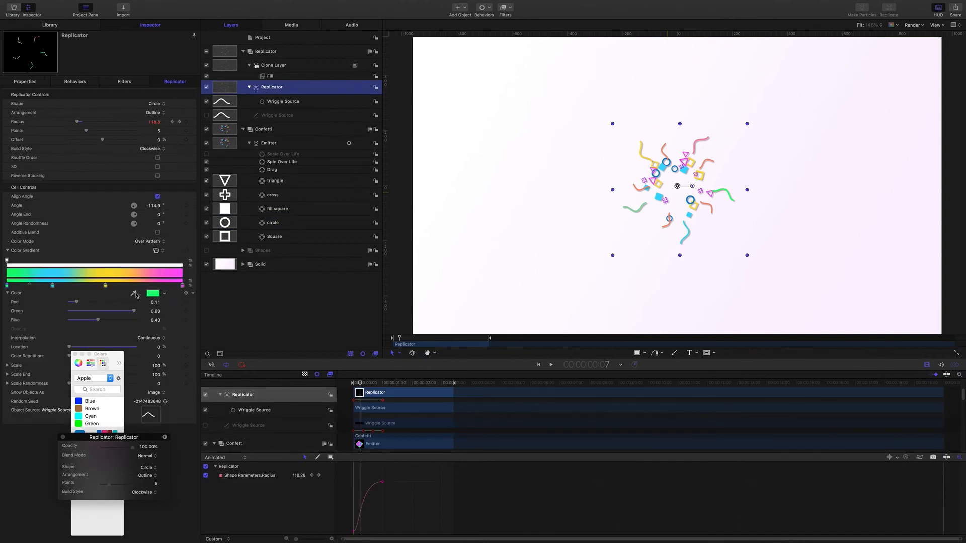
pyautogui.click(671, 161)
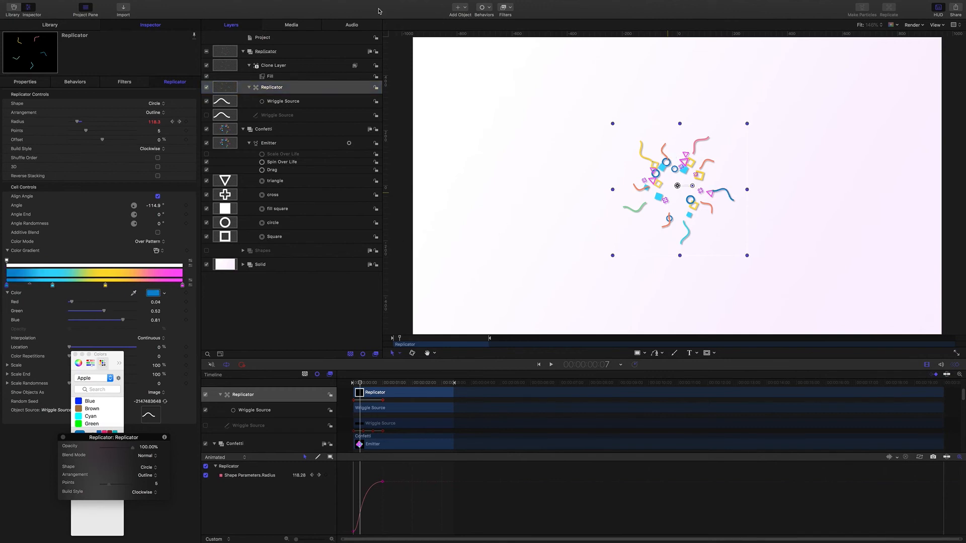
pyautogui.click(312, 301)
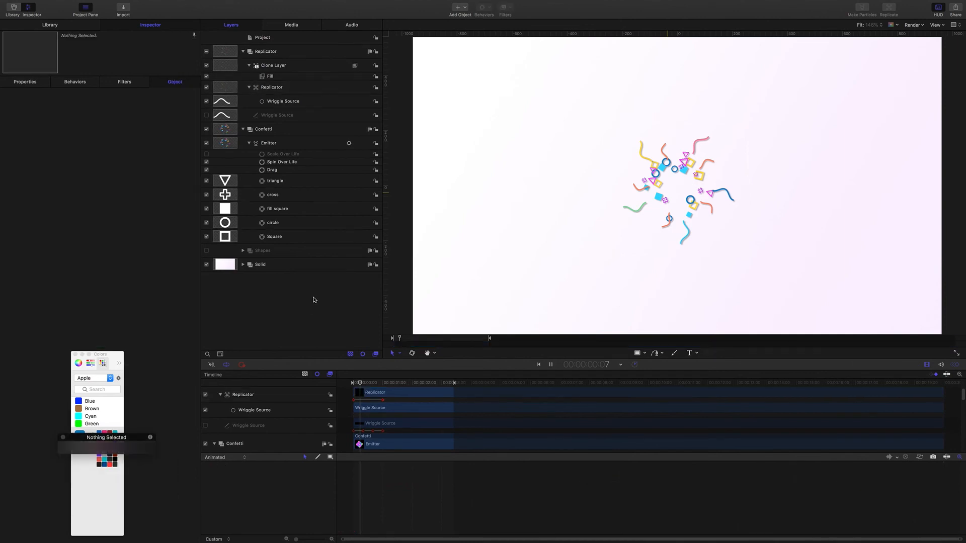
pyautogui.press('space')
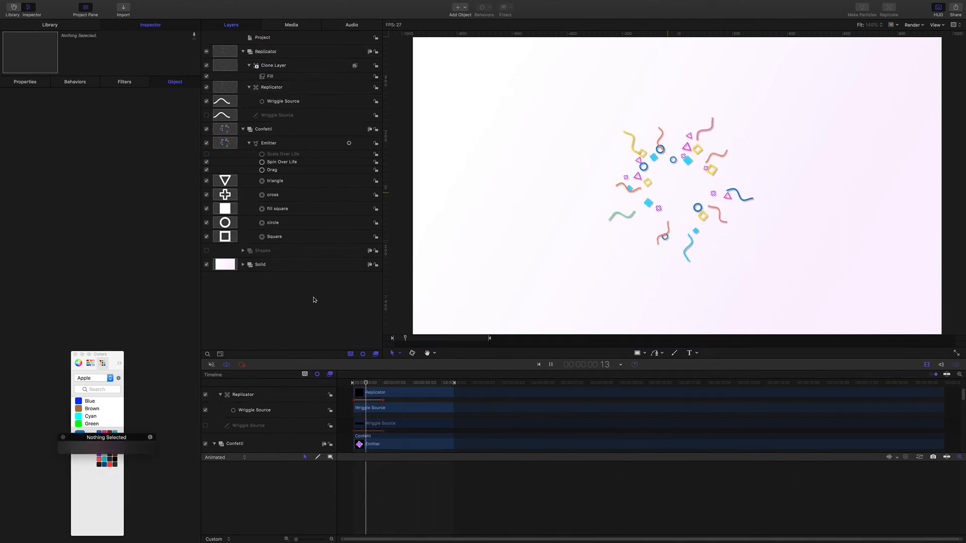
pyautogui.press('space')
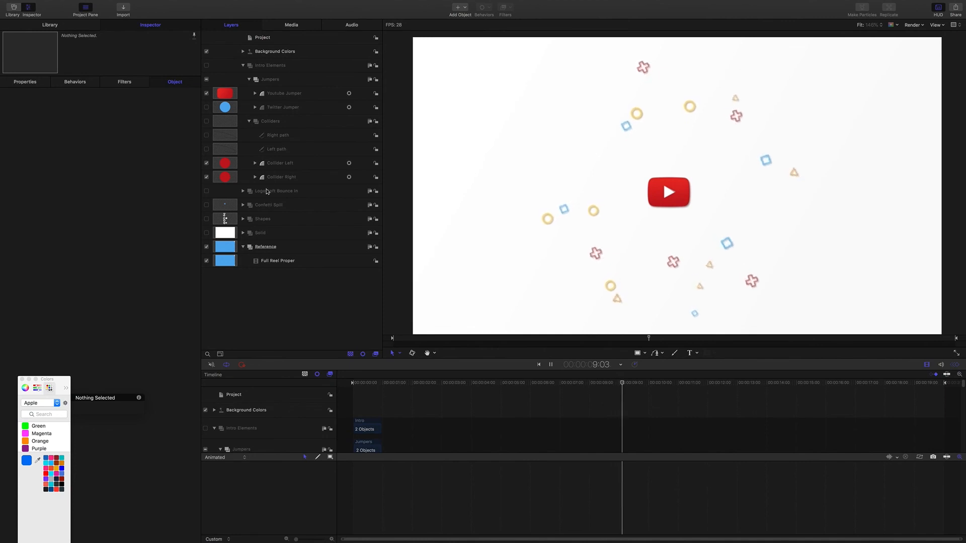
# Step: Review the logo bursts in the Full Reel Proper reference clip by playing and scrubbing it, and return to its start
pyautogui.press('space')
pyautogui.moveTo(641, 384)
pyautogui.mouseDown()
pyautogui.moveTo(488, 386)
pyautogui.moveTo(776, 398)
pyautogui.moveTo(742, 379)
pyautogui.moveTo(779, 381)
pyautogui.moveTo(530, 375)
pyautogui.mouseUp()
pyautogui.click(551, 365)
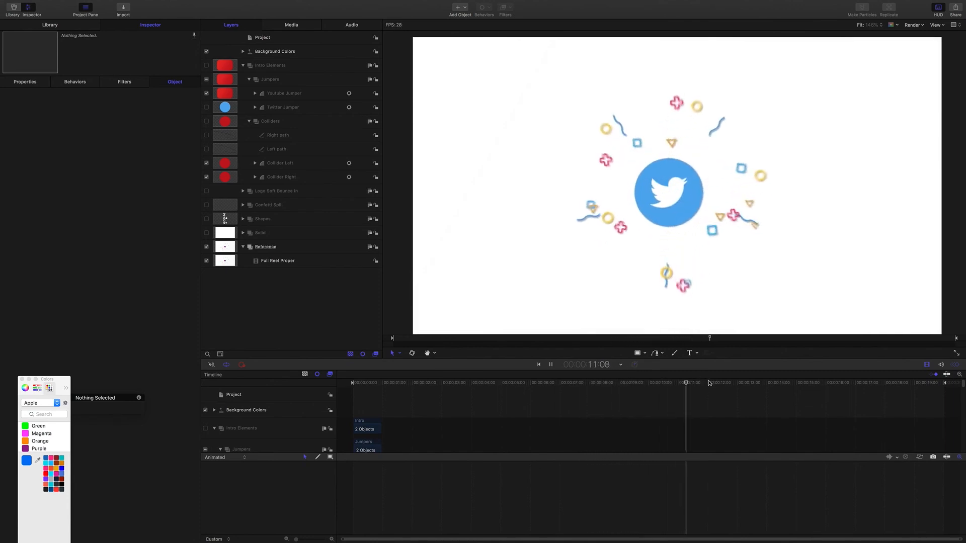
pyautogui.click(707, 384)
pyautogui.moveTo(707, 384); pyautogui.dragTo(633, 389)
pyautogui.moveTo(577, 378); pyautogui.dragTo(317, 378)
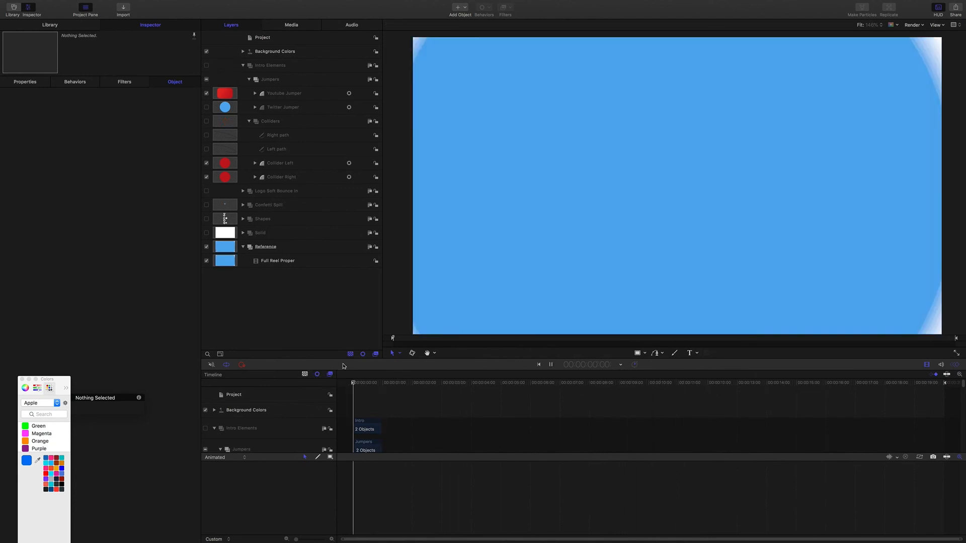
# Step: Play the reference reel from its start and compare its other logo bursts, ending on the Facebook one at 5:23
pyautogui.press('space')
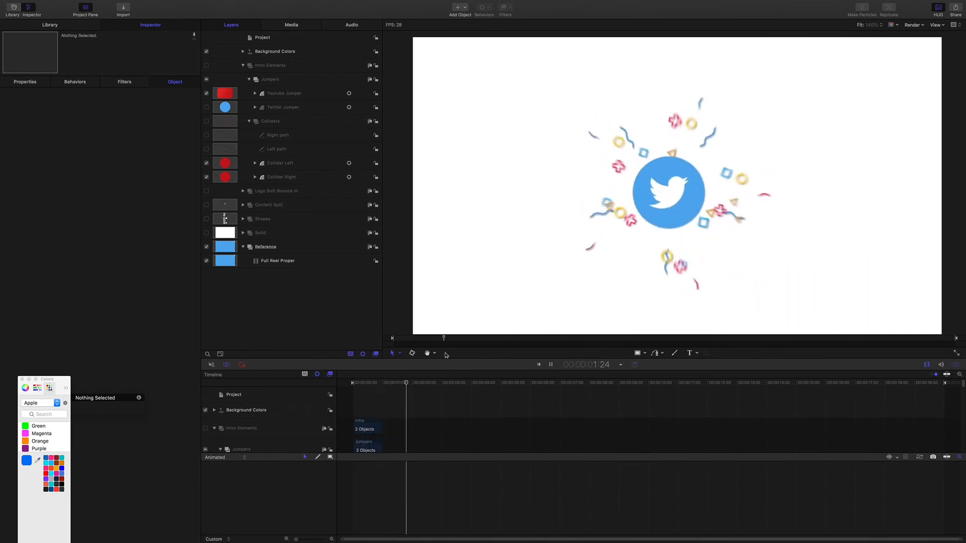
pyautogui.press('space')
pyautogui.moveTo(417, 386); pyautogui.dragTo(826, 378)
pyautogui.press('space')
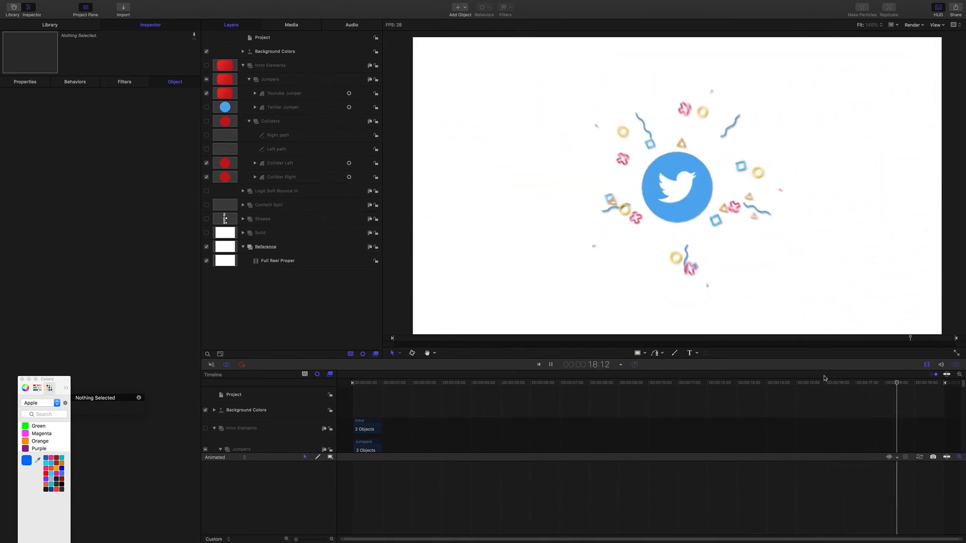
pyautogui.press('space')
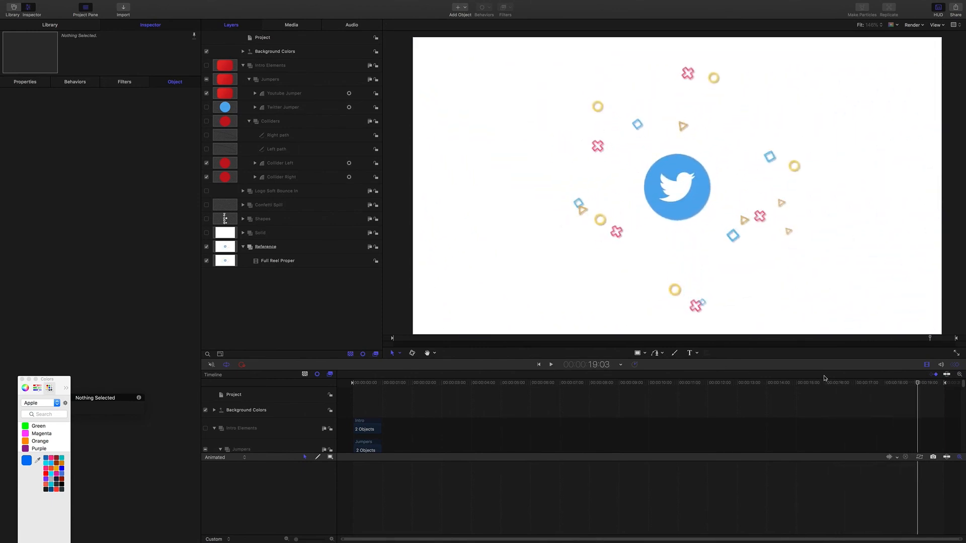
pyautogui.moveTo(917, 384); pyautogui.dragTo(453, 383)
pyautogui.press('space')
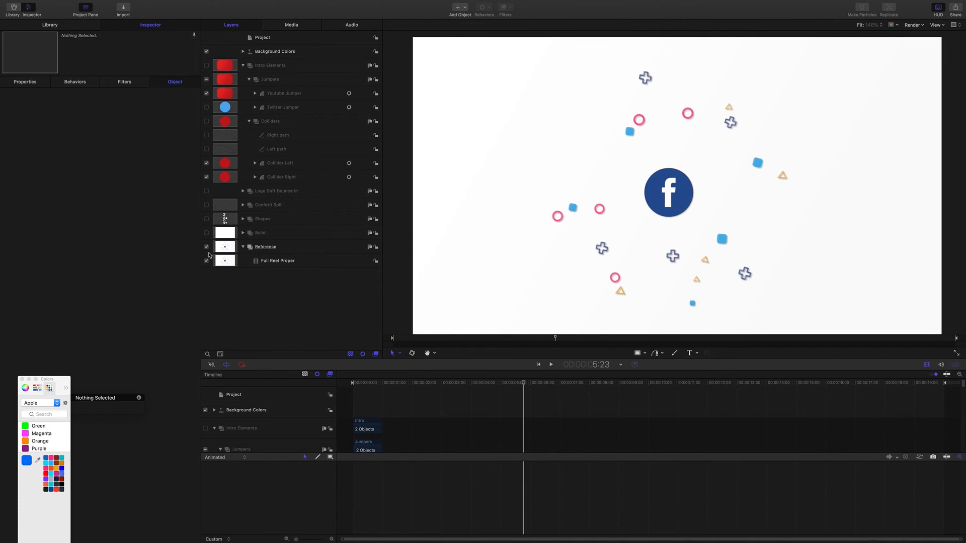
# Step: Show the Solid and Confetti Spill groups, hide the Reference group, and move to the start of the confetti burst at frame 29
pyautogui.click(206, 233)
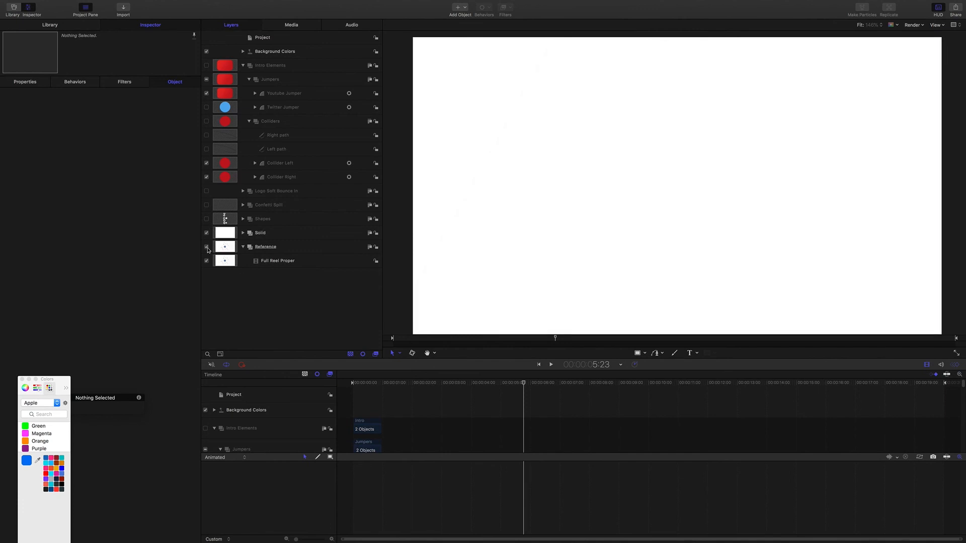
pyautogui.click(206, 247)
pyautogui.click(206, 205)
pyautogui.click(263, 206)
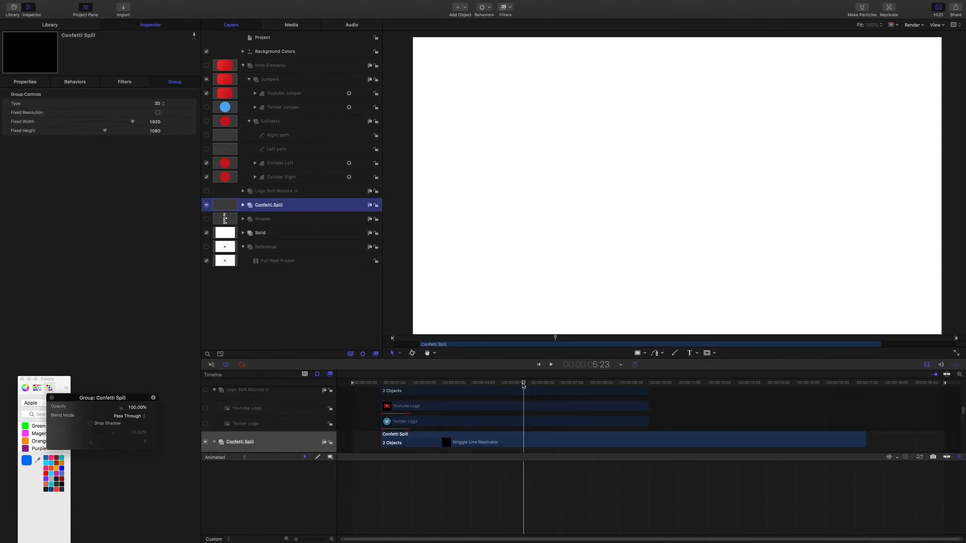
pyautogui.moveTo(523, 385); pyautogui.dragTo(384, 381)
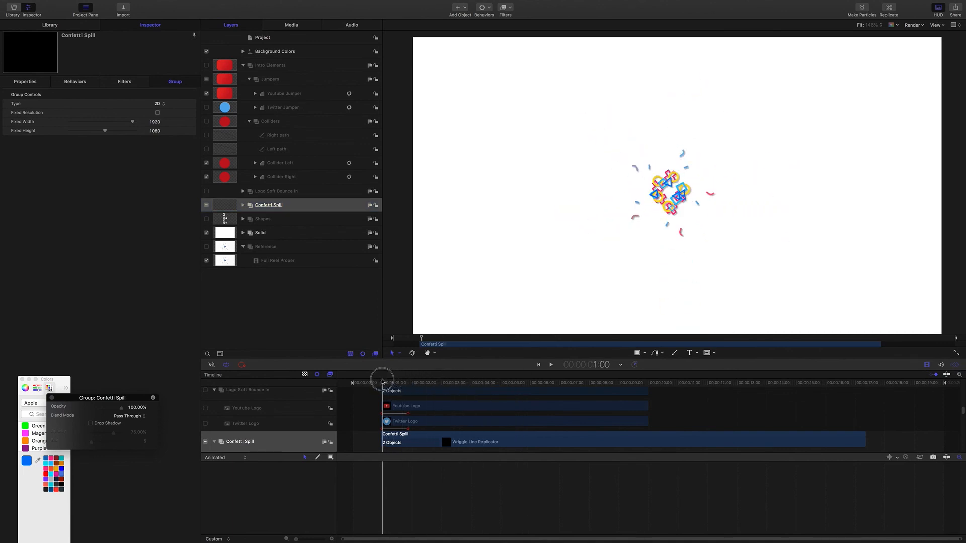
pyautogui.moveTo(382, 382)
pyautogui.mouseDown()
pyautogui.moveTo(329, 380)
pyautogui.moveTo(382, 381)
pyautogui.mouseUp()
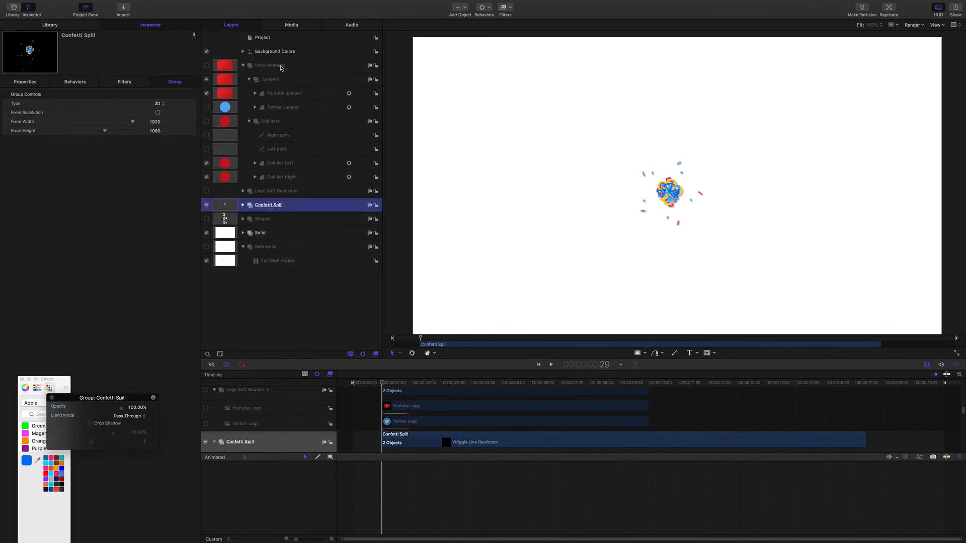
# Step: Show the Colliders in the Intro Elements group and scrub through their collision around frame 27
pyautogui.click(262, 66)
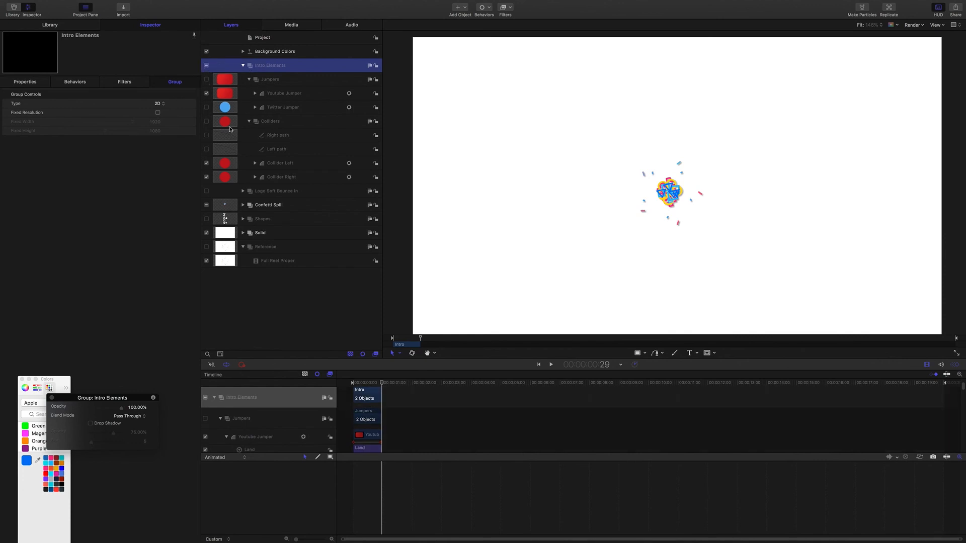
pyautogui.click(207, 122)
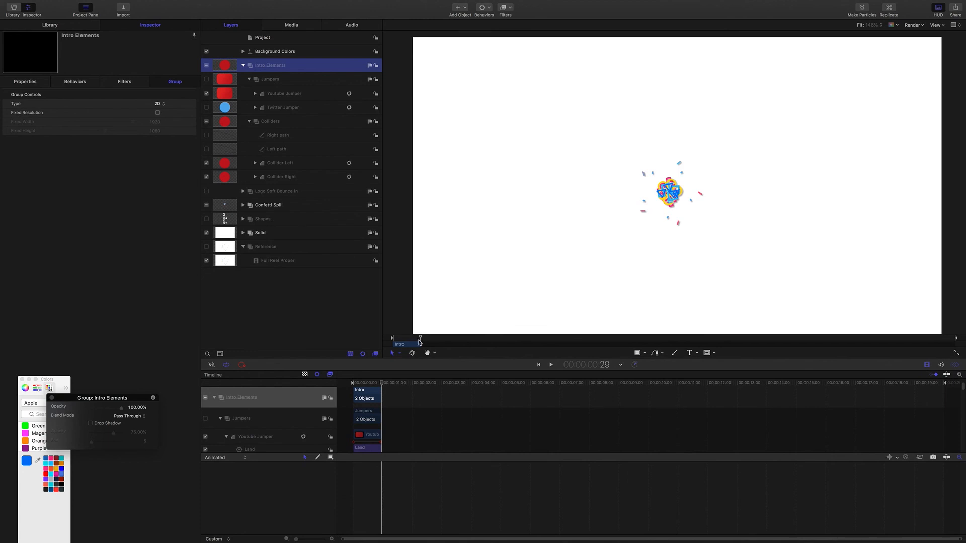
pyautogui.moveTo(378, 386)
pyautogui.mouseDown()
pyautogui.moveTo(334, 374)
pyautogui.moveTo(381, 373)
pyautogui.mouseUp()
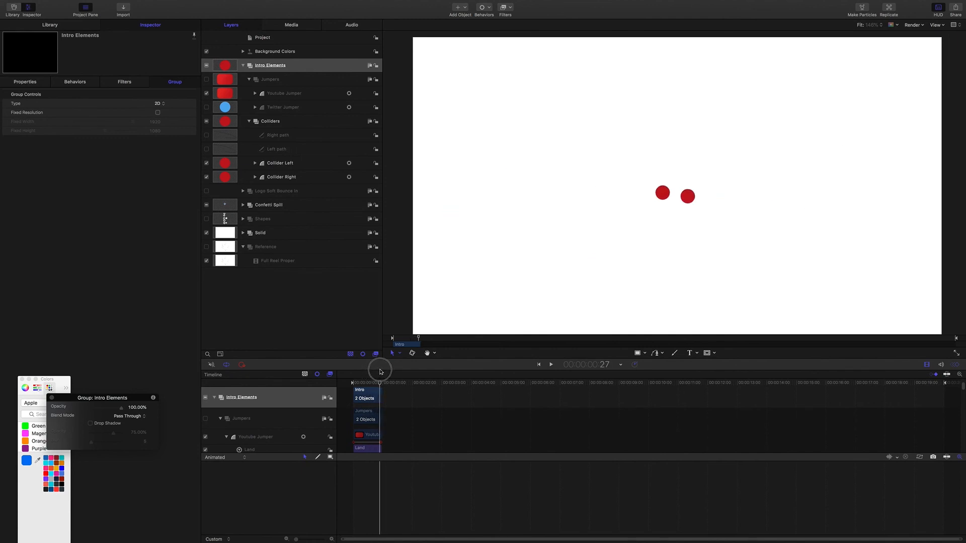
pyautogui.moveTo(381, 372); pyautogui.dragTo(401, 372)
pyautogui.moveTo(381, 371); pyautogui.dragTo(338, 370)
# Step: Play the colliders' run-in to the confetti burst twice from the start, and return to frame 27
pyautogui.press('space')
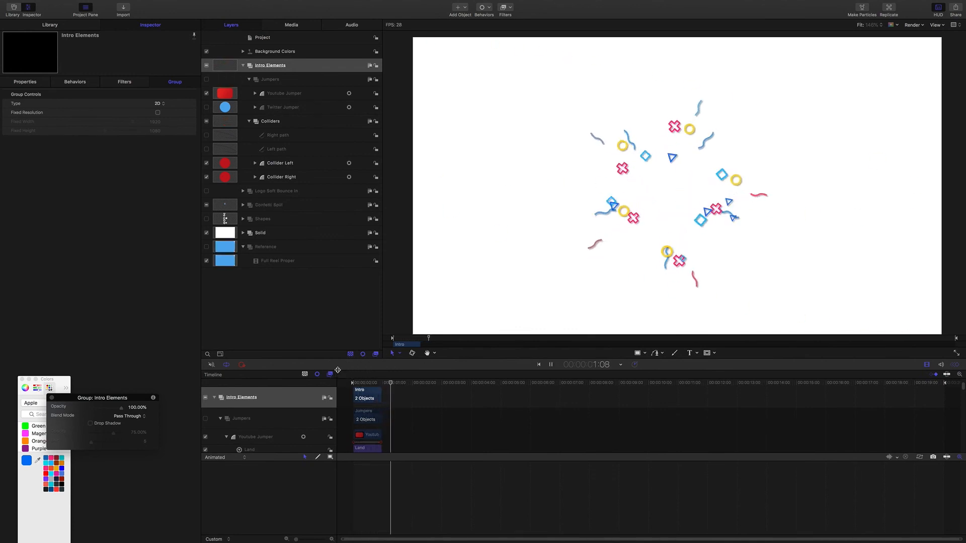
pyautogui.press('space')
pyautogui.moveTo(401, 384); pyautogui.dragTo(334, 384)
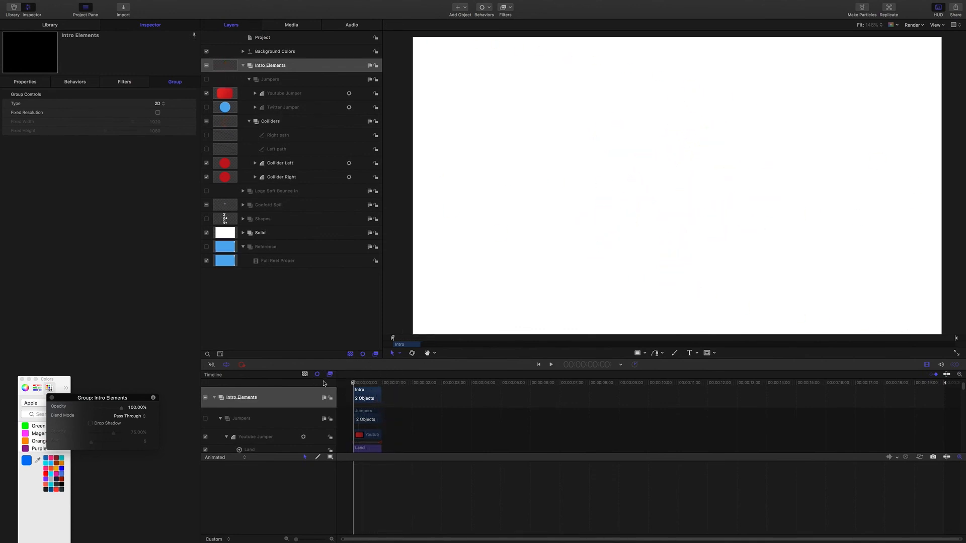
pyautogui.press('space')
pyautogui.press('space')
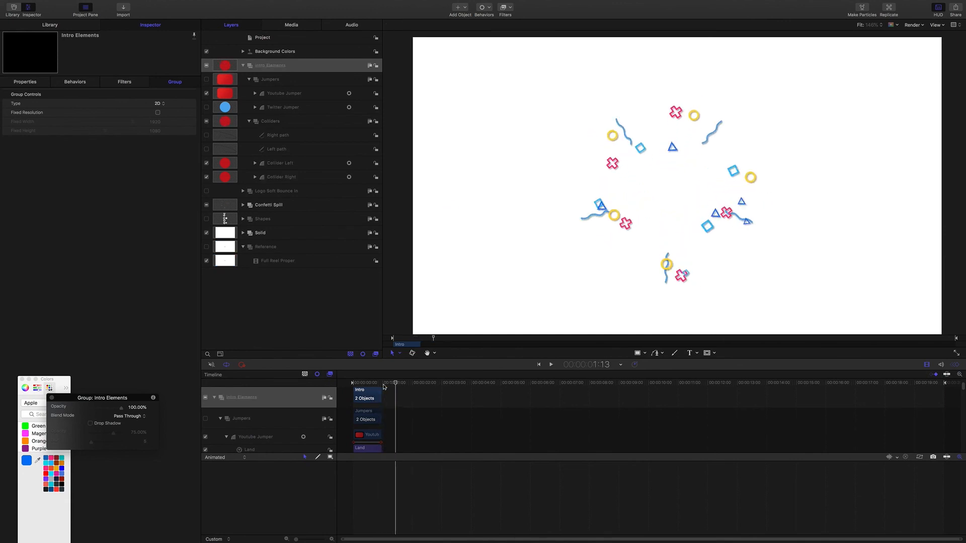
pyautogui.moveTo(390, 383); pyautogui.dragTo(381, 385)
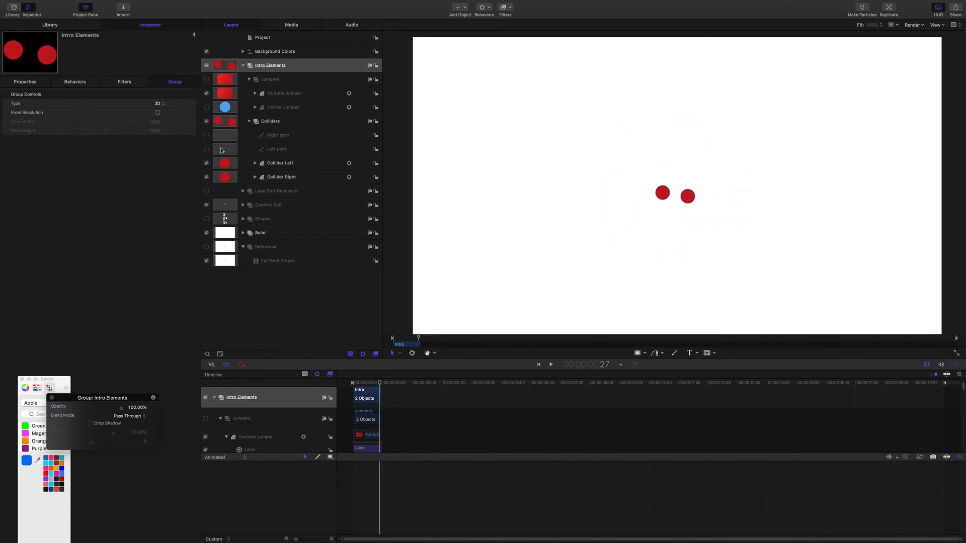
# Step: Hide the Colliders, show the Jumpers group, and play the Youtube Jumper's entrance from the start
pyautogui.click(209, 122)
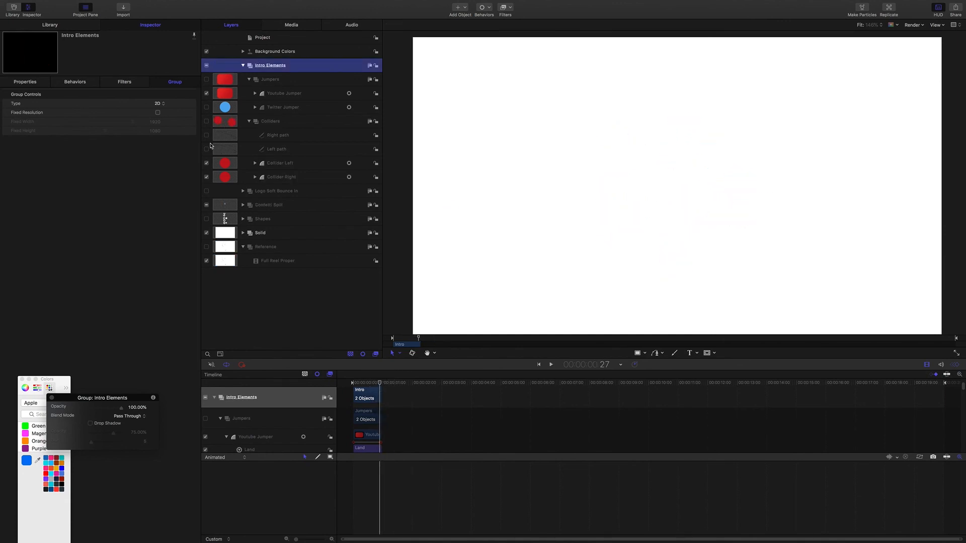
pyautogui.click(207, 79)
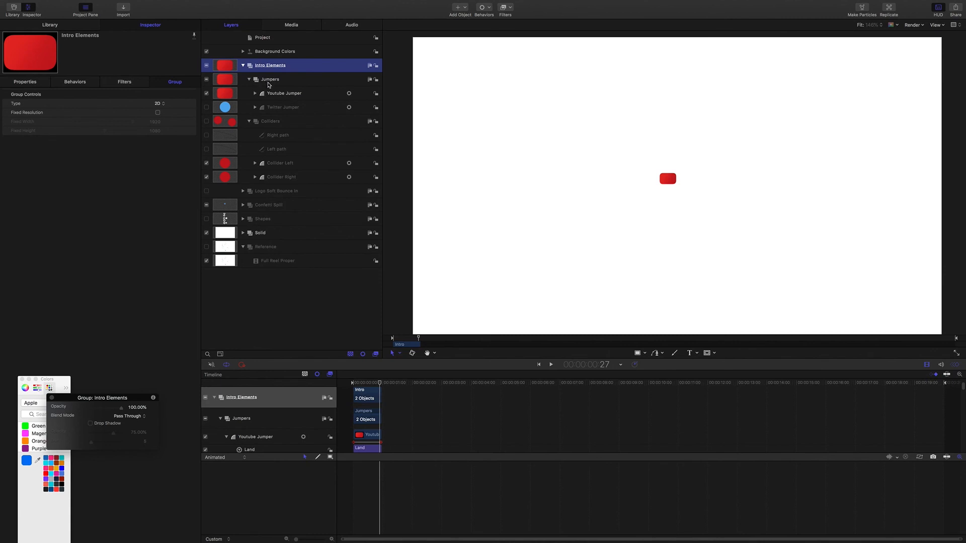
pyautogui.click(269, 94)
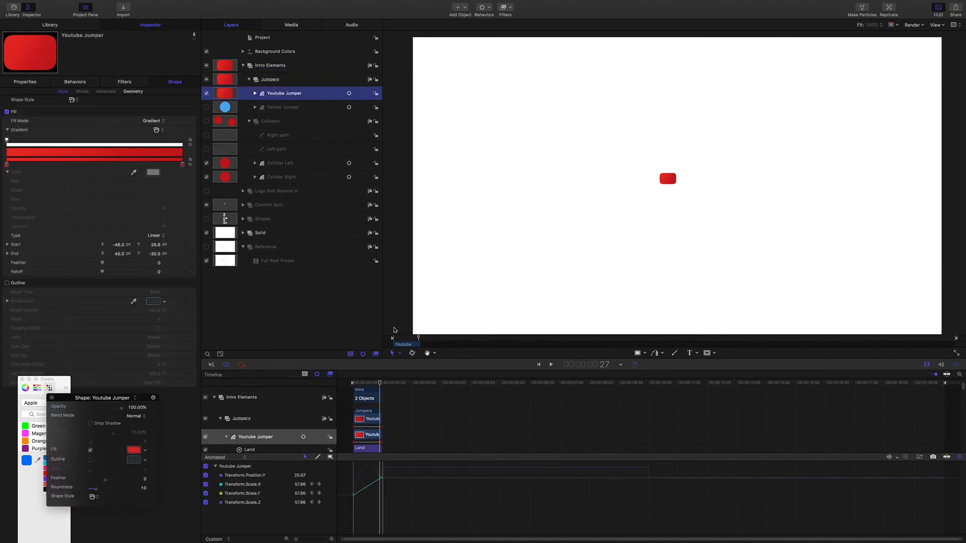
pyautogui.moveTo(379, 384); pyautogui.dragTo(352, 383)
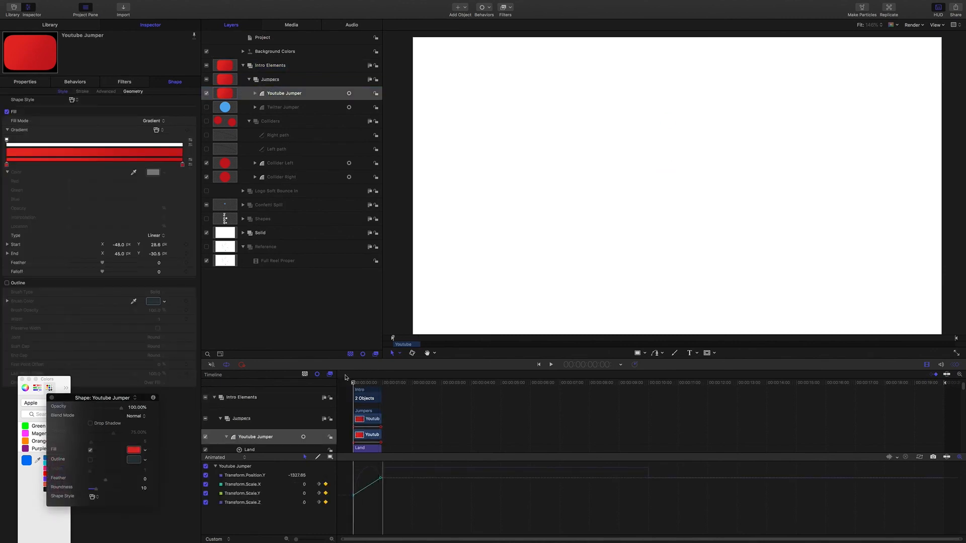
pyautogui.press('space')
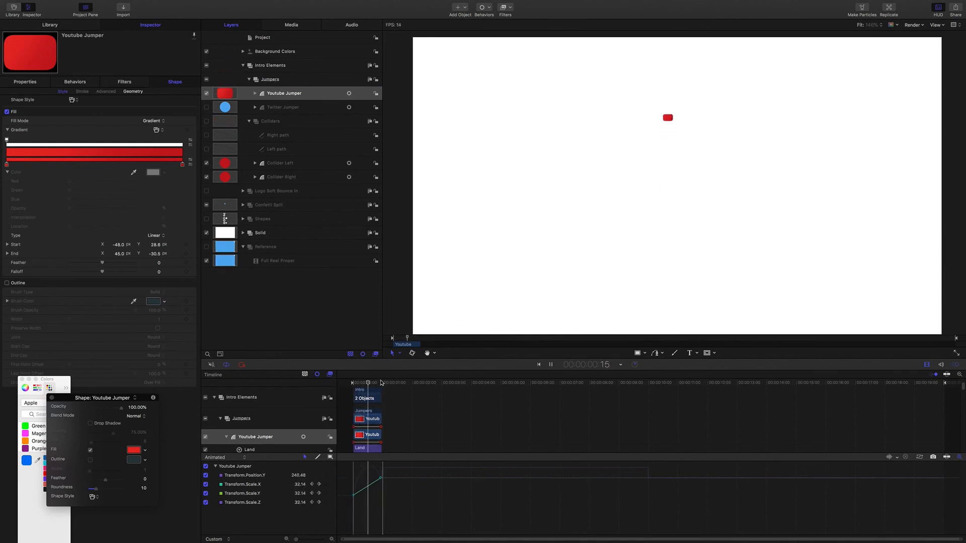
pyautogui.press('space')
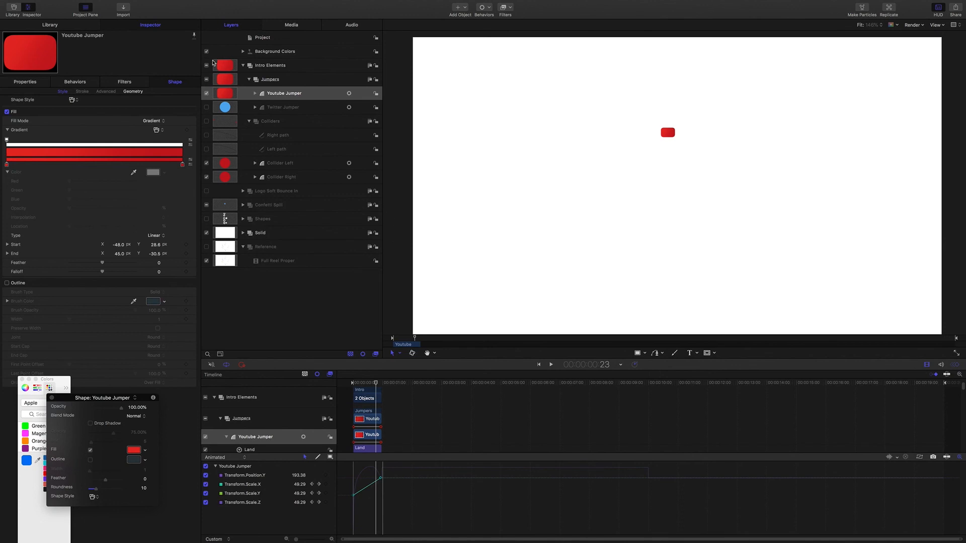
# Step: Examine the settings of the Land and Jump In behaviors applied to the Youtube Jumper
pyautogui.click(255, 94)
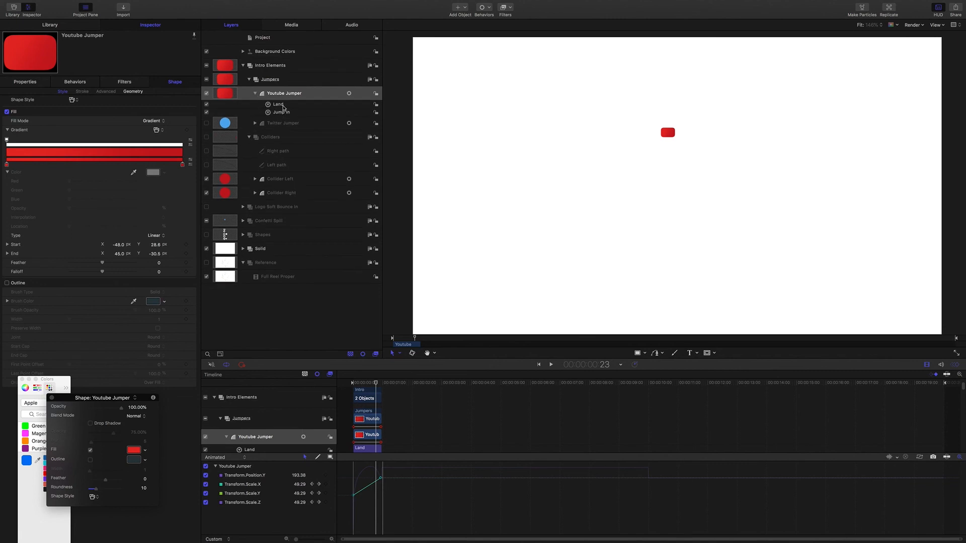
pyautogui.click(285, 105)
pyautogui.click(285, 112)
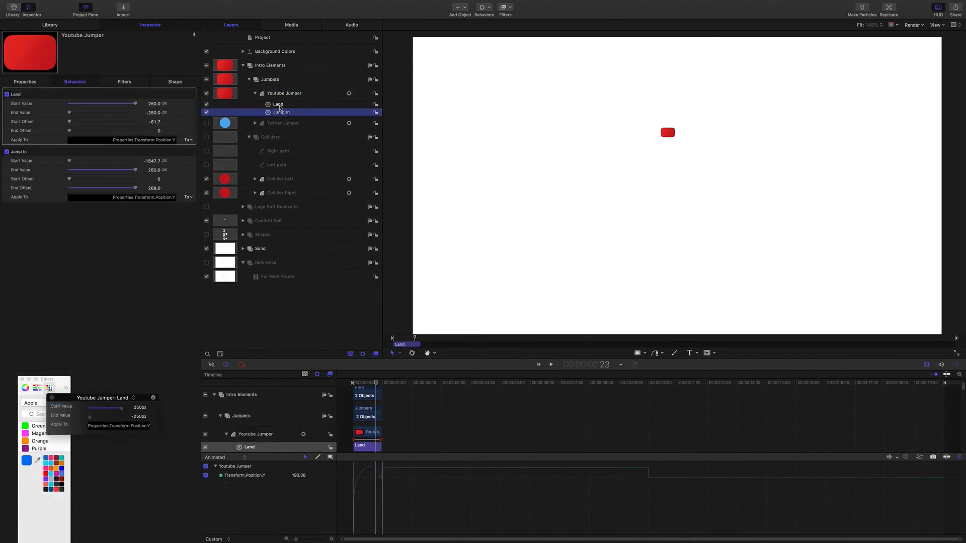
pyautogui.click(280, 105)
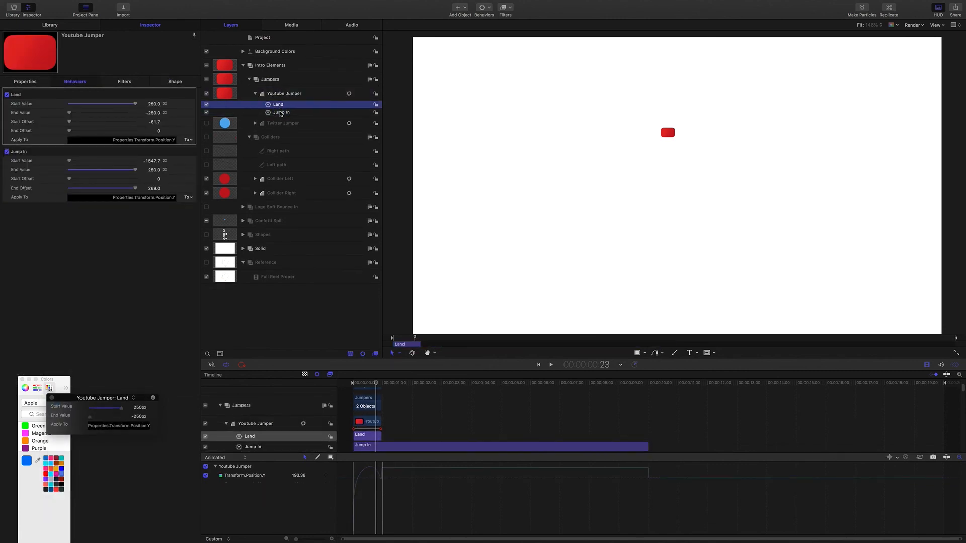
pyautogui.click(280, 113)
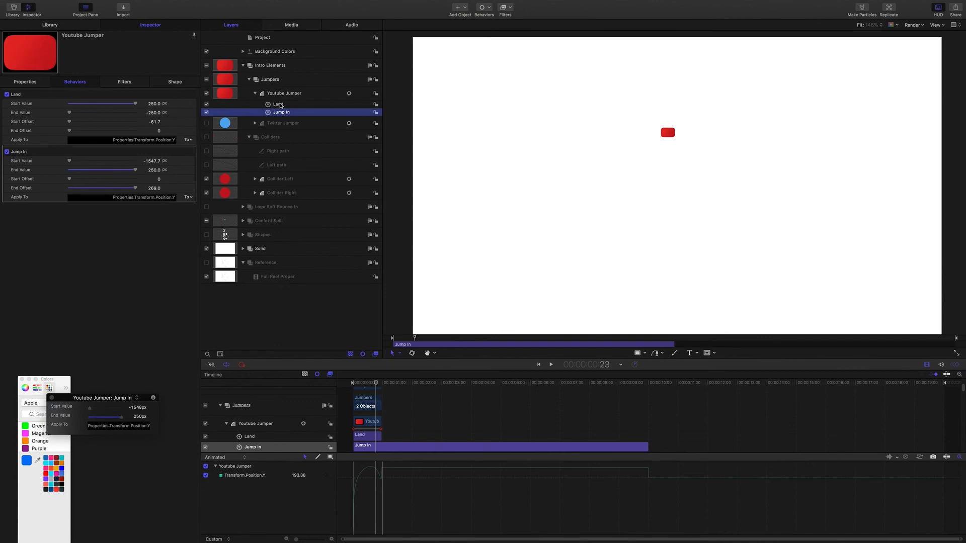
# Step: Play the Youtube Jumper's jump and landing from the start through the confetti burst
pyautogui.moveTo(376, 383); pyautogui.dragTo(338, 384)
pyautogui.press('space')
pyautogui.press('space')
pyautogui.press('space')
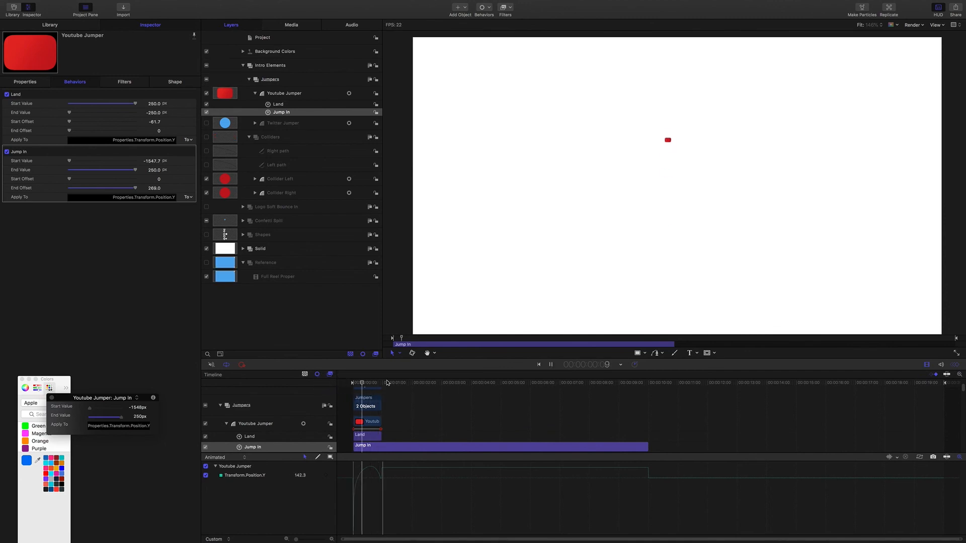
pyautogui.press('space')
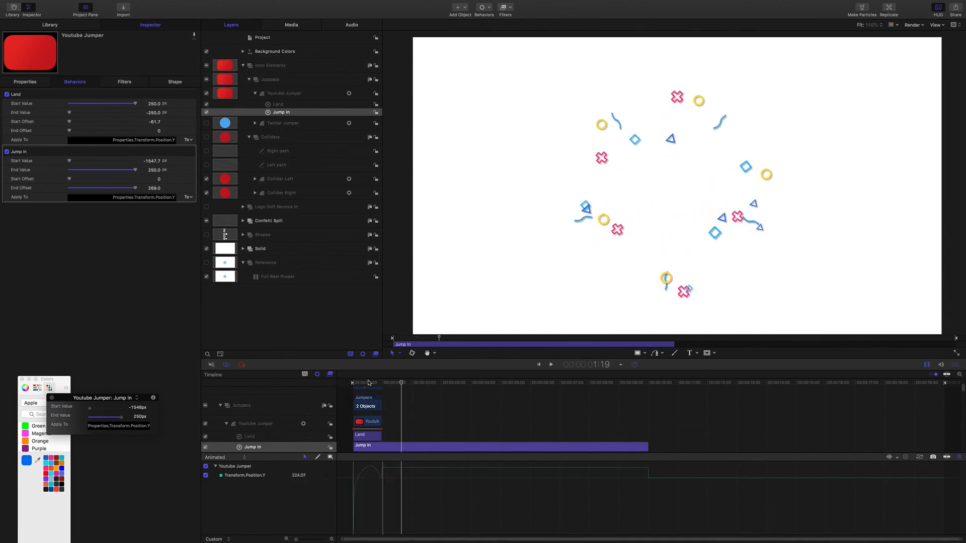
# Step: Replay the Youtube Jumper's jump from the start and go to frame 28, where the confetti burst begins
pyautogui.moveTo(400, 383); pyautogui.dragTo(382, 385)
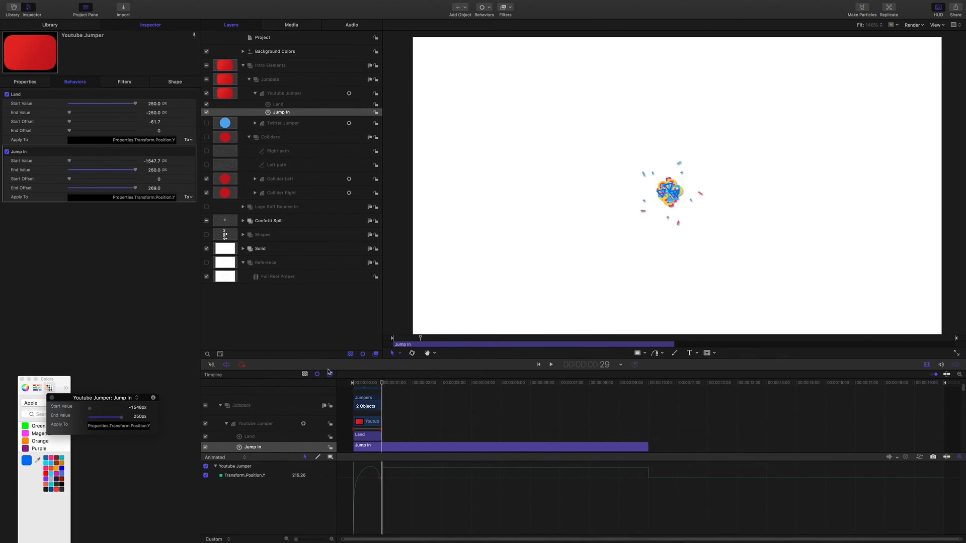
pyautogui.press('space')
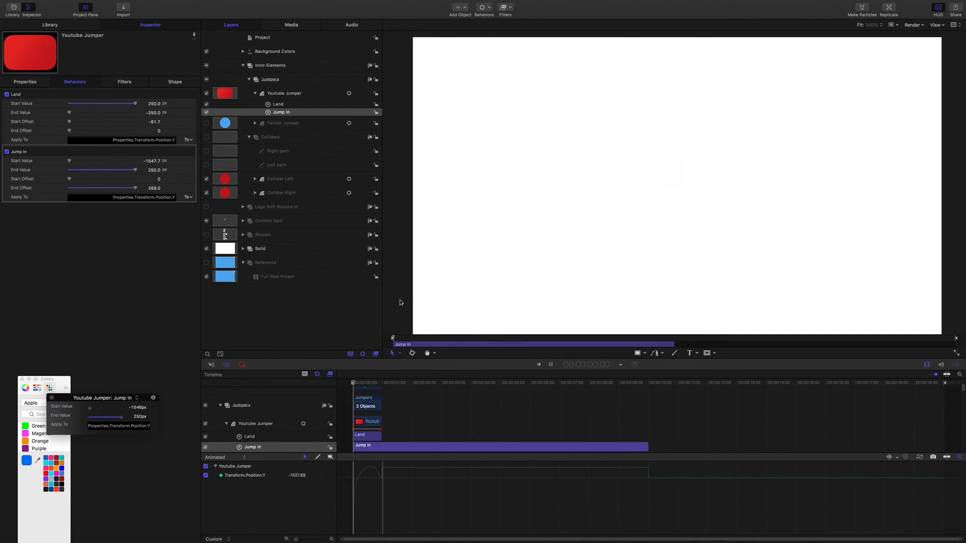
pyautogui.press('space')
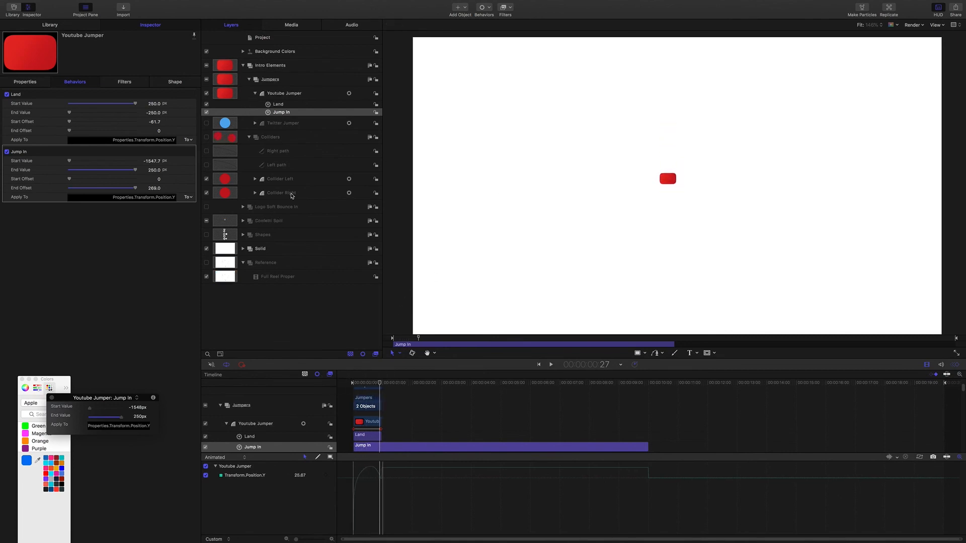
pyautogui.moveTo(379, 383)
pyautogui.mouseDown()
pyautogui.moveTo(390, 384)
pyautogui.moveTo(372, 381)
pyautogui.moveTo(391, 382)
pyautogui.moveTo(381, 383)
pyautogui.mouseUp()
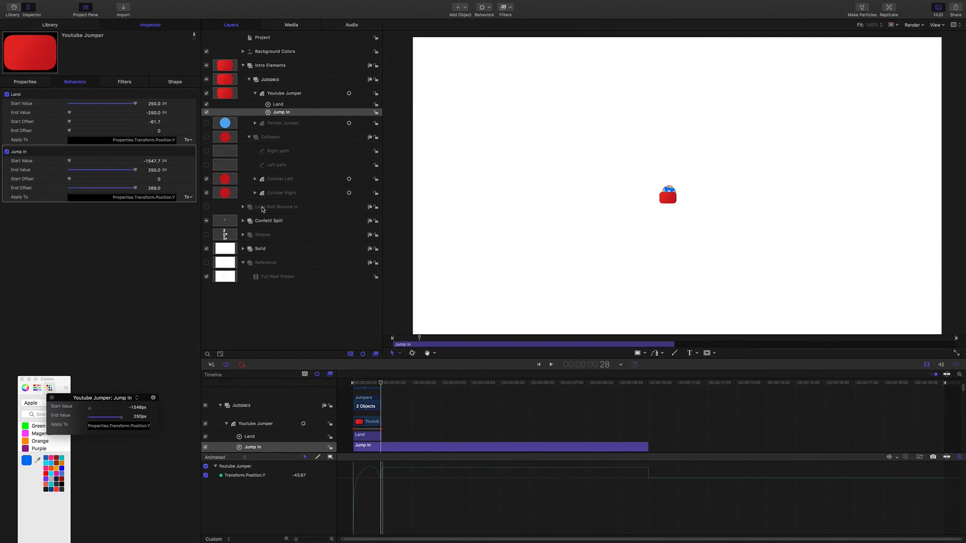
# Step: Show the Youtube Logo in the Logo Soft Bounce In group and view it at 1:02
pyautogui.click(207, 207)
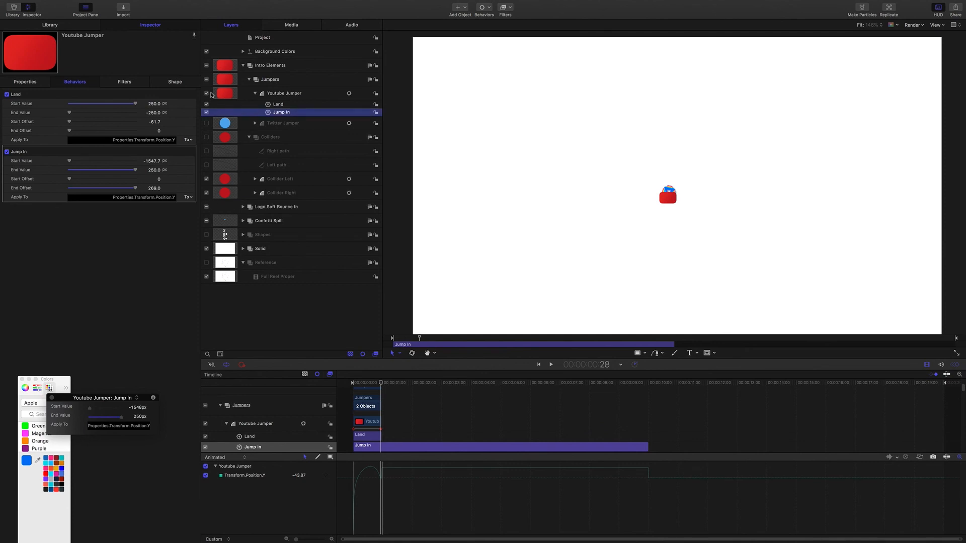
pyautogui.click(243, 221)
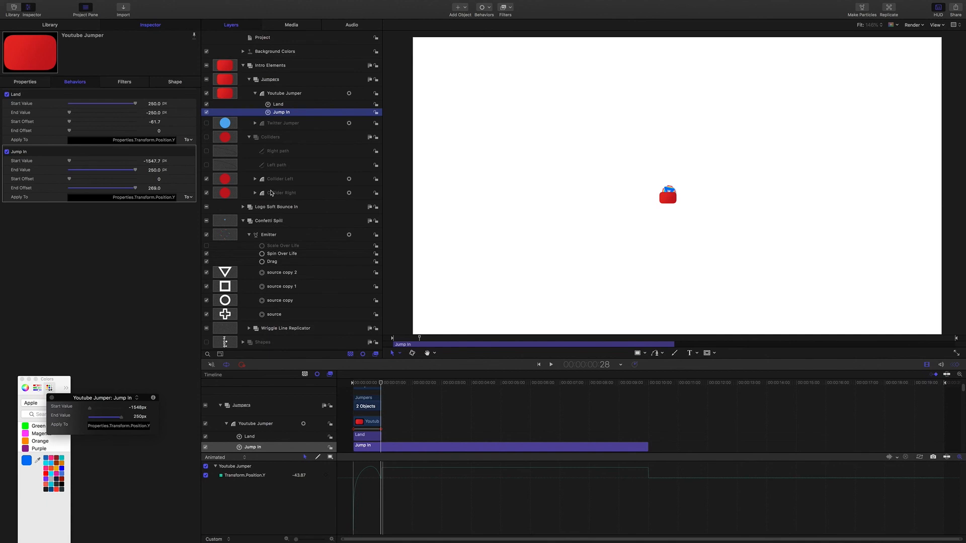
pyautogui.click(243, 206)
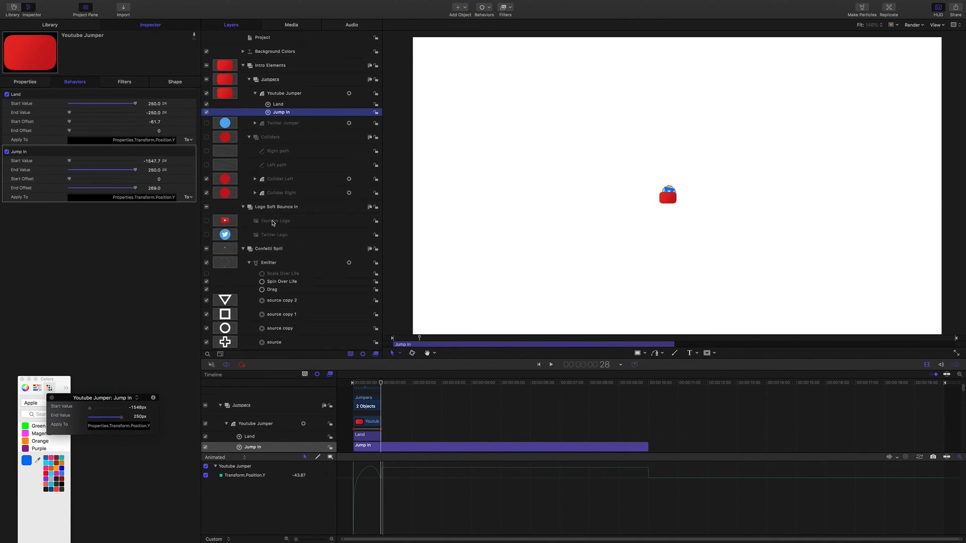
pyautogui.click(207, 221)
pyautogui.moveTo(381, 383)
pyautogui.mouseDown()
pyautogui.moveTo(394, 385)
pyautogui.moveTo(384, 384)
pyautogui.mouseUp()
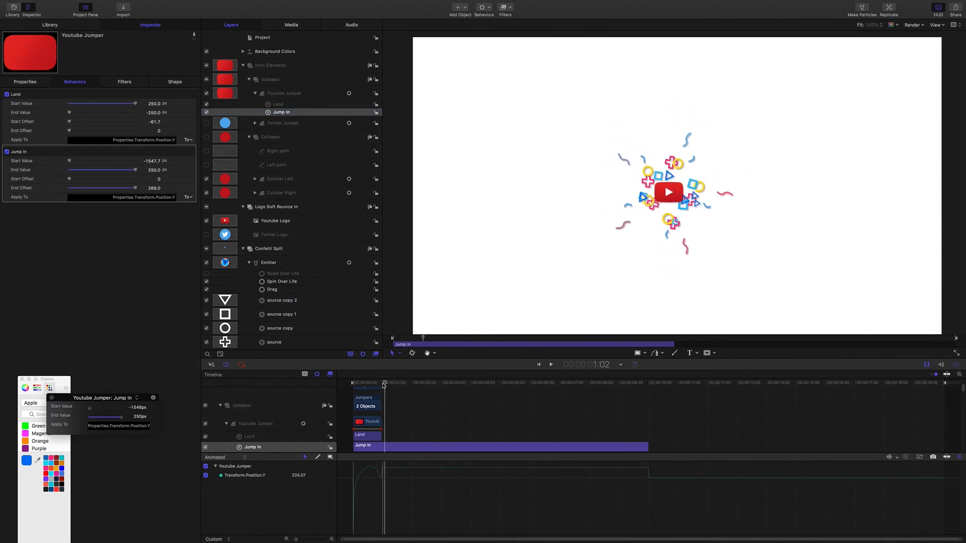
# Step: Select the Youtube Logo and examine its scale animation curve while stepping back to frame 29 and playing the burst
pyautogui.click(284, 223)
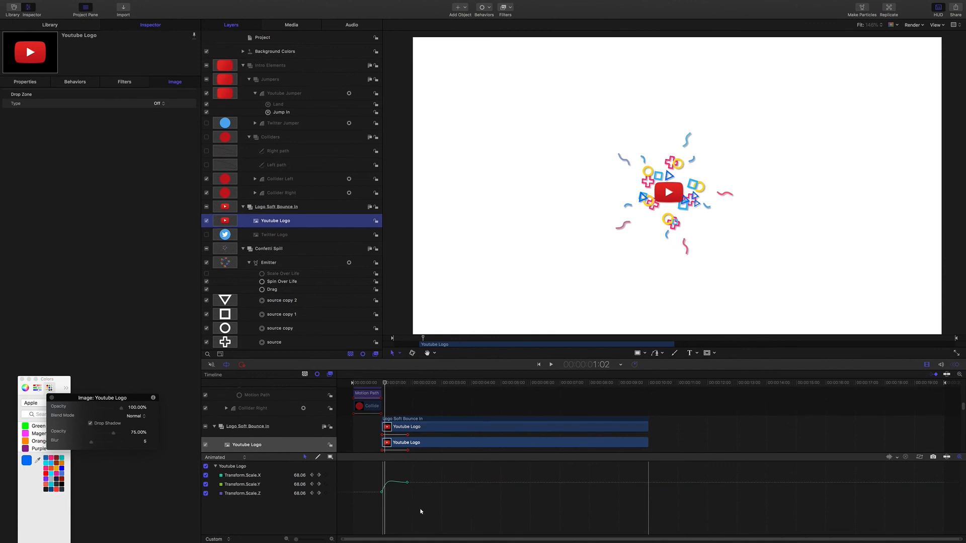
pyautogui.moveTo(385, 383); pyautogui.dragTo(382, 383)
pyautogui.press('space')
pyautogui.press('space')
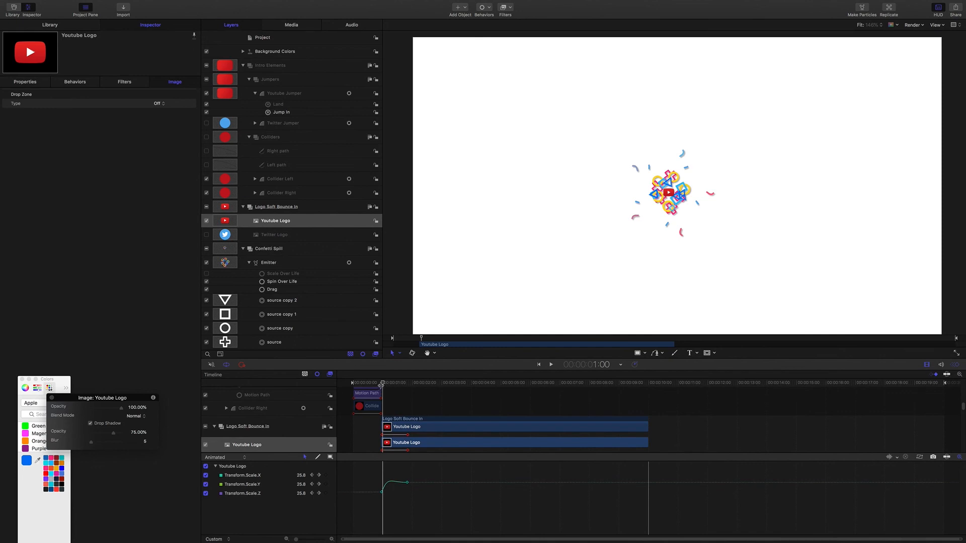
pyautogui.moveTo(386, 385); pyautogui.dragTo(382, 385)
pyautogui.press('space')
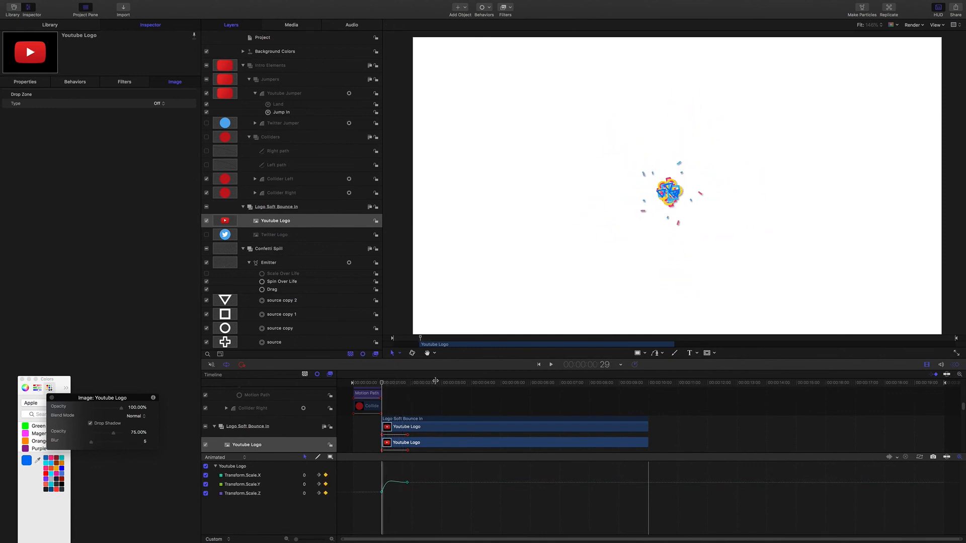
pyautogui.press('space')
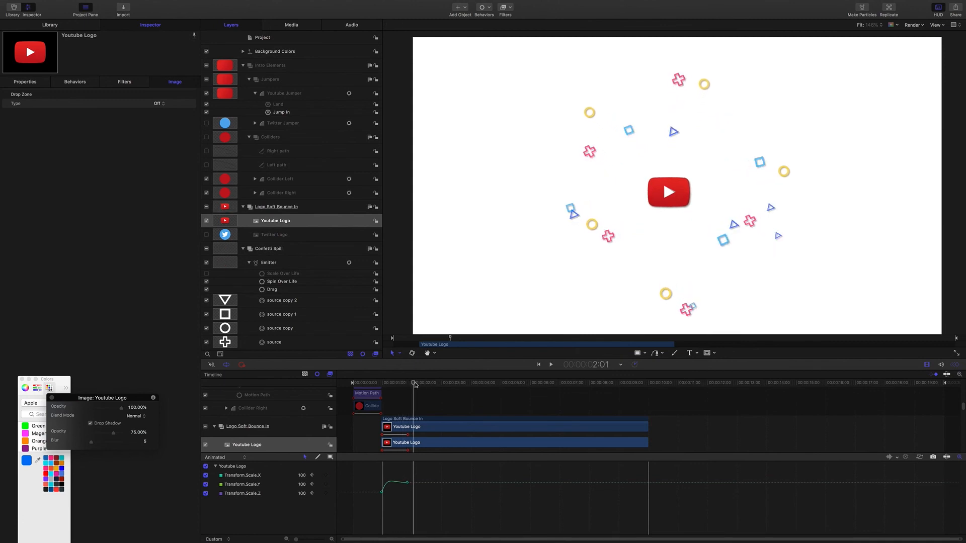
# Step: Replay the Youtube Logo's scale bounce together with the confetti burst several times
pyautogui.moveTo(415, 385); pyautogui.dragTo(388, 385)
pyautogui.press('space')
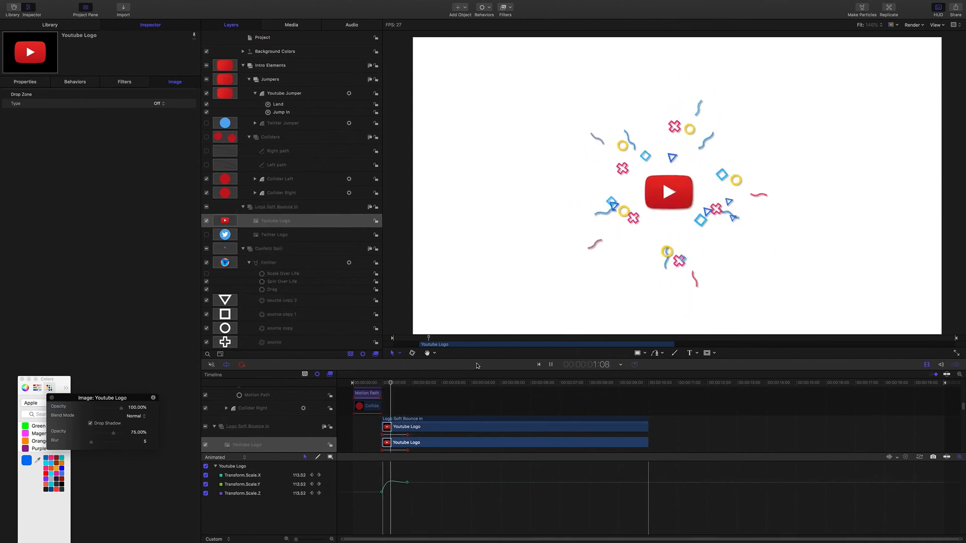
pyautogui.press('space')
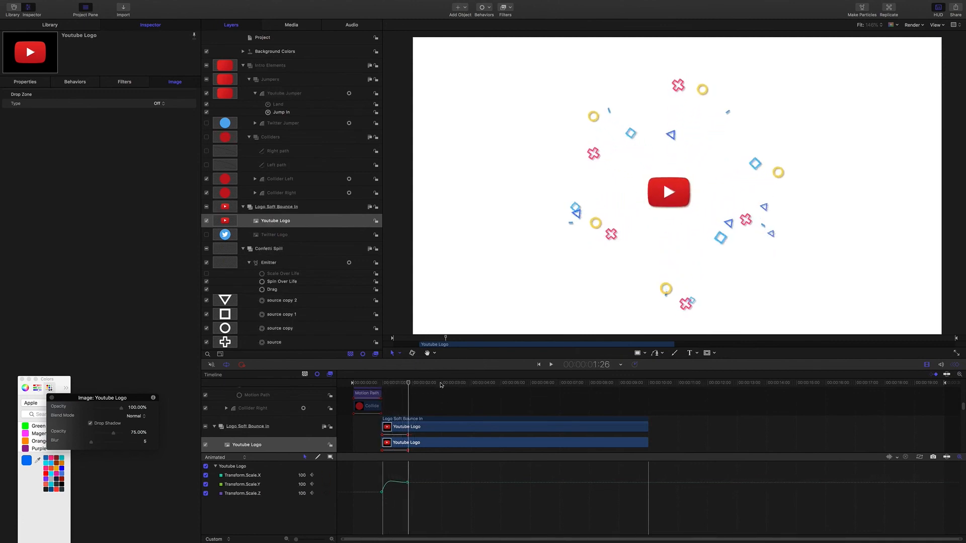
pyautogui.press('space')
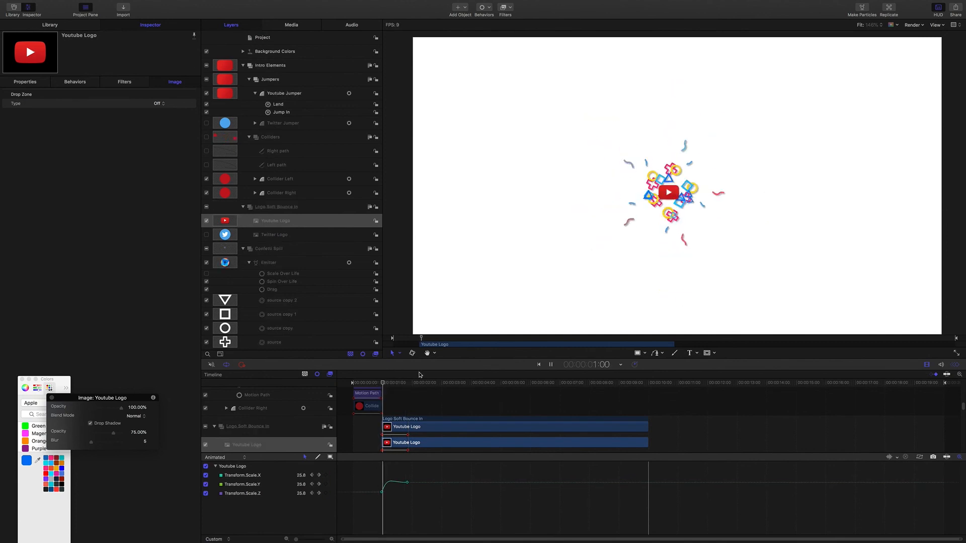
pyautogui.press('space')
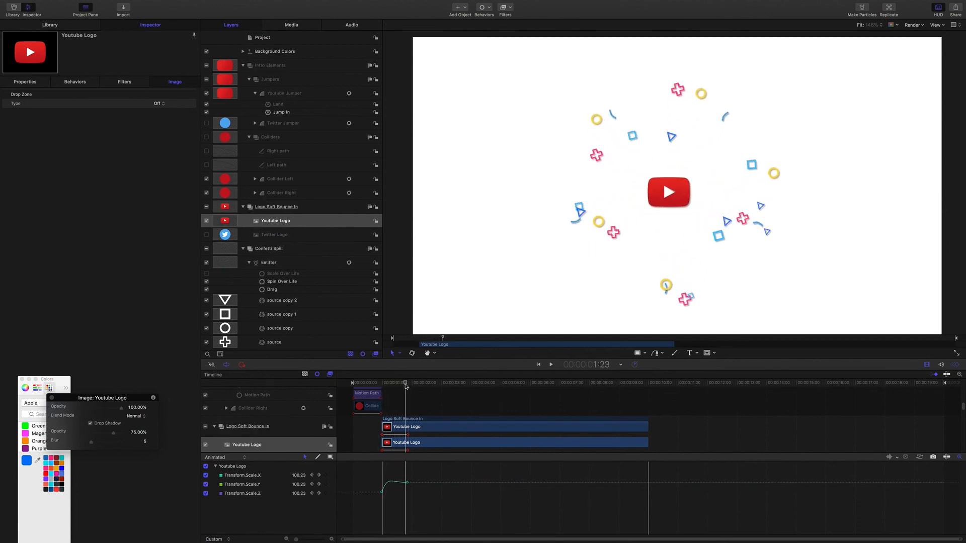
pyautogui.click(401, 384)
pyautogui.moveTo(400, 384); pyautogui.dragTo(387, 384)
pyautogui.press('space')
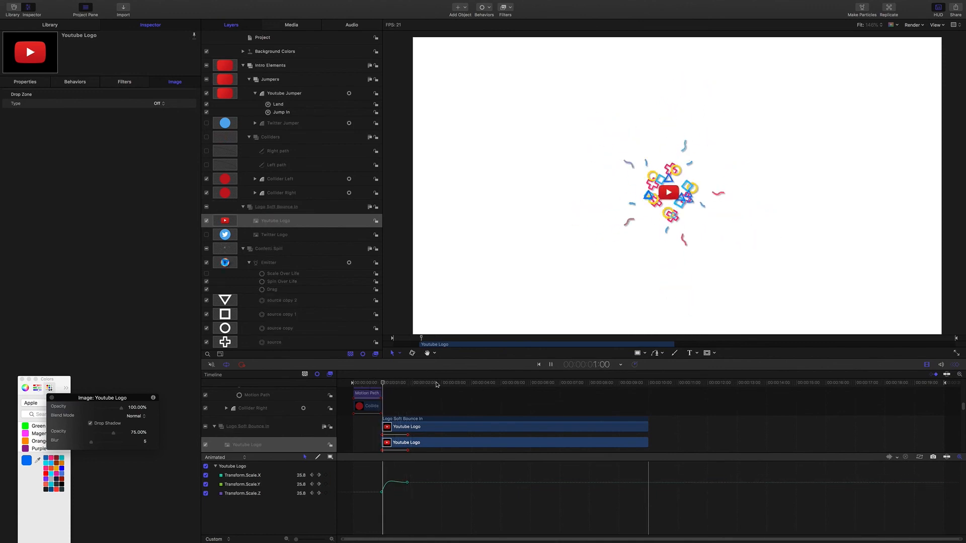
pyautogui.press('space')
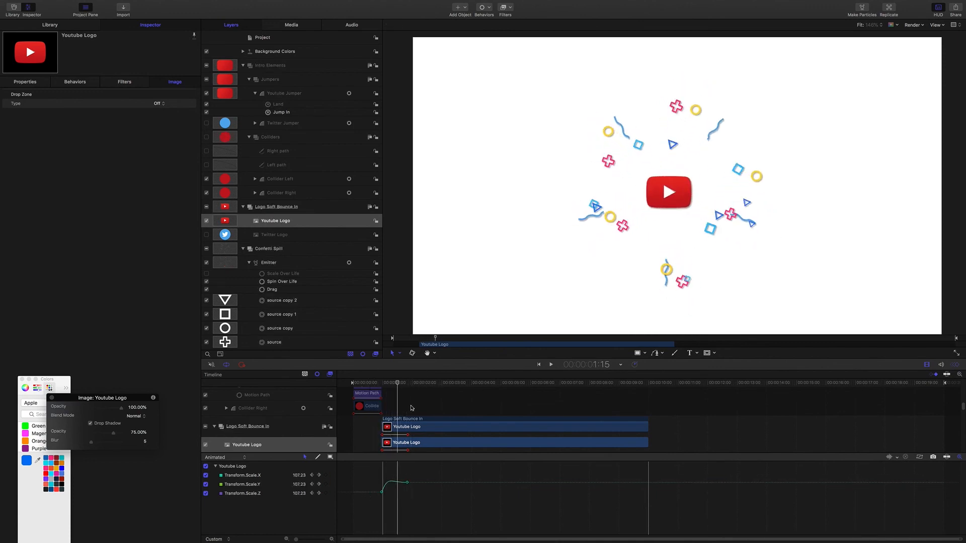
# Step: Play the whole intro from the Youtube Jumper's entrance through the logo reveal, repeating it from the start
pyautogui.press('space')
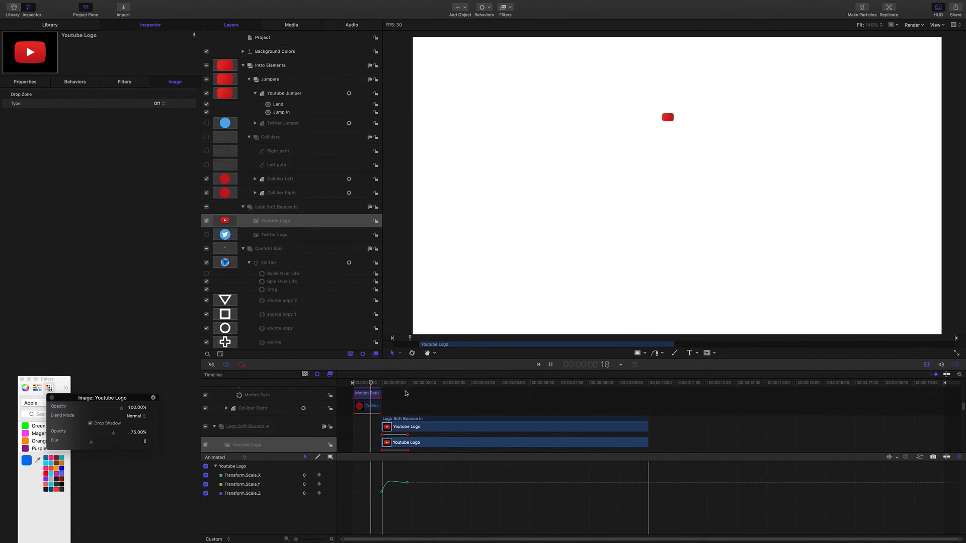
pyautogui.press('space')
pyautogui.moveTo(399, 384); pyautogui.dragTo(340, 380)
pyautogui.press('space')
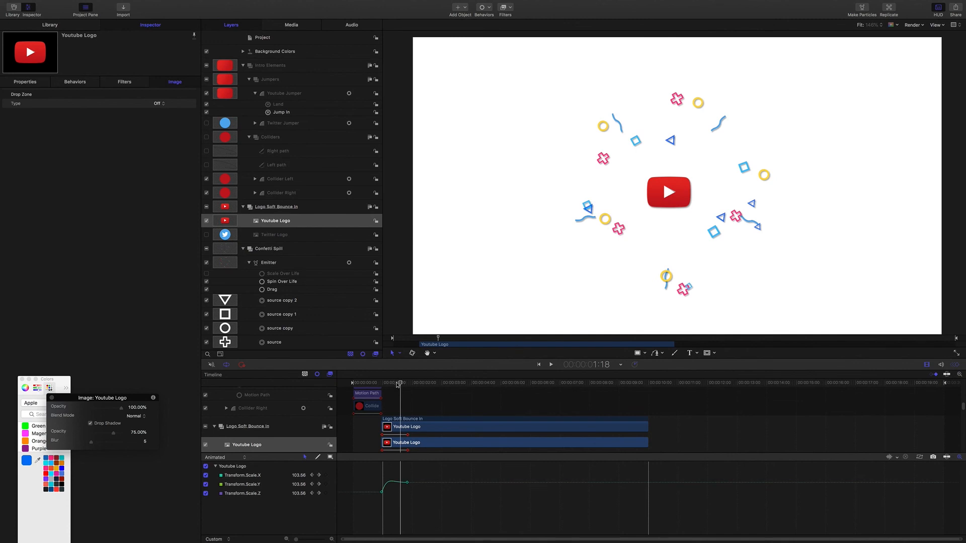
pyautogui.moveTo(400, 384); pyautogui.dragTo(350, 378)
pyautogui.press('space')
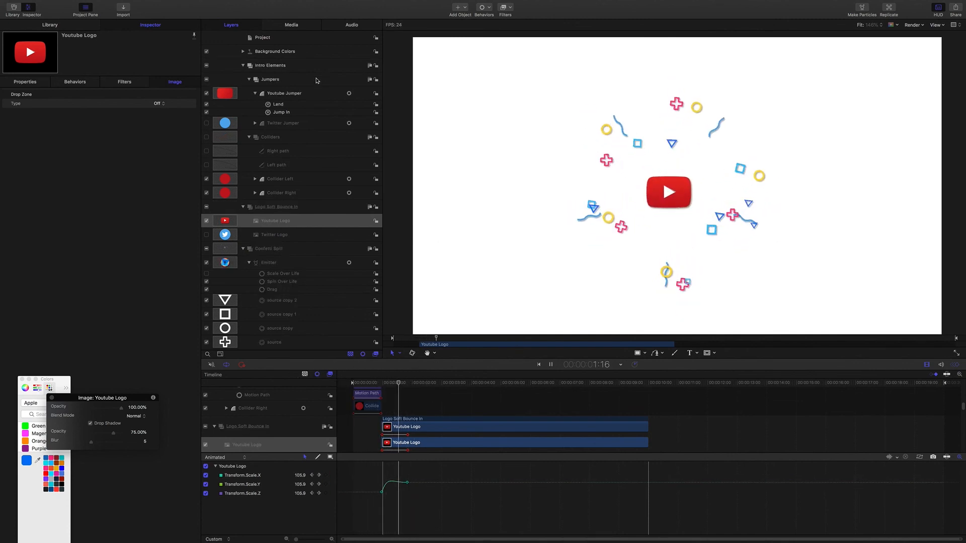
pyautogui.press('space')
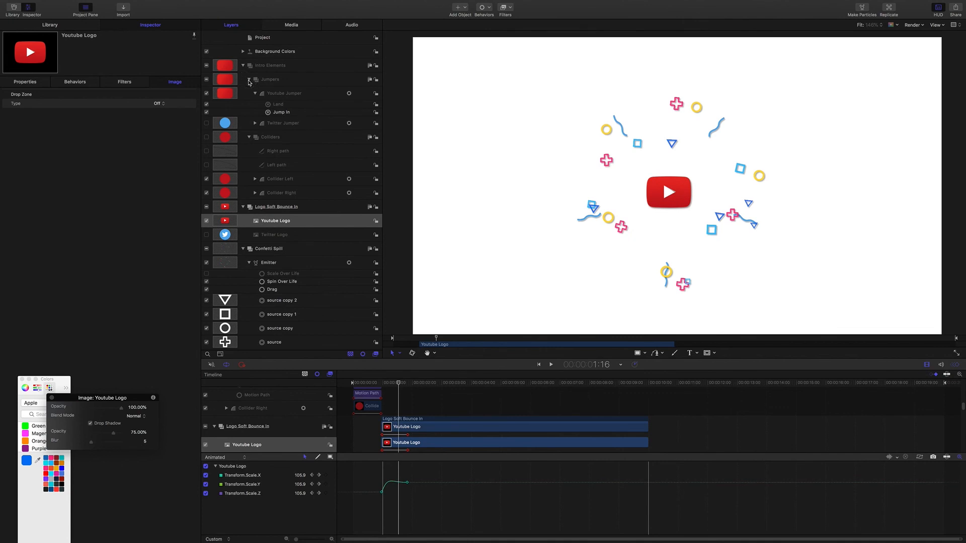
# Step: Collapse the Jumpers, Intro Elements, Logo Soft Bounce In and Confetti Spill groups in the layer list
pyautogui.click(249, 82)
pyautogui.click(243, 65)
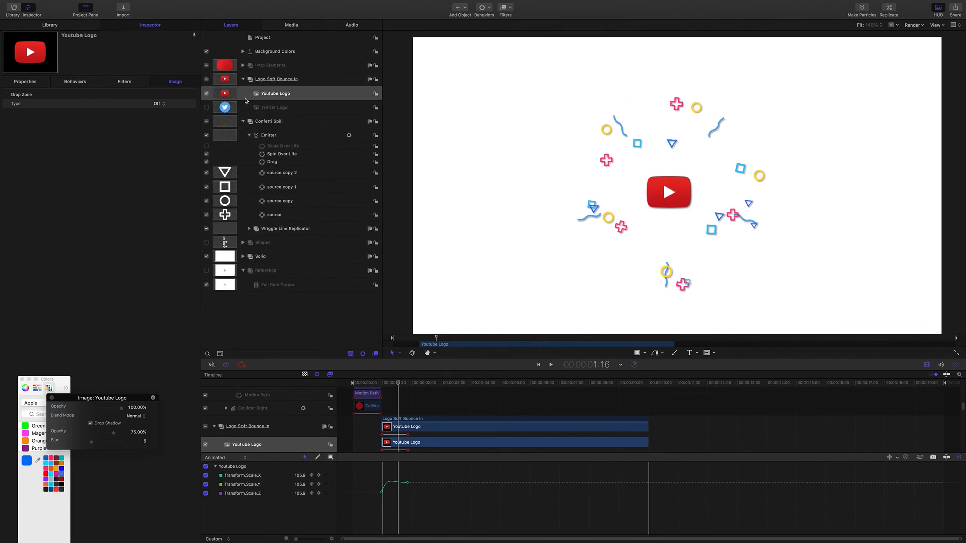
pyautogui.click(243, 79)
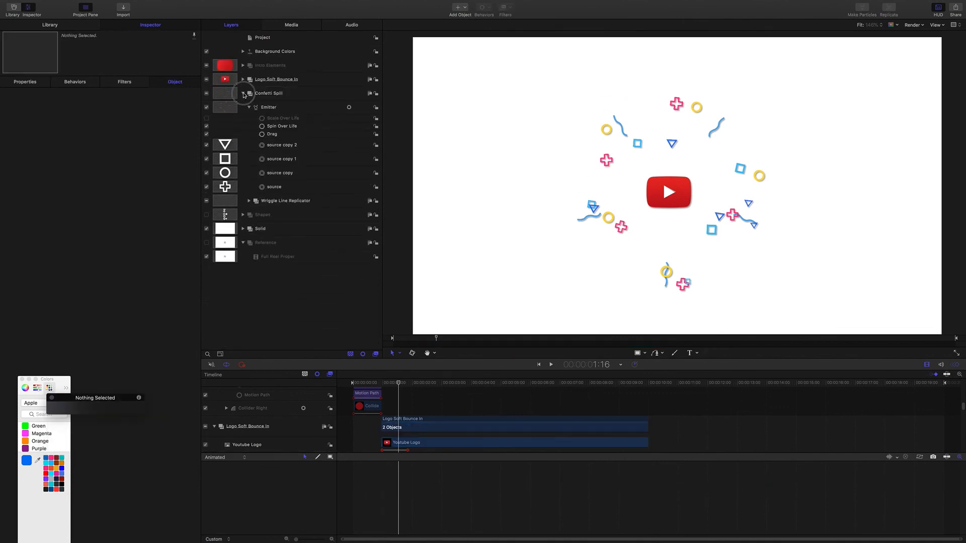
pyautogui.click(243, 94)
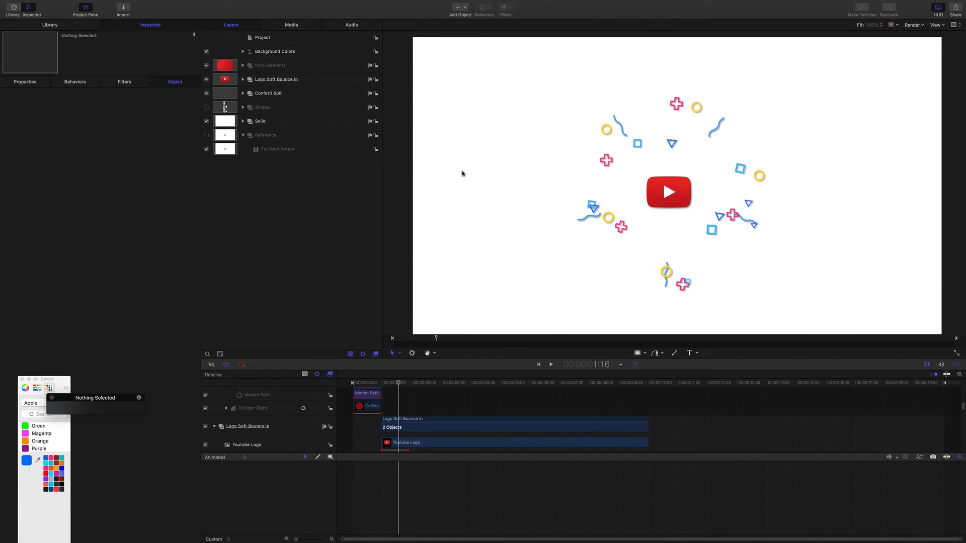
# Step: Play the intro once more from the start and park the playhead at 1:18
pyautogui.moveTo(398, 383); pyautogui.dragTo(363, 384)
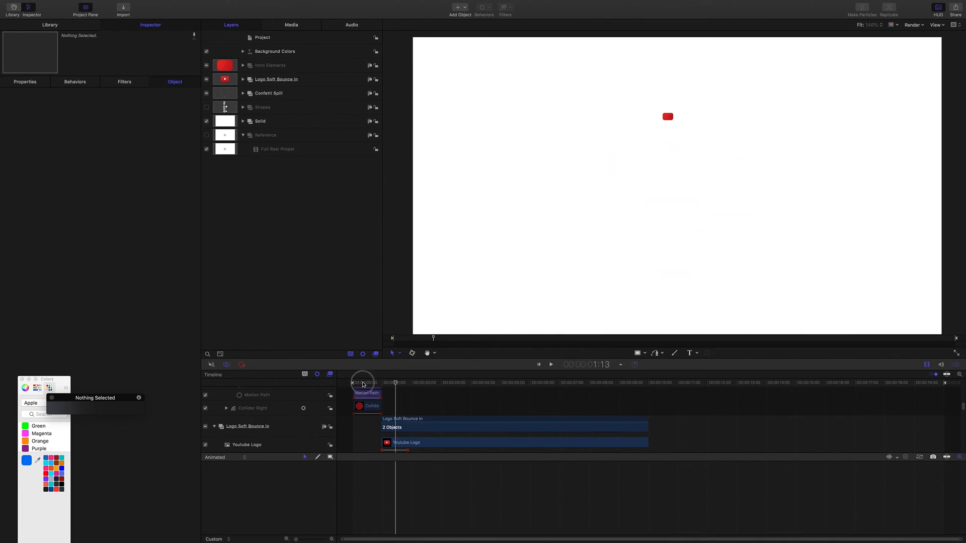
pyautogui.press('space')
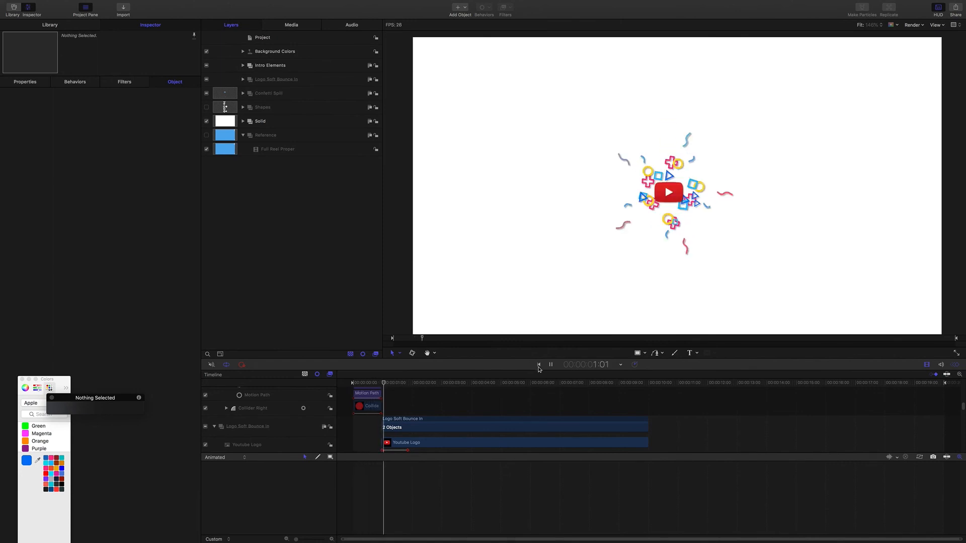
pyautogui.press('space')
pyautogui.click(399, 384)
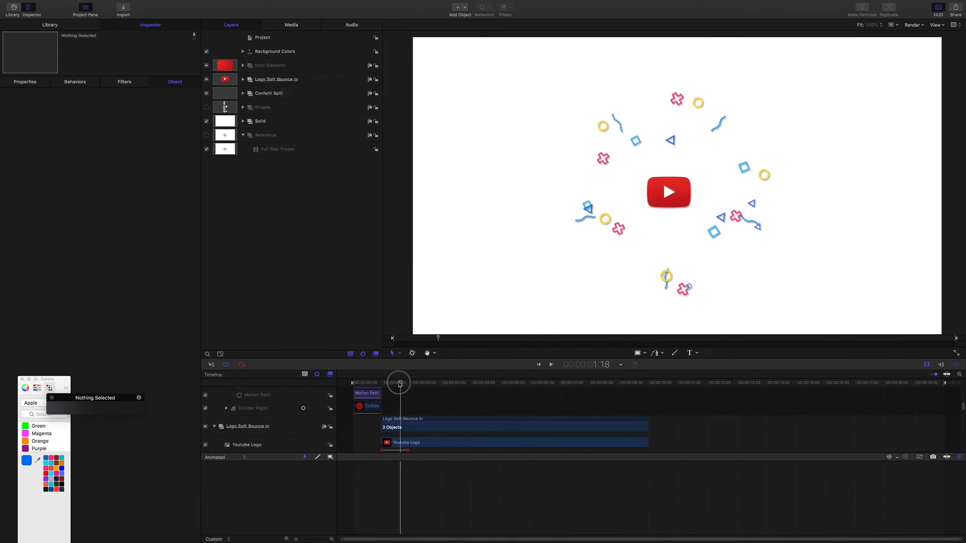